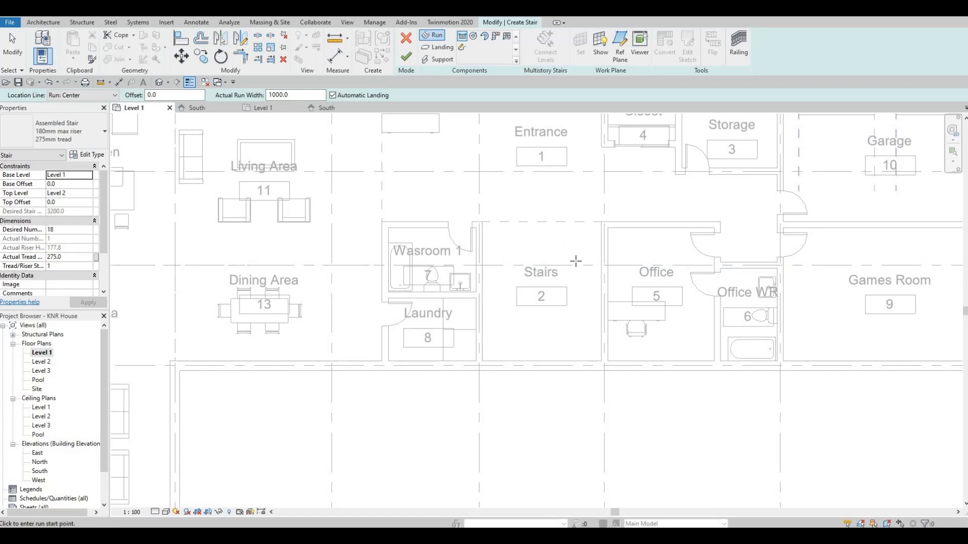
Step: Sketch a U-shaped stair in the Stairs room, with a first run about 2200 mm long beside the Office and a parallel return run
{"action": "left_click", "coordinate": [574, 237]}
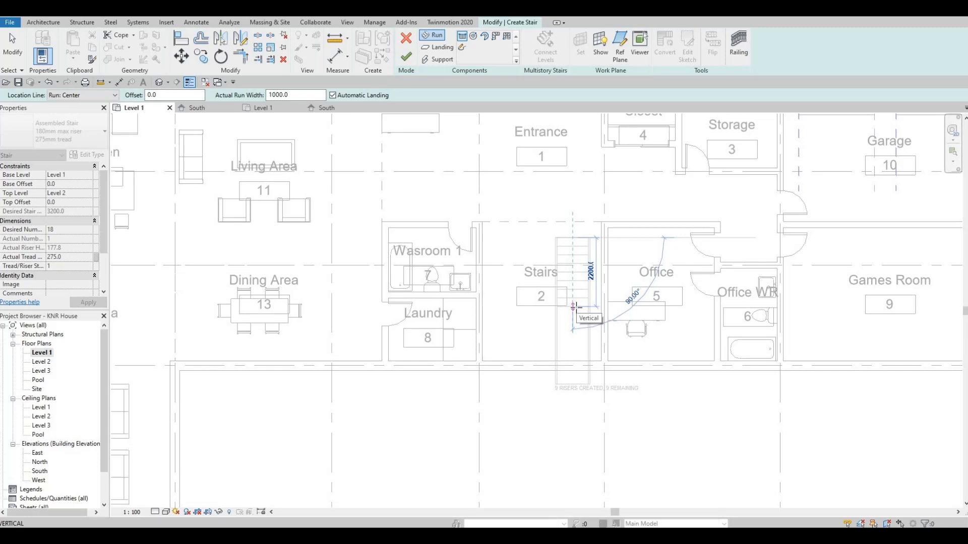
{"action": "left_click", "coordinate": [574, 306]}
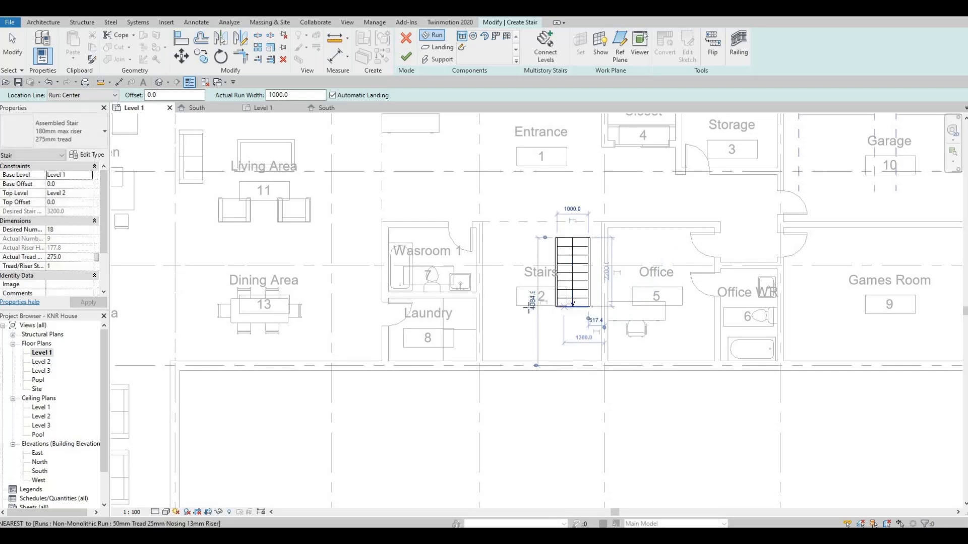
{"action": "left_click", "coordinate": [519, 281]}
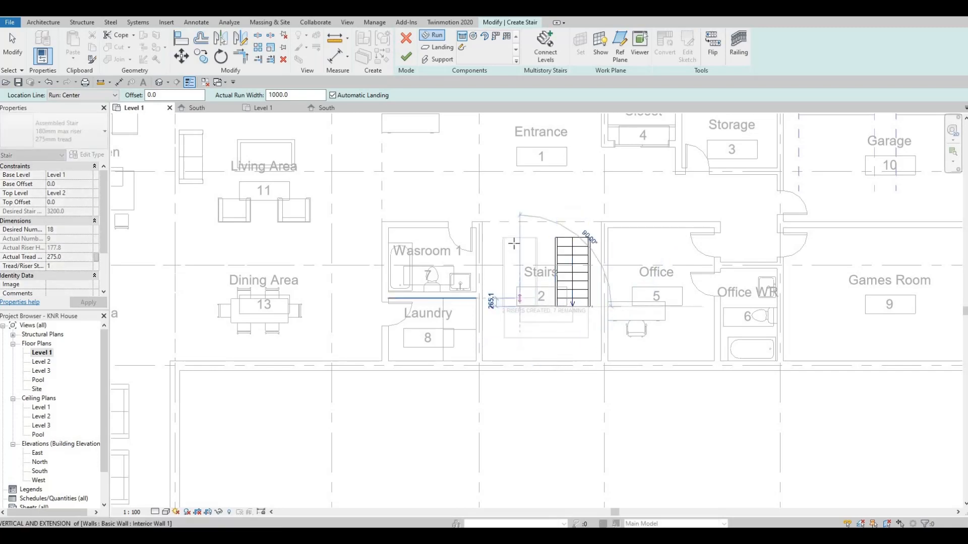
{"action": "left_click", "coordinate": [520, 214]}
{"action": "key", "text": "Escape"}
Step: Widen the Office-side run out to the Office wall and extend the landing to the exterior wall
{"action": "middle_click_drag", "start_coordinate": [567, 385], "coordinate": [546, 347]}
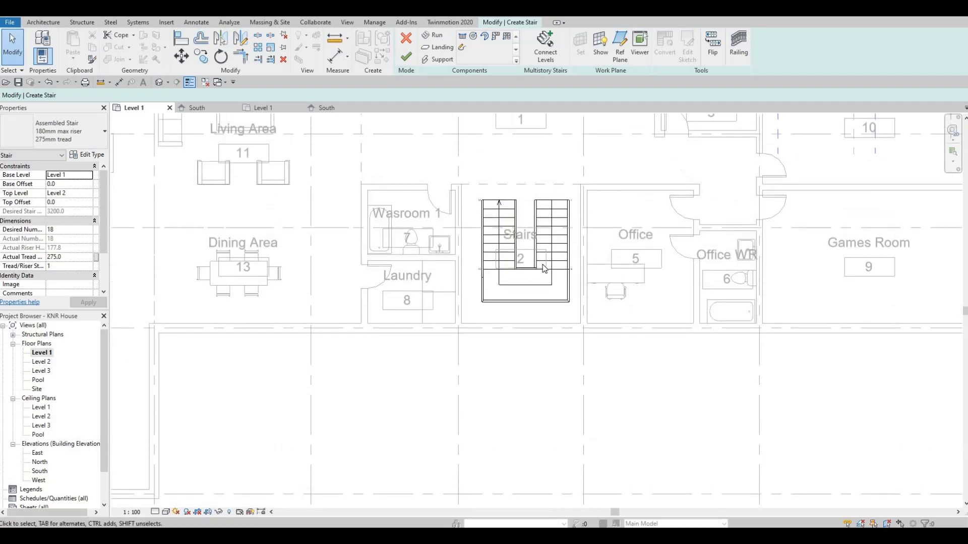
{"action": "left_click", "coordinate": [573, 239]}
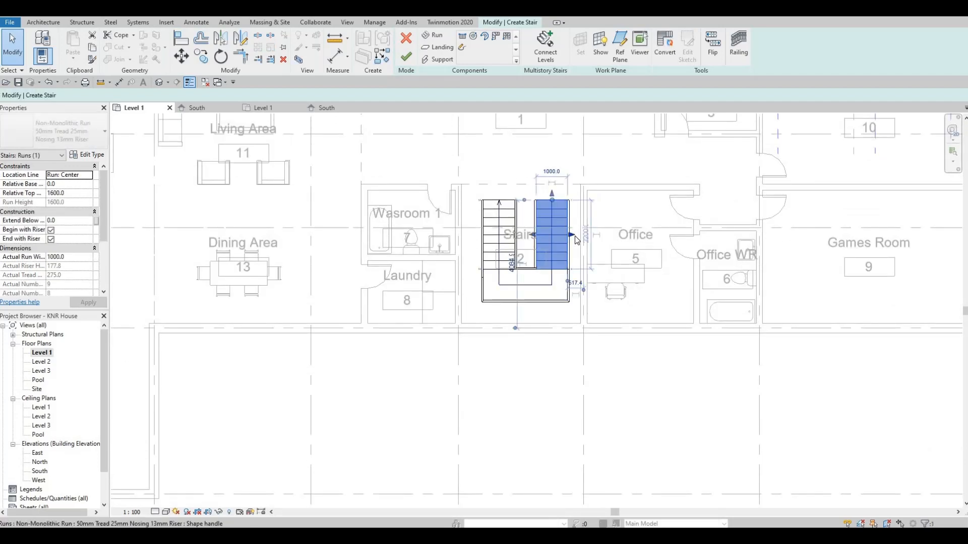
{"action": "left_click_drag", "start_coordinate": [578, 237], "coordinate": [591, 237]}
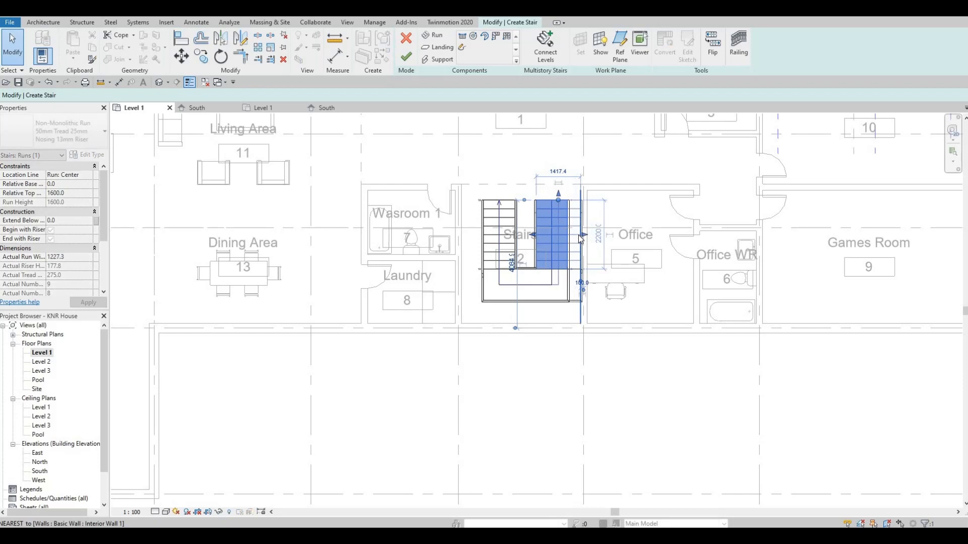
{"action": "left_click", "coordinate": [550, 301]}
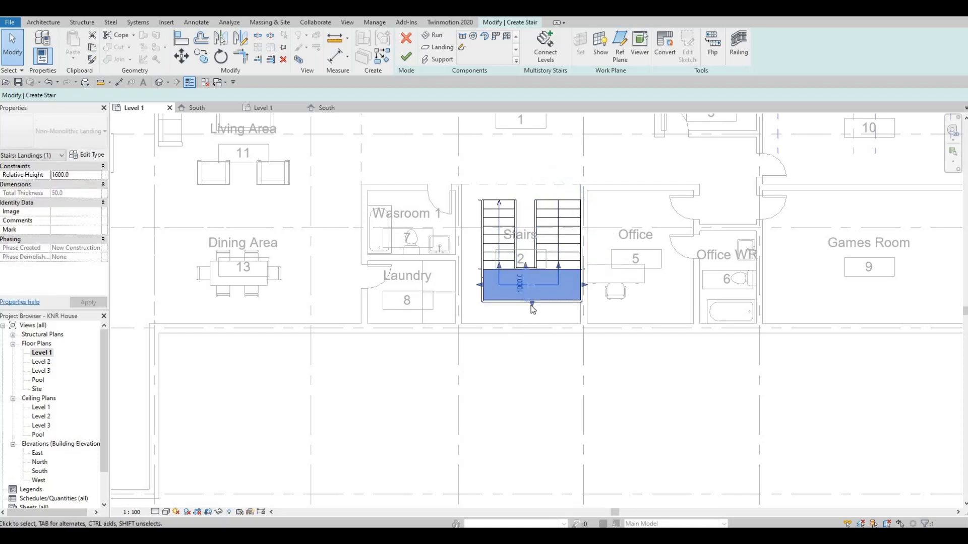
{"action": "left_click_drag", "start_coordinate": [533, 325], "coordinate": [533, 322]}
{"action": "left_click_drag", "start_coordinate": [480, 302], "coordinate": [480, 303]}
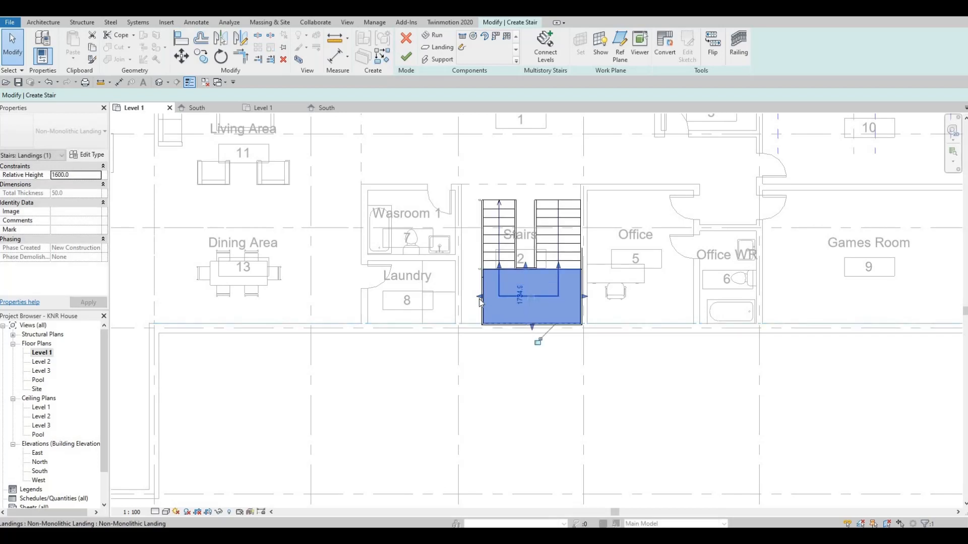
Step: Widen the return run out to the washroom and laundry wall, to about 1700 mm
{"action": "left_click", "coordinate": [484, 240]}
{"action": "left_click_drag", "start_coordinate": [480, 235], "coordinate": [465, 236]}
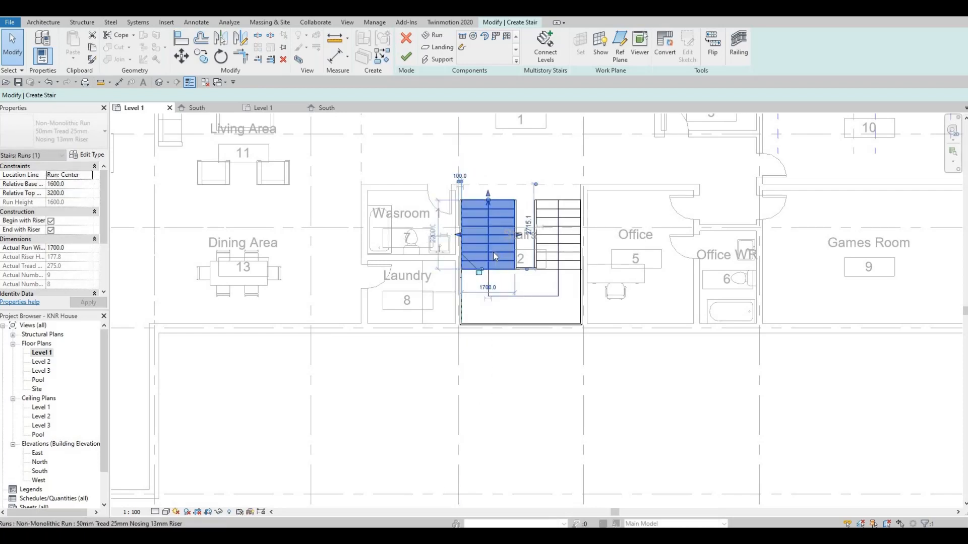
{"action": "key", "text": "Escape"}
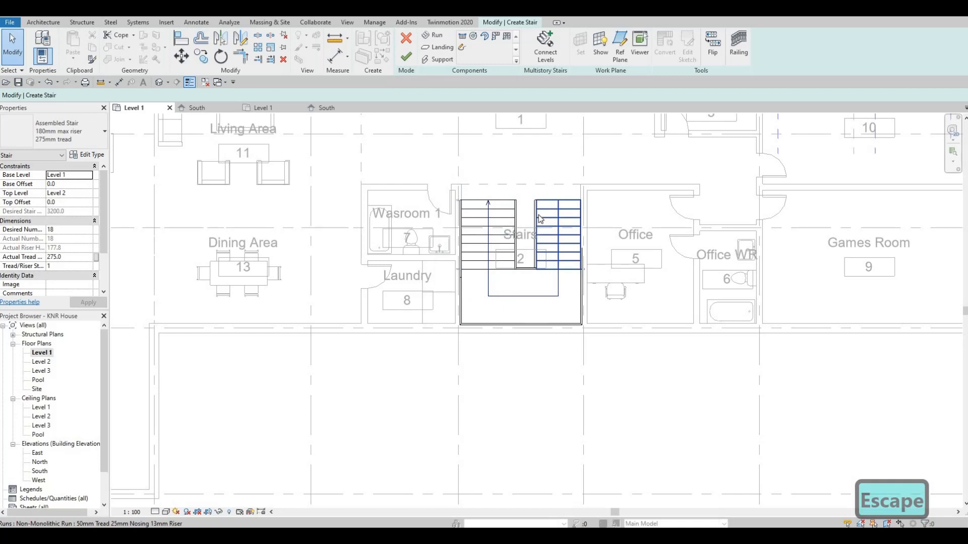
Step: Extend the inner edge of the Office-side run toward the return run, to a run width of about 1824 mm
{"action": "left_click", "coordinate": [533, 235]}
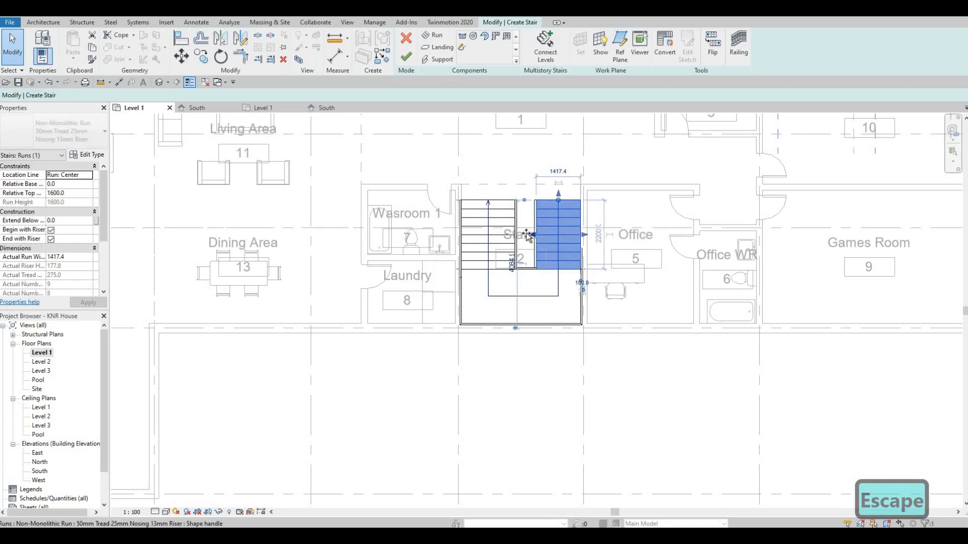
{"action": "left_click_drag", "start_coordinate": [527, 235], "coordinate": [544, 228]}
{"action": "key", "text": "Escape"}
{"action": "middle_click_drag", "start_coordinate": [544, 228], "coordinate": [524, 267]}
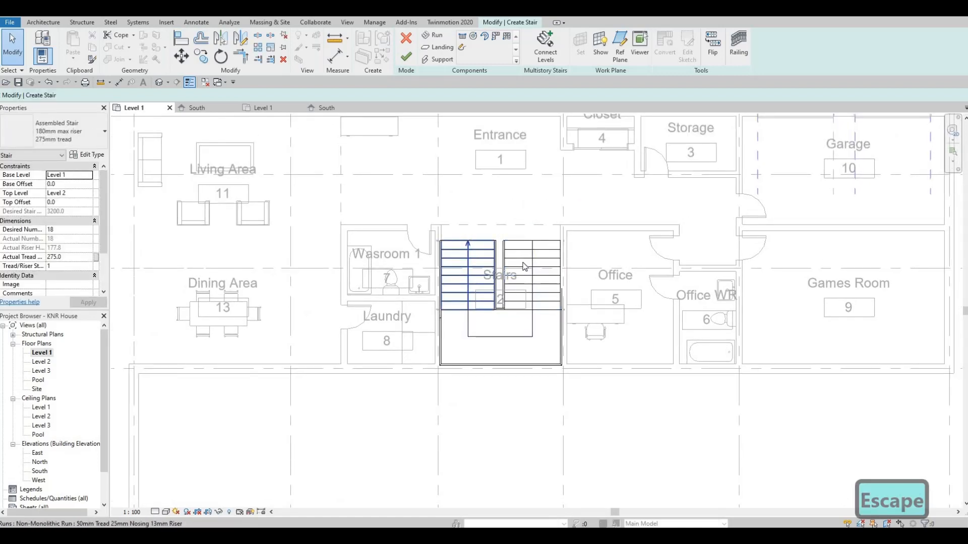
{"action": "scroll", "coordinate": [524, 267], "scroll_direction": "up", "scroll_amount": 2}
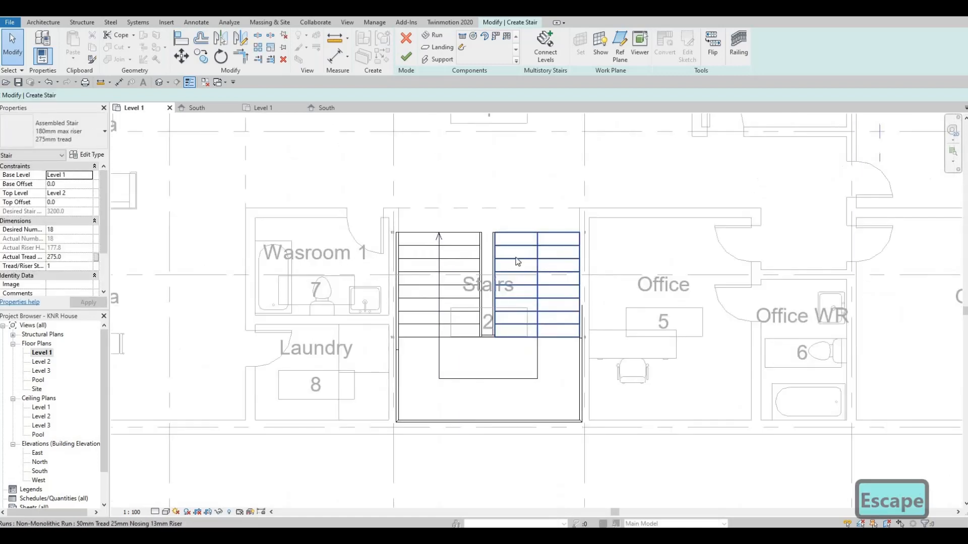
{"action": "left_click", "coordinate": [494, 280]}
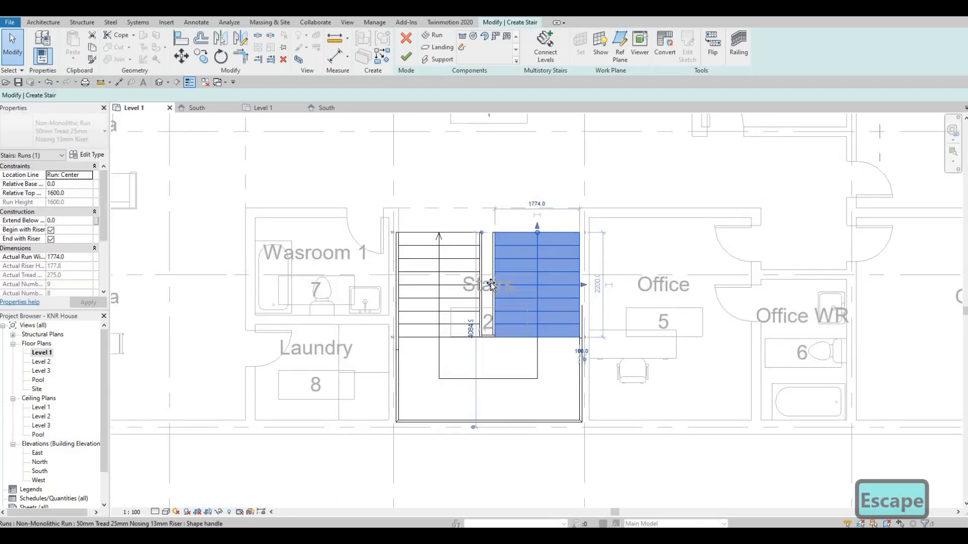
{"action": "left_click_drag", "start_coordinate": [491, 285], "coordinate": [492, 288]}
{"action": "key", "text": "Escape"}
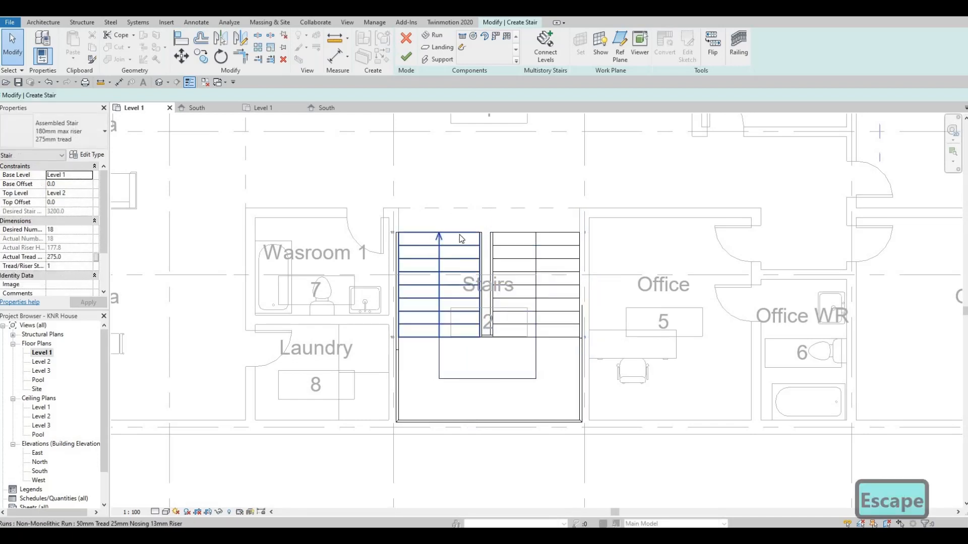
Step: Set the Office-side run's width to 1800 mm
{"action": "left_click", "coordinate": [457, 234]}
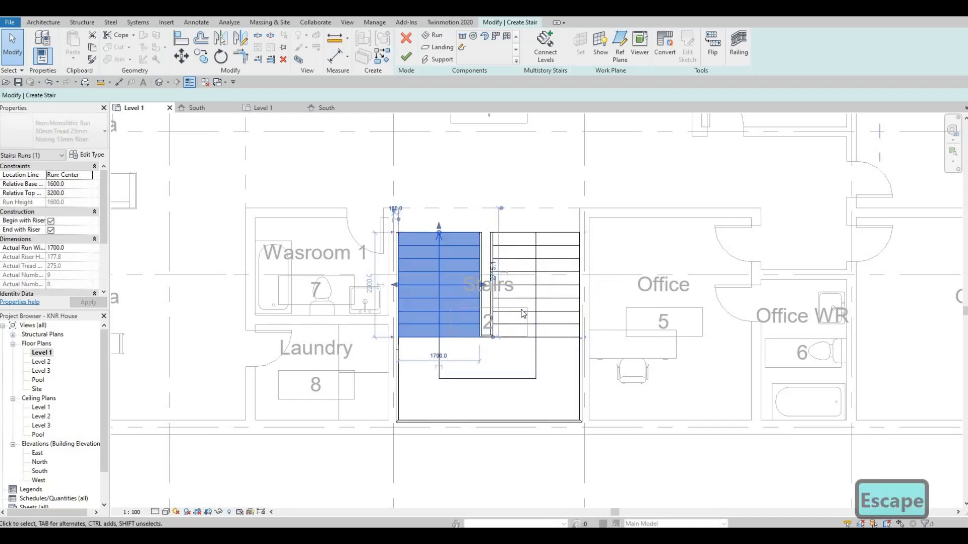
{"action": "left_click", "coordinate": [533, 211]}
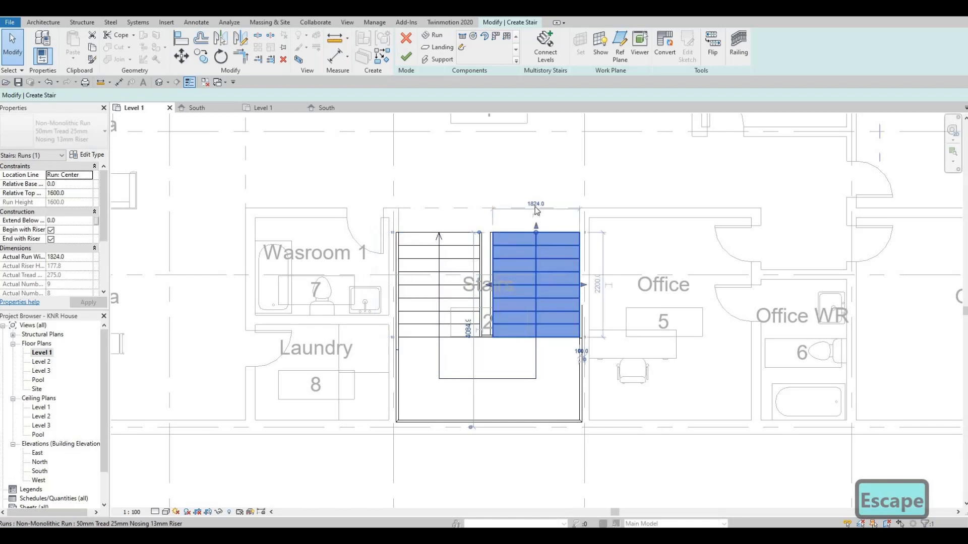
{"action": "left_click", "coordinate": [535, 207]}
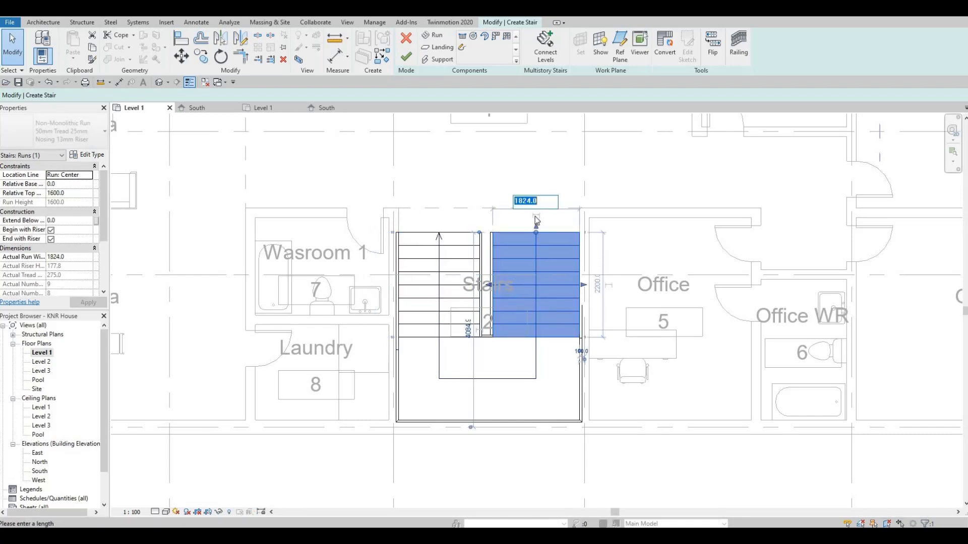
{"action": "type", "text": "1800"}
{"action": "key", "text": "Return"}
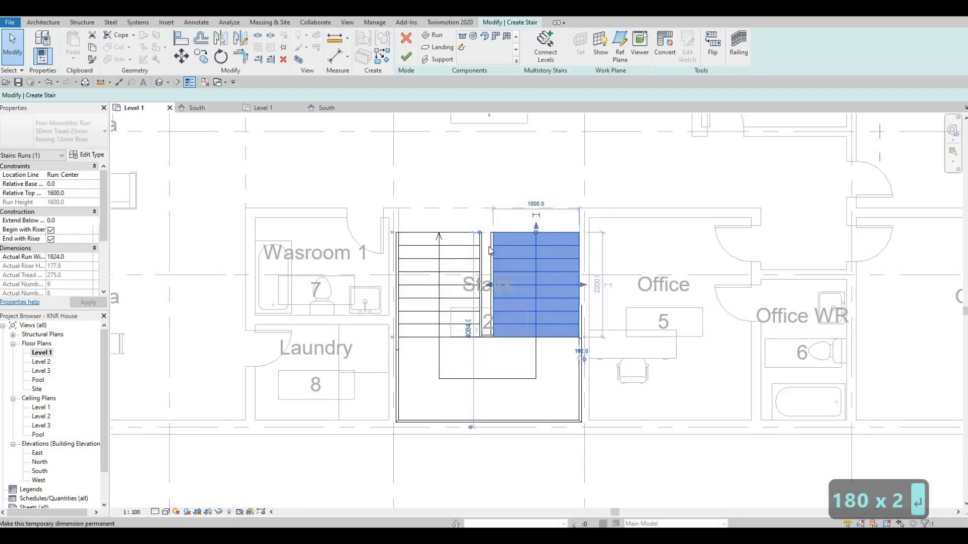
{"action": "key", "text": "Escape"}
Step: Set the width of the return run on the washroom side to 1800 mm
{"action": "left_click", "coordinate": [426, 328]}
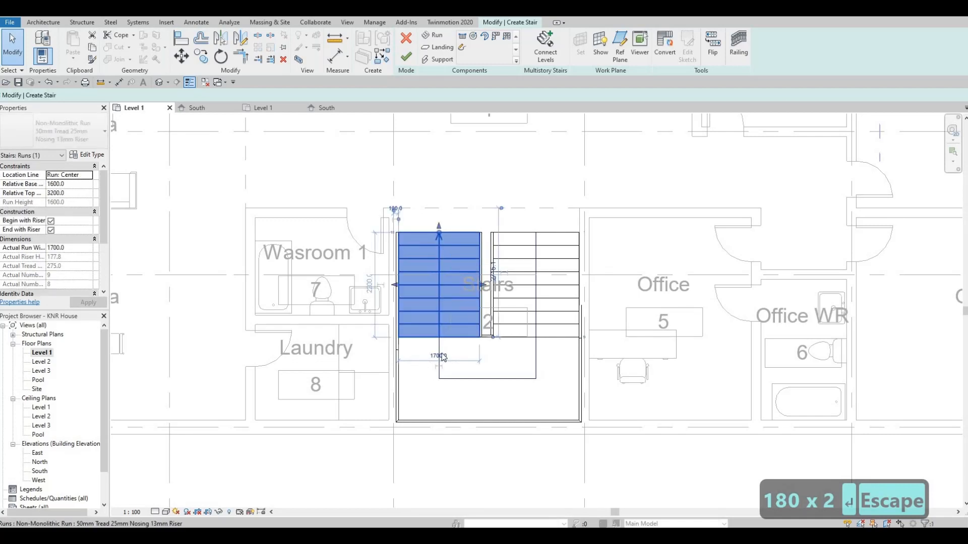
{"action": "left_click", "coordinate": [439, 356]}
{"action": "type", "text": "1800"}
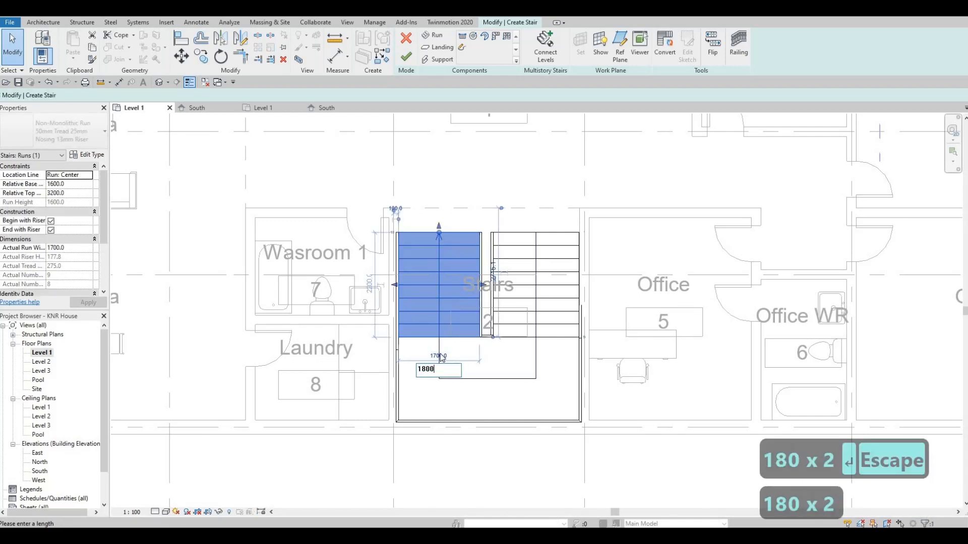
{"action": "key", "text": "Return"}
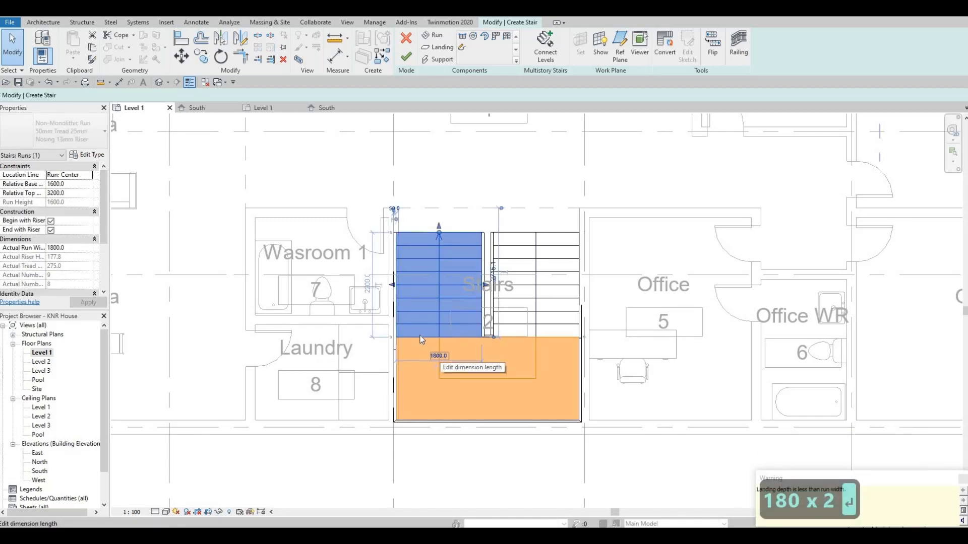
{"action": "key", "text": "Escape"}
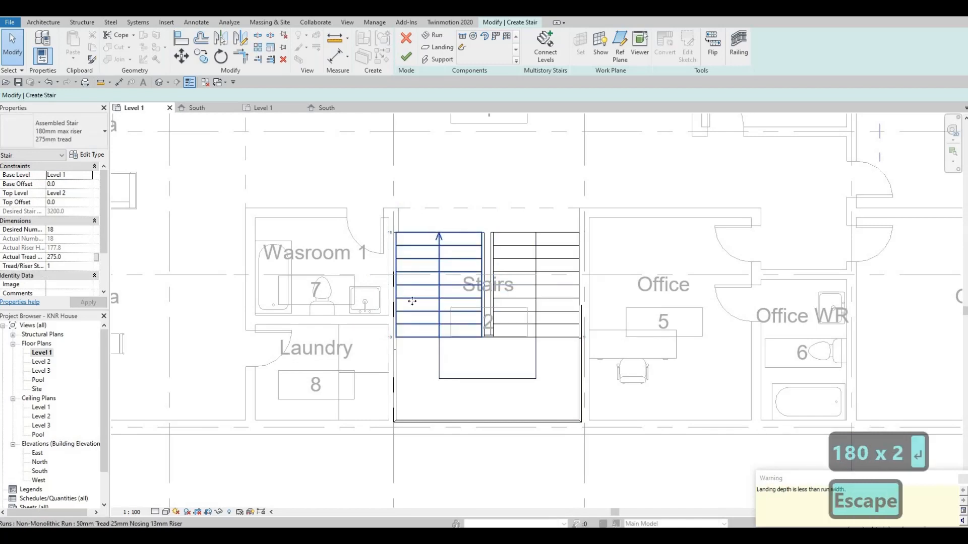
Step: Pull the return run's outer edge back to the washroom wall face and narrow the Office-side run from its inner edge
{"action": "left_click", "coordinate": [412, 301]}
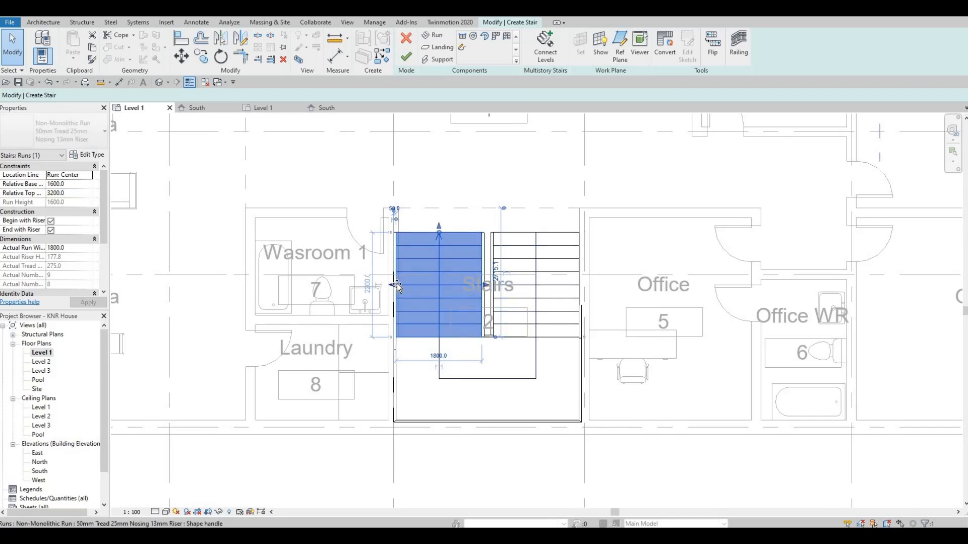
{"action": "left_click_drag", "start_coordinate": [396, 286], "coordinate": [399, 288]}
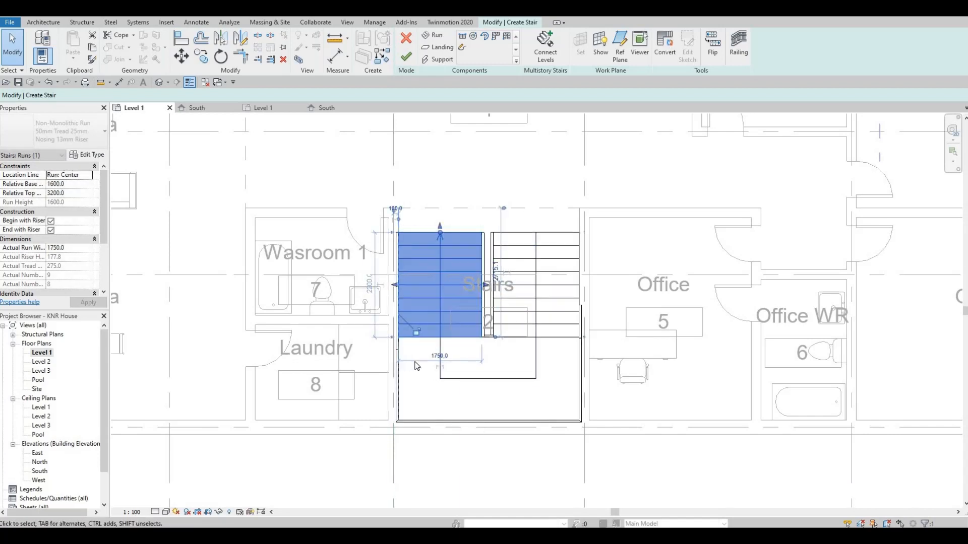
{"action": "left_click", "coordinate": [574, 283]}
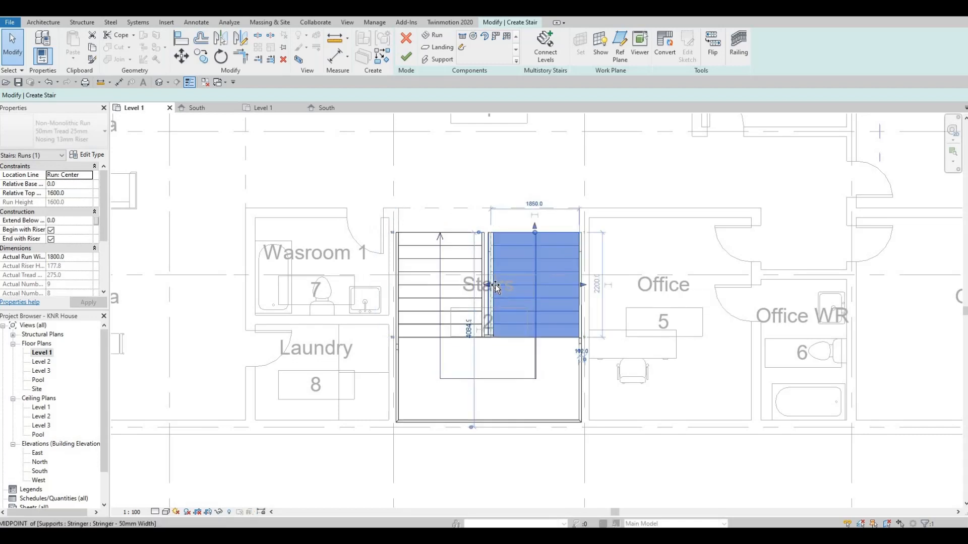
{"action": "key", "text": "Escape"}
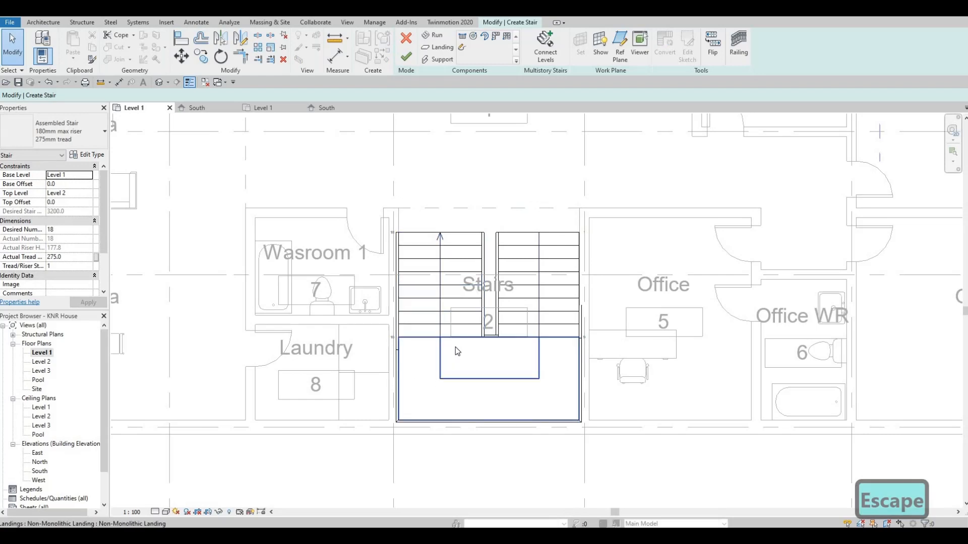
Step: Finish the stair and delete its outer railing along the surrounding walls
{"action": "left_click", "coordinate": [414, 61]}
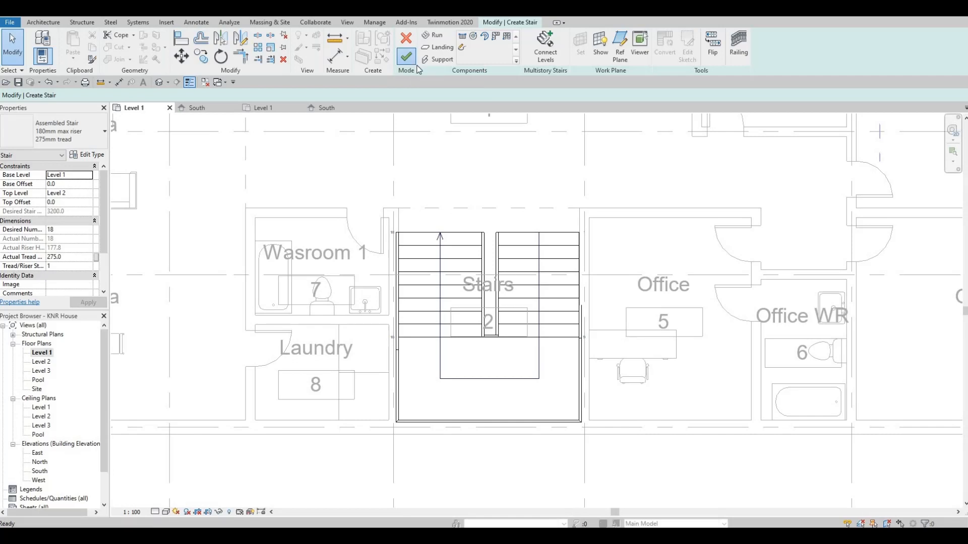
{"action": "key", "text": "Escape"}
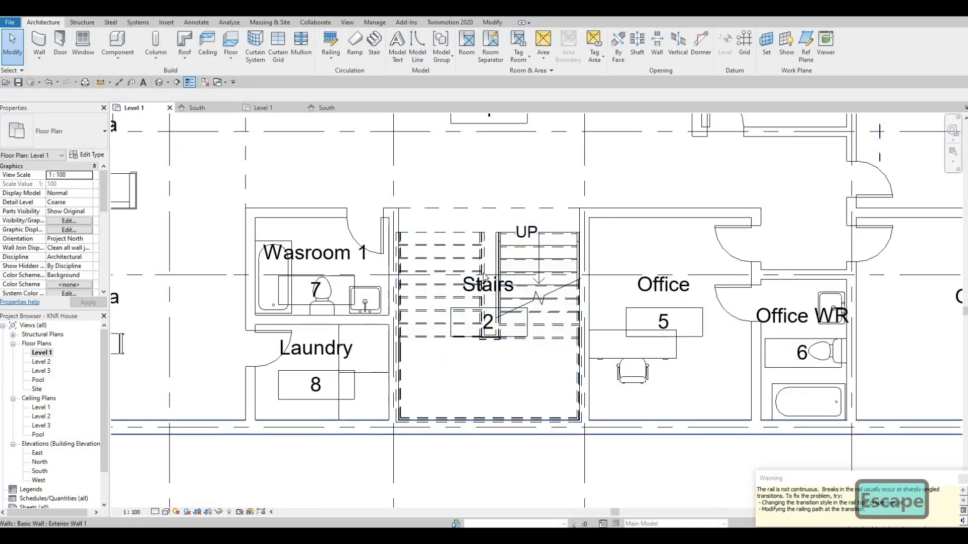
{"action": "key", "text": "Escape"}
{"action": "left_click", "coordinate": [398, 252]}
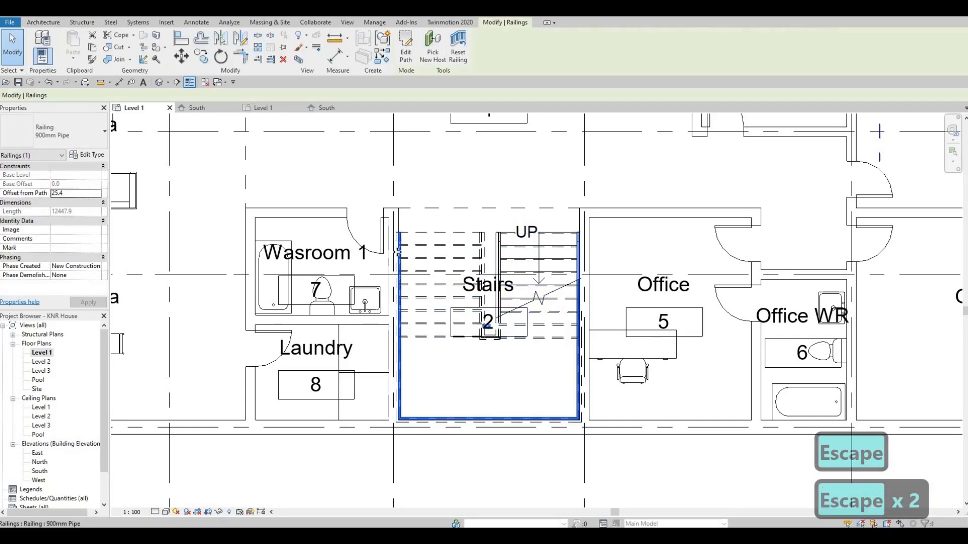
{"action": "key", "text": "Delete"}
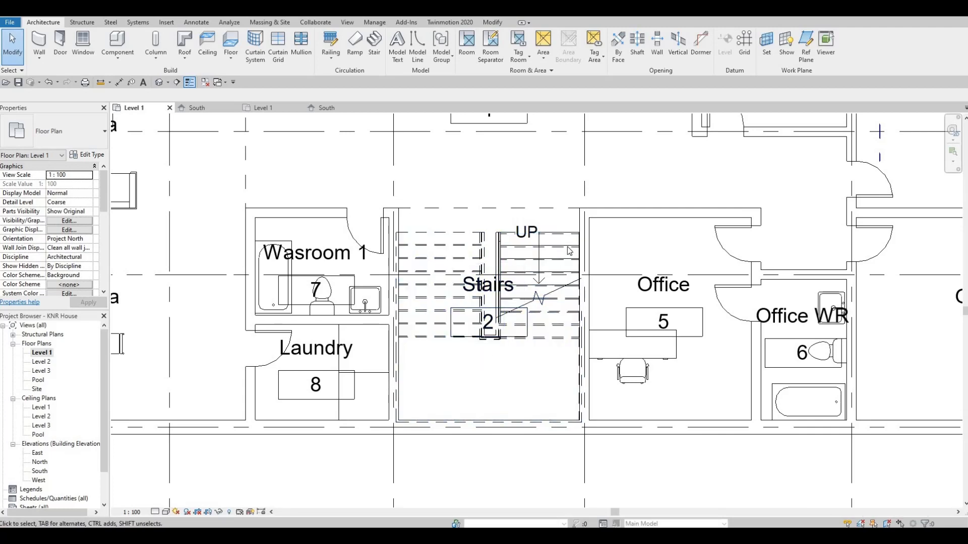
Step: Start a floor on Level 1 and duplicate the Generic Floor - 400mm type as Floor 1
{"action": "key", "text": "F1"}
{"action": "key", "text": "F1"}
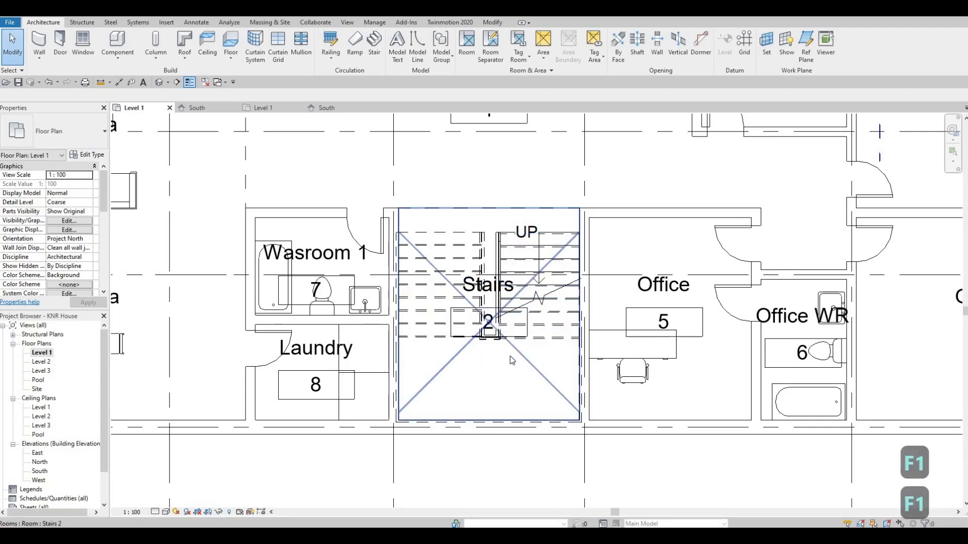
{"action": "scroll", "coordinate": [517, 350], "scroll_direction": "down", "scroll_amount": 5}
{"action": "scroll", "coordinate": [463, 343], "scroll_direction": "up", "scroll_amount": 2}
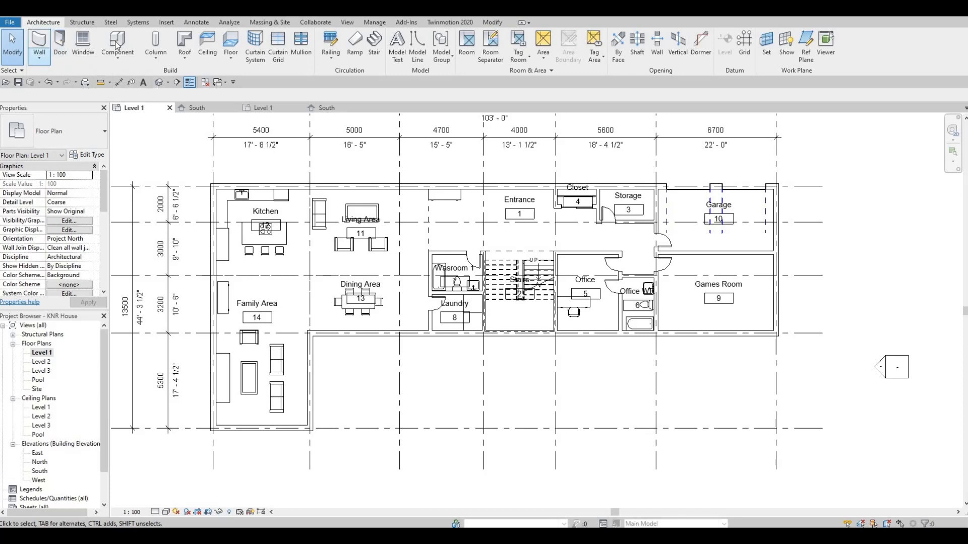
{"action": "left_click", "coordinate": [242, 59]}
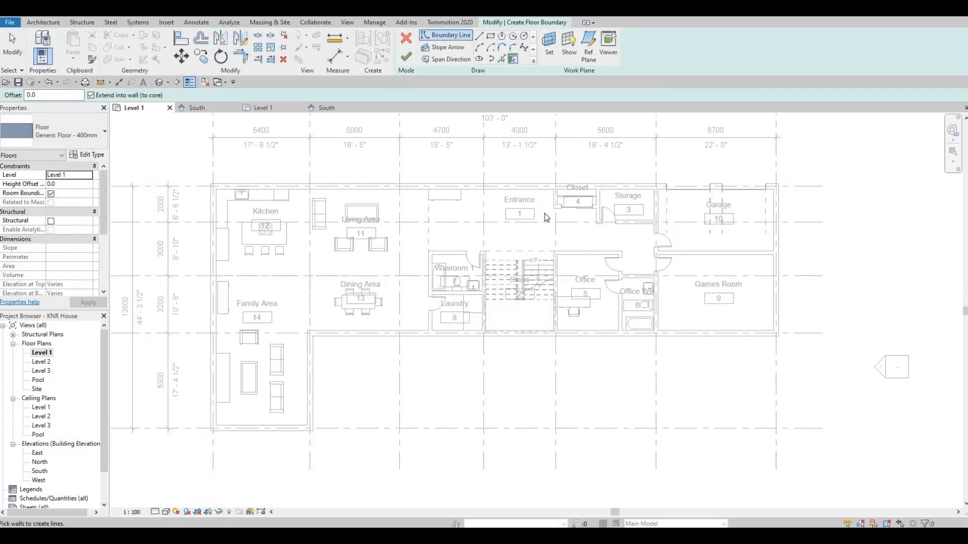
{"action": "left_click", "coordinate": [87, 155]}
{"action": "left_click", "coordinate": [680, 159]}
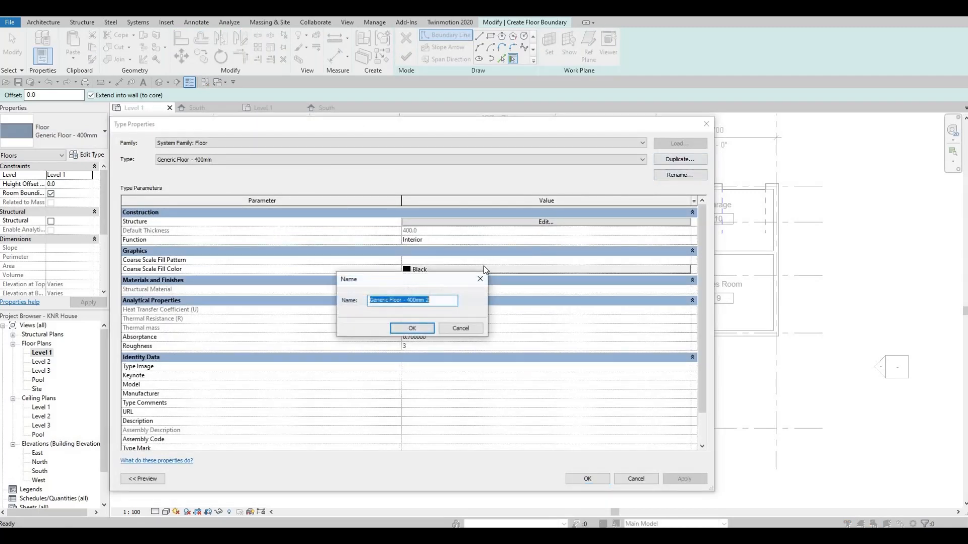
{"action": "type", "text": "Floo"}
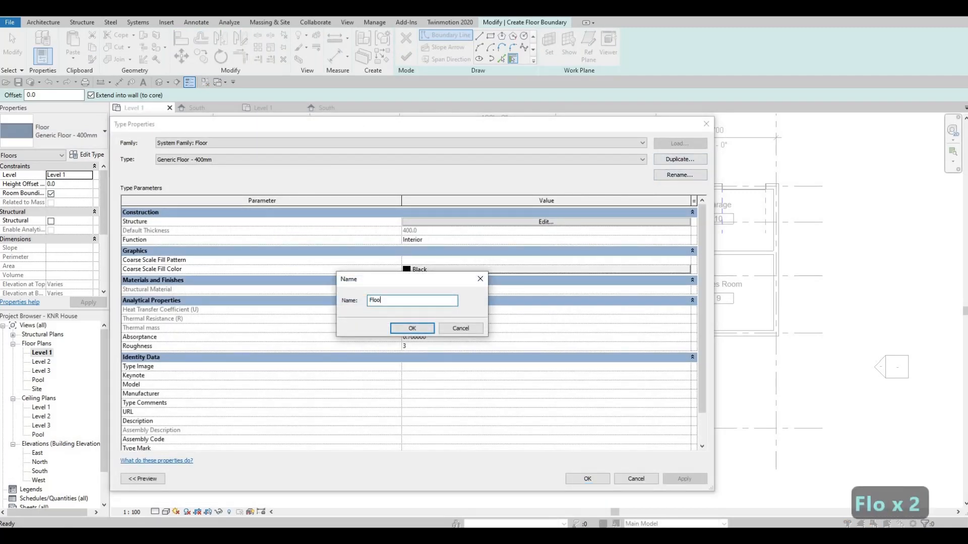
{"action": "type", "text": "r 1"}
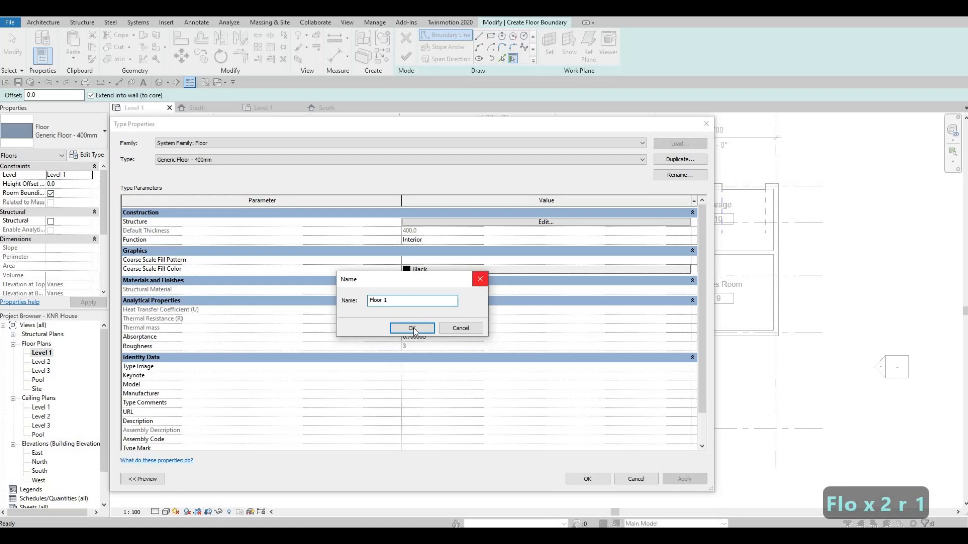
{"action": "left_click", "coordinate": [412, 328]}
Step: Set Floor 1's structure layer to a thickness of 200 mm with the material Concrete, Precast
{"action": "left_click", "coordinate": [458, 222]}
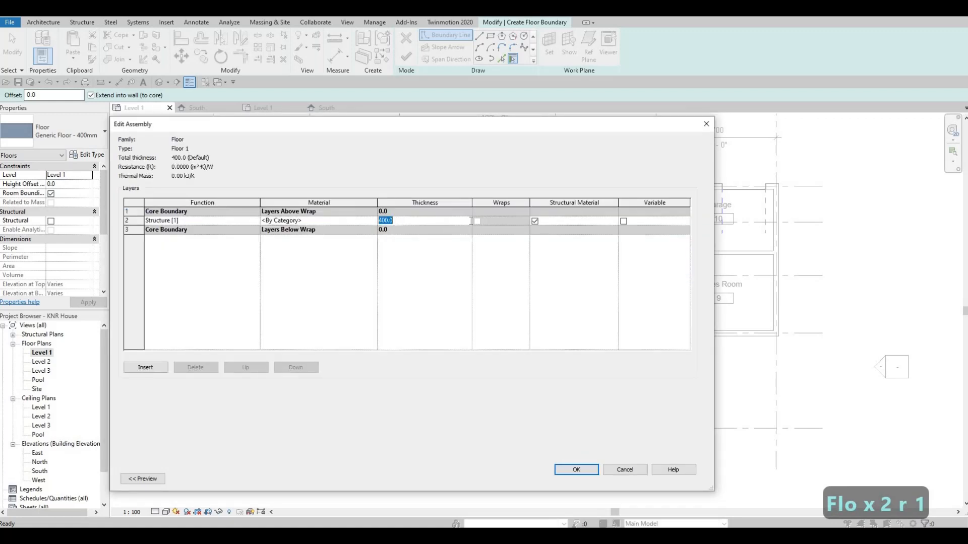
{"action": "type", "text": "200"}
{"action": "key", "text": "Return"}
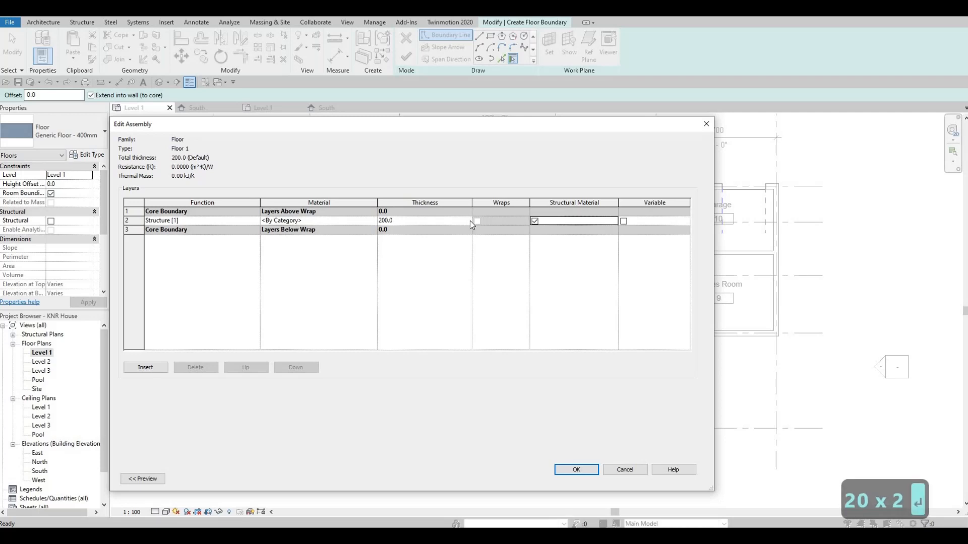
{"action": "left_click", "coordinate": [353, 220]}
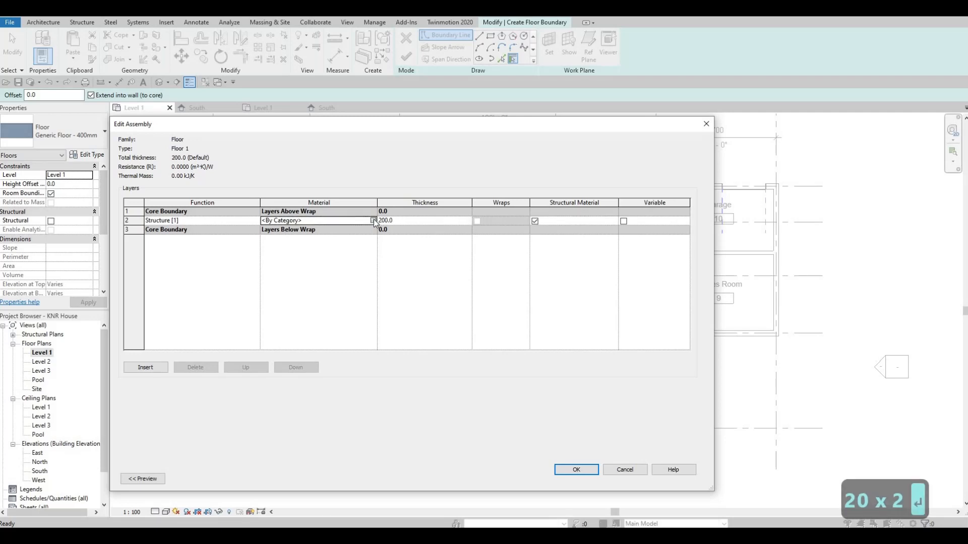
{"action": "left_click", "coordinate": [373, 221]}
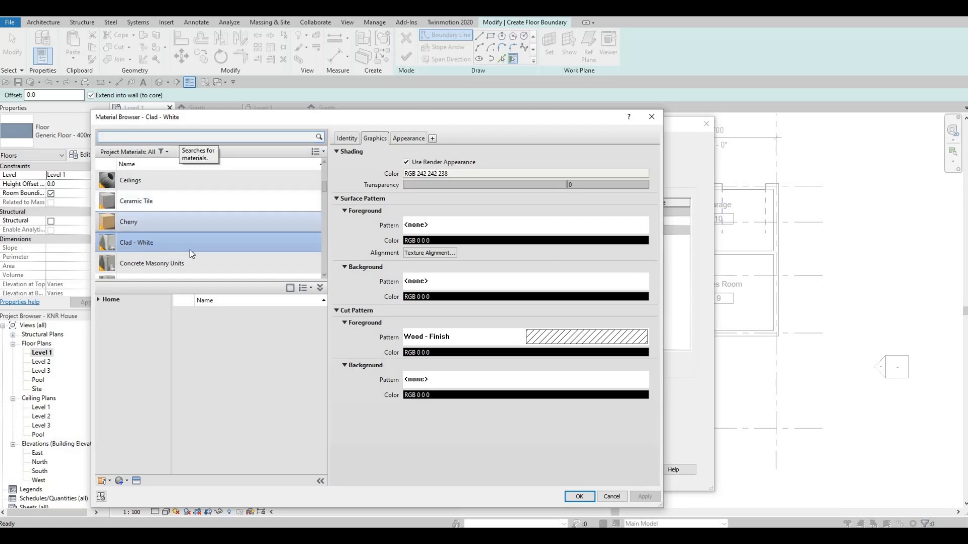
{"action": "scroll", "coordinate": [184, 252], "scroll_direction": "down", "scroll_amount": 2}
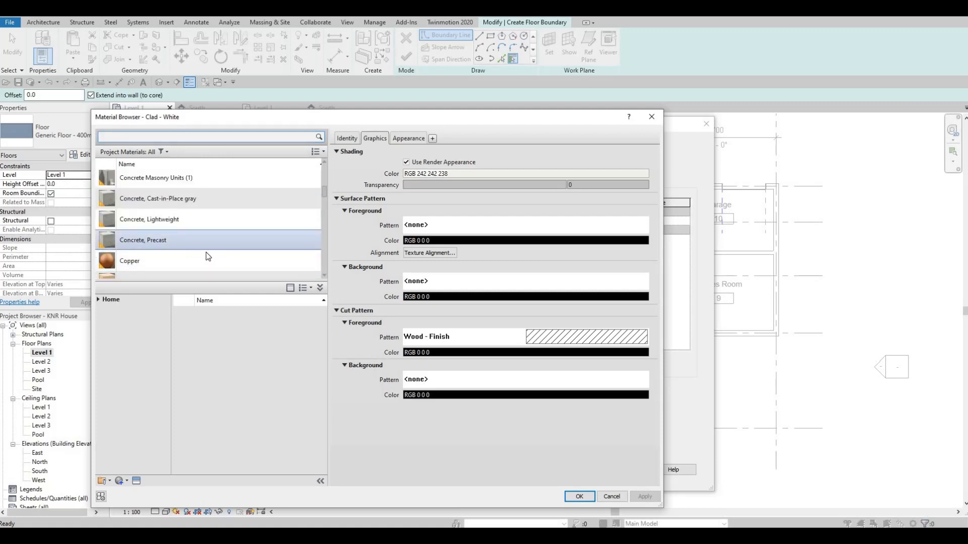
{"action": "left_click", "coordinate": [207, 246]}
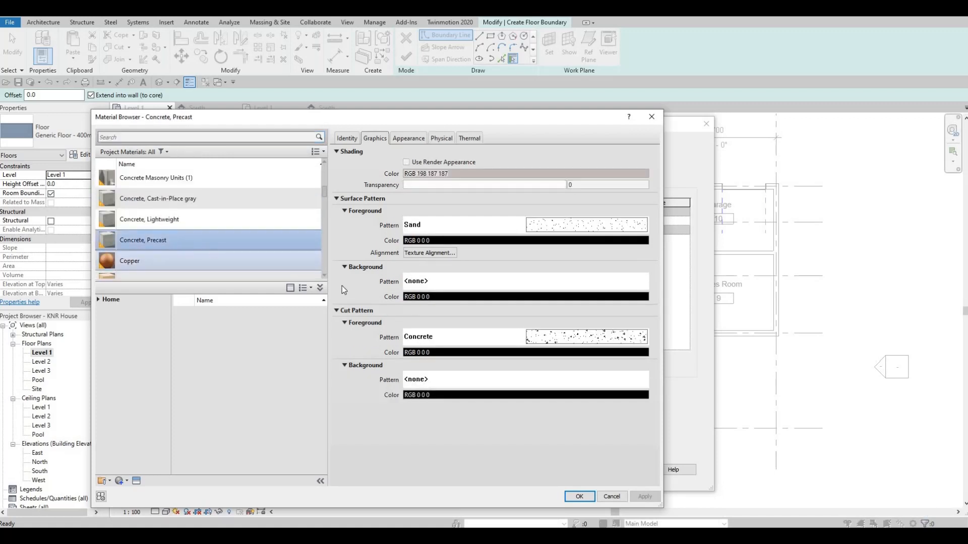
{"action": "left_click", "coordinate": [580, 496]}
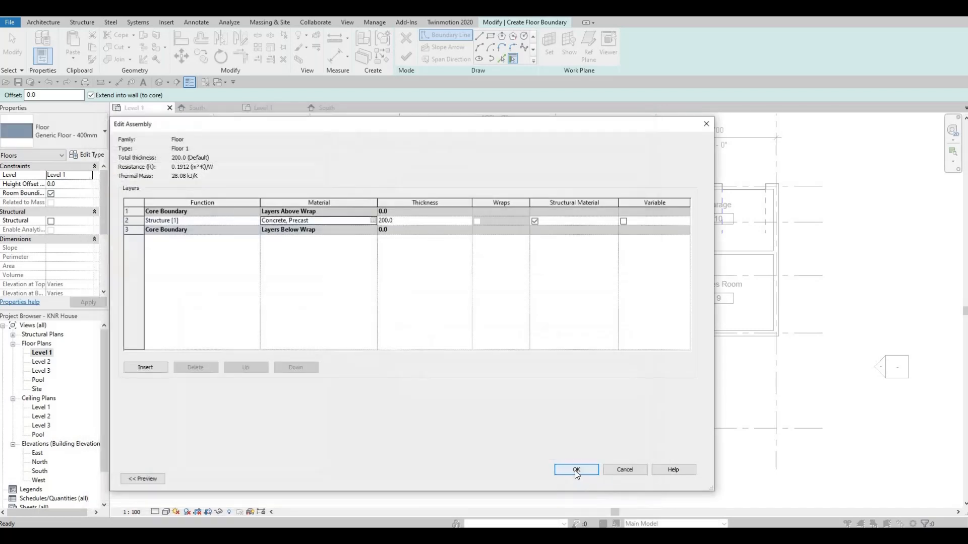
{"action": "left_click", "coordinate": [576, 469]}
{"action": "left_click", "coordinate": [577, 478]}
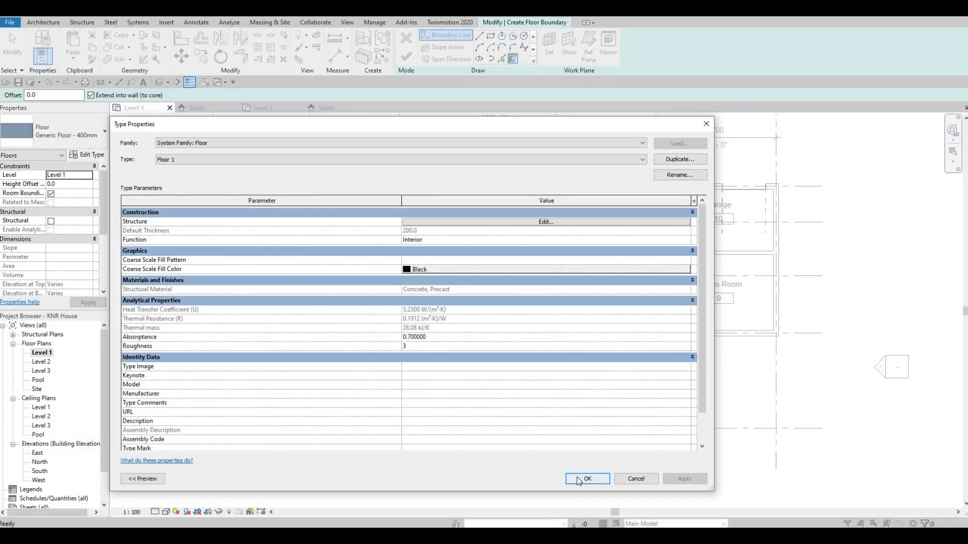
Step: Trace the floor boundary along the outer faces of all exterior walls by picking lines, and finish the floor
{"action": "left_click", "coordinate": [503, 60]}
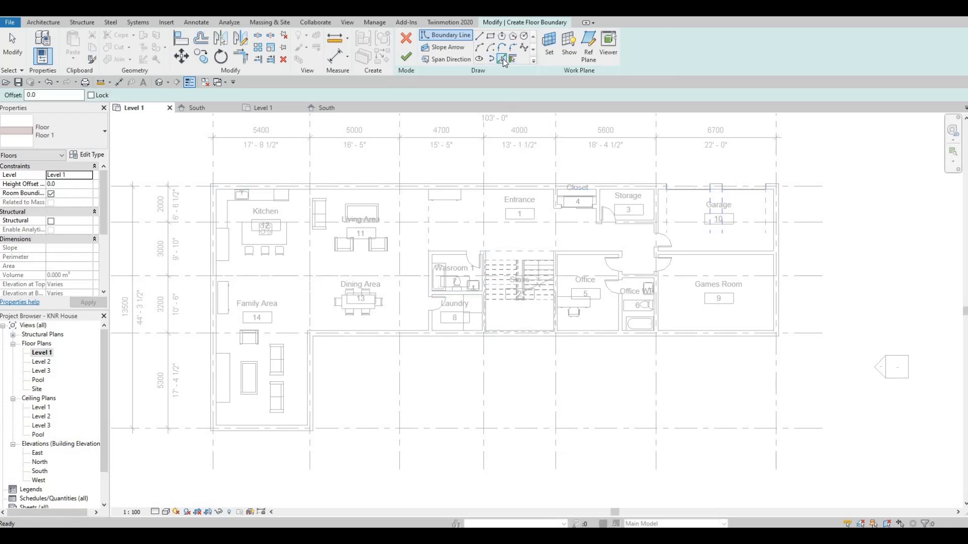
{"action": "left_click", "coordinate": [378, 189]}
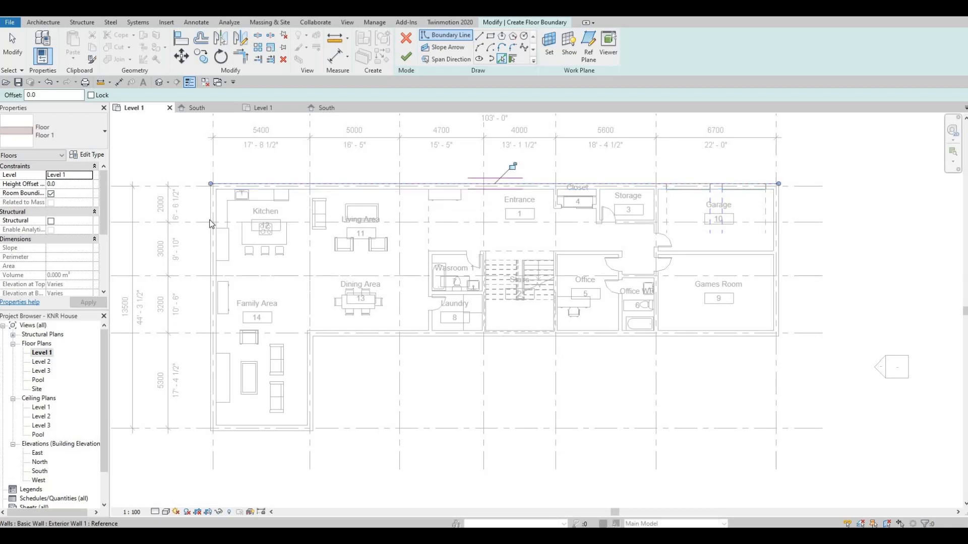
{"action": "left_click", "coordinate": [211, 356]}
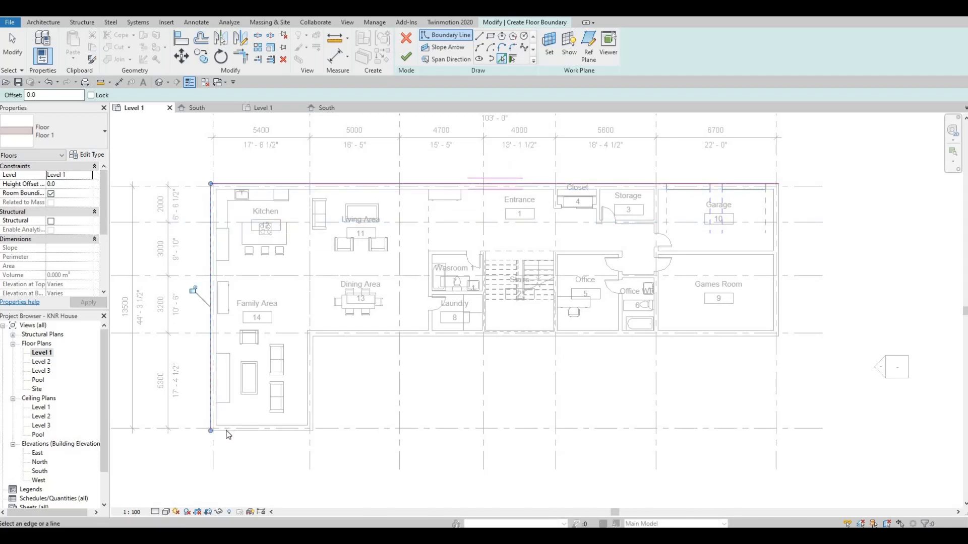
{"action": "left_click", "coordinate": [228, 433]}
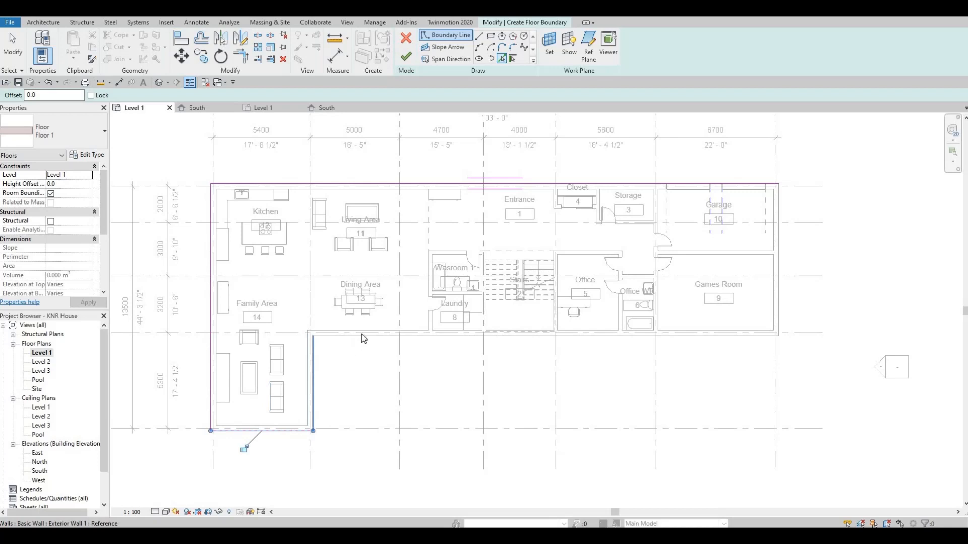
{"action": "left_click", "coordinate": [313, 367]}
{"action": "left_click", "coordinate": [484, 338]}
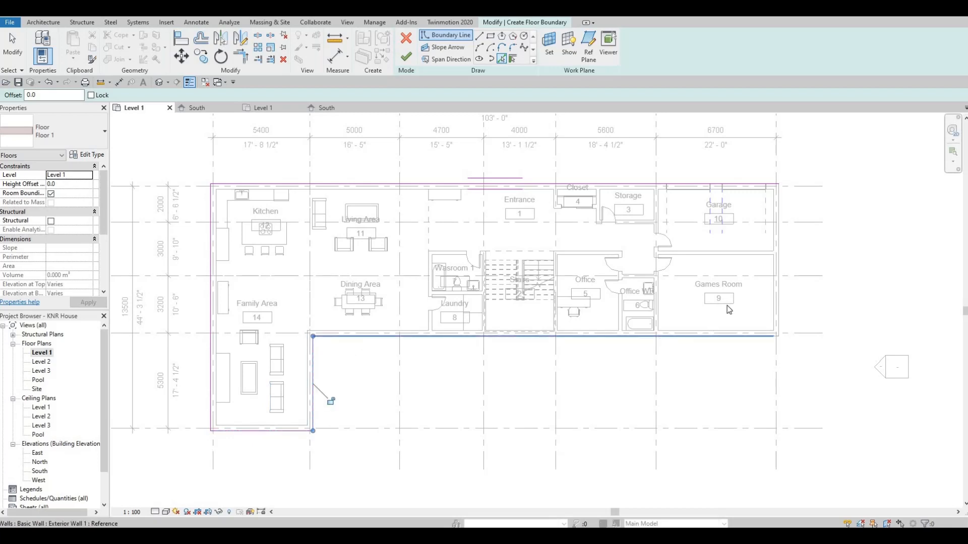
{"action": "left_click", "coordinate": [779, 252]}
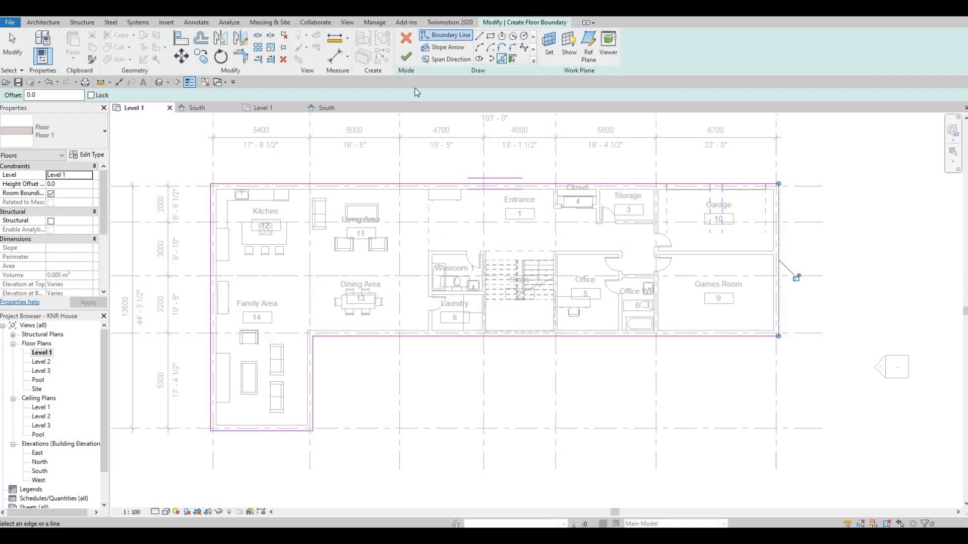
{"action": "left_click", "coordinate": [407, 58]}
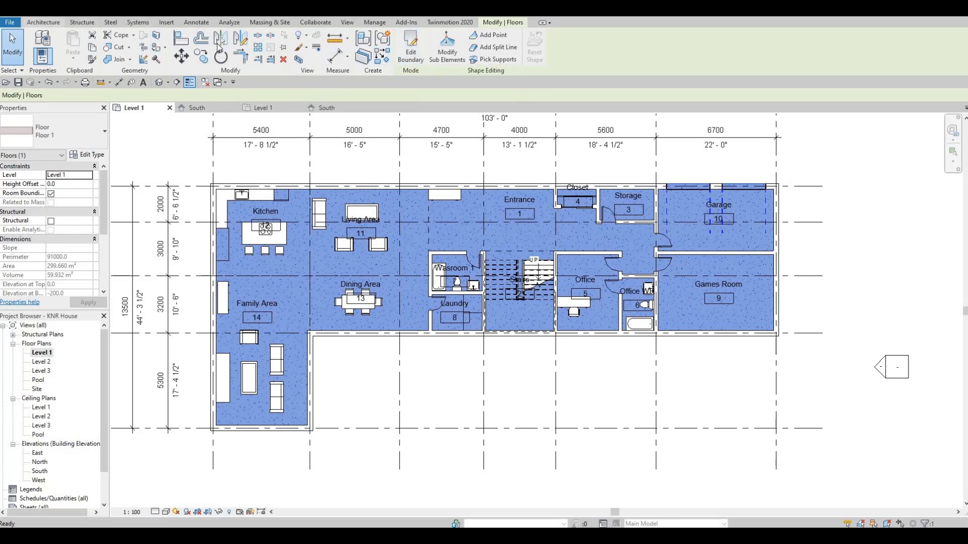
Step: Start another floor on Level 1 and duplicate the Floor 1 type as Floor 2
{"action": "left_click", "coordinate": [43, 22]}
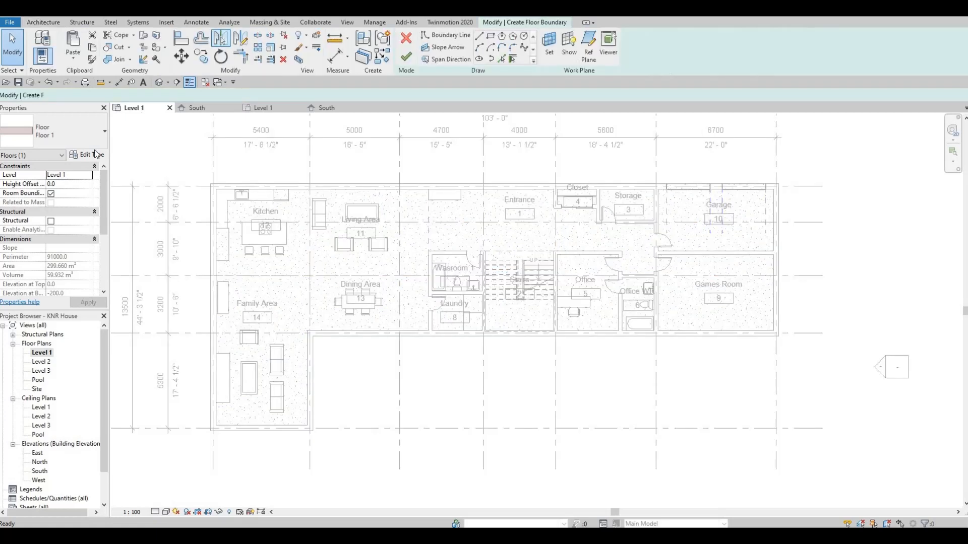
{"action": "left_click", "coordinate": [92, 156]}
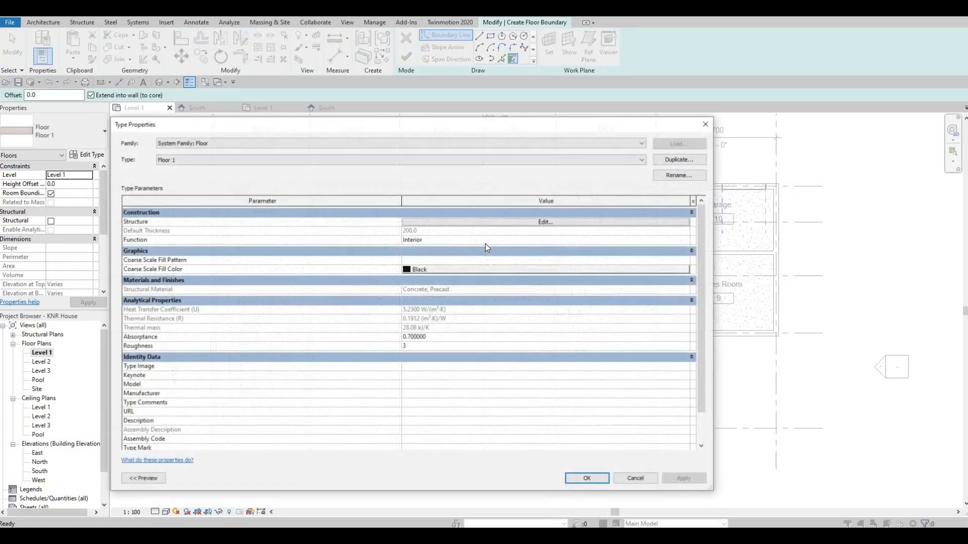
{"action": "left_click", "coordinate": [673, 160]}
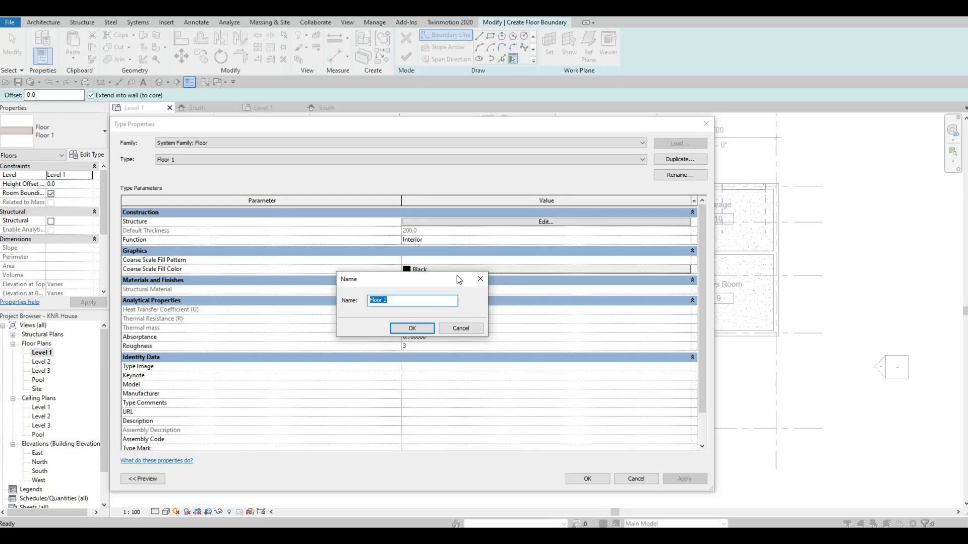
{"action": "key", "text": "Return"}
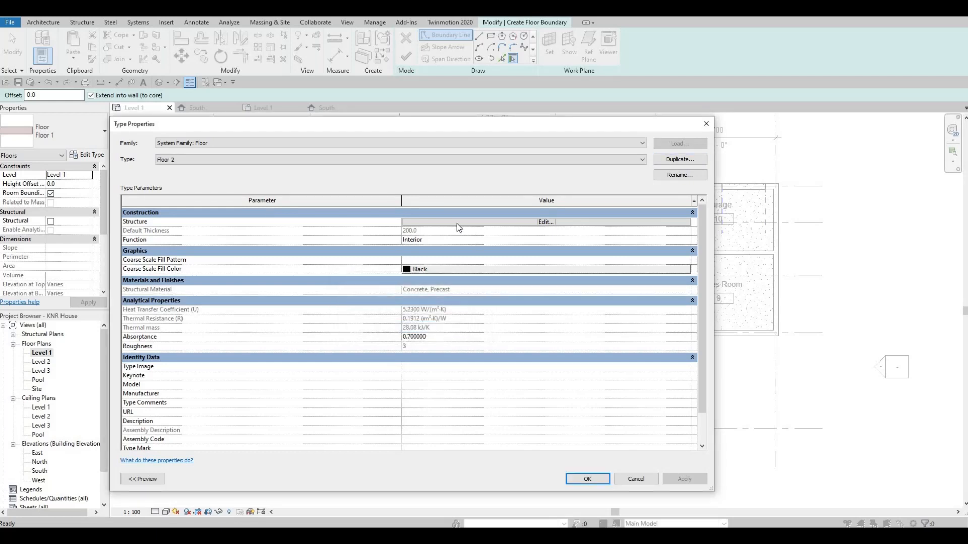
Step: Change the structure layer material of Floor 2 to Concrete, Lightweight and accept the type
{"action": "left_click", "coordinate": [457, 223]}
{"action": "left_click", "coordinate": [368, 221]}
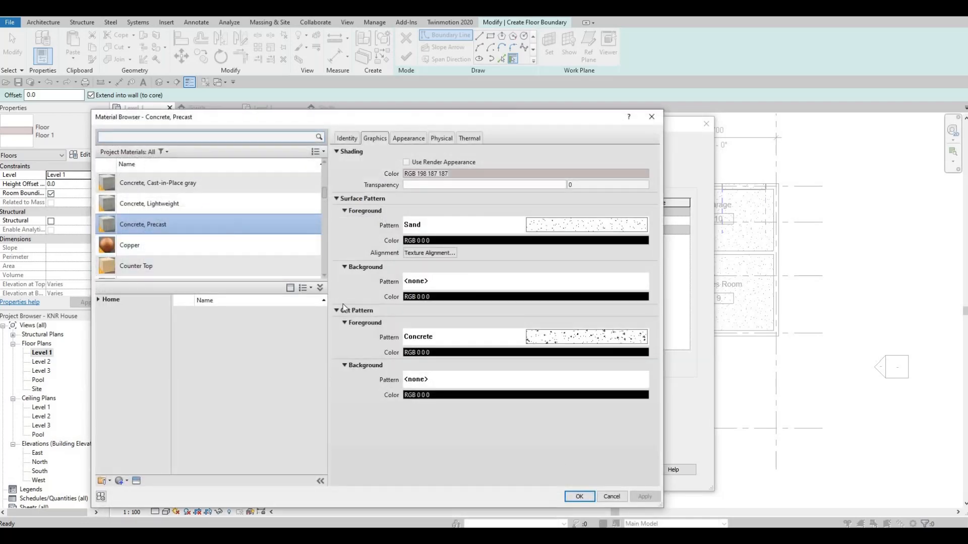
{"action": "left_click", "coordinate": [204, 203]}
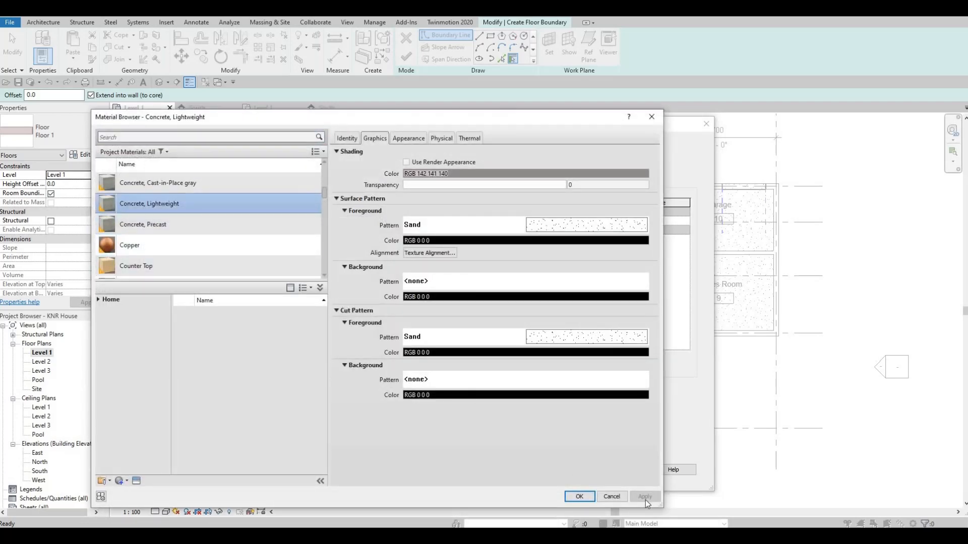
{"action": "left_click", "coordinate": [582, 496]}
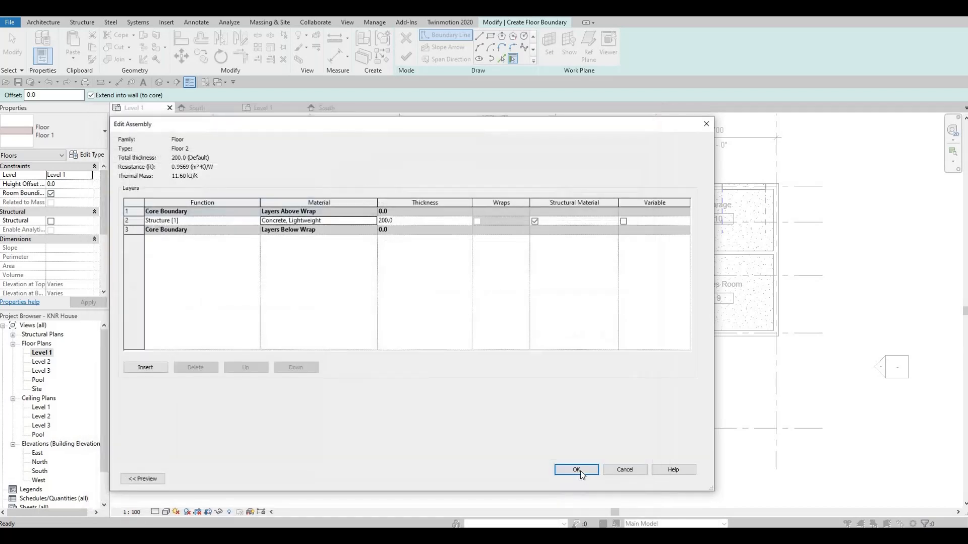
{"action": "left_click", "coordinate": [577, 470]}
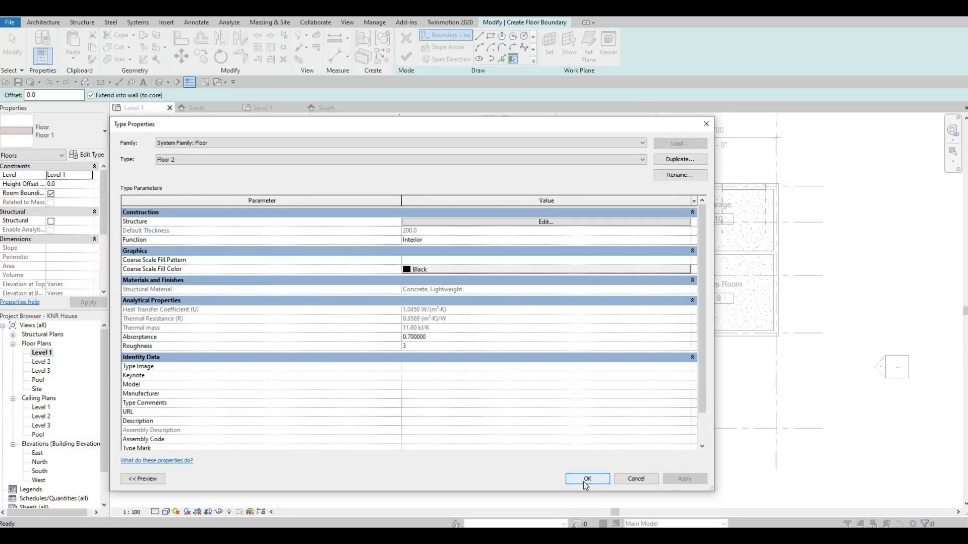
{"action": "key", "text": "Return"}
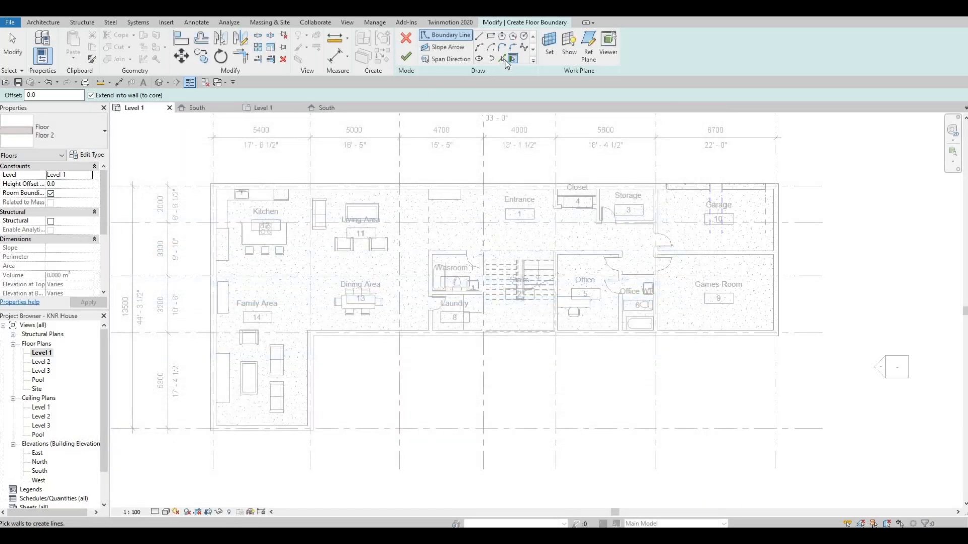
Step: Pick the outer faces of all exterior walls as boundary lines for the Floor 2 sketch
{"action": "left_click", "coordinate": [396, 336]}
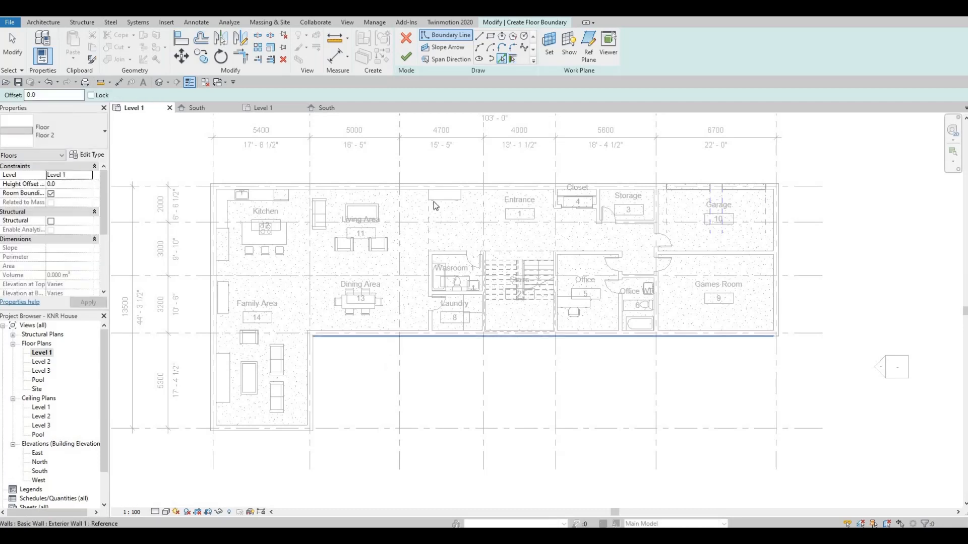
{"action": "left_click", "coordinate": [433, 185]}
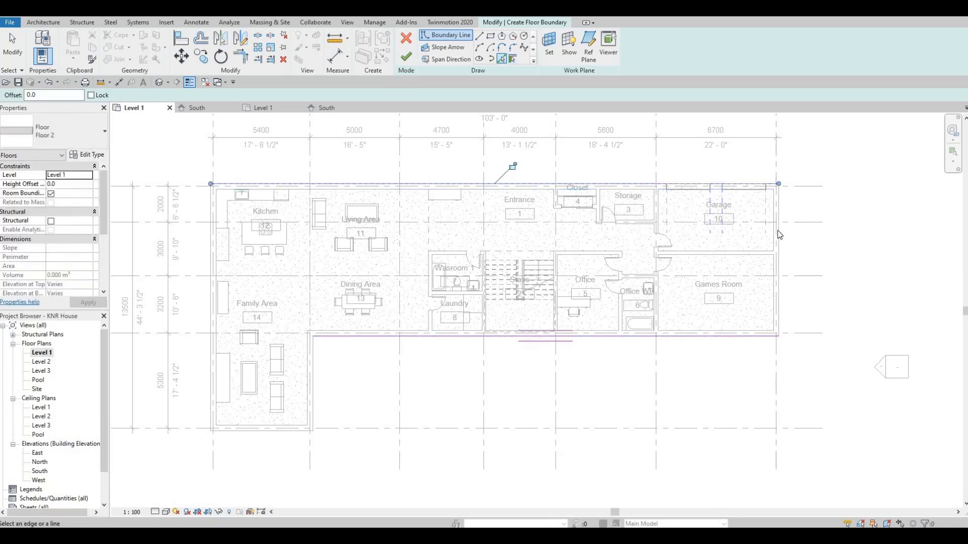
{"action": "left_click", "coordinate": [211, 275]}
{"action": "left_click", "coordinate": [311, 379]}
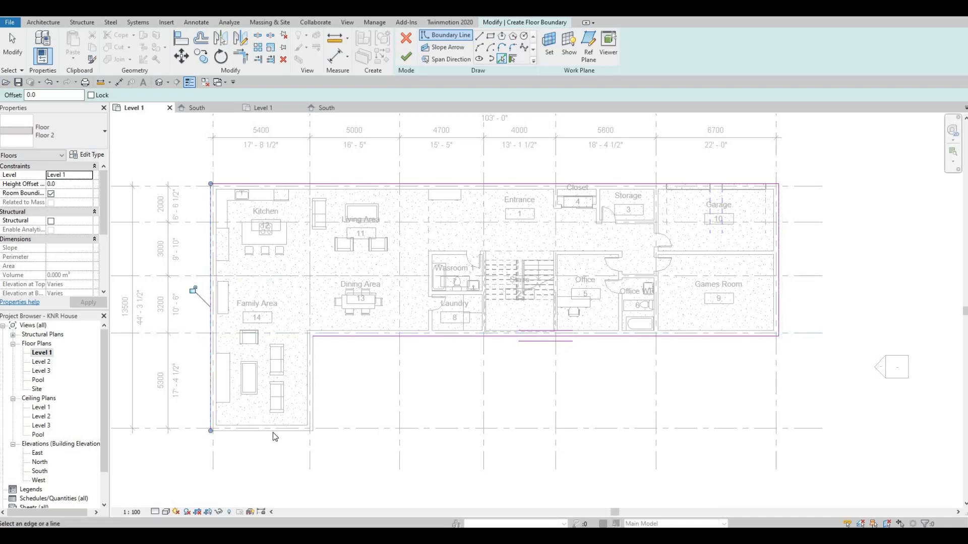
{"action": "left_click", "coordinate": [275, 430]}
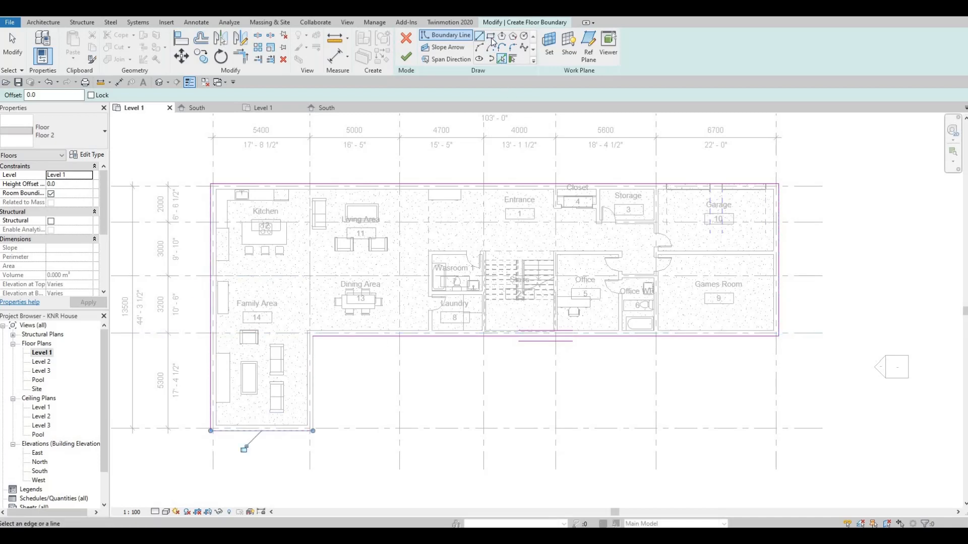
{"action": "scroll", "coordinate": [370, 332], "scroll_direction": "down", "scroll_amount": 1}
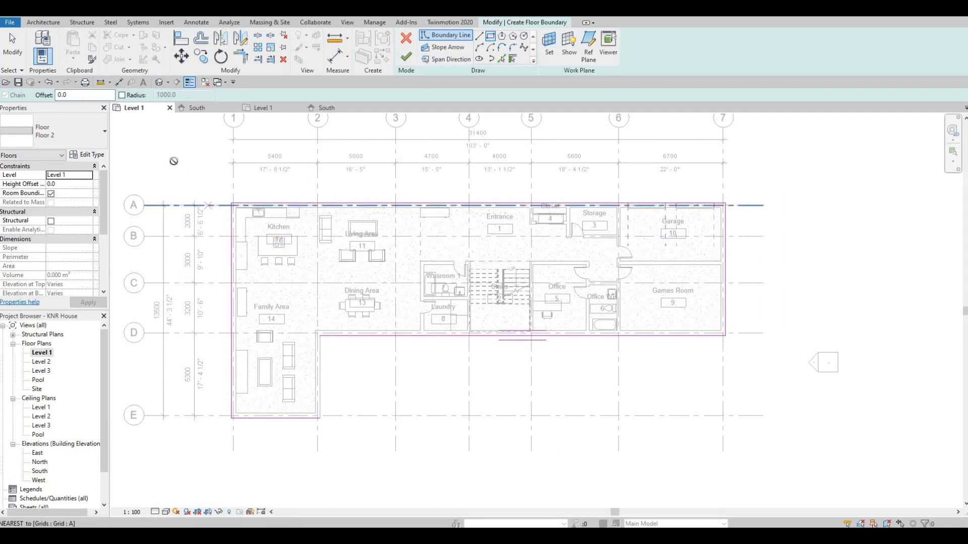
Step: Draw a rectangular outer boundary around the whole house, about 37,000 by 18,300 mm, in the Floor 2 sketch
{"action": "left_click", "coordinate": [174, 161]}
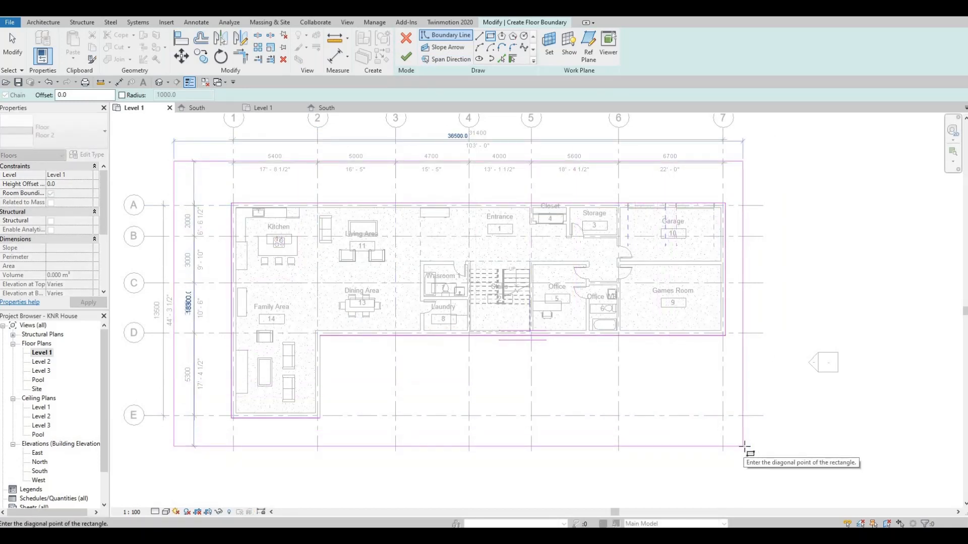
{"action": "left_click", "coordinate": [751, 446]}
{"action": "key", "text": "Escape"}
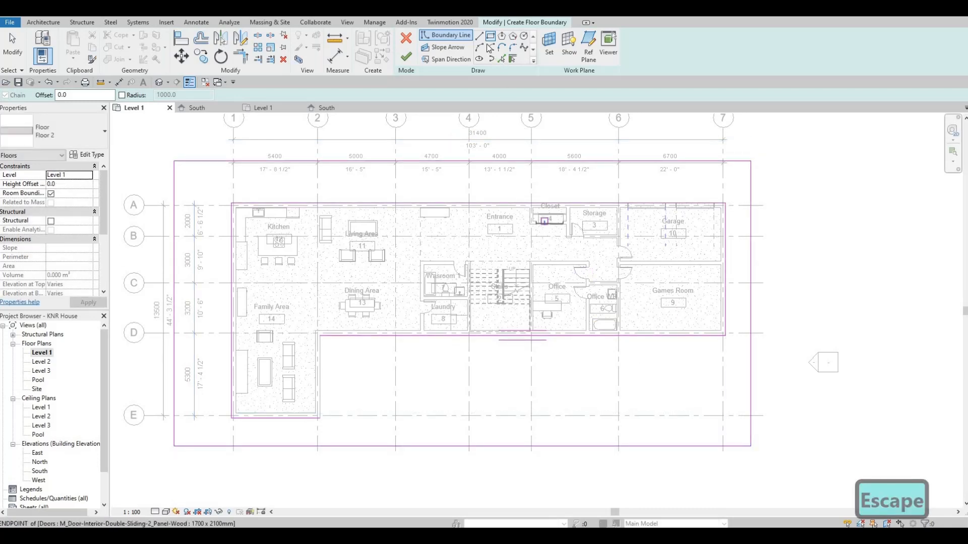
Step: Draw connected boundary lines from the rectangle's lower edge, about 5,500 mm up and about 25,700 mm across to its grid 7 side
{"action": "left_click", "coordinate": [334, 447]}
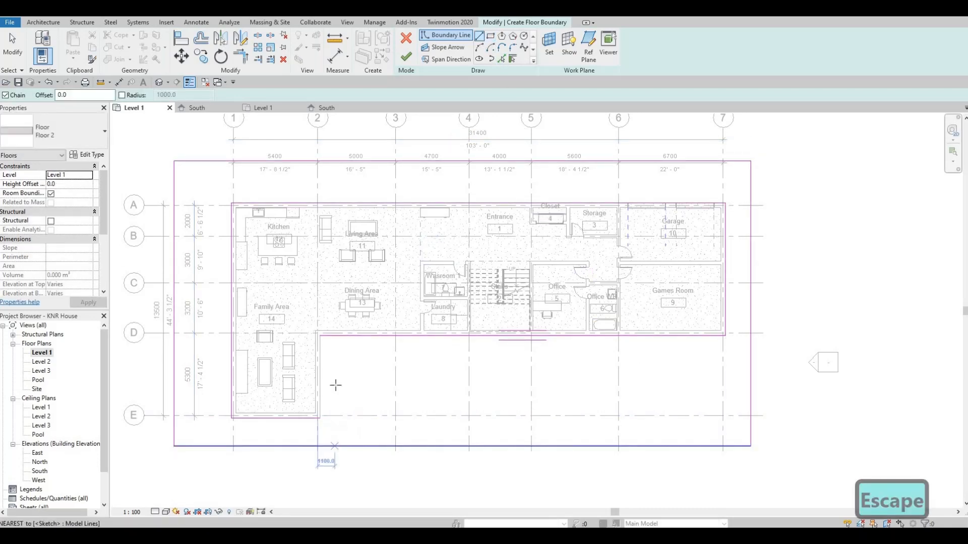
{"action": "key", "text": "Escape"}
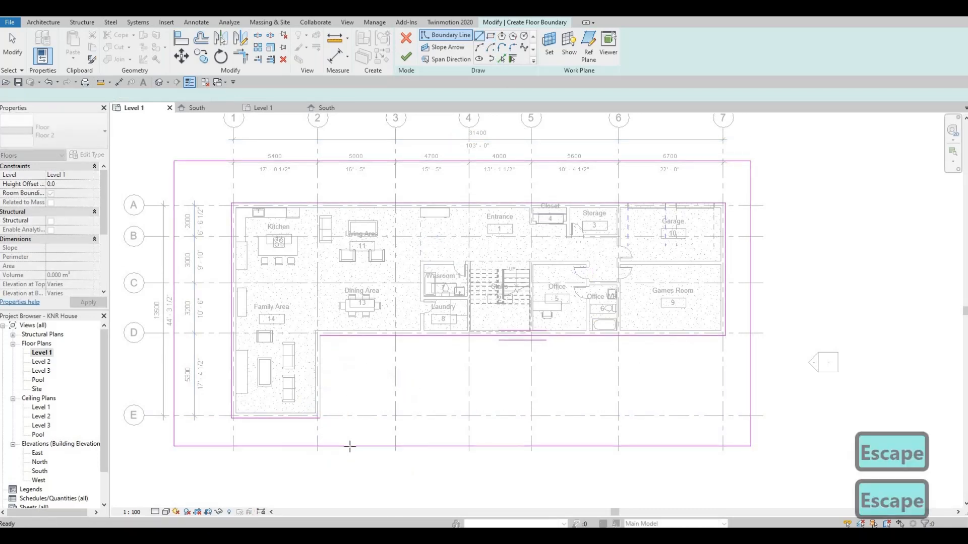
{"action": "left_click", "coordinate": [350, 446]}
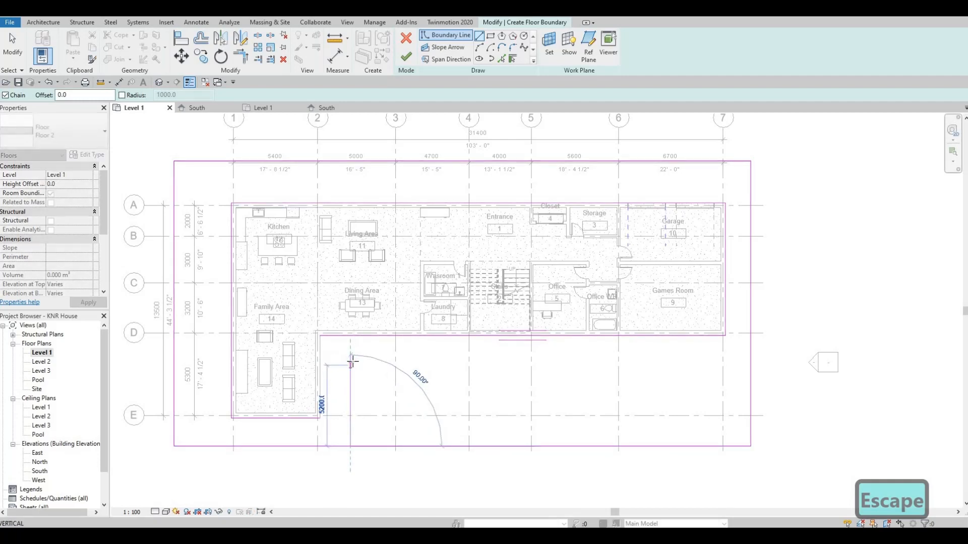
{"action": "left_click", "coordinate": [352, 360]}
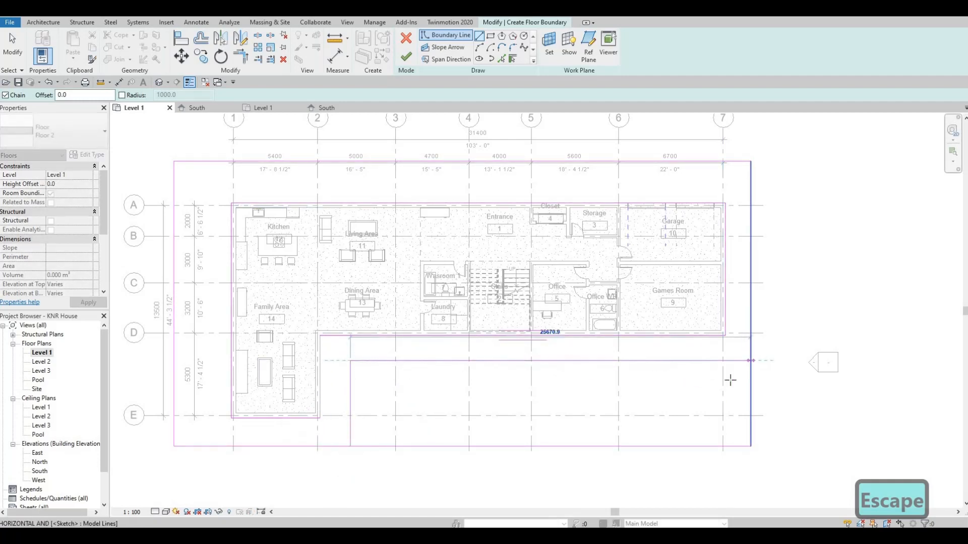
{"action": "left_click", "coordinate": [749, 360]}
{"action": "key", "text": "Escape"}
{"action": "key", "text": "Escape"}
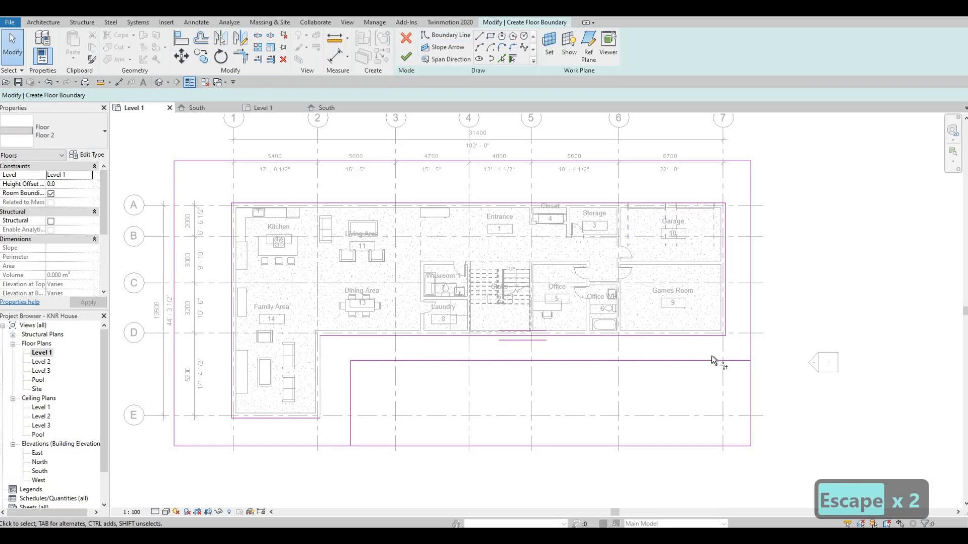
Step: Trim the rectangle and the two added lines to corners so they form one L-shaped outer outline
{"action": "key", "text": "t"}
{"action": "key", "text": "r"}
{"action": "left_click", "coordinate": [745, 360]}
{"action": "left_click", "coordinate": [751, 330]}
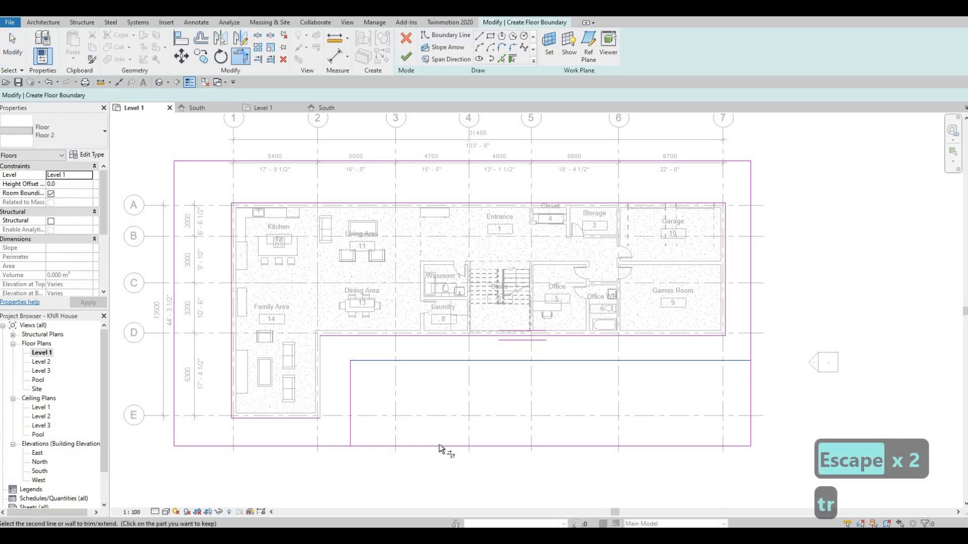
{"action": "left_click", "coordinate": [351, 438]}
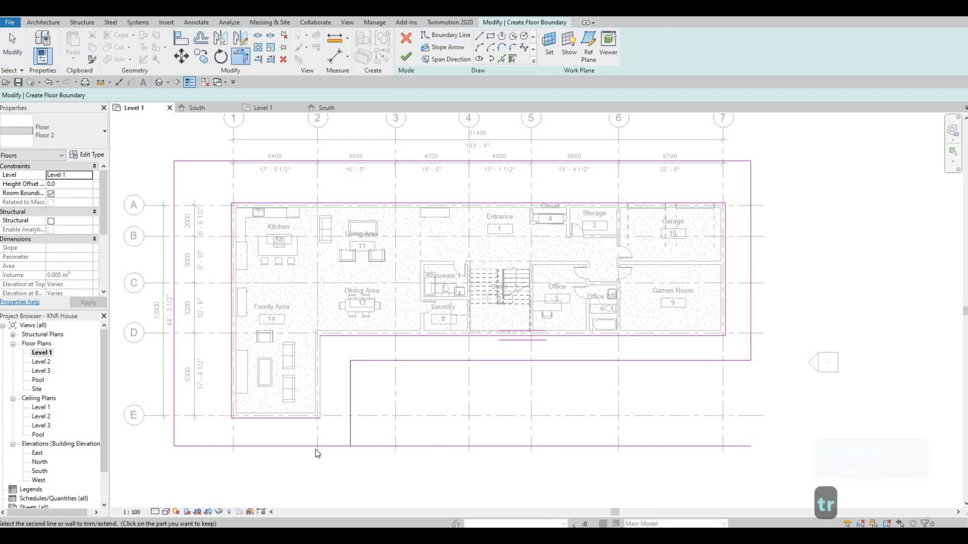
{"action": "left_click", "coordinate": [309, 448]}
{"action": "key", "text": "Escape"}
{"action": "key", "text": "Escape"}
Step: Set the outer boundary edge below the Family Area to 1800 mm from the wall along grid E
{"action": "left_click", "coordinate": [322, 447]}
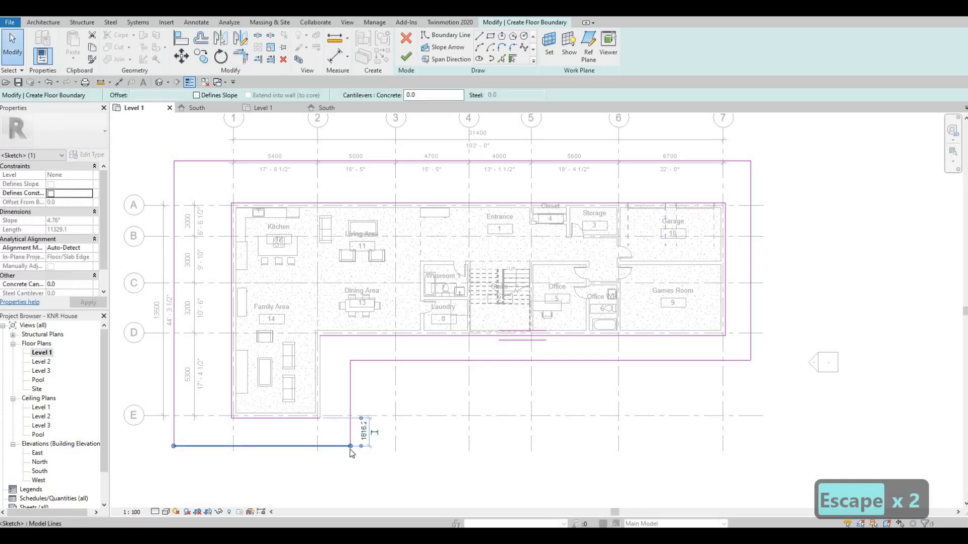
{"action": "scroll", "coordinate": [337, 450], "scroll_direction": "up", "scroll_amount": 2}
{"action": "left_click", "coordinate": [383, 427]}
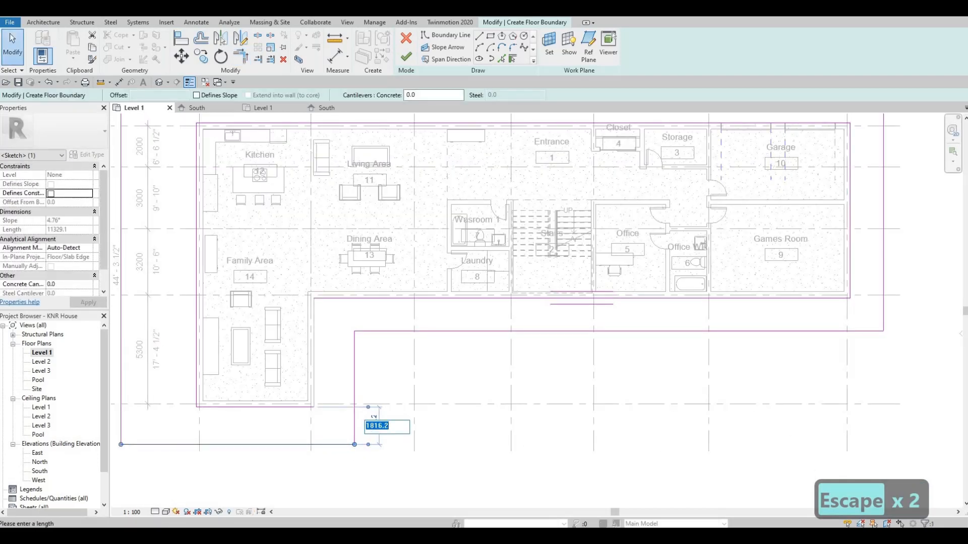
{"action": "type", "text": "1800"}
{"action": "key", "text": "Return"}
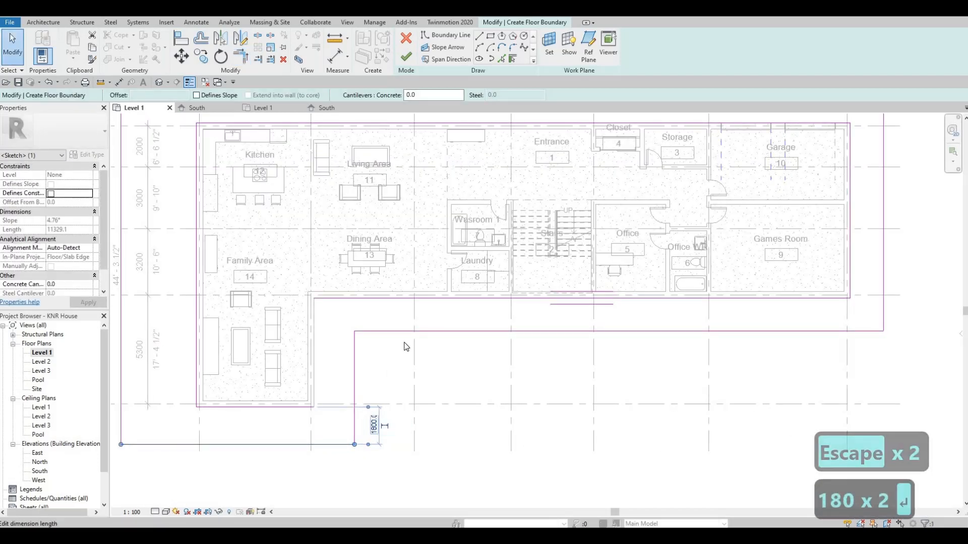
{"action": "key", "text": "Escape"}
Step: Set the long horizontal boundary edge behind the main wing to 1800 mm from the wall along grid D
{"action": "left_click", "coordinate": [359, 327]}
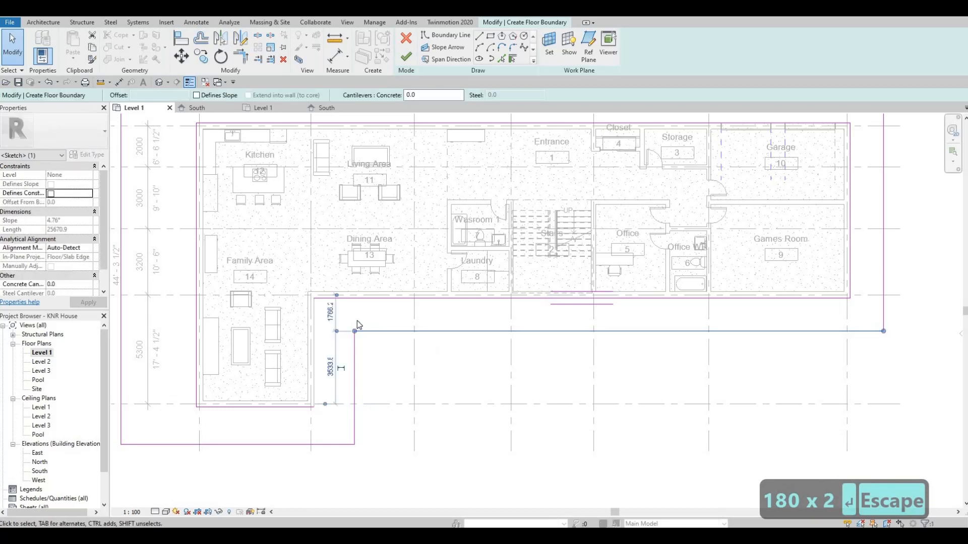
{"action": "left_click", "coordinate": [329, 313]}
{"action": "type", "text": "1800"}
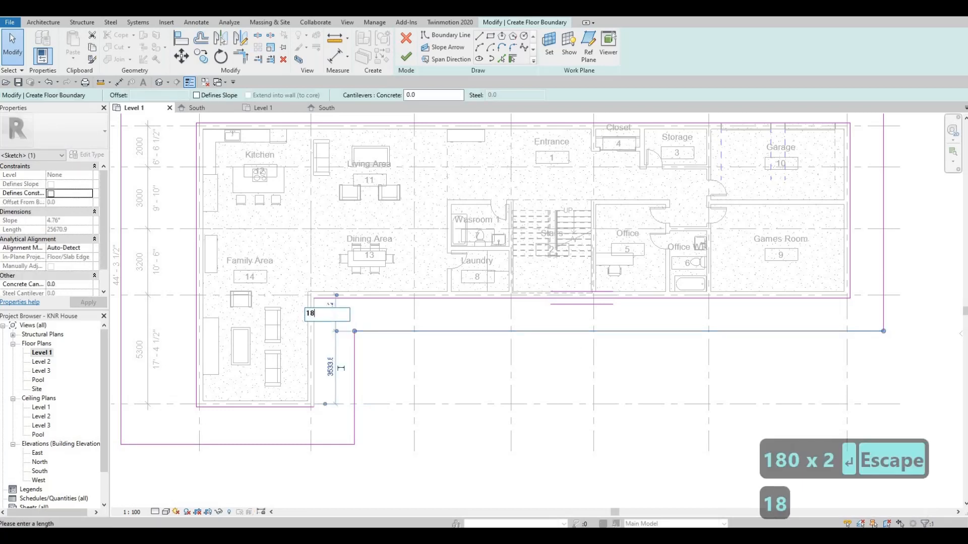
{"action": "key", "text": "Return"}
{"action": "key", "text": "Escape"}
{"action": "key", "text": "Escape"}
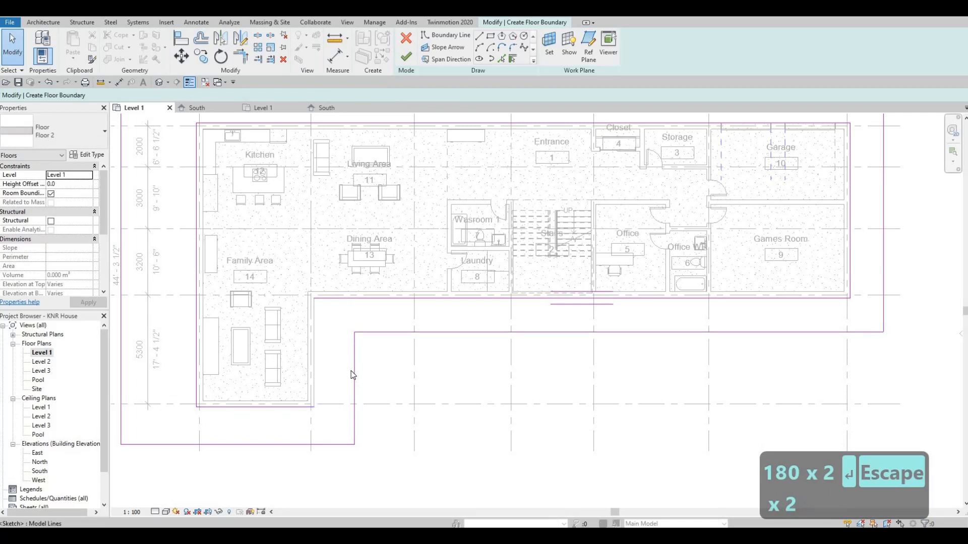
Step: Set the short vertical boundary edge beside the Family Area to 1800 mm from the wall along grid 2
{"action": "left_click", "coordinate": [349, 442]}
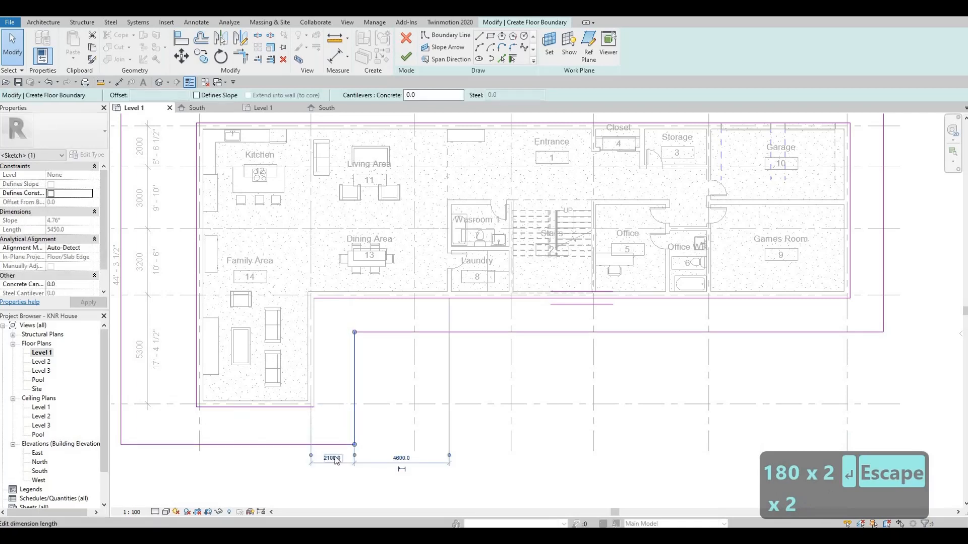
{"action": "left_click", "coordinate": [334, 459]}
{"action": "type", "text": "1800"}
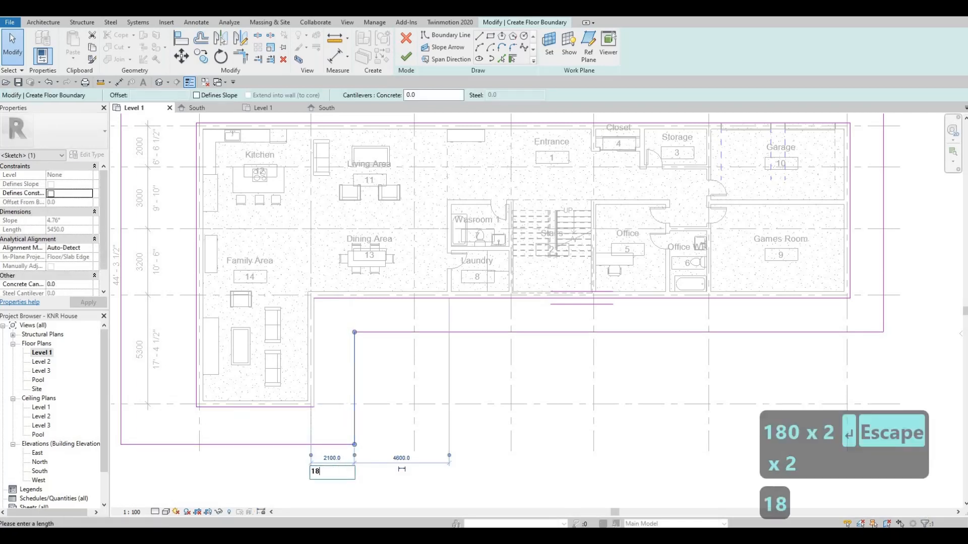
{"action": "key", "text": "Return"}
{"action": "key", "text": "Escape"}
{"action": "key", "text": "Escape"}
Step: Set the outer boundary edge outside grid 1 to 3500 mm from the exterior wall
{"action": "middle_click_drag", "start_coordinate": [159, 287], "coordinate": [218, 348]}
{"action": "left_click", "coordinate": [180, 312]}
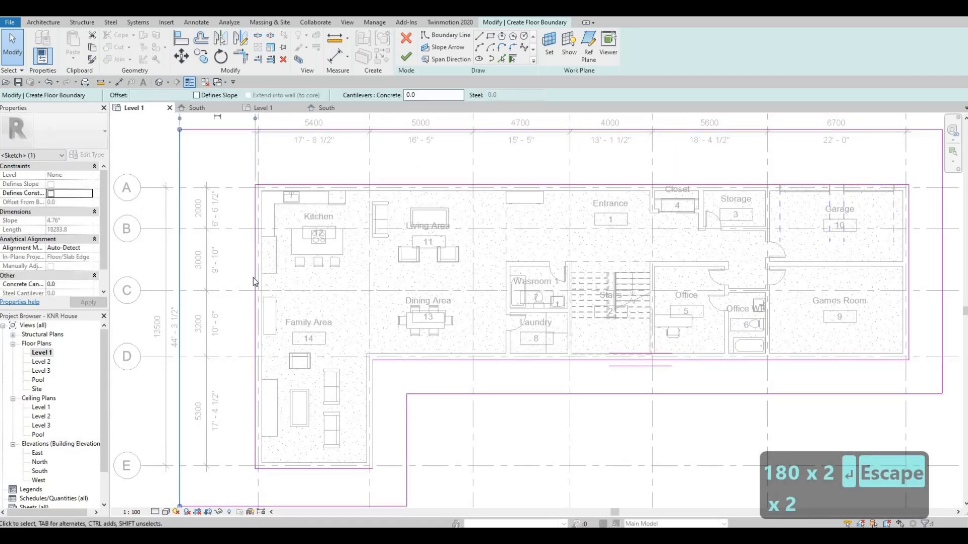
{"action": "middle_click_drag", "start_coordinate": [216, 106], "coordinate": [264, 270]}
{"action": "left_click", "coordinate": [265, 269]}
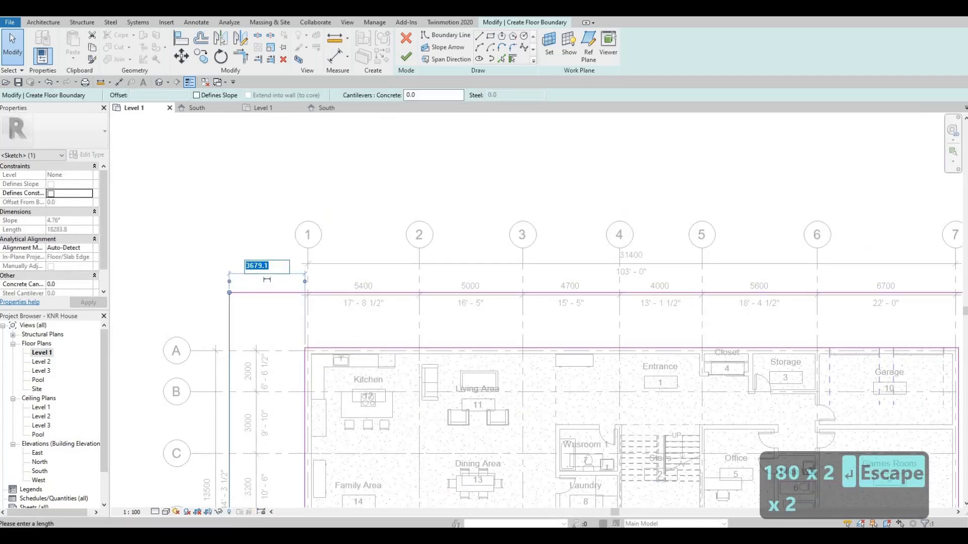
{"action": "type", "text": "3500"}
{"action": "key", "text": "Return"}
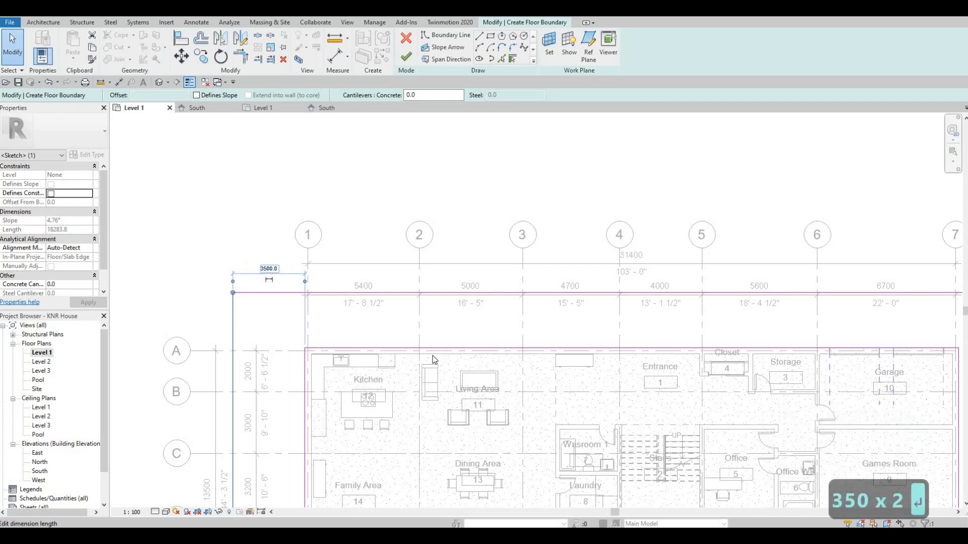
{"action": "key", "text": "Escape"}
{"action": "scroll", "coordinate": [446, 302], "scroll_direction": "down", "scroll_amount": 5}
{"action": "left_click", "coordinate": [468, 288]}
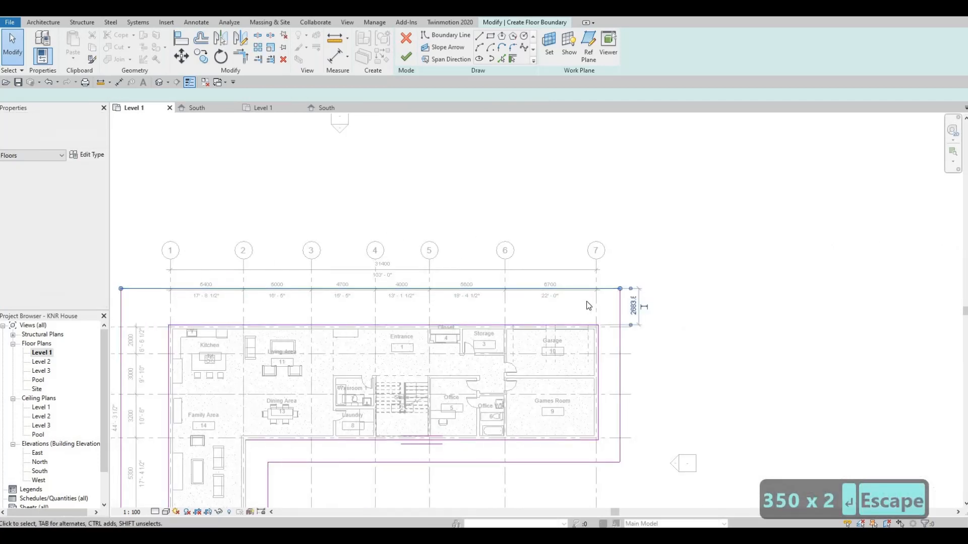
{"action": "left_click", "coordinate": [634, 305]}
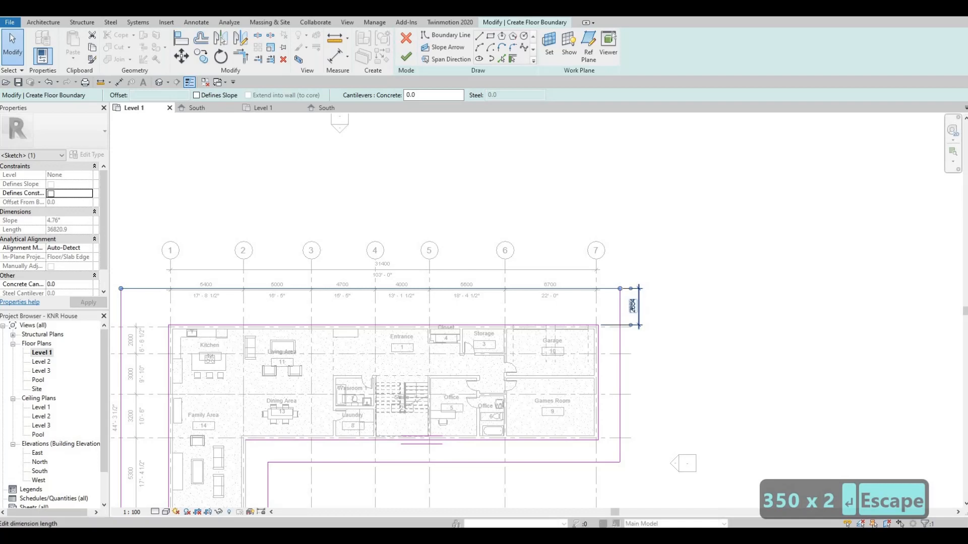
{"action": "left_click", "coordinate": [636, 300]}
{"action": "key", "text": "Escape"}
{"action": "key", "text": "Escape"}
{"action": "left_click", "coordinate": [636, 289]}
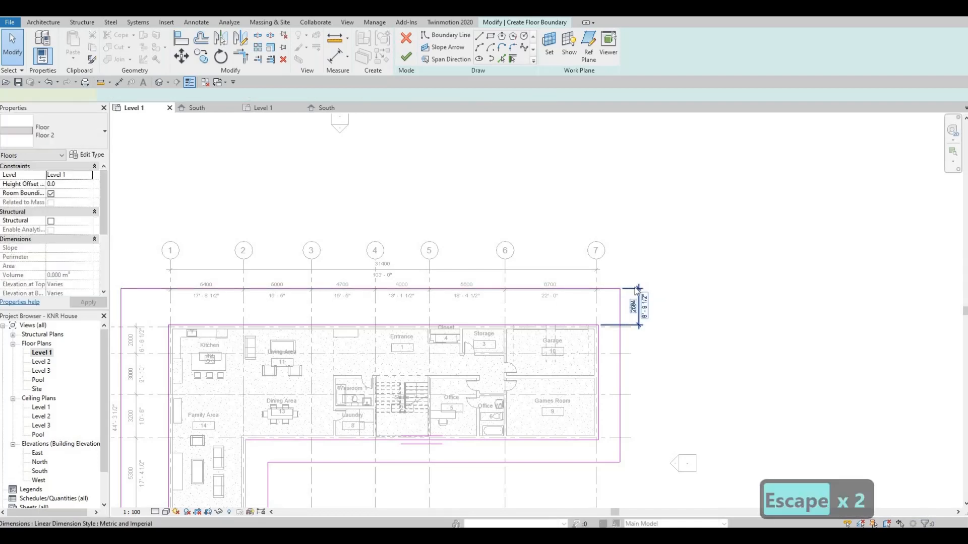
{"action": "key", "text": "Escape"}
{"action": "left_click", "coordinate": [636, 290]}
{"action": "key", "text": "Delete"}
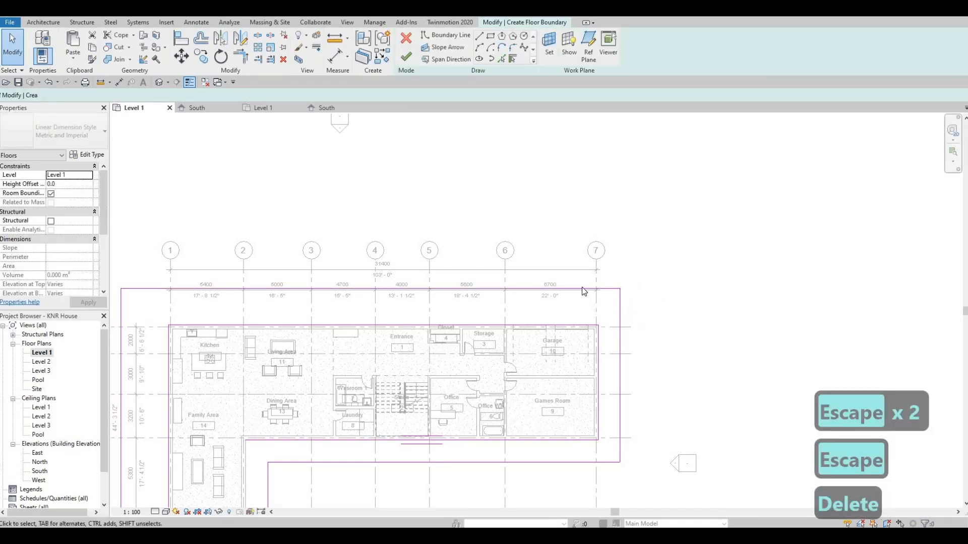
Step: Move the boundary edge on the Entrance side outward and set it to 4500 mm from the exterior wall
{"action": "left_click", "coordinate": [471, 287]}
{"action": "left_click_drag", "start_coordinate": [470, 286], "coordinate": [468, 264]}
{"action": "left_click", "coordinate": [633, 296]}
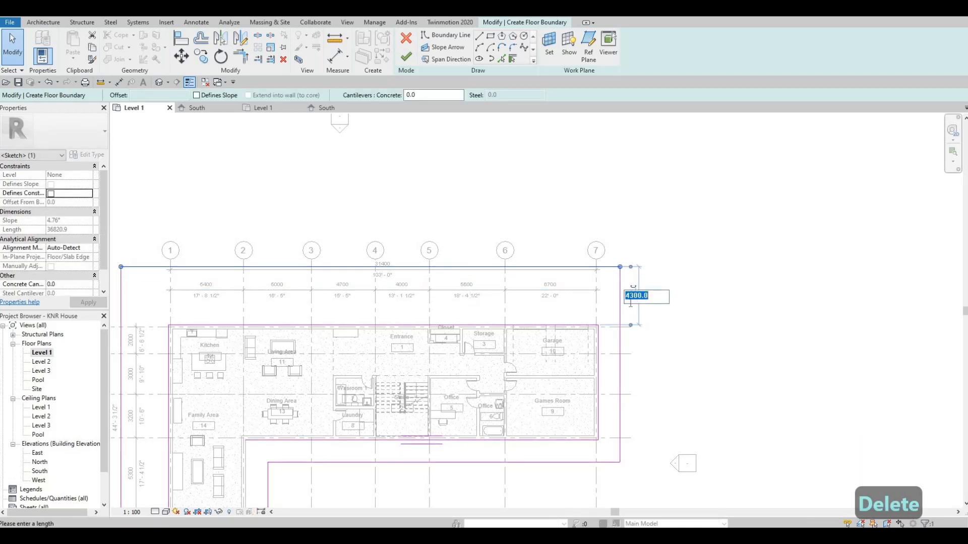
{"action": "type", "text": "4500"}
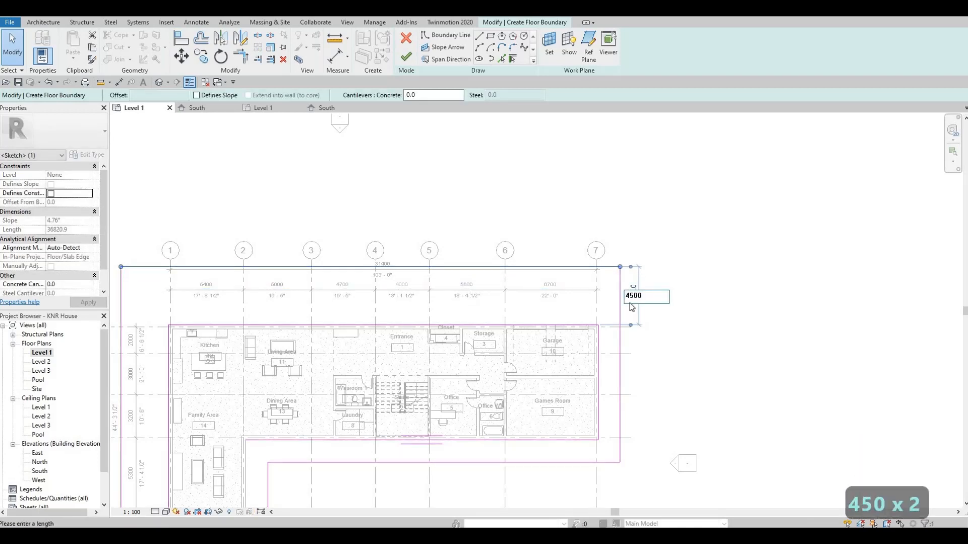
{"action": "key", "text": "Return"}
{"action": "key", "text": "Escape"}
{"action": "key", "text": "Escape"}
Step: Set the outer boundary edge beside the Garage and Games Room to 1800 mm from the exterior wall
{"action": "middle_click_drag", "start_coordinate": [622, 358], "coordinate": [605, 281]}
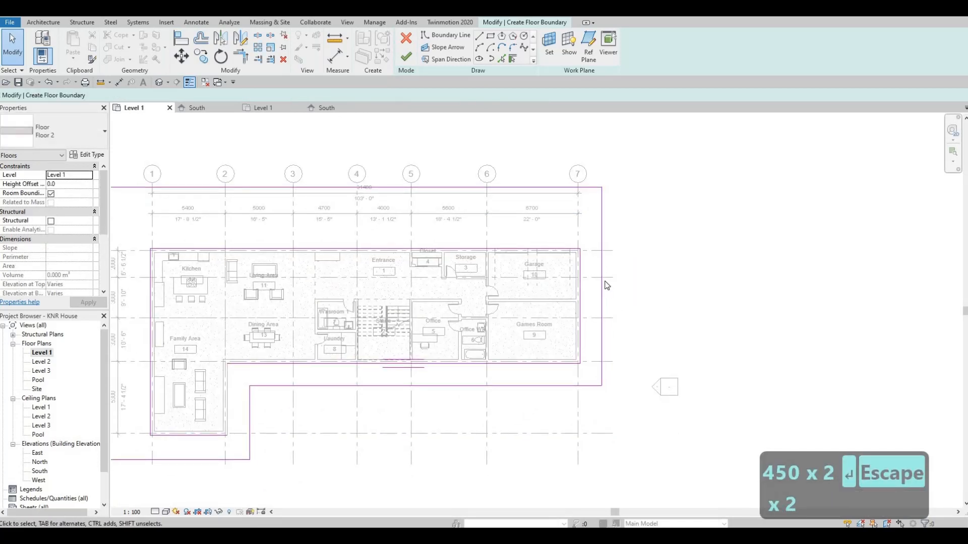
{"action": "left_click", "coordinate": [602, 194]}
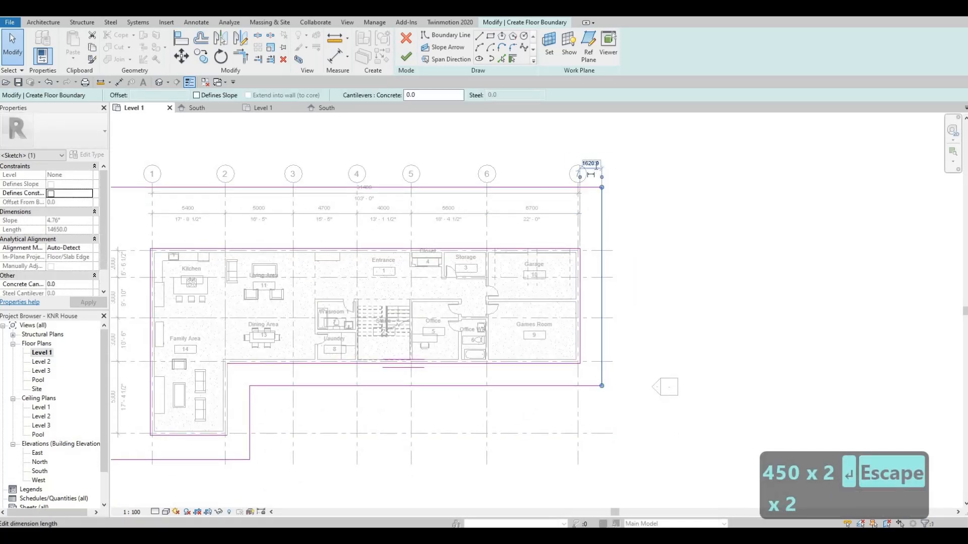
{"action": "left_click", "coordinate": [591, 163]}
{"action": "type", "text": "1800"}
{"action": "key", "text": "Return"}
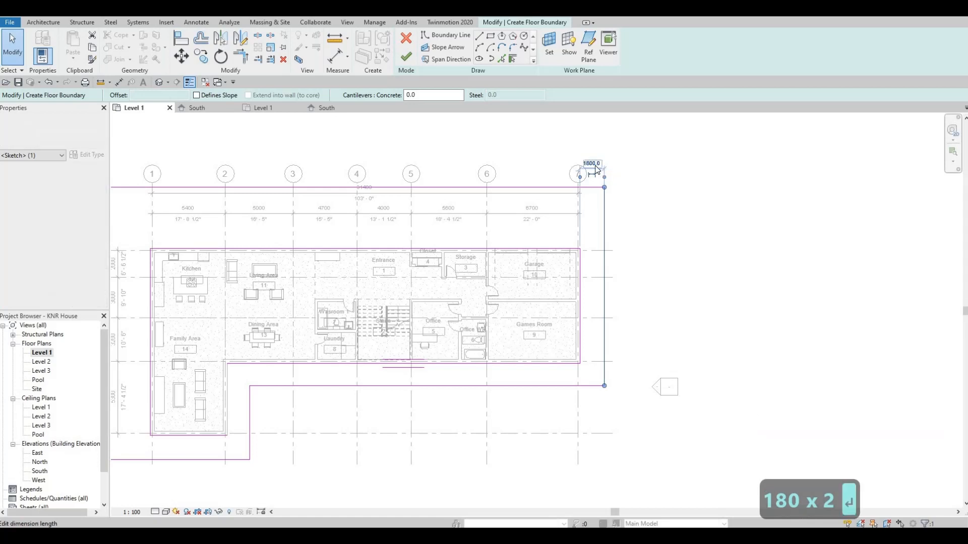
{"action": "key", "text": "Escape"}
{"action": "key", "text": "Escape"}
Step: Try to finish the Floor 2 boundary sketch
{"action": "mouse_move", "coordinate": [465, 390]}
{"action": "middle_mouse_down"}
{"action": "mouse_move", "coordinate": [469, 353]}
{"action": "mouse_move", "coordinate": [429, 275]}
{"action": "middle_mouse_up"}
{"action": "scroll", "coordinate": [455, 291], "scroll_direction": "down", "scroll_amount": 1}
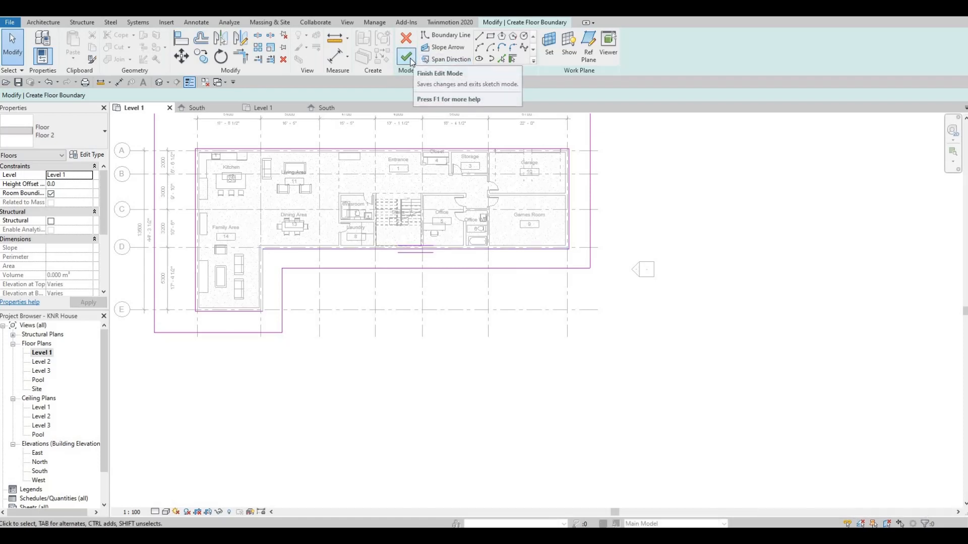
{"action": "left_click", "coordinate": [409, 60]}
{"action": "key", "text": "Escape"}
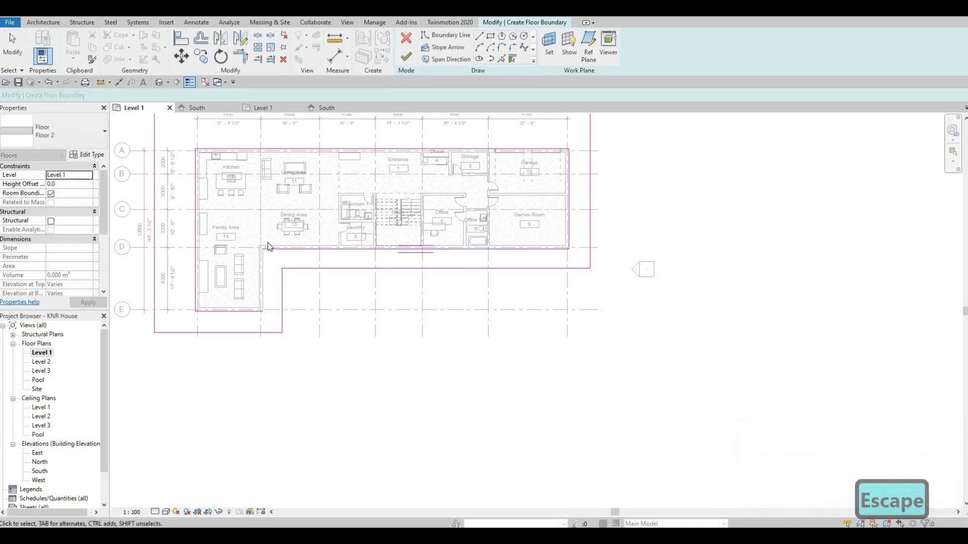
Step: Add the missing boundary line along the Family Area's outer wall face near grid 2 and finish the floor
{"action": "scroll", "coordinate": [268, 243], "scroll_direction": "up", "scroll_amount": 2}
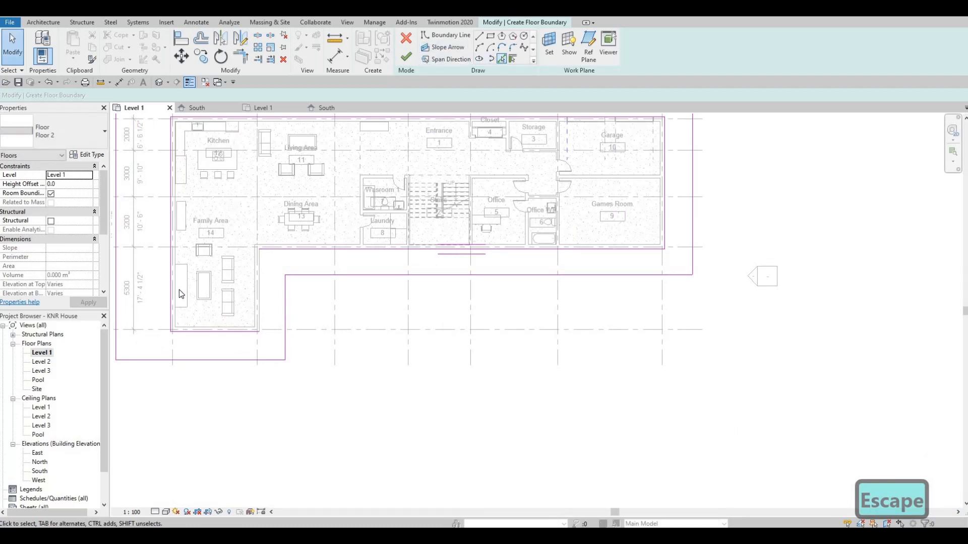
{"action": "left_click", "coordinate": [260, 278]}
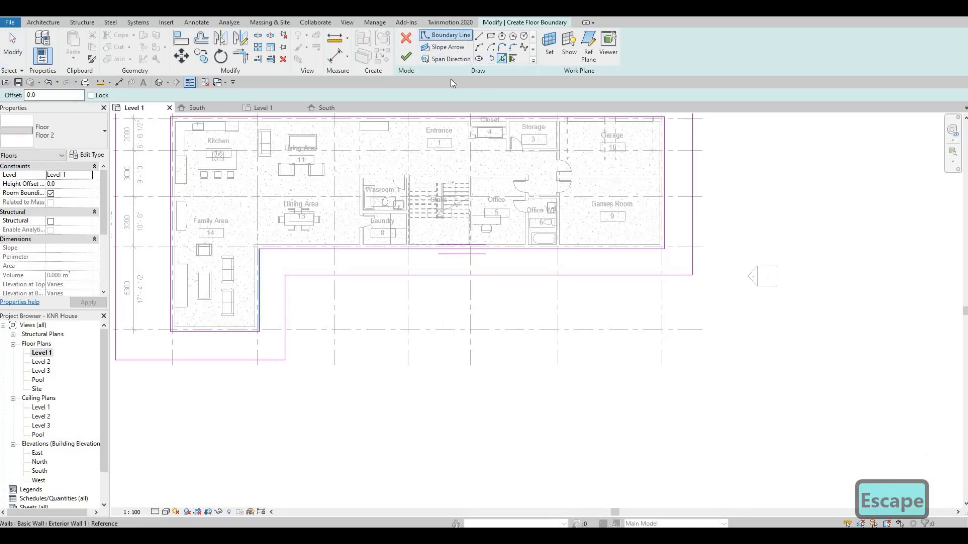
{"action": "left_click", "coordinate": [407, 58]}
{"action": "scroll", "coordinate": [429, 309], "scroll_direction": "down", "scroll_amount": 1}
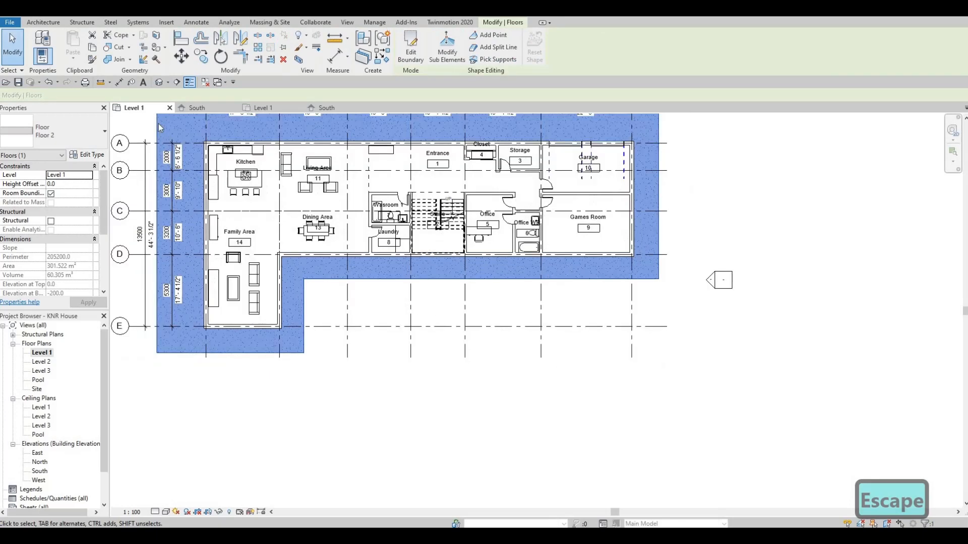
{"action": "key", "text": "Escape"}
{"action": "key", "text": "Escape"}
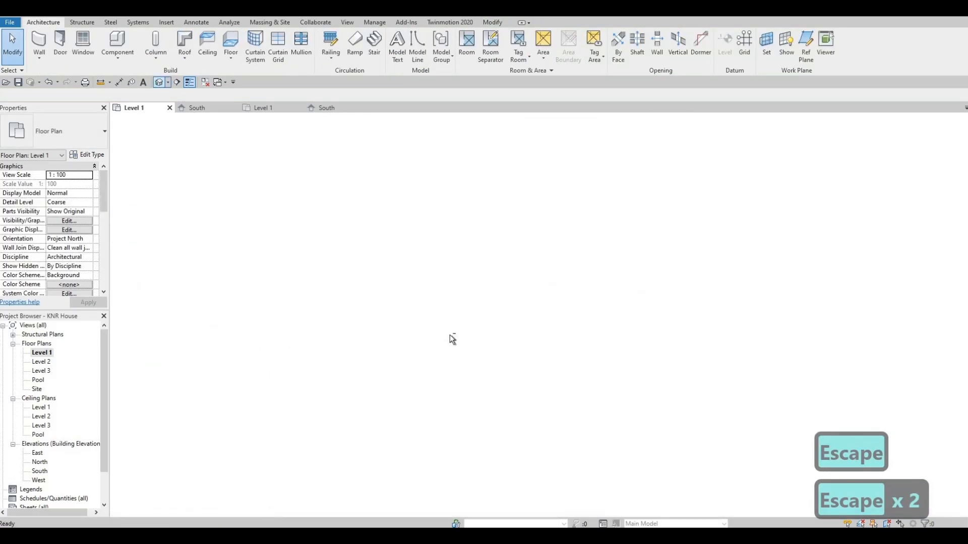
Step: Set the top constraint of the four tall interior walls around the Closet and Storage to Up to level: Level 2
{"action": "middle_click_drag", "start_coordinate": [373, 273], "coordinate": [614, 240], "text": "shift"}
{"action": "left_click", "coordinate": [608, 238]}
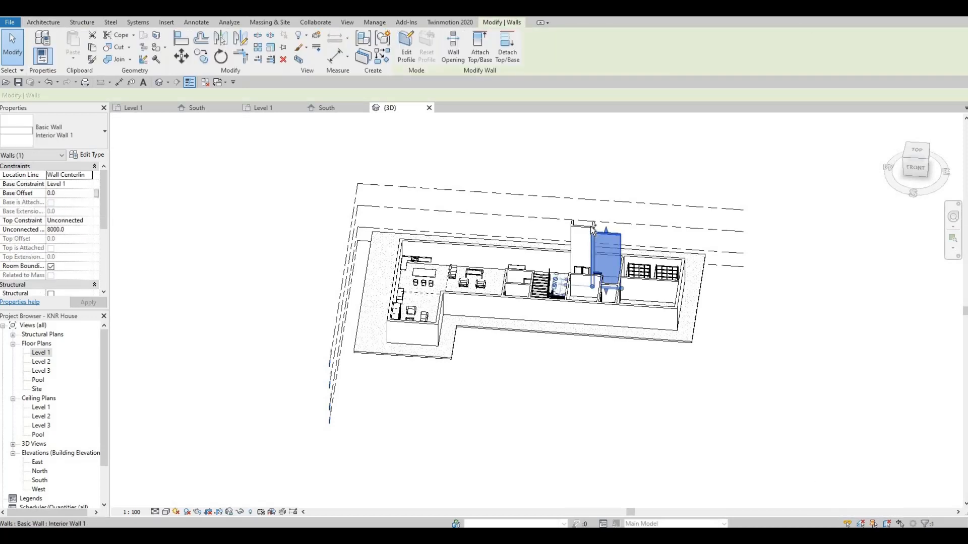
{"action": "left_click", "coordinate": [595, 228], "text": "ctrl"}
{"action": "scroll", "coordinate": [596, 225], "scroll_direction": "up", "scroll_amount": 3}
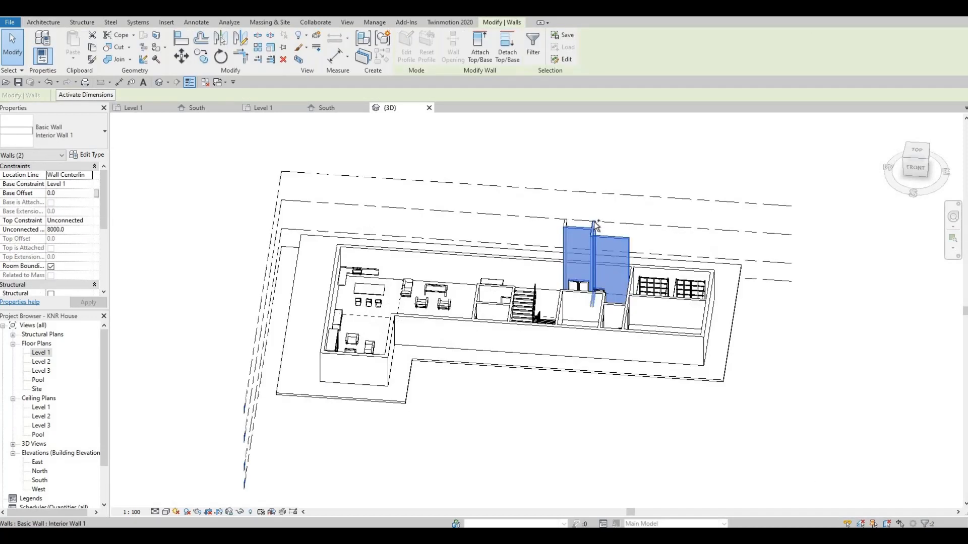
{"action": "left_click", "coordinate": [557, 223], "text": "ctrl"}
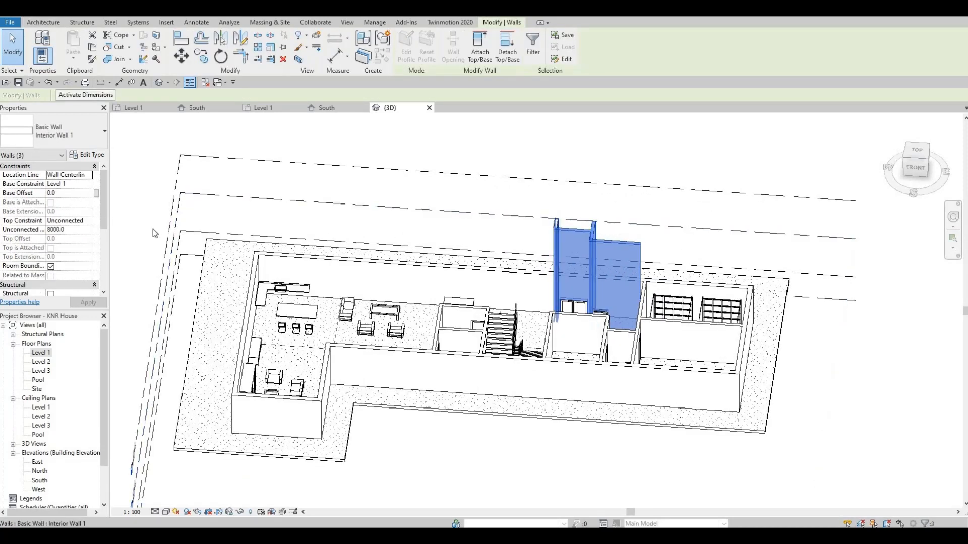
{"action": "left_click", "coordinate": [87, 222]}
{"action": "left_click", "coordinate": [75, 252]}
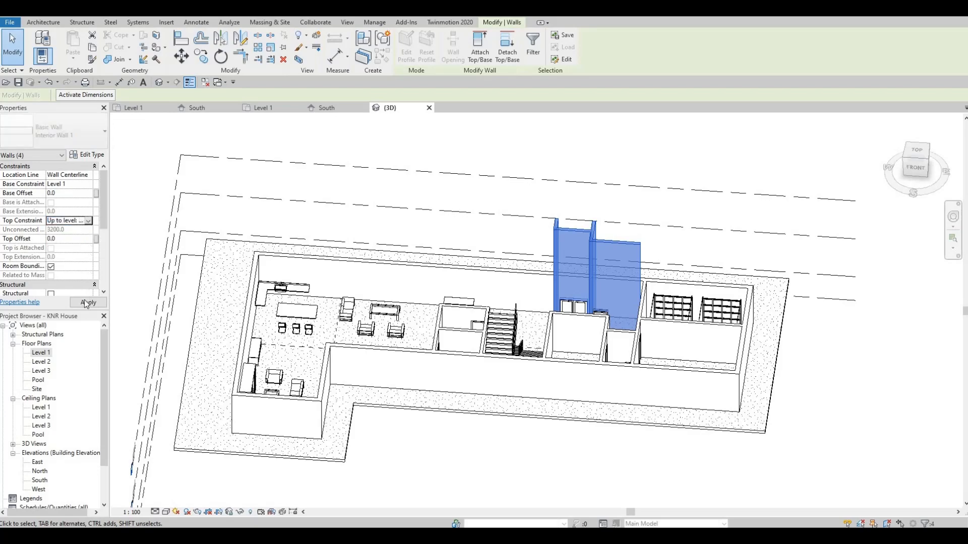
{"action": "key", "text": "Escape"}
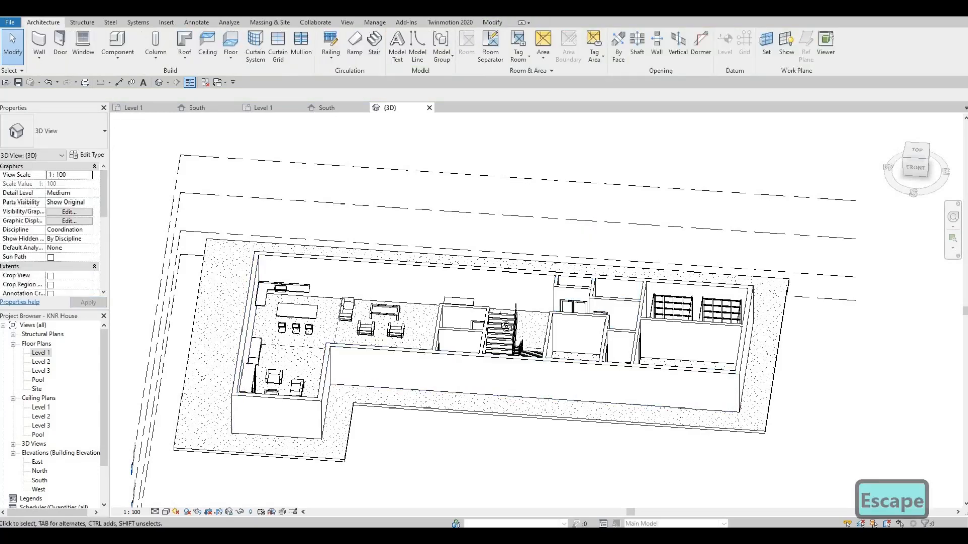
Step: Examine the staircase in 3D and the Level 1 plan layout, and open the Level 2 floor plan
{"action": "middle_click_drag", "start_coordinate": [351, 346], "coordinate": [560, 398], "text": "shift"}
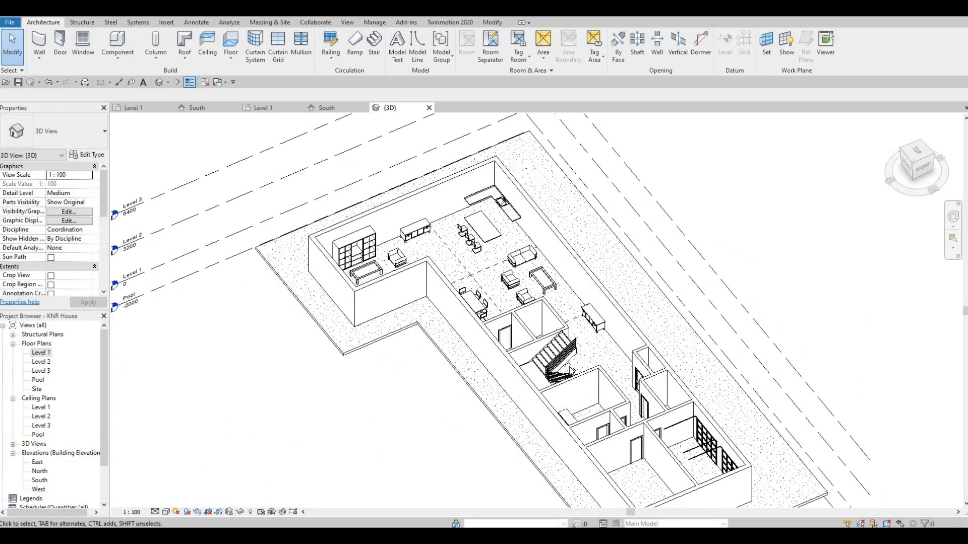
{"action": "scroll", "coordinate": [496, 406], "scroll_direction": "up", "scroll_amount": 5}
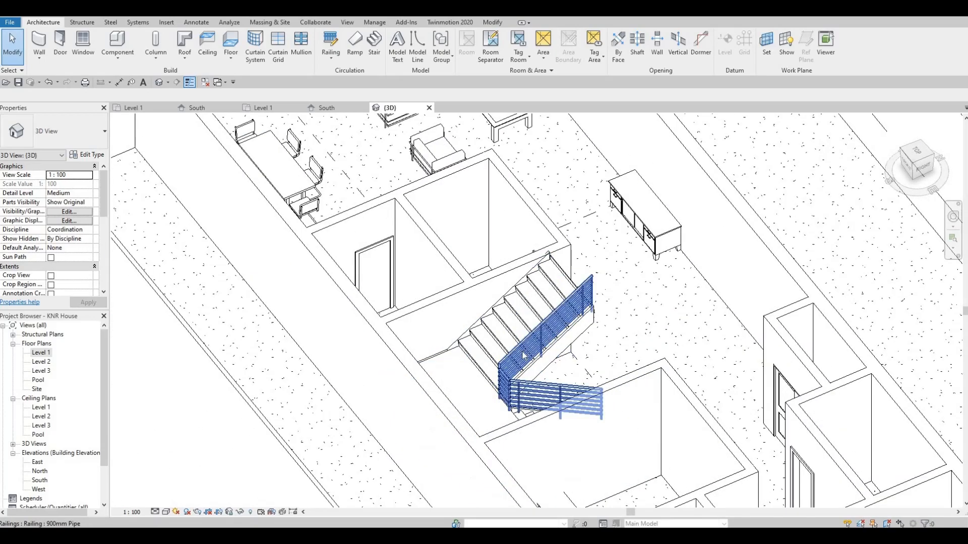
{"action": "middle_click_drag", "start_coordinate": [458, 367], "coordinate": [546, 382], "text": "shift"}
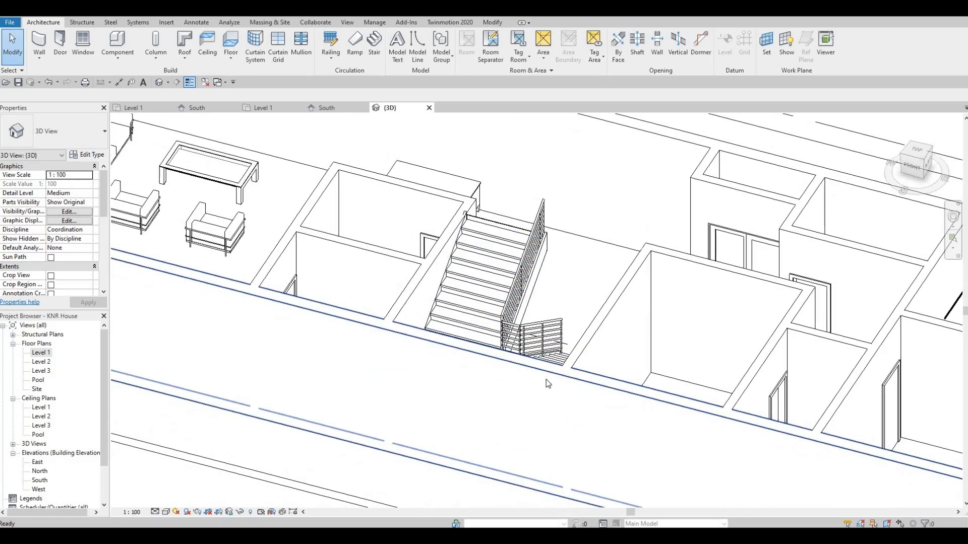
{"action": "scroll", "coordinate": [547, 383], "scroll_direction": "down", "scroll_amount": 3}
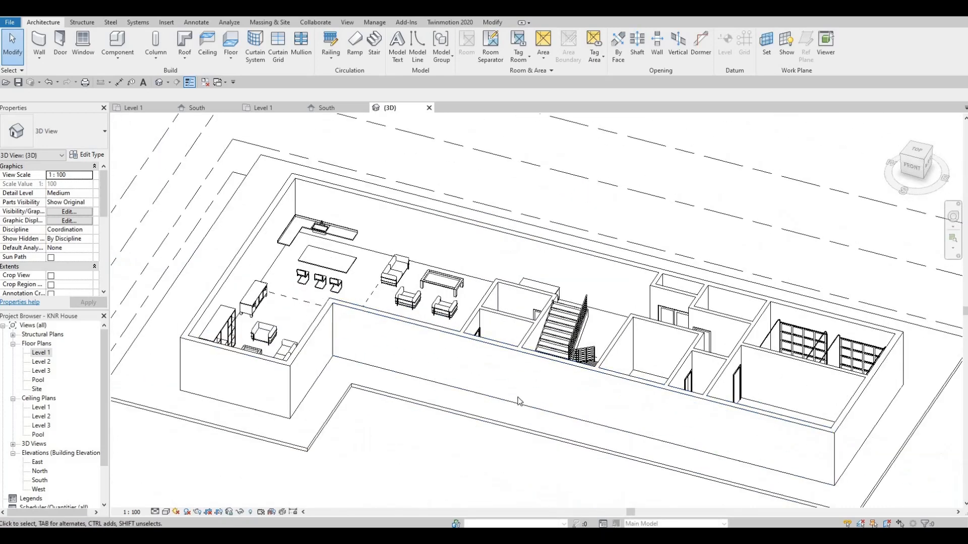
{"action": "double_click", "coordinate": [42, 353]}
{"action": "scroll", "coordinate": [411, 313], "scroll_direction": "up", "scroll_amount": 4}
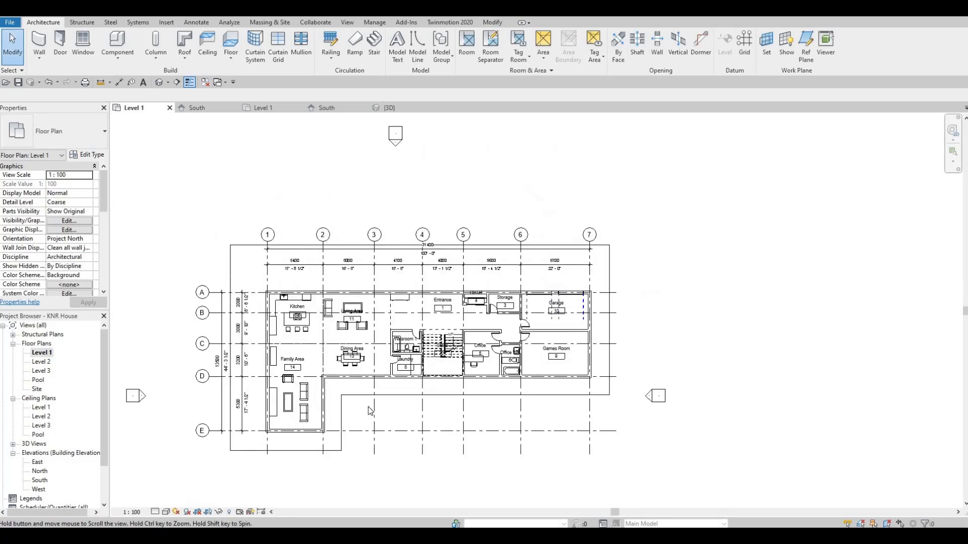
{"action": "middle_click_drag", "start_coordinate": [410, 314], "coordinate": [464, 206]}
{"action": "key", "text": "F1"}
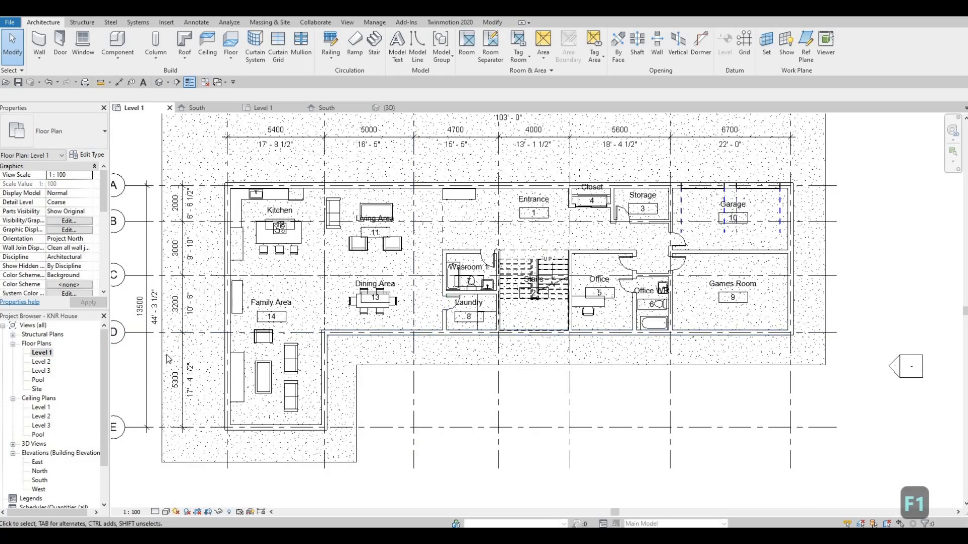
{"action": "double_click", "coordinate": [40, 361]}
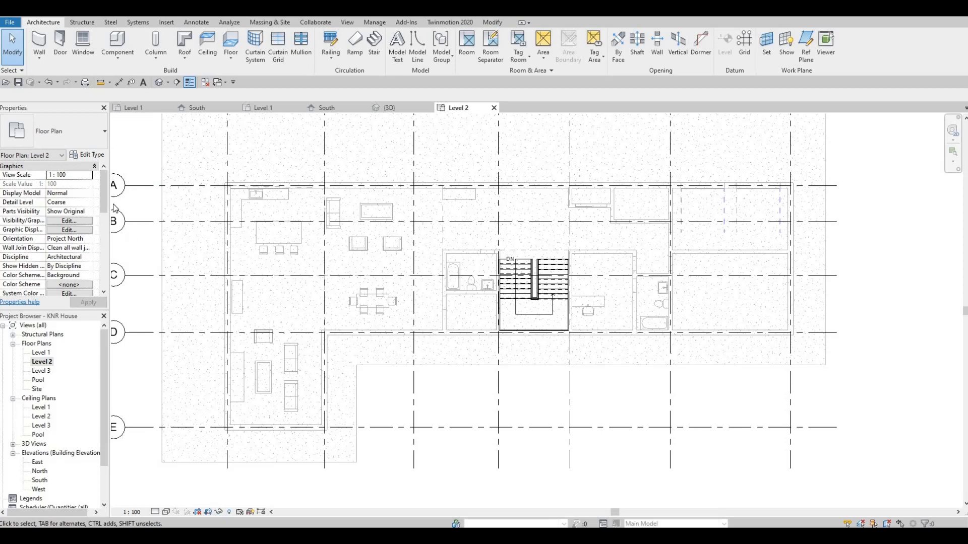
Step: Set the Level 2 plan's underlay base level to None, and set it back to Level 1
{"action": "scroll", "coordinate": [107, 227], "scroll_direction": "down", "scroll_amount": 5}
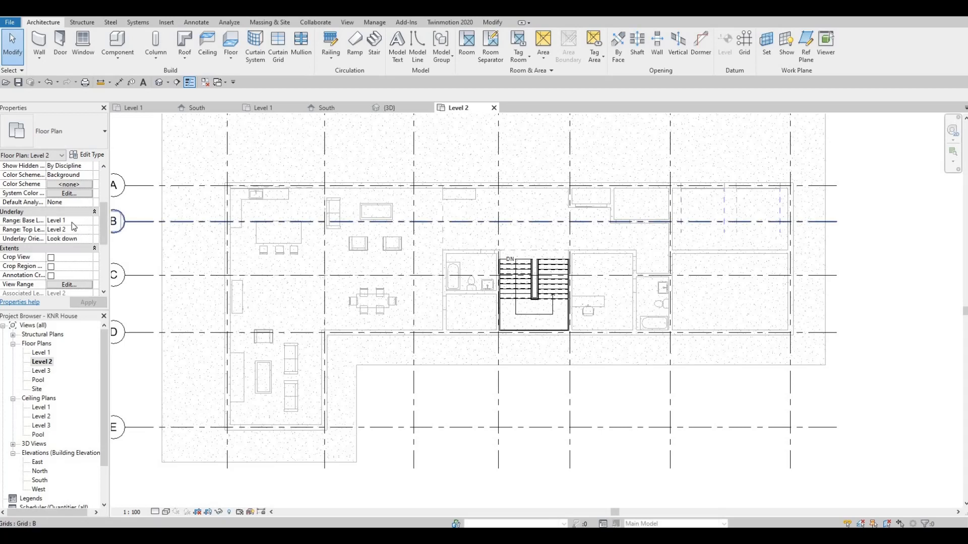
{"action": "left_click", "coordinate": [81, 221]}
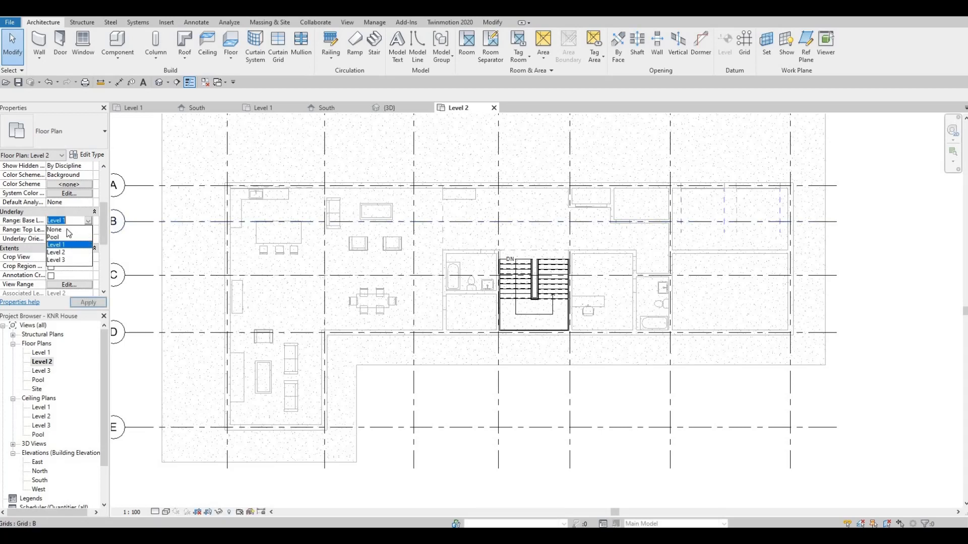
{"action": "left_click", "coordinate": [76, 264]}
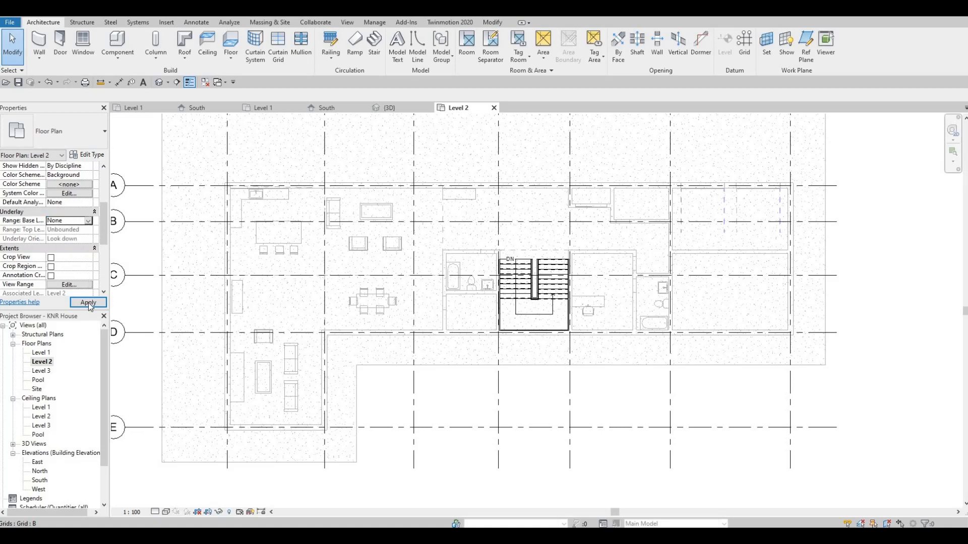
{"action": "left_click", "coordinate": [89, 303]}
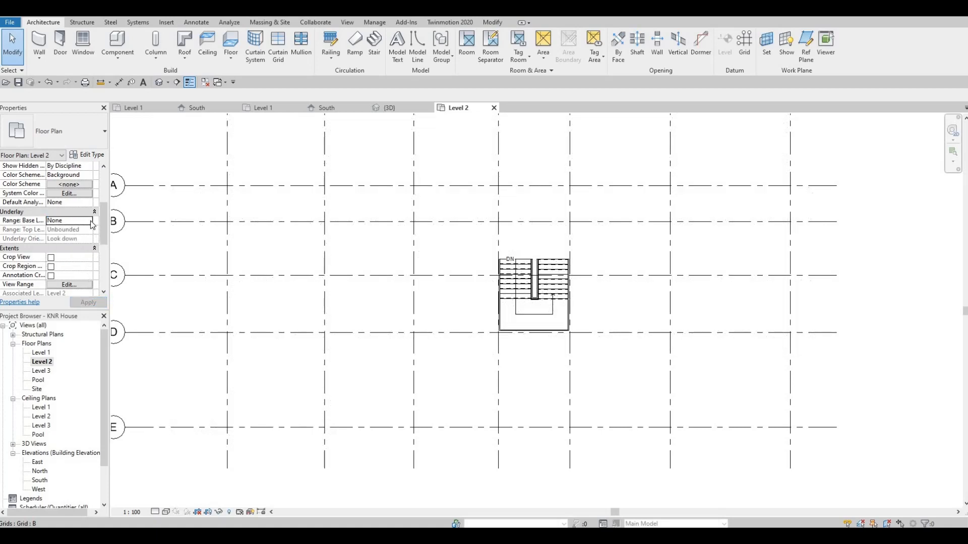
{"action": "left_click", "coordinate": [73, 221]}
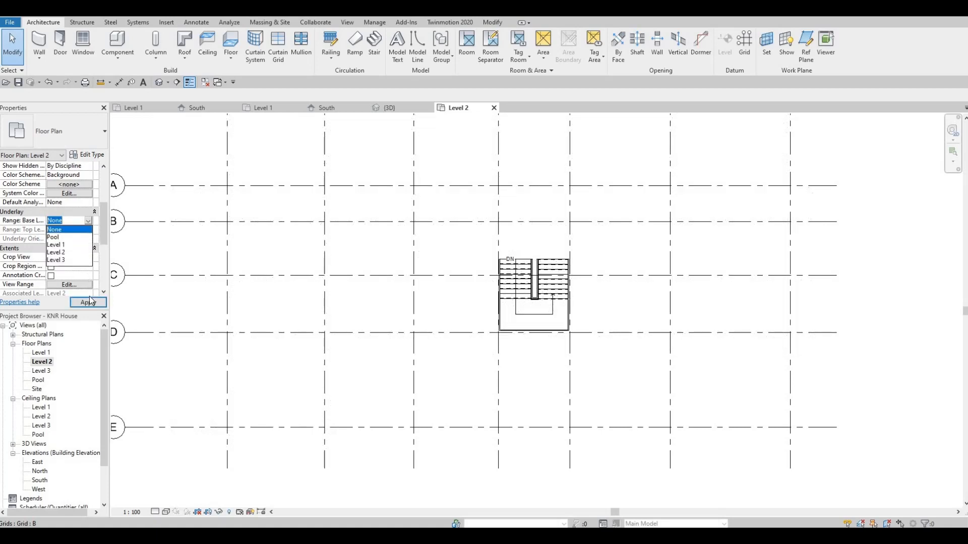
{"action": "left_click", "coordinate": [57, 245]}
{"action": "left_click", "coordinate": [89, 302]}
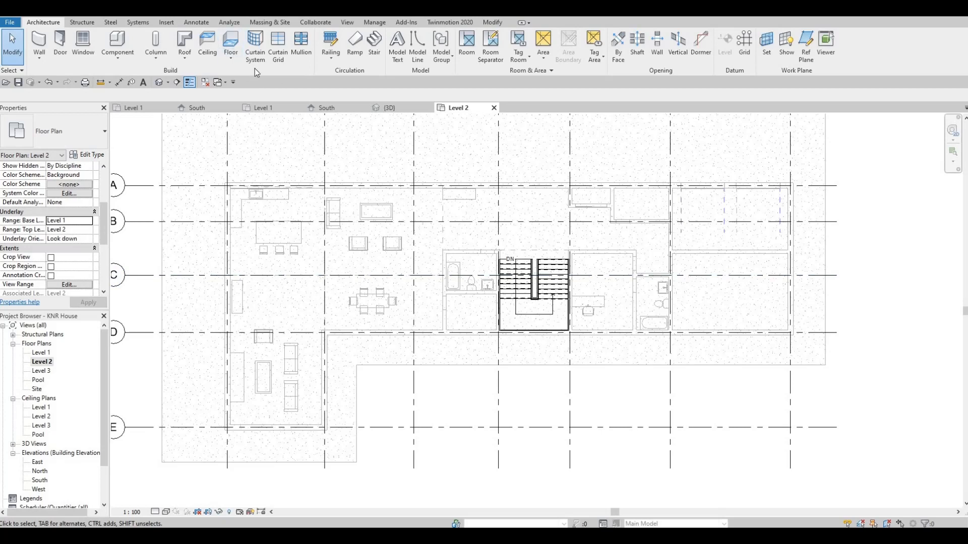
Step: Start a new floor on Level 2 and duplicate the Floor 2 type as Floor 3
{"action": "left_click", "coordinate": [231, 42]}
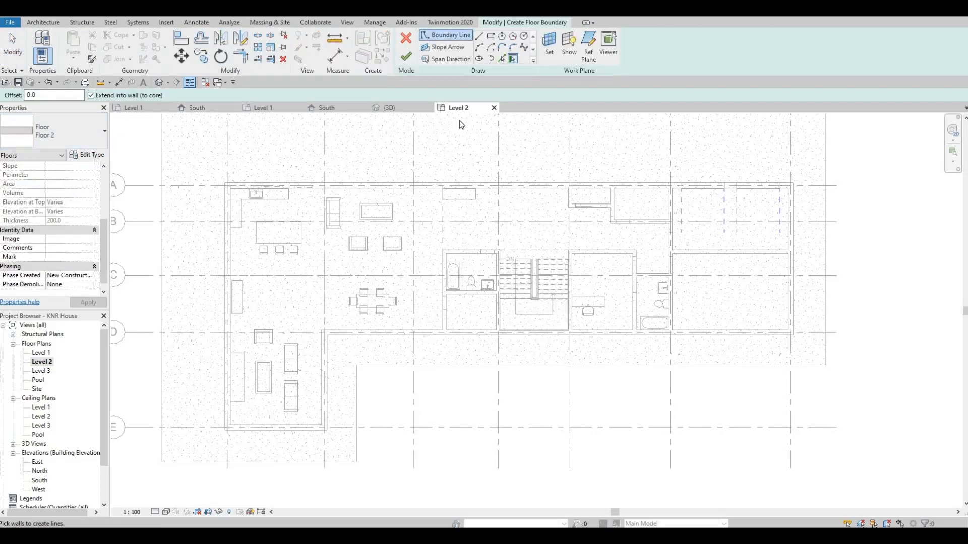
{"action": "left_click", "coordinate": [87, 155]}
{"action": "left_click", "coordinate": [670, 160]}
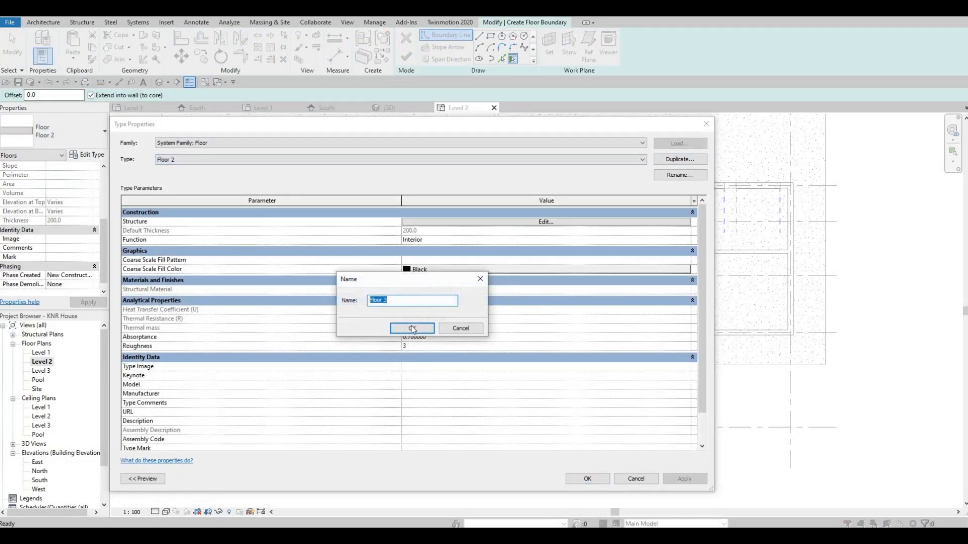
{"action": "left_click", "coordinate": [411, 329]}
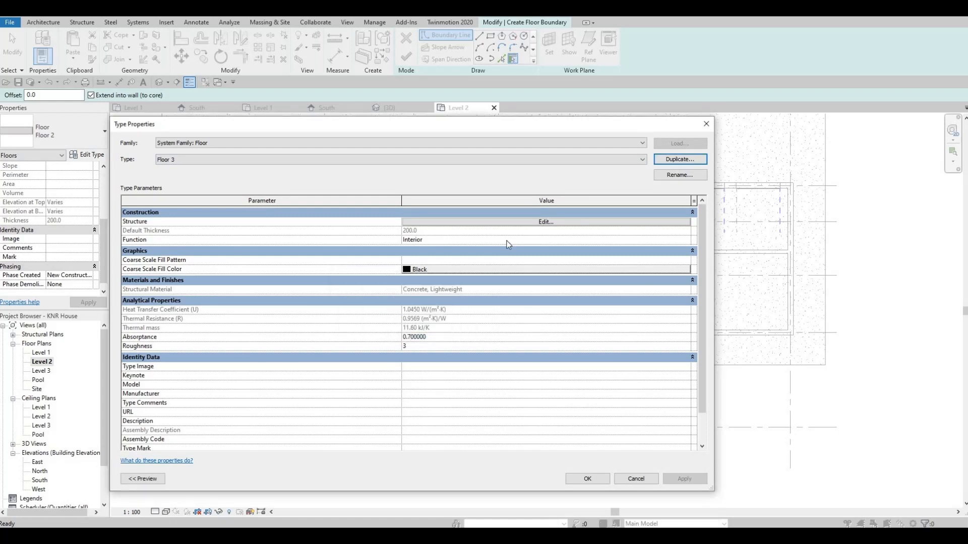
Step: Search the materials for wood, assign Cherry to Floor 3's structure layer, and confirm the type
{"action": "left_click", "coordinate": [415, 221]}
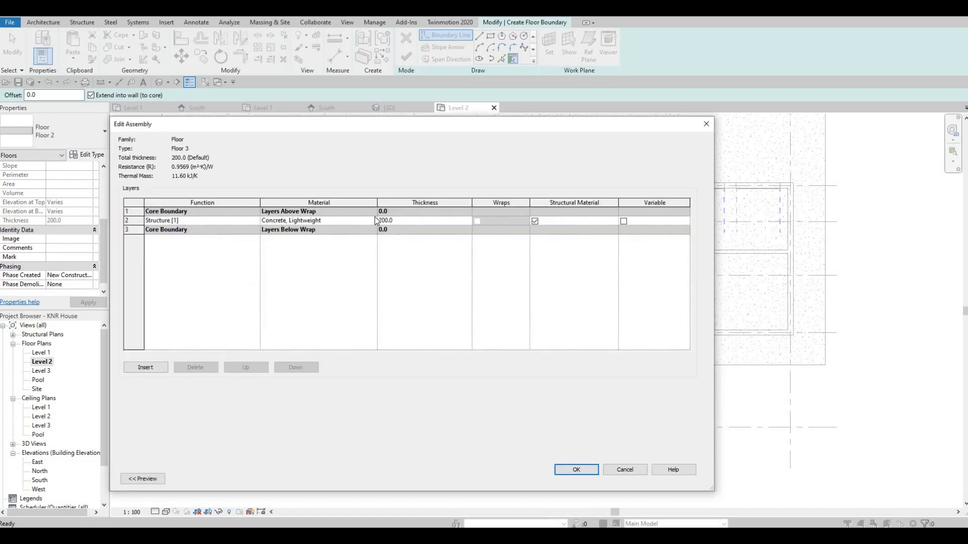
{"action": "left_click", "coordinate": [375, 220]}
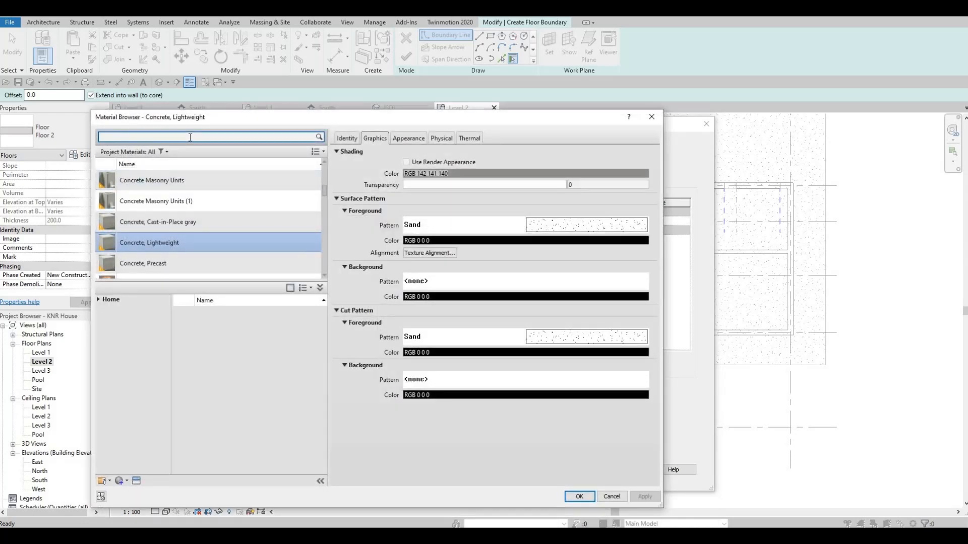
{"action": "type", "text": "wood"}
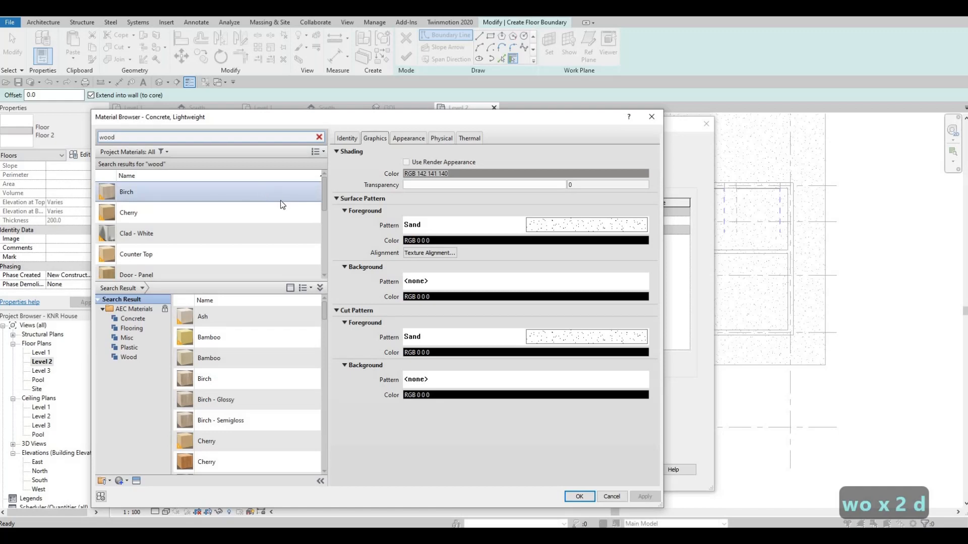
{"action": "left_click", "coordinate": [281, 213]}
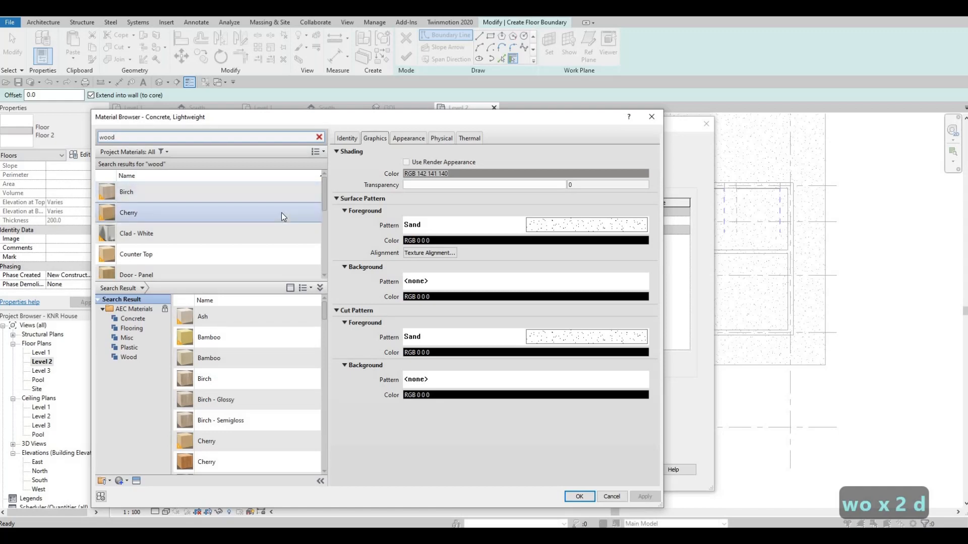
{"action": "left_click", "coordinate": [583, 496]}
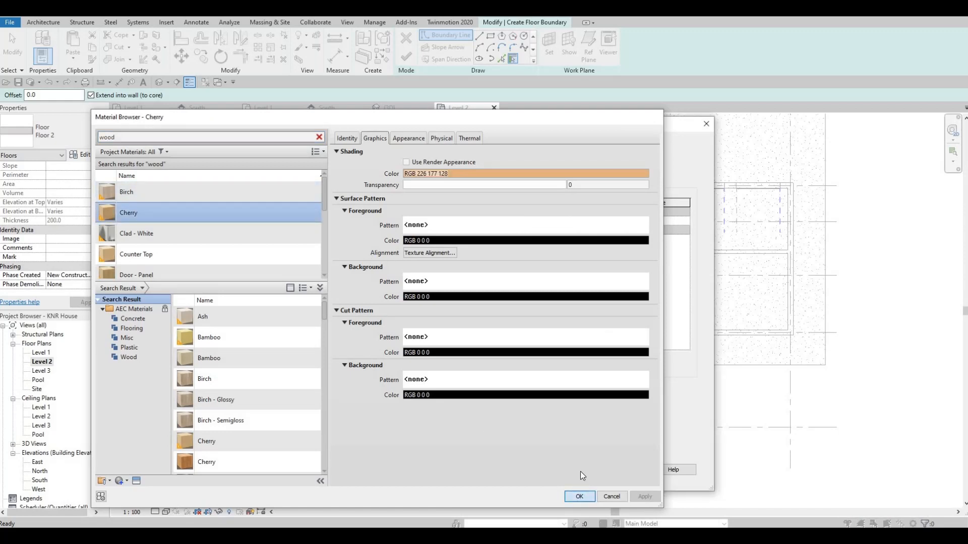
{"action": "left_click", "coordinate": [582, 470]}
{"action": "left_click", "coordinate": [588, 479]}
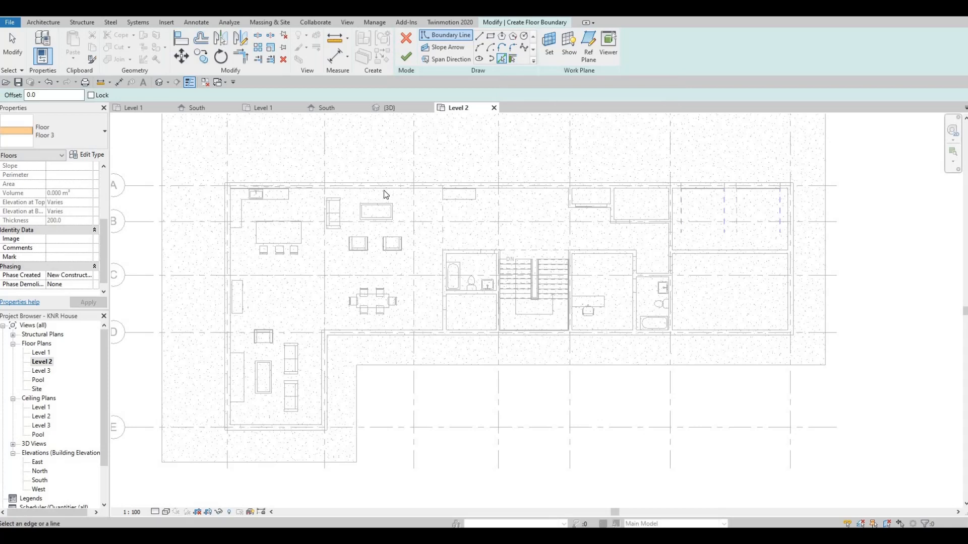
Step: Add floor boundary lines along the inner faces of the exterior walls on grids A and 1
{"action": "scroll", "coordinate": [376, 188], "scroll_direction": "up", "scroll_amount": 2}
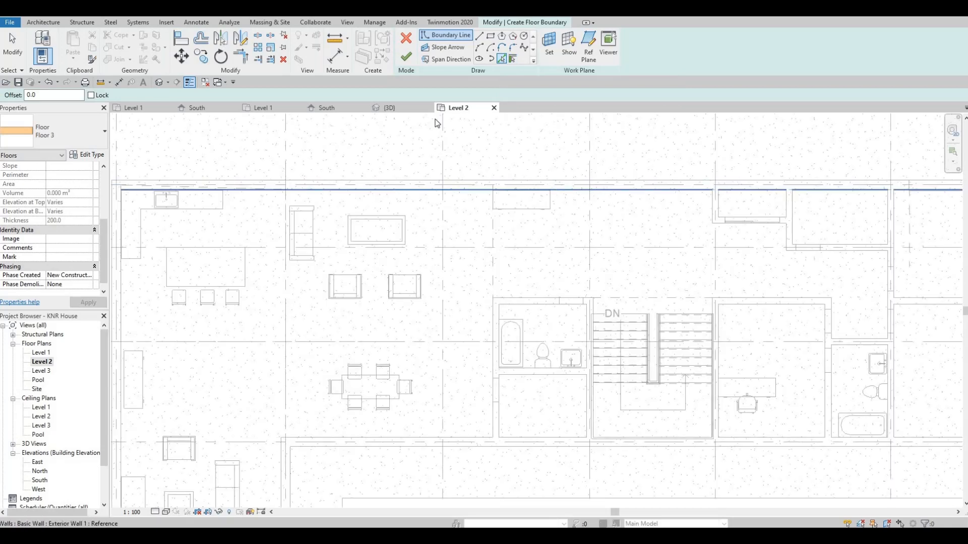
{"action": "left_click", "coordinate": [435, 190]}
{"action": "middle_click_drag", "start_coordinate": [121, 264], "coordinate": [337, 161]}
{"action": "scroll", "coordinate": [340, 160], "scroll_direction": "down", "scroll_amount": 1}
{"action": "scroll", "coordinate": [341, 160], "scroll_direction": "up", "scroll_amount": 1}
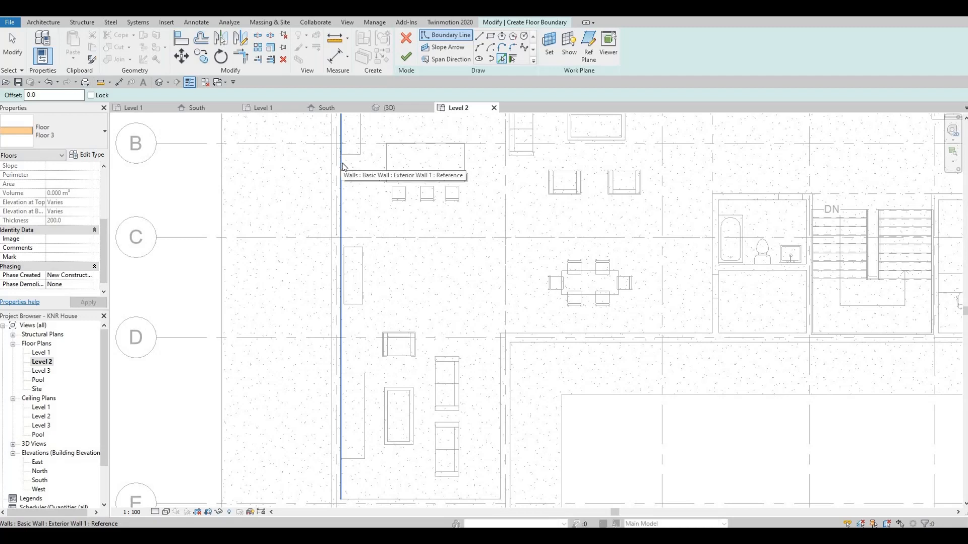
{"action": "left_click", "coordinate": [342, 166]}
Step: Add floor boundary lines along the inner faces of the exterior walls on grid E, grid 2 and grid D
{"action": "scroll", "coordinate": [361, 231], "scroll_direction": "down", "scroll_amount": 3}
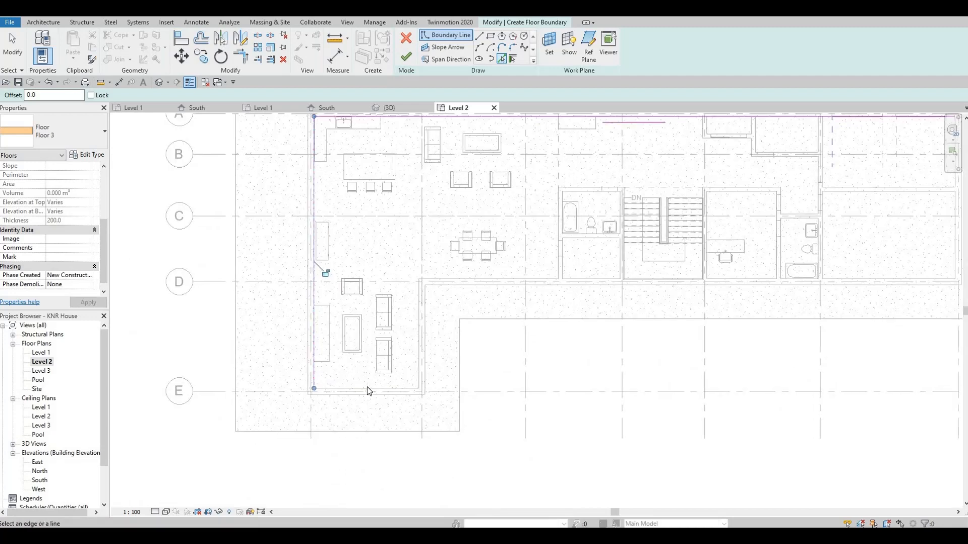
{"action": "scroll", "coordinate": [367, 390], "scroll_direction": "up", "scroll_amount": 2}
{"action": "left_click", "coordinate": [368, 396]}
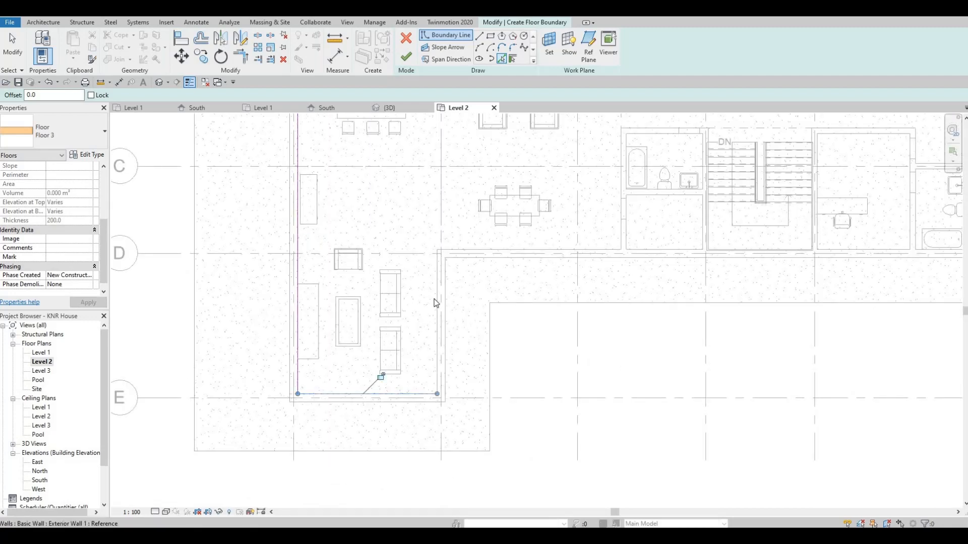
{"action": "left_click", "coordinate": [434, 298]}
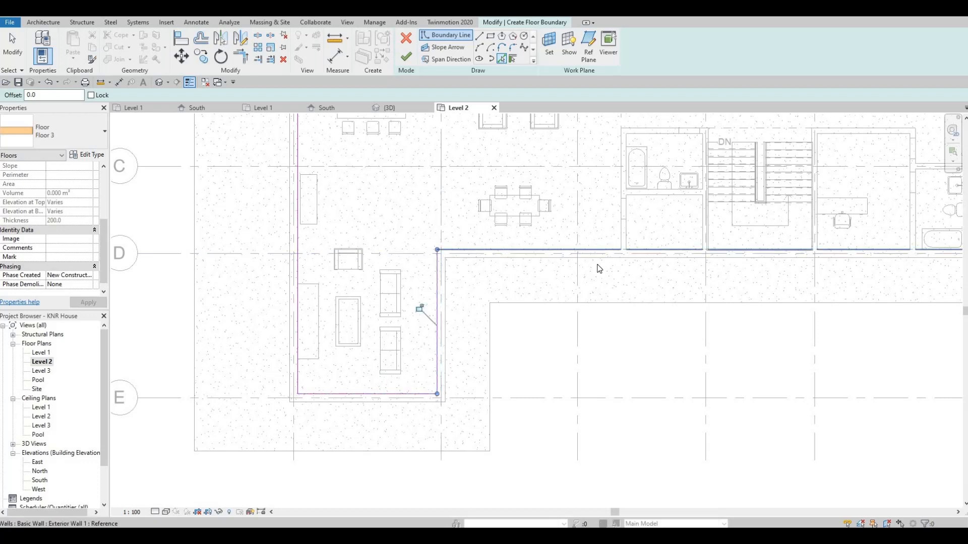
{"action": "left_click", "coordinate": [477, 249]}
Step: Close the Floor 3 boundary along the inner wall face on grid 7 and finish the floor without attaching walls to it
{"action": "scroll", "coordinate": [474, 247], "scroll_direction": "down", "scroll_amount": 4}
{"action": "middle_click_drag", "start_coordinate": [852, 205], "coordinate": [546, 287]}
{"action": "scroll", "coordinate": [553, 284], "scroll_direction": "up", "scroll_amount": 1}
{"action": "scroll", "coordinate": [555, 283], "scroll_direction": "up", "scroll_amount": 1}
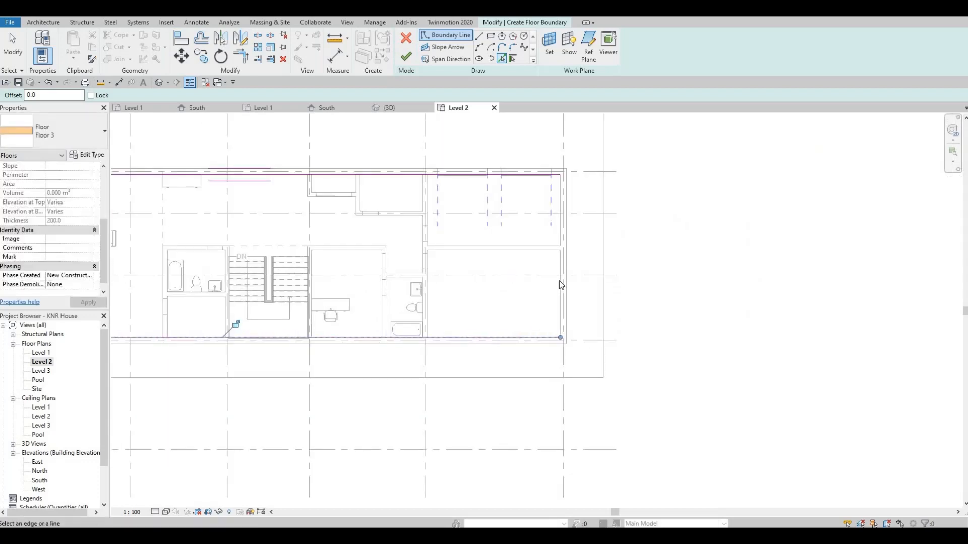
{"action": "left_click", "coordinate": [559, 280]}
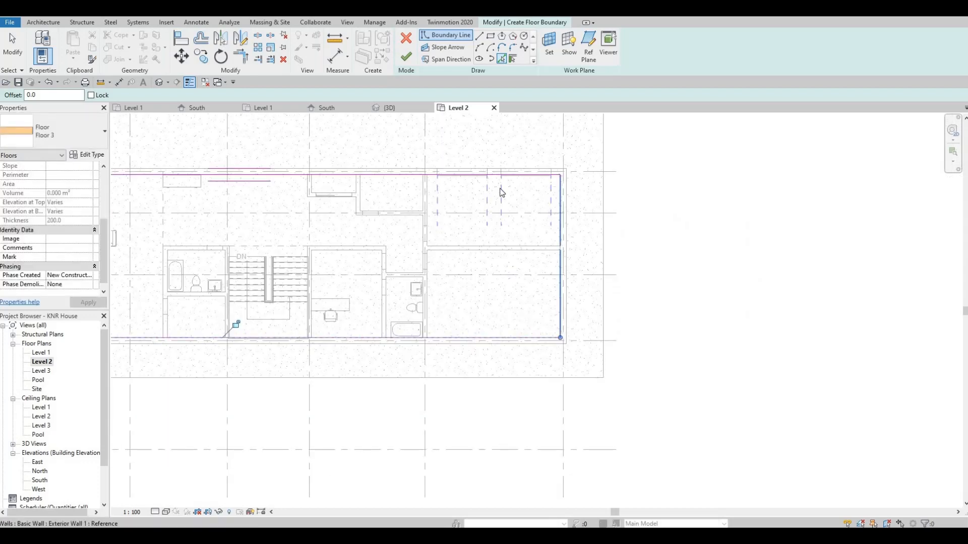
{"action": "left_click", "coordinate": [411, 61]}
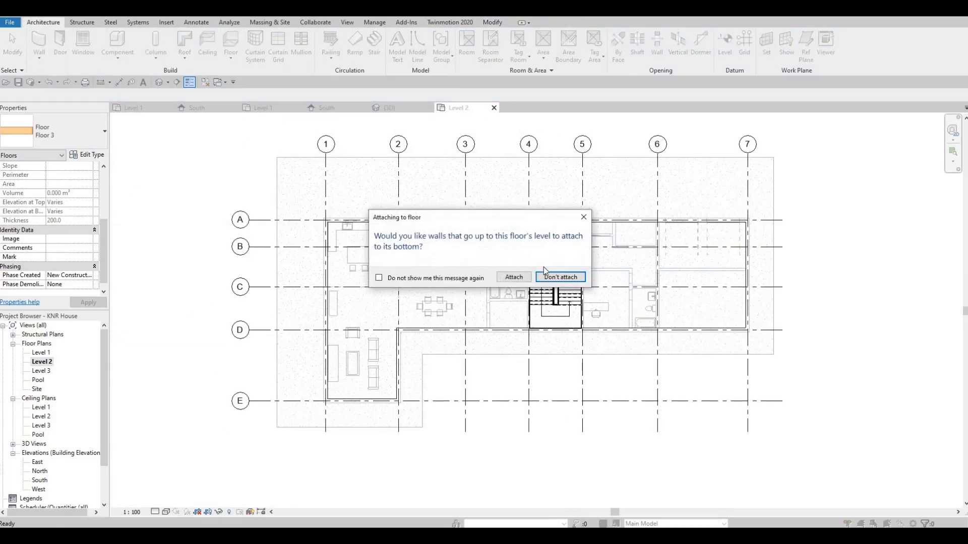
{"action": "left_click", "coordinate": [554, 278]}
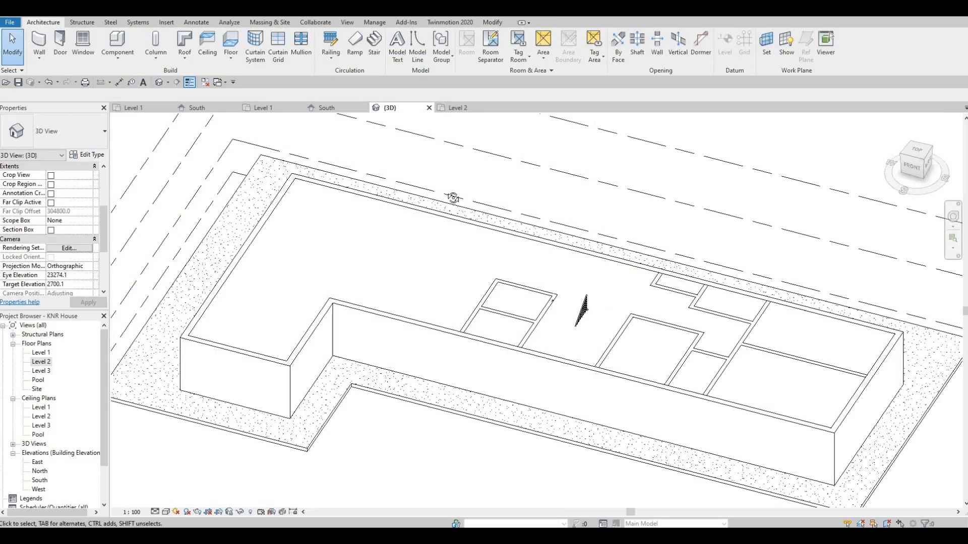
{"action": "middle_click_drag", "start_coordinate": [453, 198], "coordinate": [470, 286], "text": "shift"}
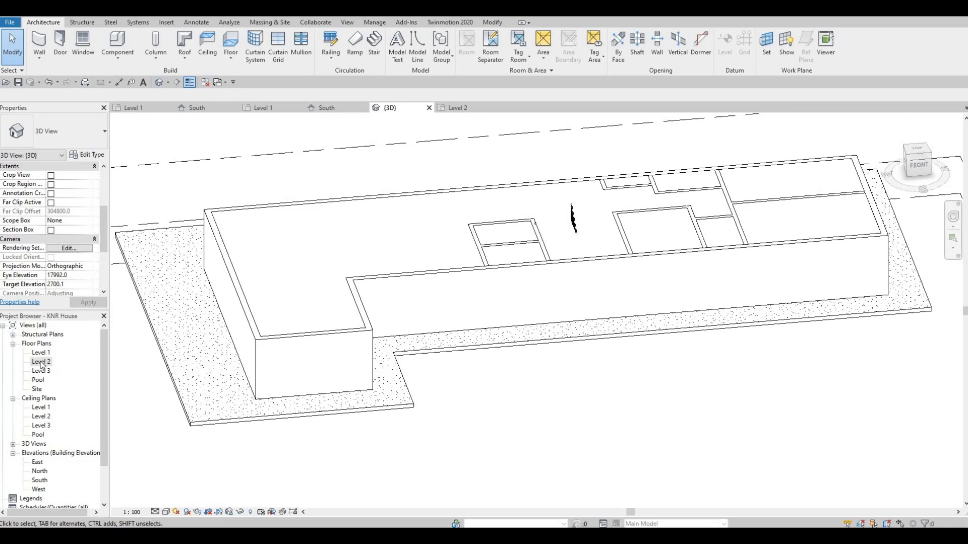
Step: Start a wall on the Level 2 plan using the Exterior Wall 1 type
{"action": "middle_click_drag", "start_coordinate": [309, 326], "coordinate": [512, 306]}
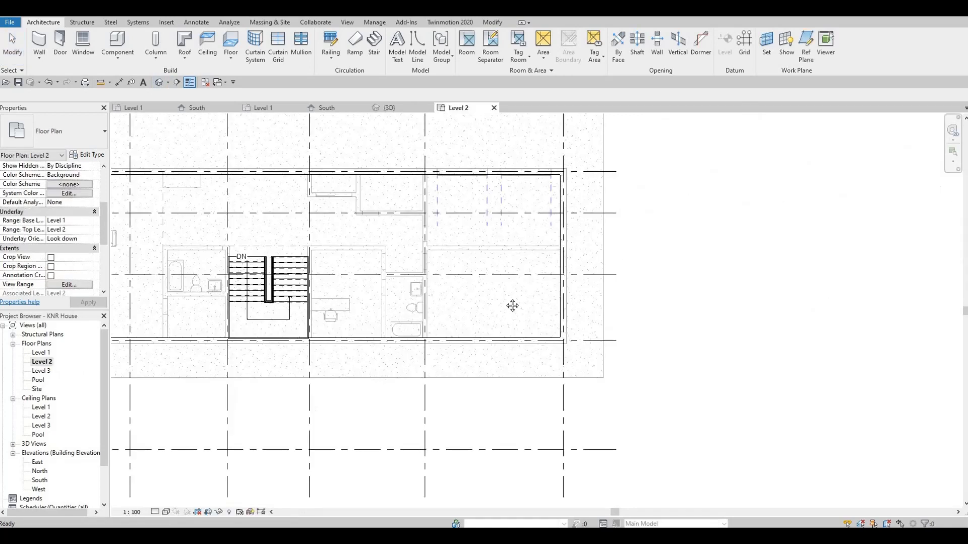
{"action": "scroll", "coordinate": [502, 278], "scroll_direction": "down", "scroll_amount": 2}
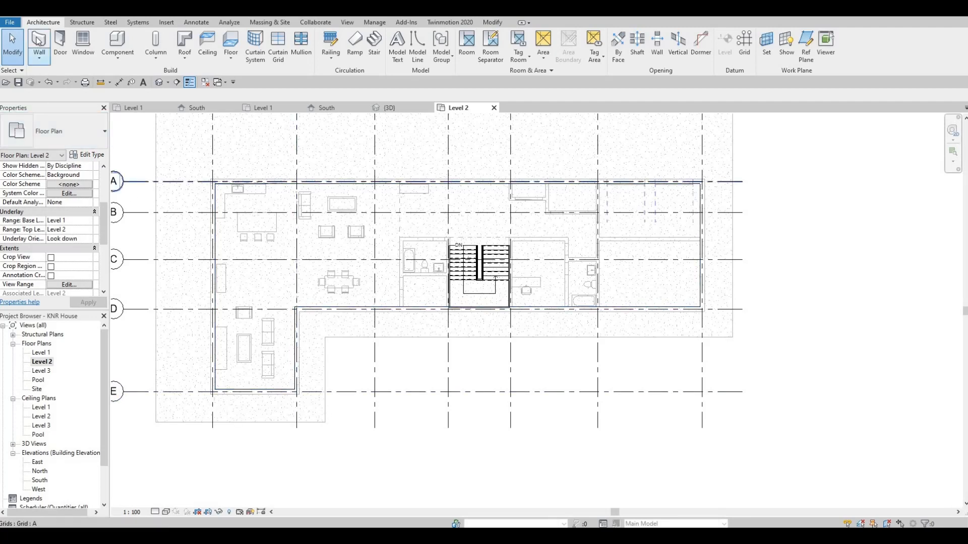
{"action": "key", "text": "w"}
{"action": "key", "text": "a"}
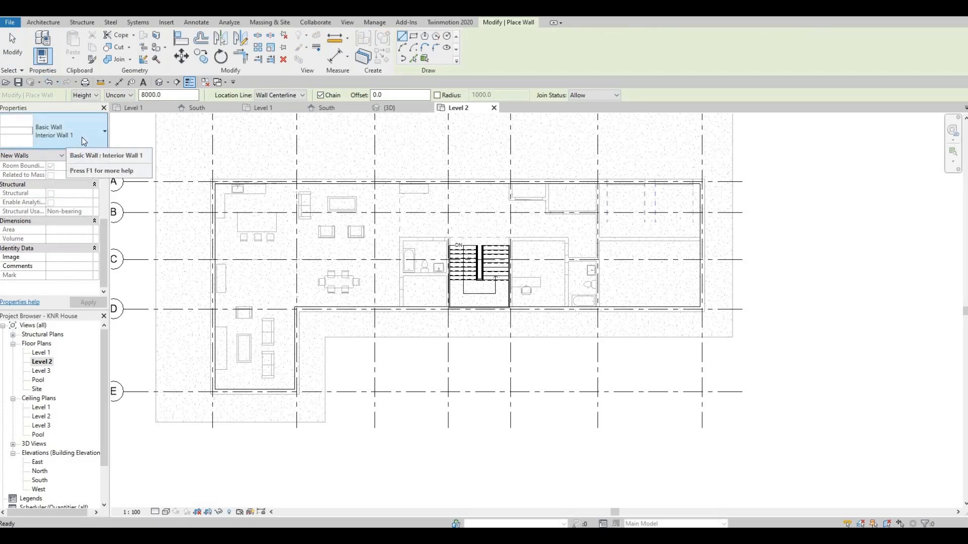
{"action": "left_click", "coordinate": [82, 137]}
{"action": "scroll", "coordinate": [71, 265], "scroll_direction": "up", "scroll_amount": 3}
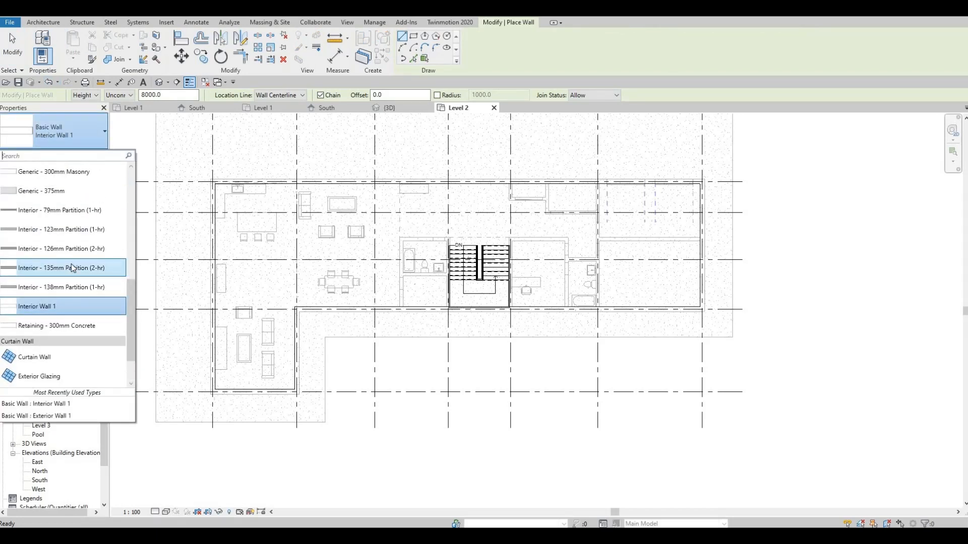
{"action": "scroll", "coordinate": [71, 264], "scroll_direction": "up", "scroll_amount": 3}
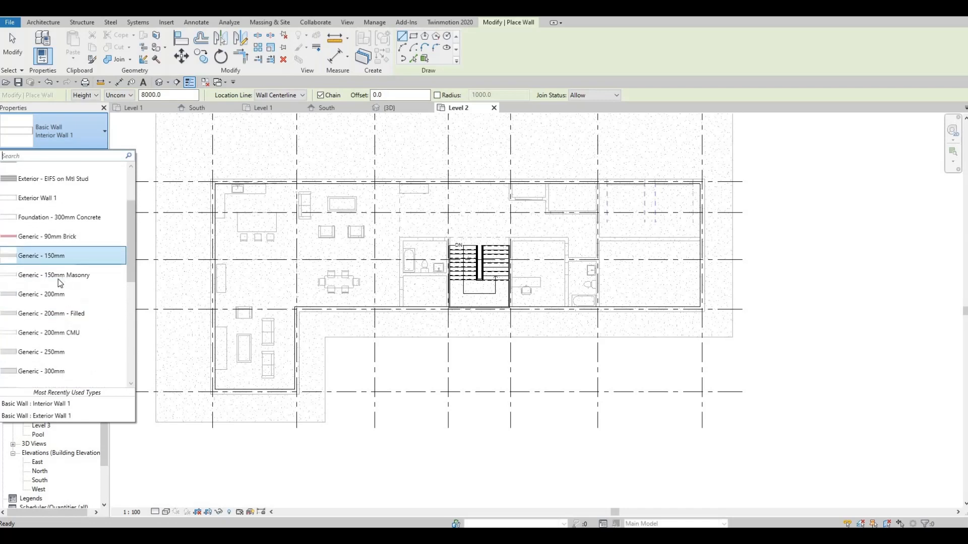
{"action": "left_click", "coordinate": [76, 271]}
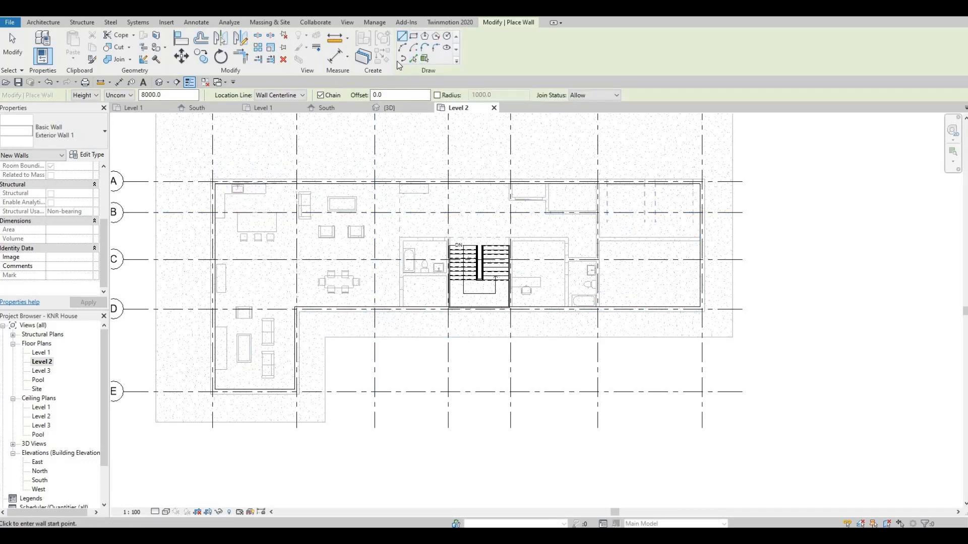
{"action": "scroll", "coordinate": [210, 171], "scroll_direction": "up", "scroll_amount": 4}
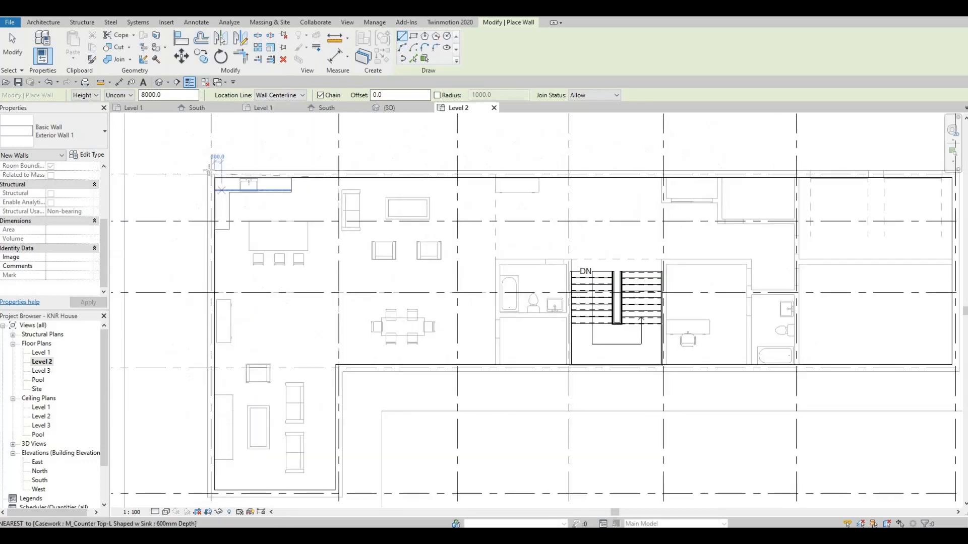
{"action": "left_click", "coordinate": [204, 169]}
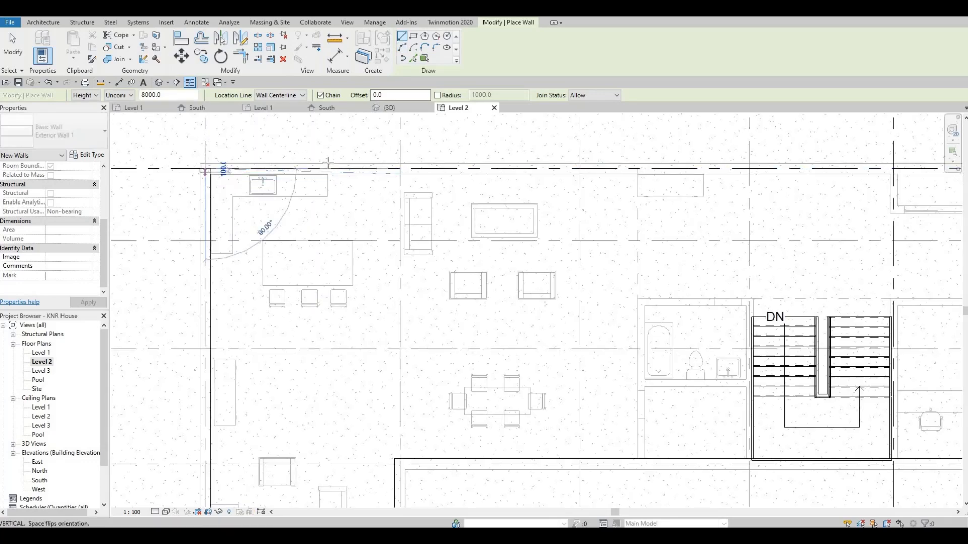
{"action": "scroll", "coordinate": [328, 161], "scroll_direction": "down", "scroll_amount": 4}
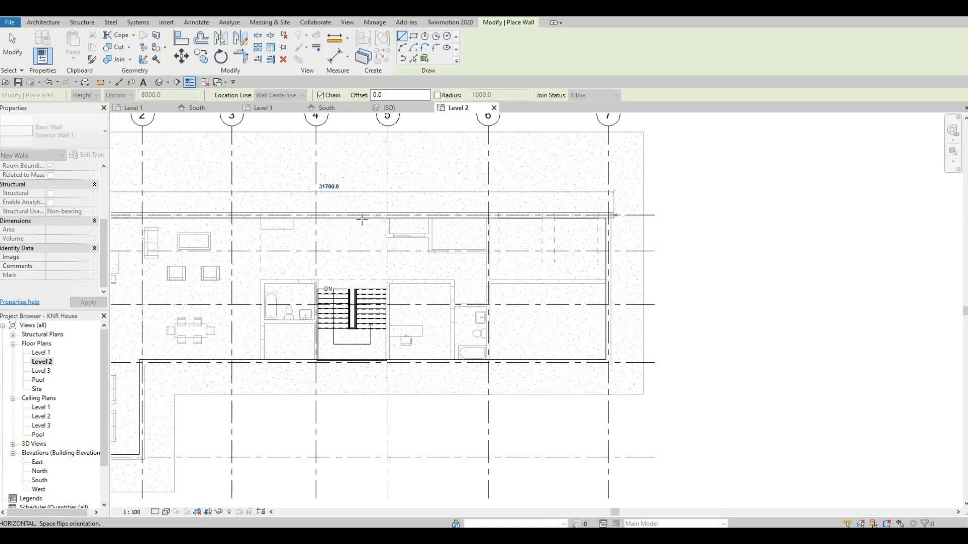
{"action": "key", "text": "Escape"}
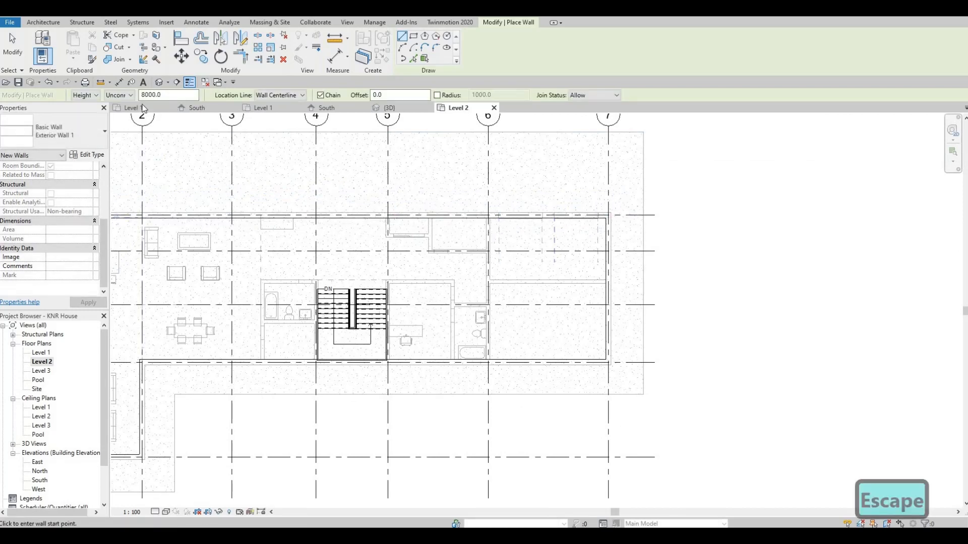
Step: Set the wall height to Level 3 and draw the exterior wall along grid A from grid 1 to grid 7
{"action": "left_click", "coordinate": [132, 95]}
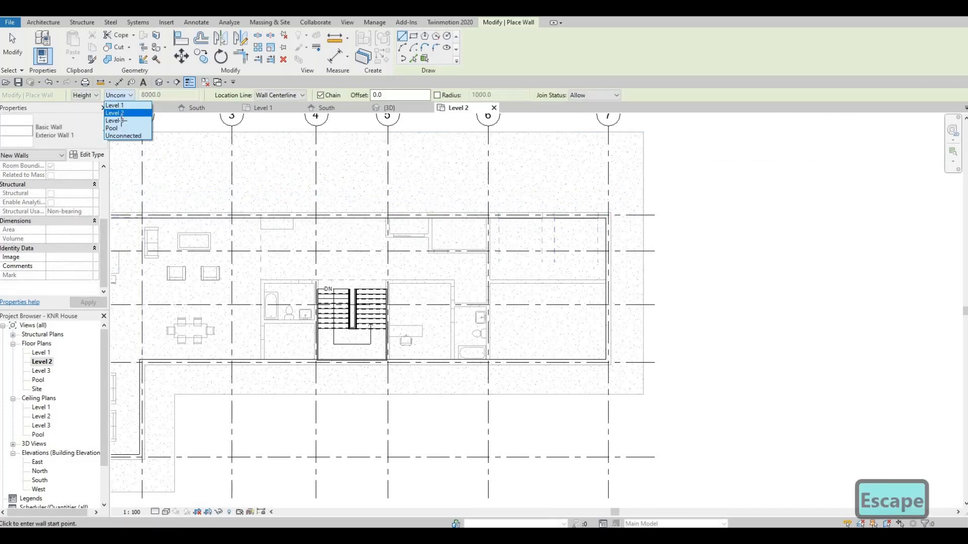
{"action": "left_click", "coordinate": [115, 120]}
{"action": "middle_click_drag", "start_coordinate": [194, 233], "coordinate": [485, 234]}
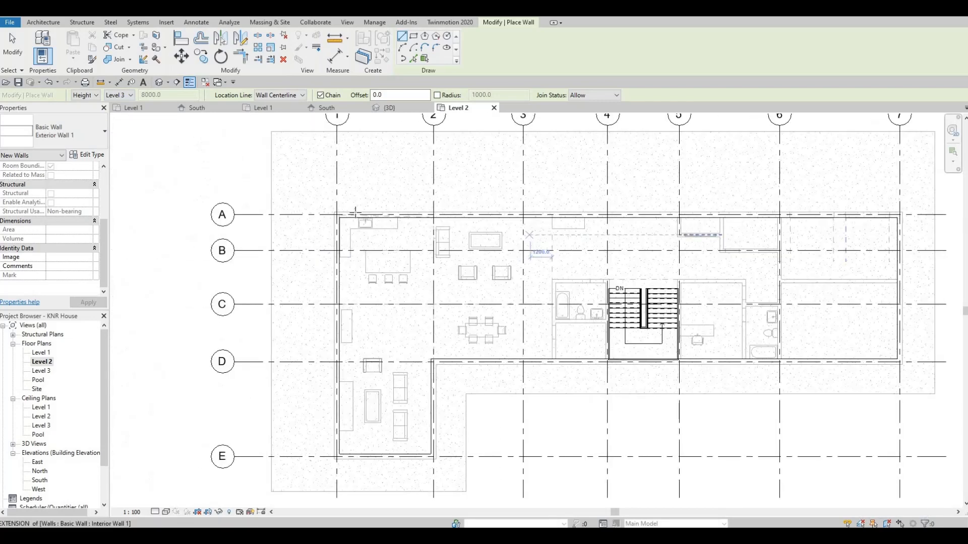
{"action": "scroll", "coordinate": [316, 205], "scroll_direction": "up", "scroll_amount": 3}
{"action": "scroll", "coordinate": [343, 228], "scroll_direction": "up", "scroll_amount": 2}
{"action": "left_click", "coordinate": [342, 228]}
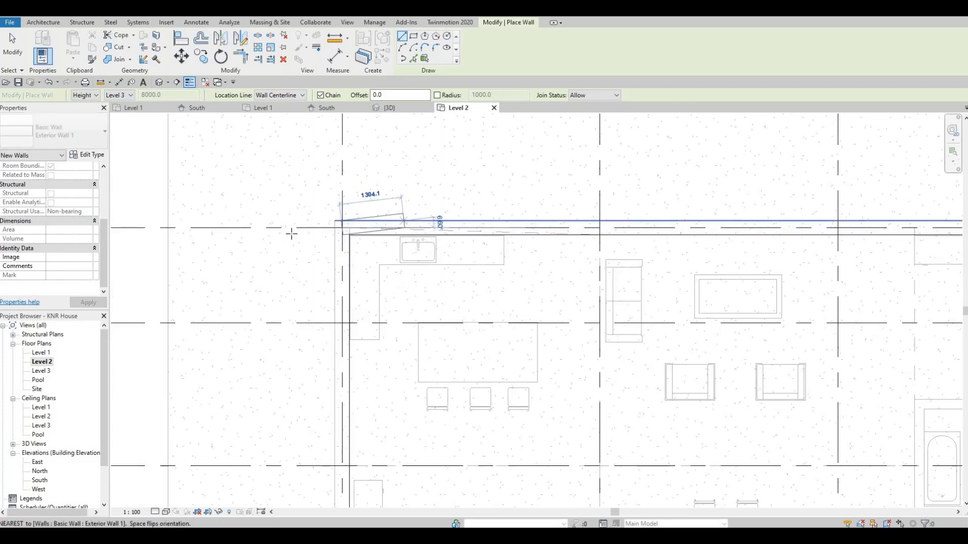
{"action": "scroll", "coordinate": [282, 222], "scroll_direction": "down", "scroll_amount": 2}
{"action": "middle_click_drag", "start_coordinate": [544, 255], "coordinate": [294, 263]}
{"action": "middle_click_drag", "start_coordinate": [845, 246], "coordinate": [541, 247]}
{"action": "scroll", "coordinate": [600, 229], "scroll_direction": "up", "scroll_amount": 2}
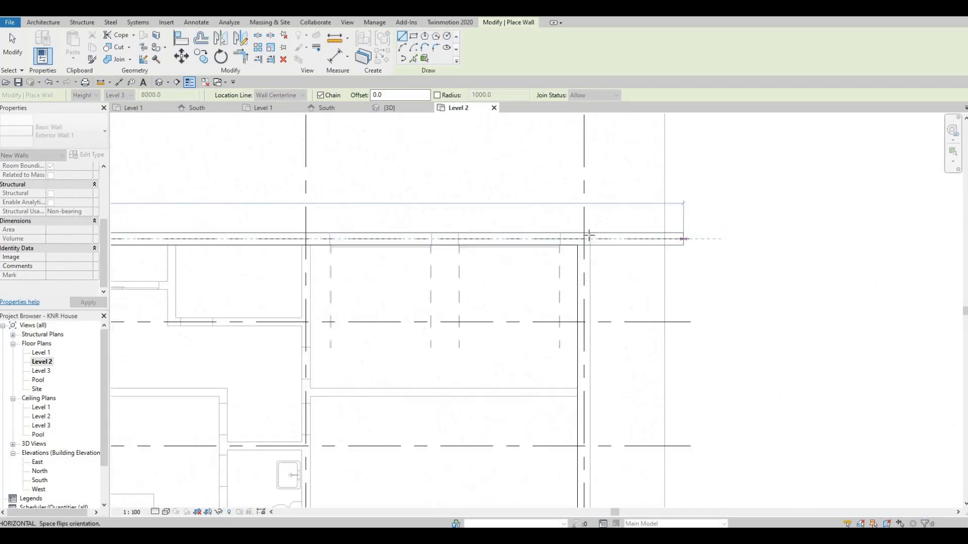
{"action": "left_click", "coordinate": [572, 246]}
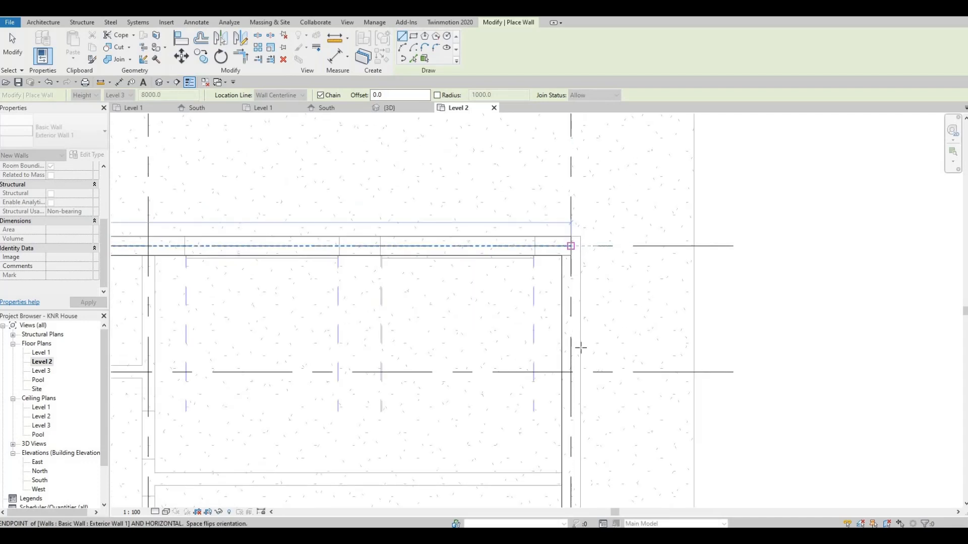
Step: Continue the exterior wall along grid 7 to grid D, and along grid D to grid 2
{"action": "middle_click_drag", "start_coordinate": [570, 449], "coordinate": [563, 214]}
{"action": "middle_click_drag", "start_coordinate": [562, 357], "coordinate": [553, 127]}
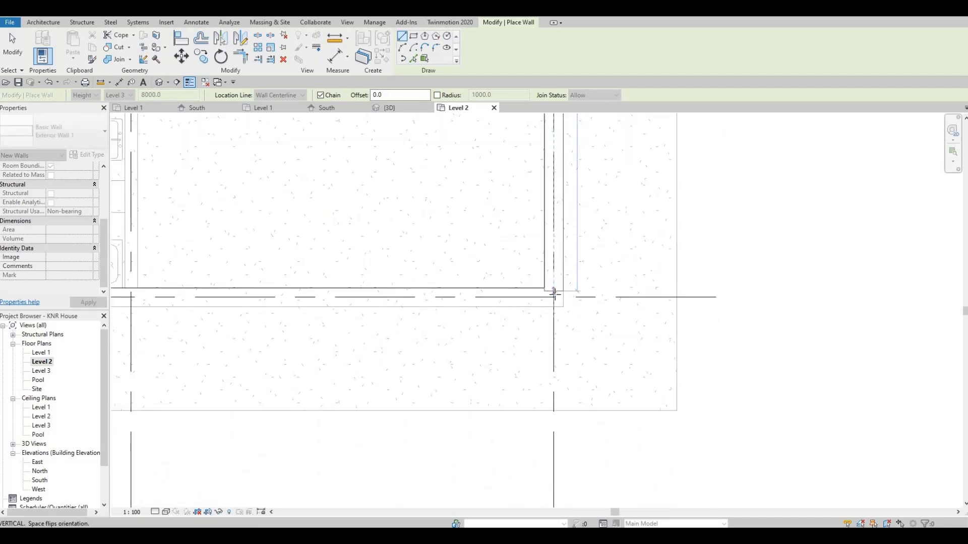
{"action": "left_click", "coordinate": [554, 296]}
{"action": "middle_click_drag", "start_coordinate": [465, 294], "coordinate": [715, 275]}
{"action": "scroll", "coordinate": [716, 275], "scroll_direction": "down", "scroll_amount": 2}
{"action": "middle_click_drag", "start_coordinate": [389, 278], "coordinate": [667, 262]}
{"action": "middle_click_drag", "start_coordinate": [358, 283], "coordinate": [679, 295]}
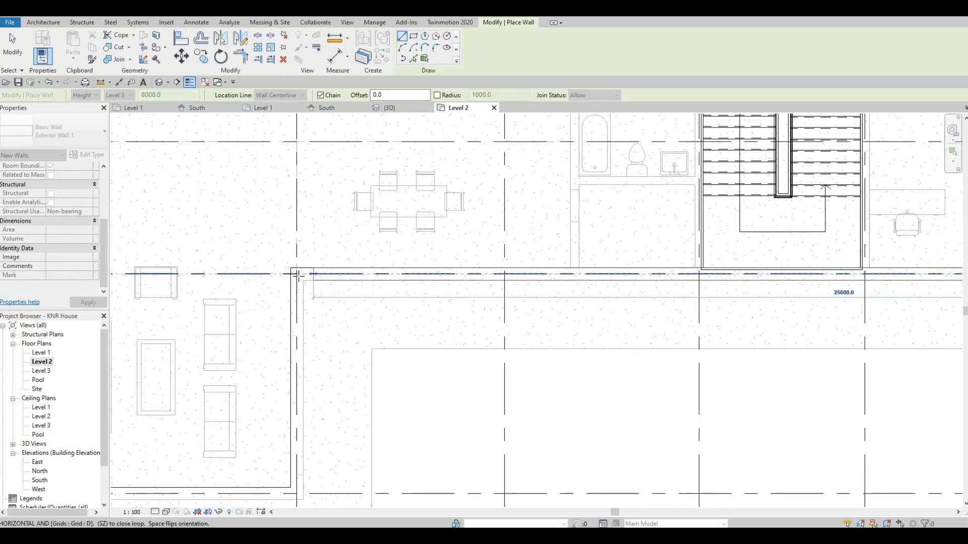
{"action": "left_click", "coordinate": [297, 275]}
Step: Continue the exterior wall along grid 2 to grid E, across to grid 1, and up to grid A to close the loop
{"action": "middle_click_drag", "start_coordinate": [293, 496], "coordinate": [375, 326]}
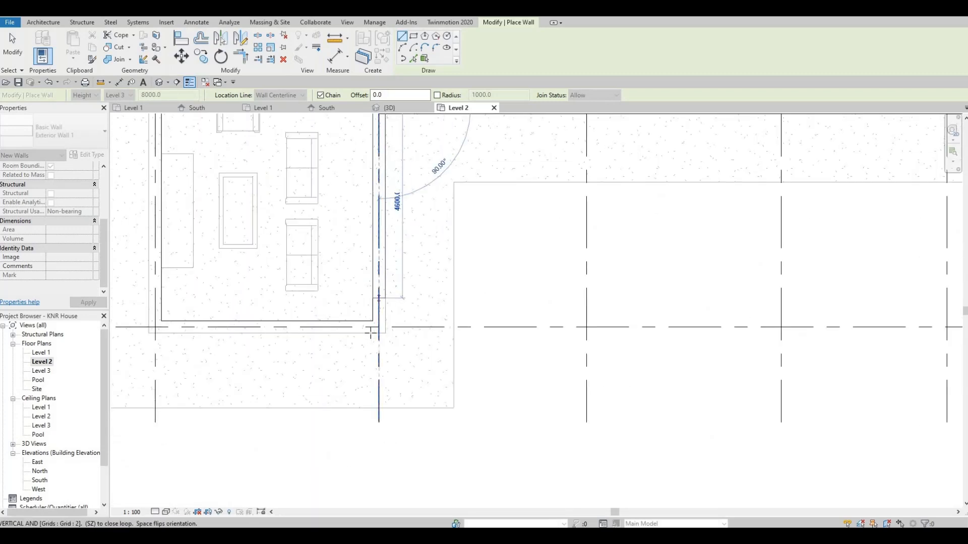
{"action": "left_click", "coordinate": [376, 326]}
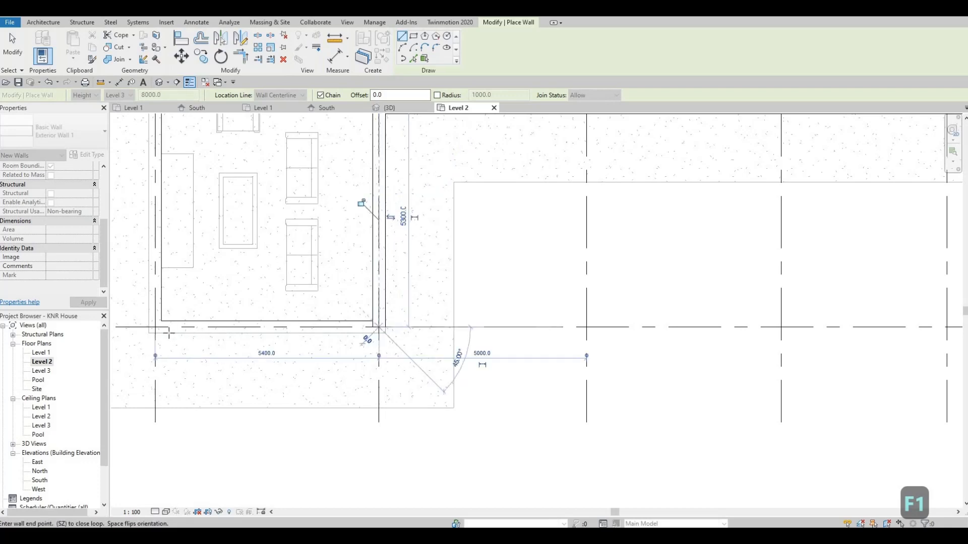
{"action": "left_click", "coordinate": [163, 244]}
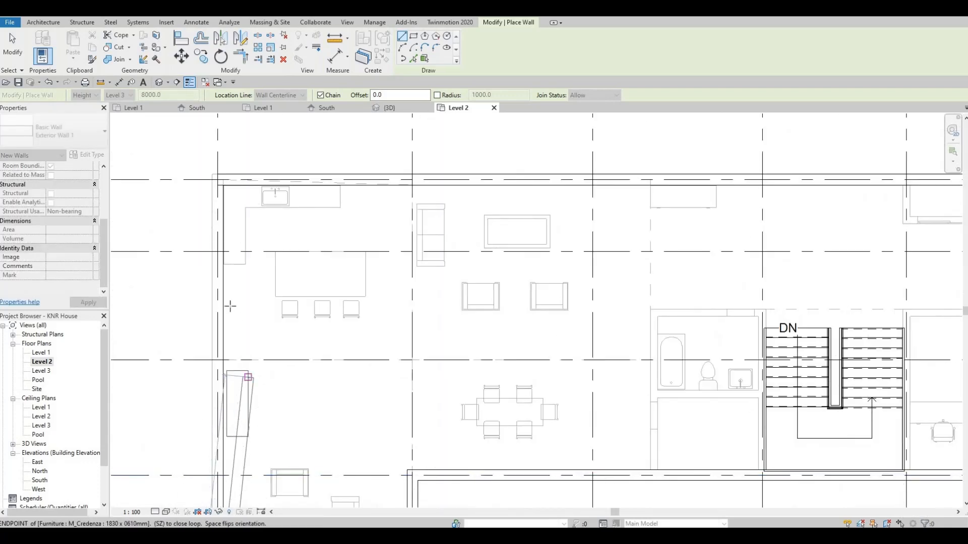
{"action": "middle_click_drag", "start_coordinate": [230, 306], "coordinate": [228, 382]}
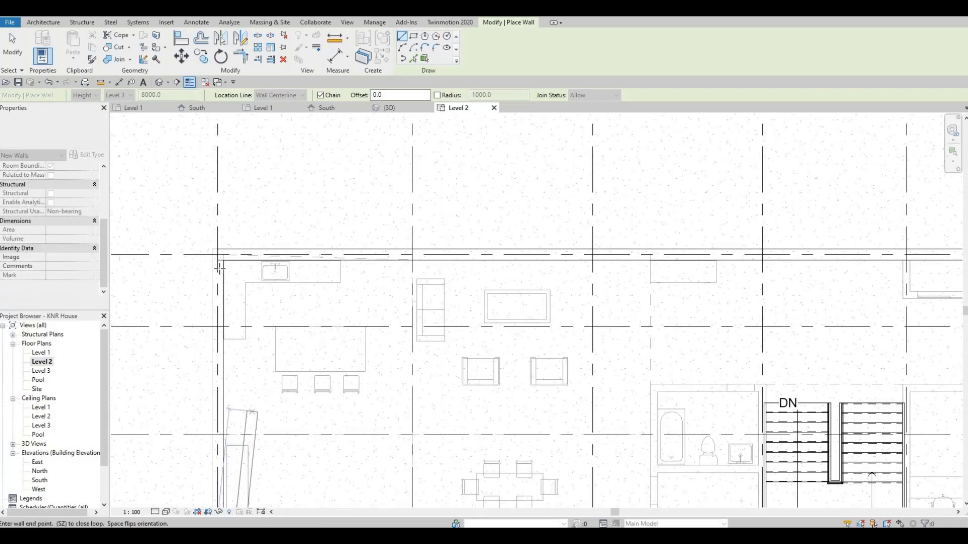
{"action": "scroll", "coordinate": [225, 309], "scroll_direction": "up", "scroll_amount": 1}
{"action": "left_click", "coordinate": [216, 248]}
{"action": "key", "text": "Escape"}
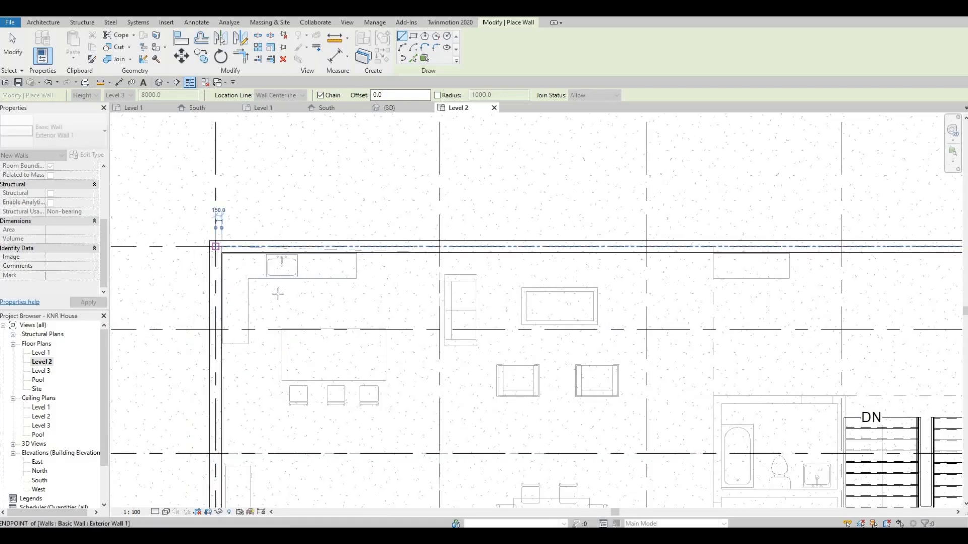
{"action": "scroll", "coordinate": [276, 295], "scroll_direction": "down", "scroll_amount": 3}
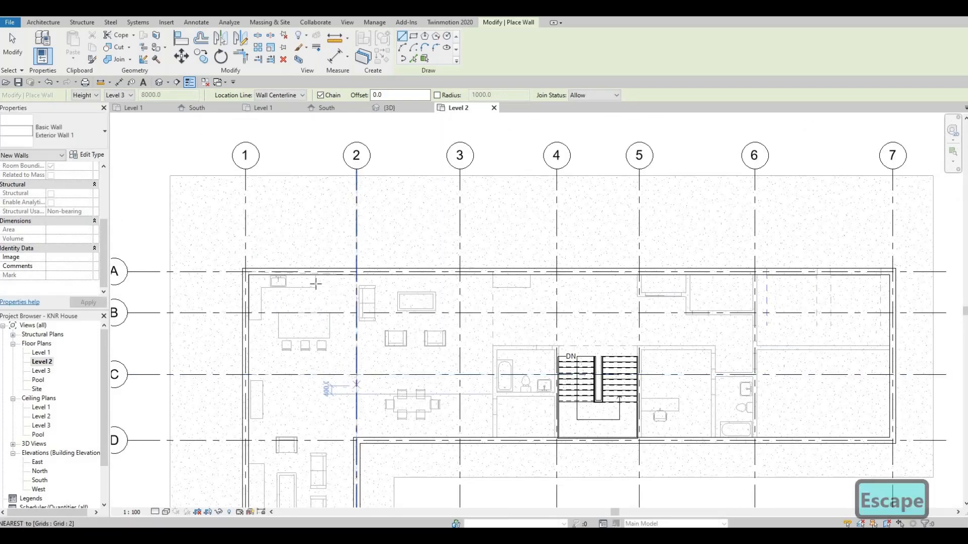
{"action": "middle_click_drag", "start_coordinate": [352, 396], "coordinate": [321, 309]}
{"action": "scroll", "coordinate": [321, 309], "scroll_direction": "down", "scroll_amount": 1}
{"action": "key", "text": "Escape"}
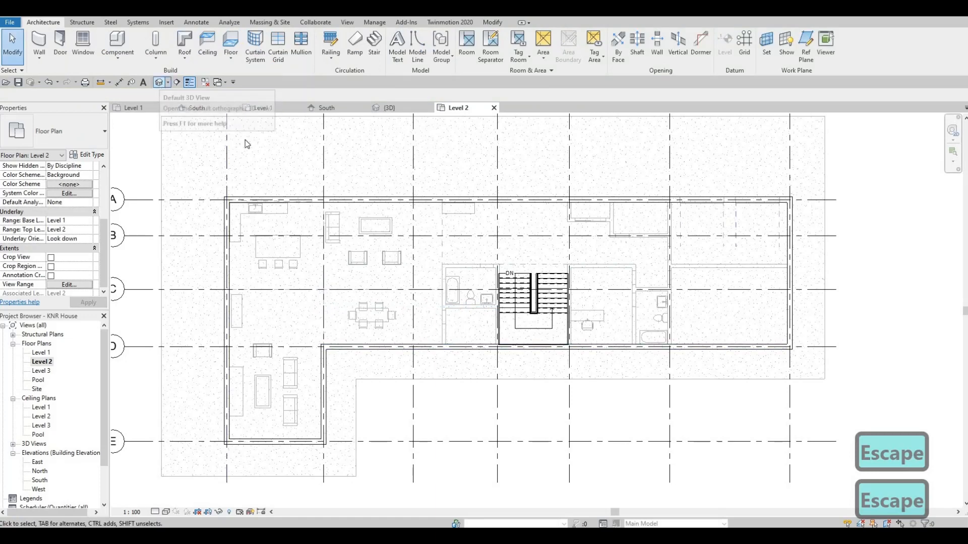
Step: Check the Level 2 exterior walls in 3D and set the Level 2 plan's underlay base level to None
{"action": "left_click", "coordinate": [159, 82]}
{"action": "middle_click_drag", "start_coordinate": [472, 300], "coordinate": [427, 324], "text": "shift"}
{"action": "middle_click_drag", "start_coordinate": [363, 328], "coordinate": [183, 332], "text": "shift"}
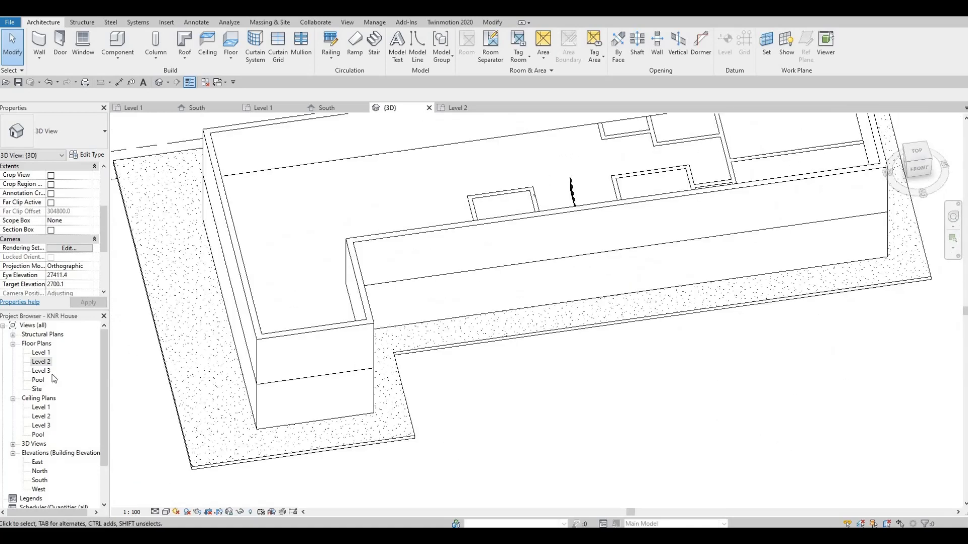
{"action": "double_click", "coordinate": [42, 362]}
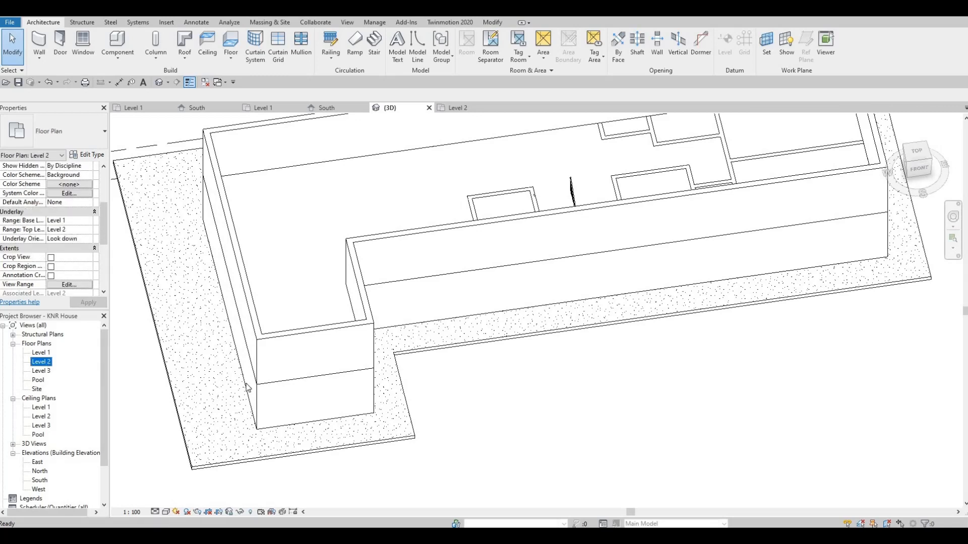
{"action": "middle_click_drag", "start_coordinate": [294, 416], "coordinate": [320, 394]}
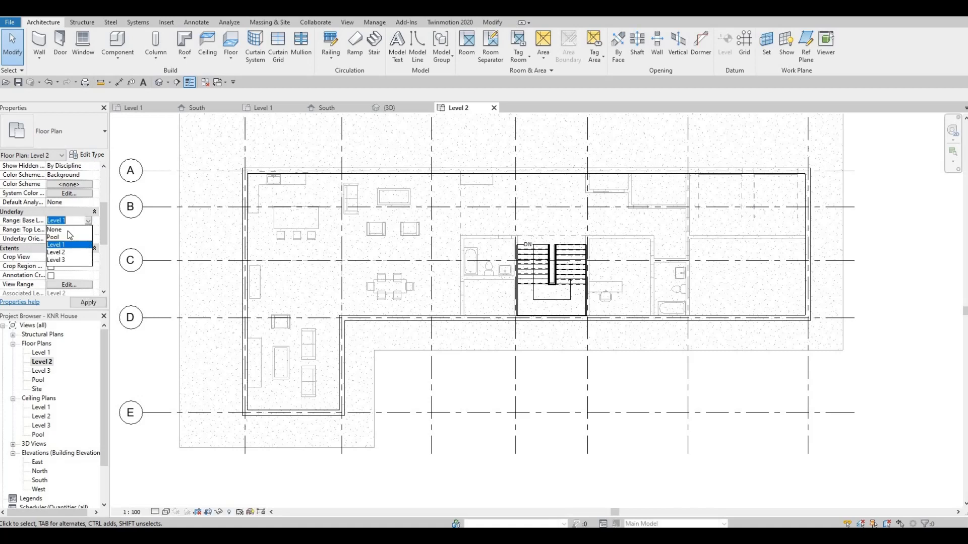
{"action": "left_click", "coordinate": [97, 305]}
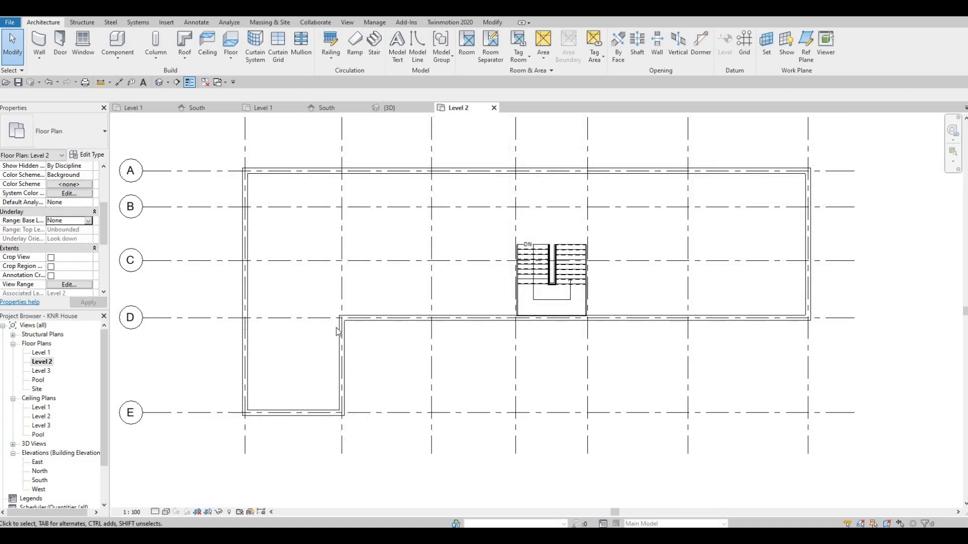
Step: Create a shaft opening on Level 2 with a rectangular boundary around the stairs between grids 4 and 5
{"action": "middle_click_drag", "start_coordinate": [330, 331], "coordinate": [297, 314]}
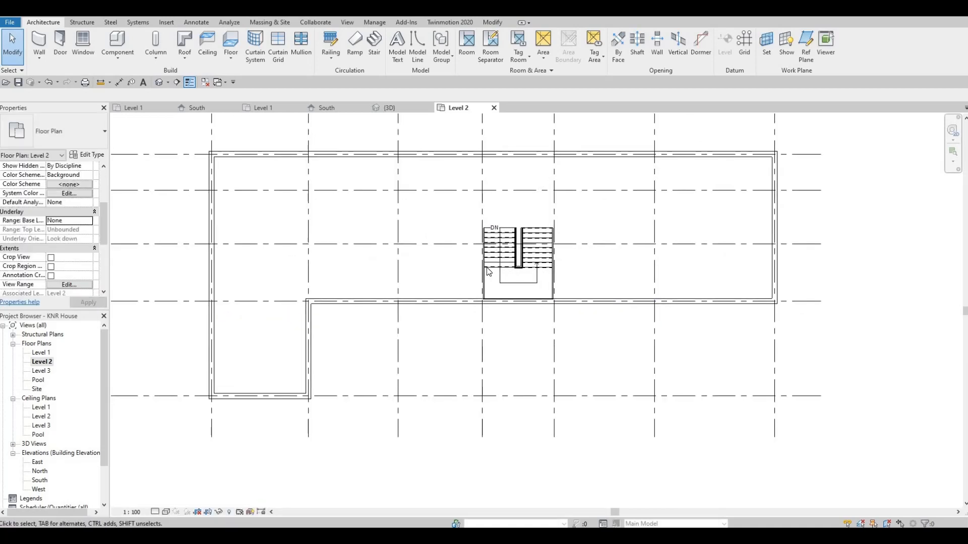
{"action": "left_click", "coordinate": [636, 52]}
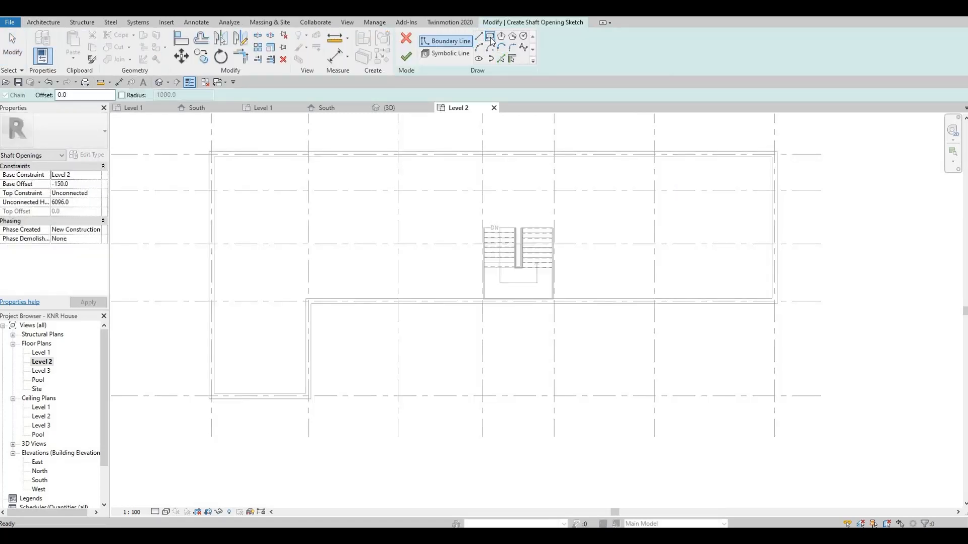
{"action": "left_click", "coordinate": [490, 36]}
{"action": "scroll", "coordinate": [467, 214], "scroll_direction": "up", "scroll_amount": 4}
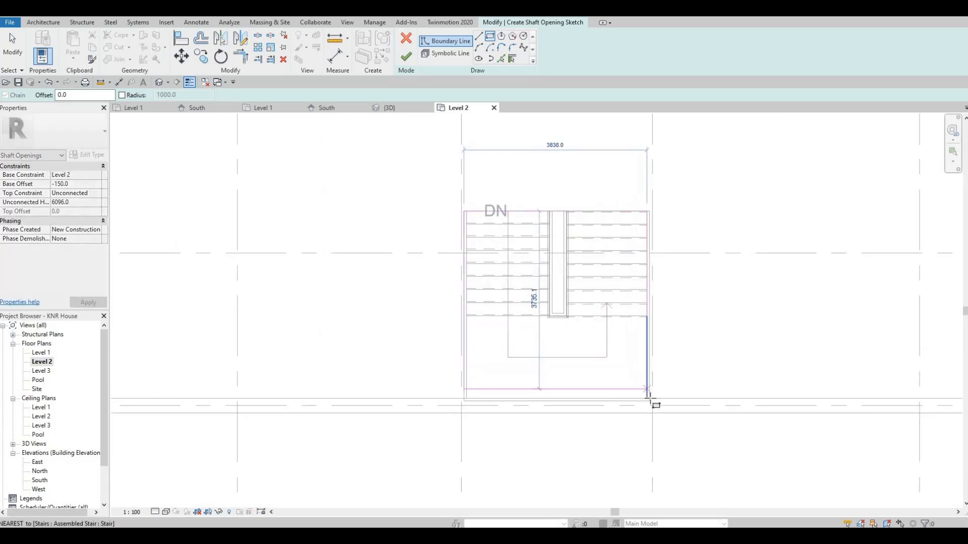
{"action": "left_click", "coordinate": [637, 338]}
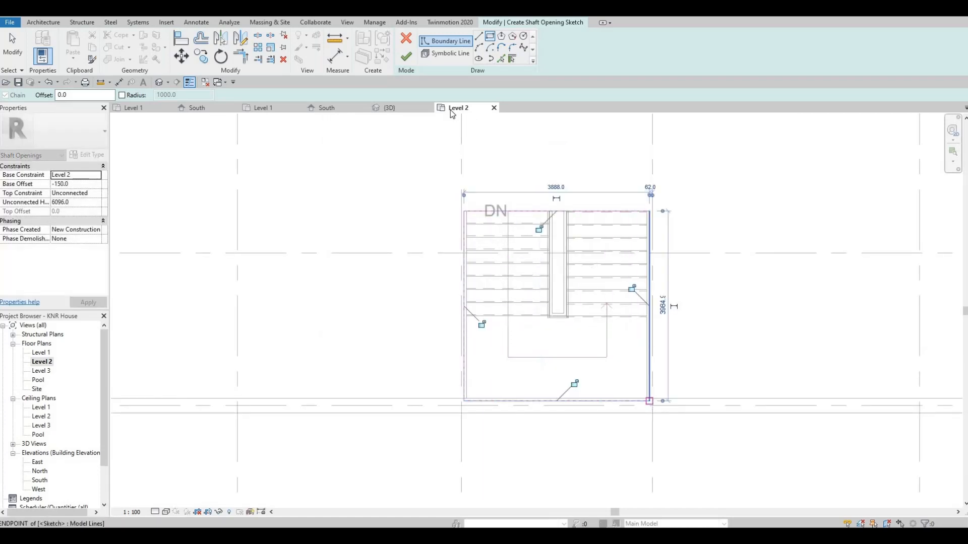
{"action": "left_click", "coordinate": [407, 61]}
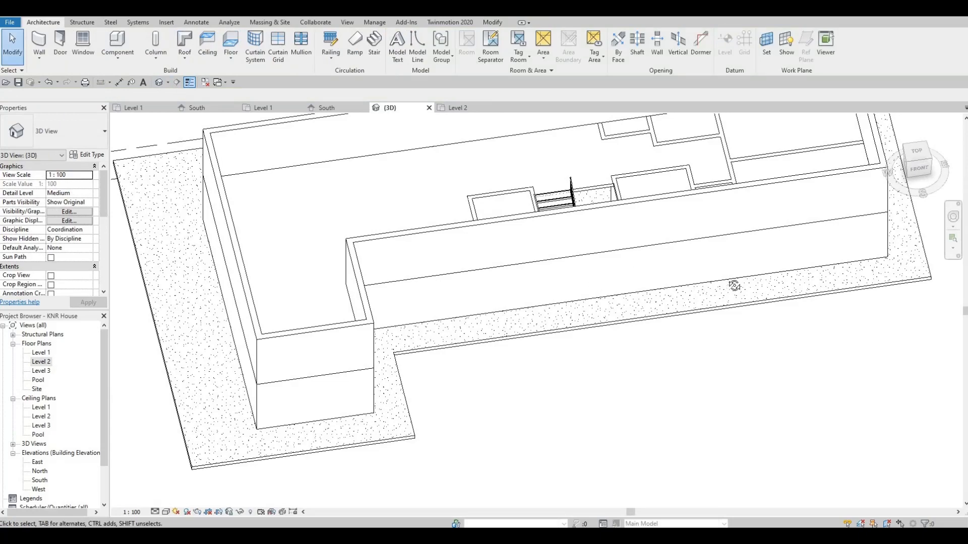
Step: Inspect the stair opening in 3D and lower the shaft's base to an offset of about -280 mm
{"action": "middle_click_drag", "start_coordinate": [735, 285], "coordinate": [544, 235], "text": "shift"}
{"action": "scroll", "coordinate": [482, 328], "scroll_direction": "up", "scroll_amount": 2}
{"action": "scroll", "coordinate": [513, 310], "scroll_direction": "up", "scroll_amount": 2}
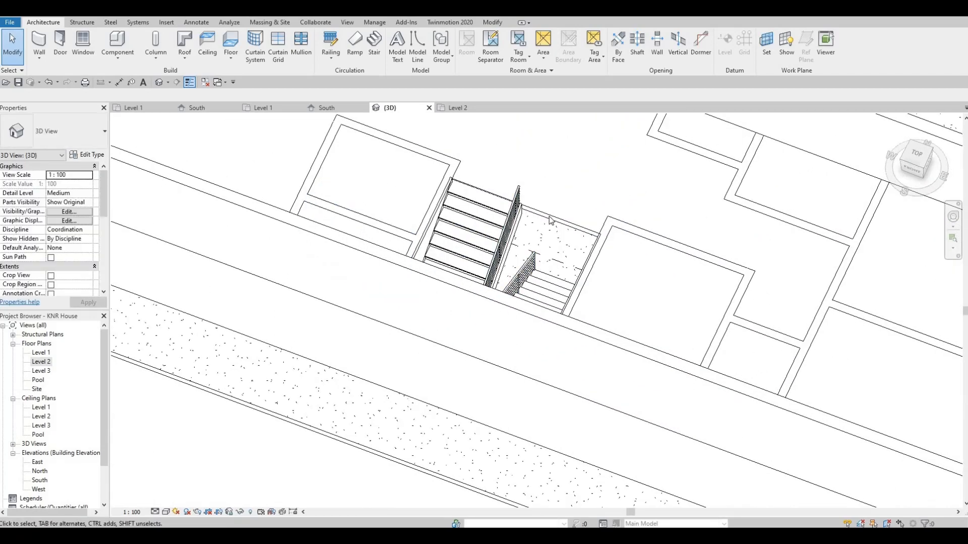
{"action": "left_click", "coordinate": [563, 299]}
{"action": "middle_click_drag", "start_coordinate": [564, 299], "coordinate": [504, 298], "text": "shift"}
{"action": "middle_click_drag", "start_coordinate": [466, 325], "coordinate": [445, 308]}
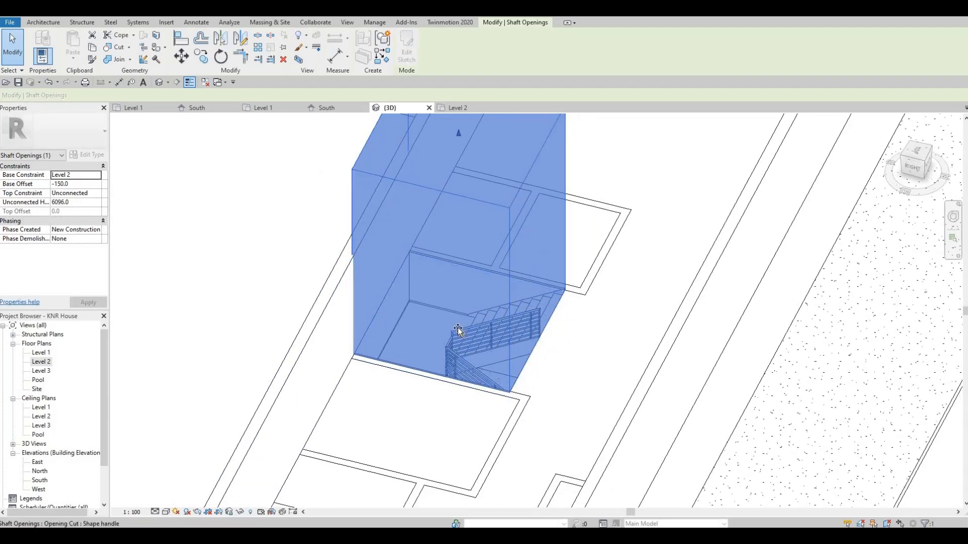
{"action": "left_click_drag", "start_coordinate": [458, 334], "coordinate": [459, 338]}
{"action": "left_click_drag", "start_coordinate": [464, 257], "coordinate": [463, 252]}
Step: Lower the top of the shaft opening to an unconnected height of about 707 mm
{"action": "left_click_drag", "start_coordinate": [459, 209], "coordinate": [461, 271]}
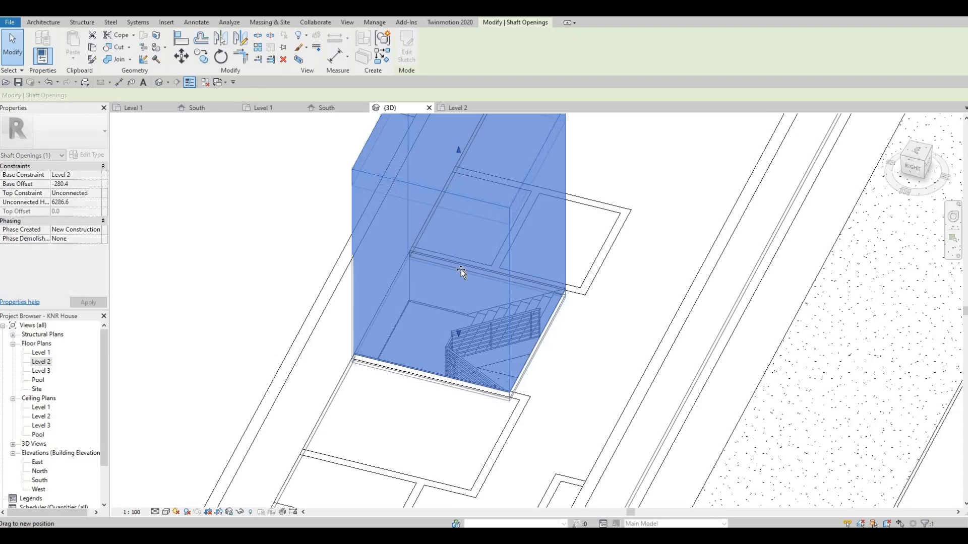
{"action": "left_click_drag", "start_coordinate": [467, 334], "coordinate": [469, 318]}
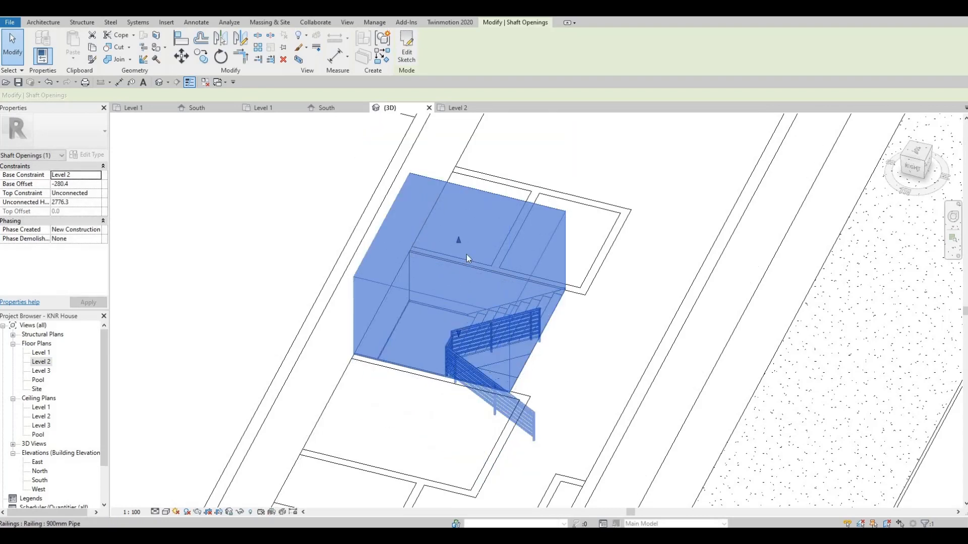
{"action": "left_click_drag", "start_coordinate": [461, 242], "coordinate": [479, 335]}
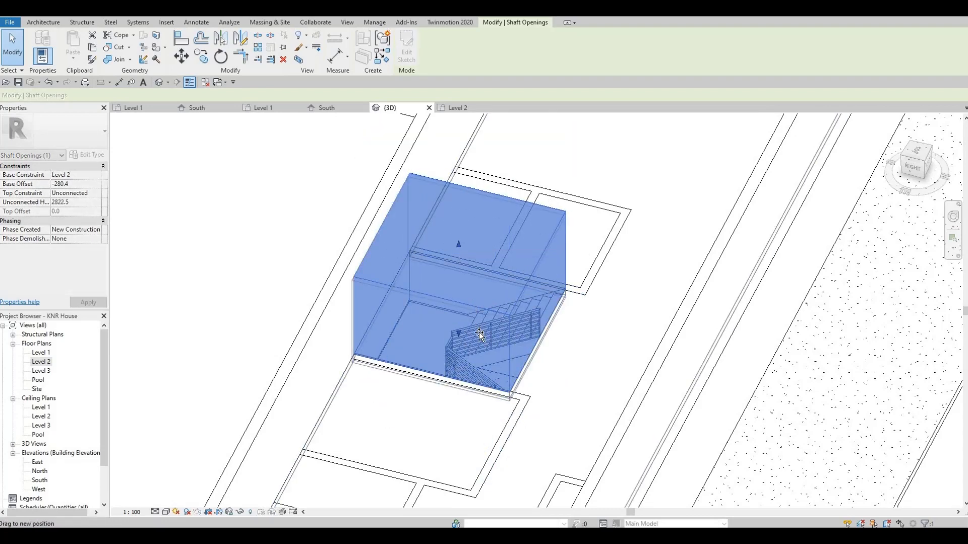
{"action": "left_click_drag", "start_coordinate": [530, 359], "coordinate": [529, 357]}
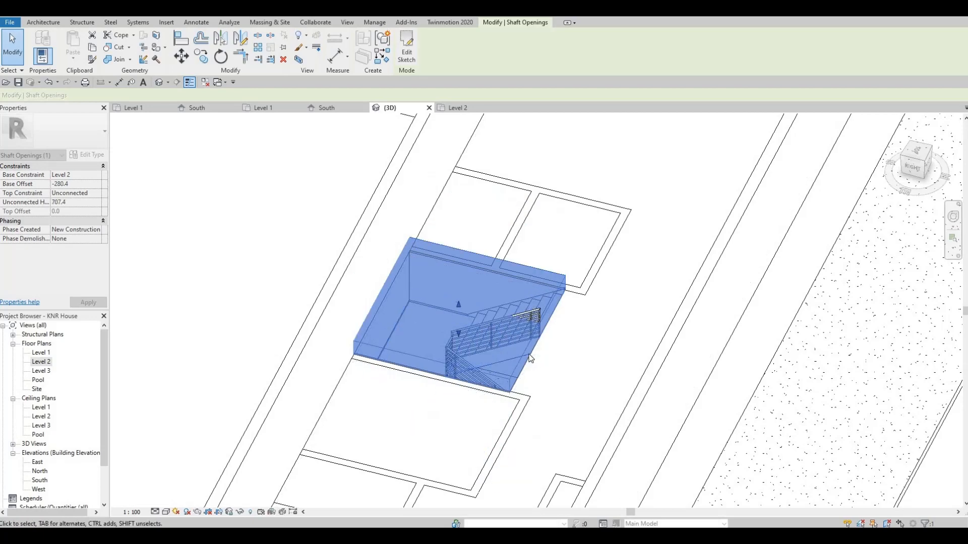
{"action": "key", "text": "Escape"}
Step: Examine the stair opening from several sides in 3D and on the Level 2 plan
{"action": "middle_click_drag", "start_coordinate": [697, 320], "coordinate": [625, 368], "text": "shift"}
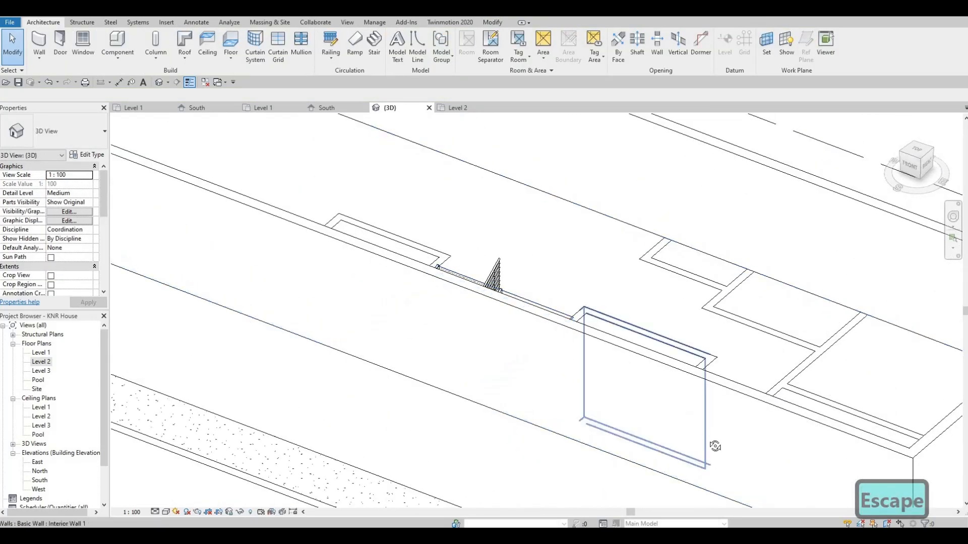
{"action": "middle_click_drag", "start_coordinate": [716, 445], "coordinate": [608, 331], "text": "shift"}
{"action": "middle_click_drag", "start_coordinate": [683, 332], "coordinate": [603, 331], "text": "shift"}
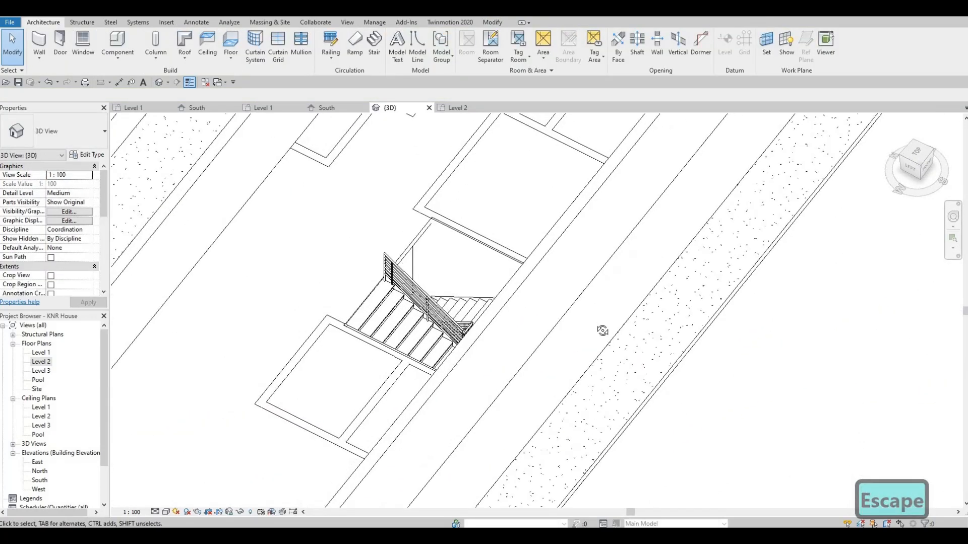
{"action": "middle_click_drag", "start_coordinate": [596, 296], "coordinate": [493, 298], "text": "shift"}
{"action": "scroll", "coordinate": [492, 298], "scroll_direction": "down", "scroll_amount": 3}
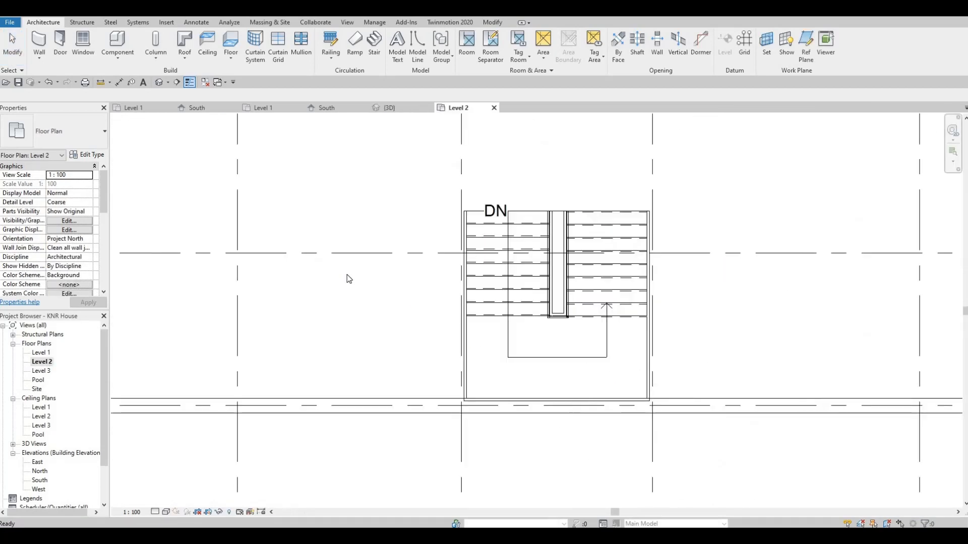
{"action": "scroll", "coordinate": [357, 266], "scroll_direction": "down", "scroll_amount": 2}
{"action": "scroll", "coordinate": [402, 292], "scroll_direction": "up", "scroll_amount": 3}
{"action": "scroll", "coordinate": [434, 306], "scroll_direction": "down", "scroll_amount": 2}
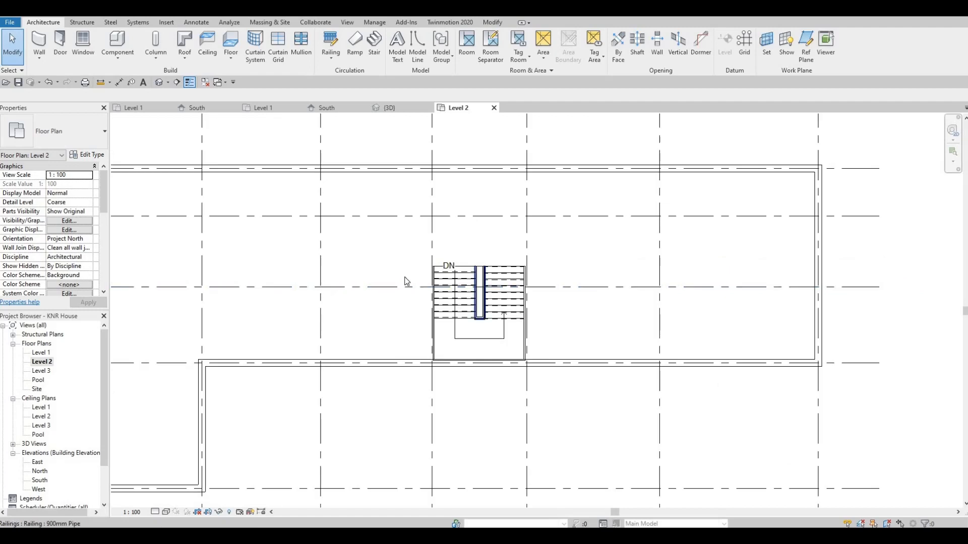
{"action": "middle_click_drag", "start_coordinate": [499, 268], "coordinate": [525, 254]}
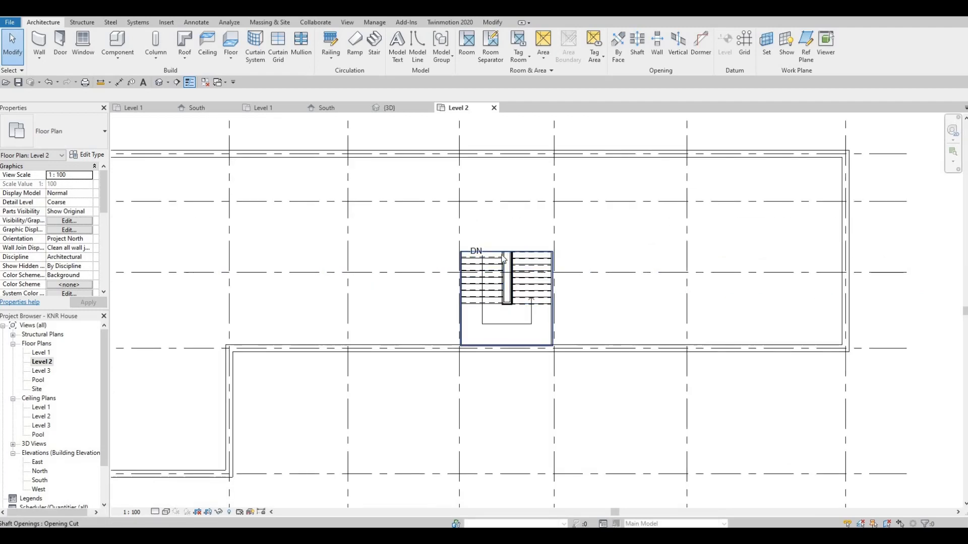
Step: Change the stairs' inner railing type to Glass Panel - Bottom Fill
{"action": "scroll", "coordinate": [524, 254], "scroll_direction": "up", "scroll_amount": 3}
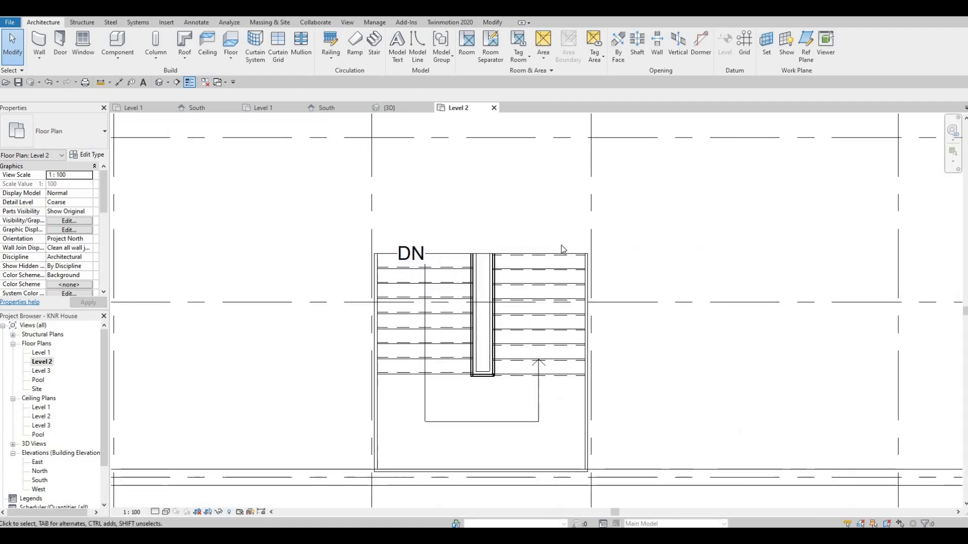
{"action": "left_click", "coordinate": [472, 280]}
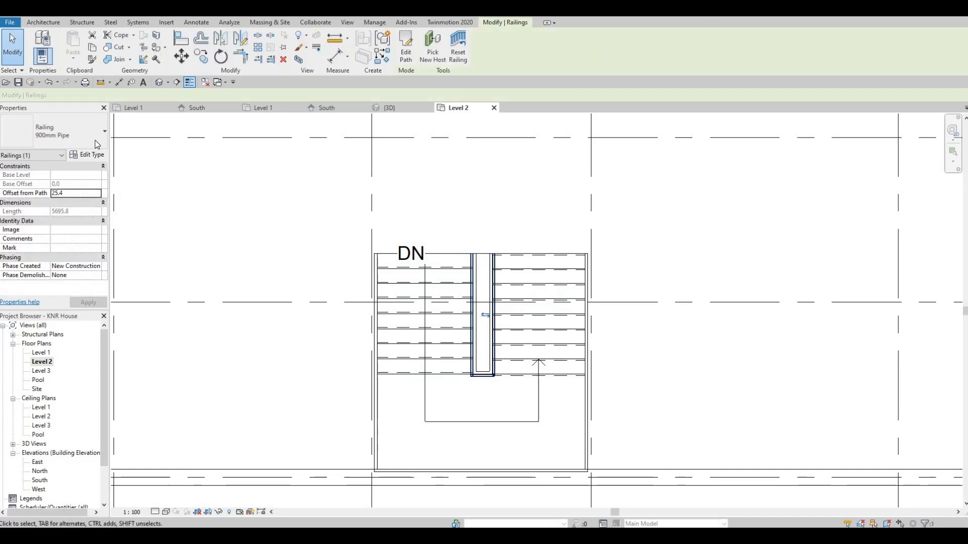
{"action": "left_click", "coordinate": [94, 140]}
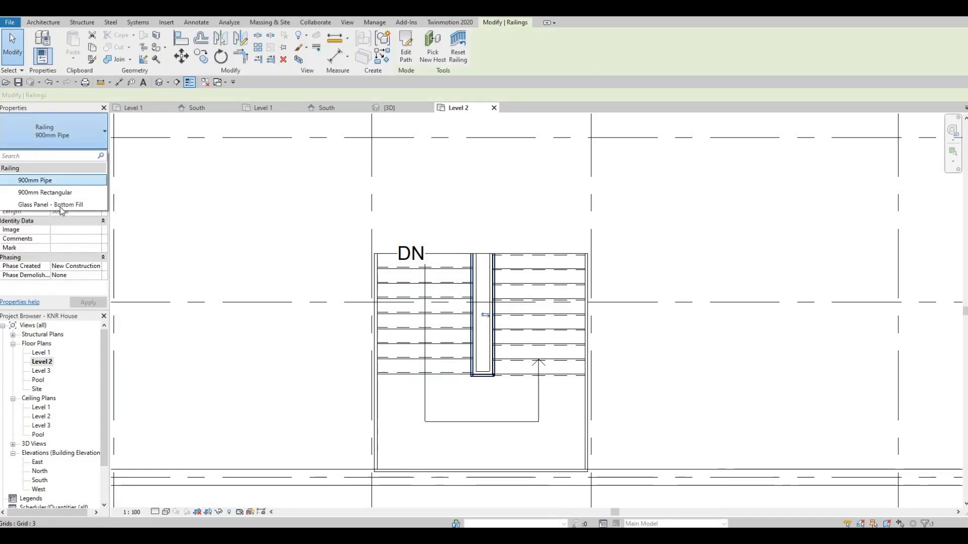
{"action": "key", "text": "Escape"}
{"action": "key", "text": "Escape"}
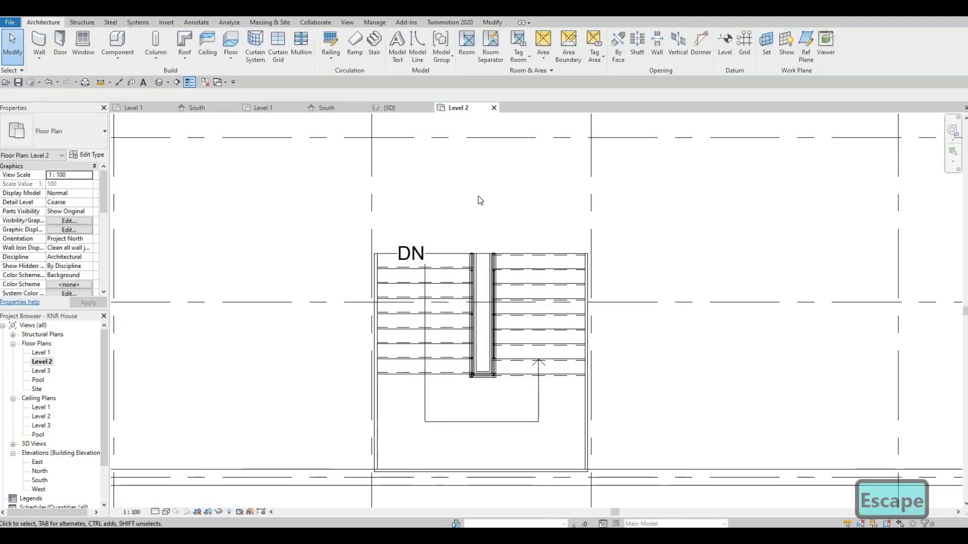
Step: Start a Glass Panel - Bottom Fill railing and sketch its path, about 2175 mm long, from the stair railing along the opening edge to grid 5
{"action": "scroll", "coordinate": [448, 231], "scroll_direction": "down", "scroll_amount": 4}
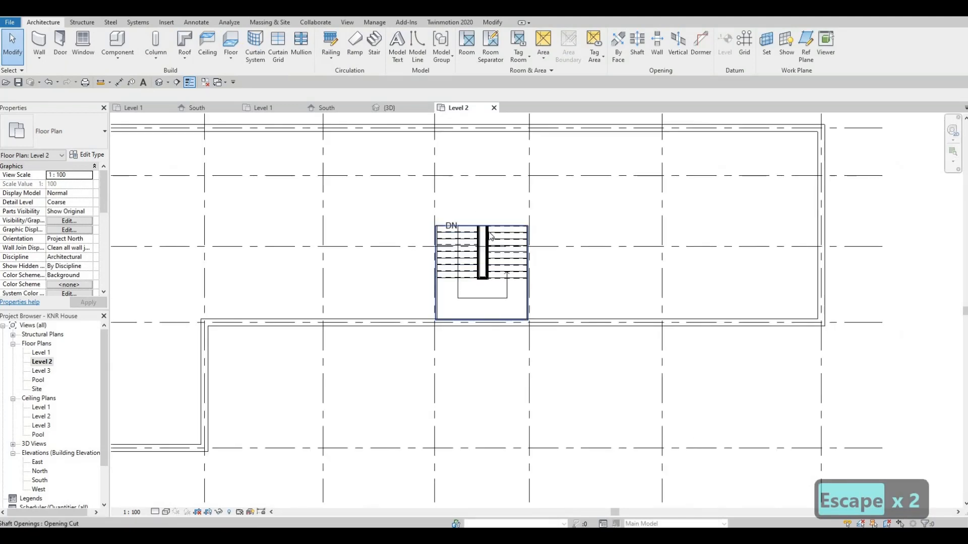
{"action": "scroll", "coordinate": [491, 237], "scroll_direction": "up", "scroll_amount": 3}
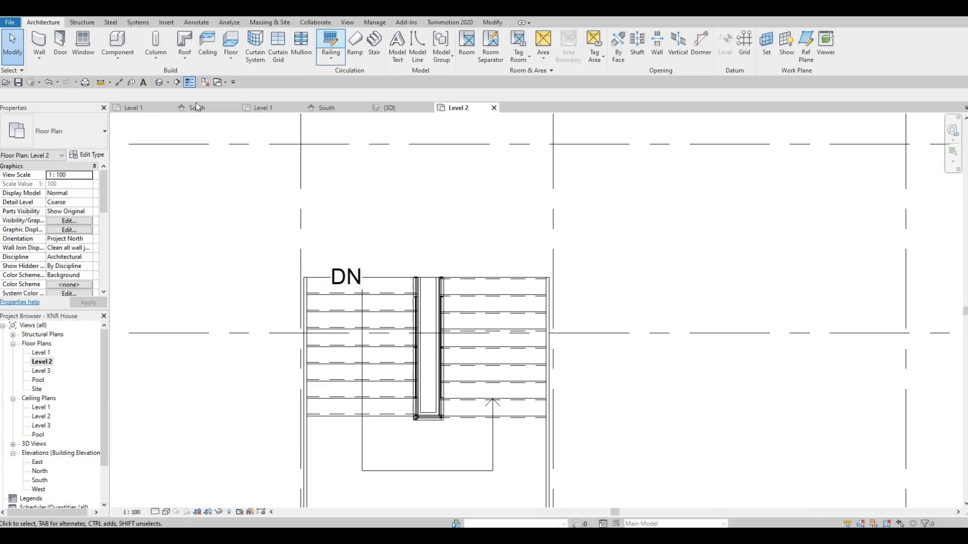
{"action": "left_click", "coordinate": [80, 136]}
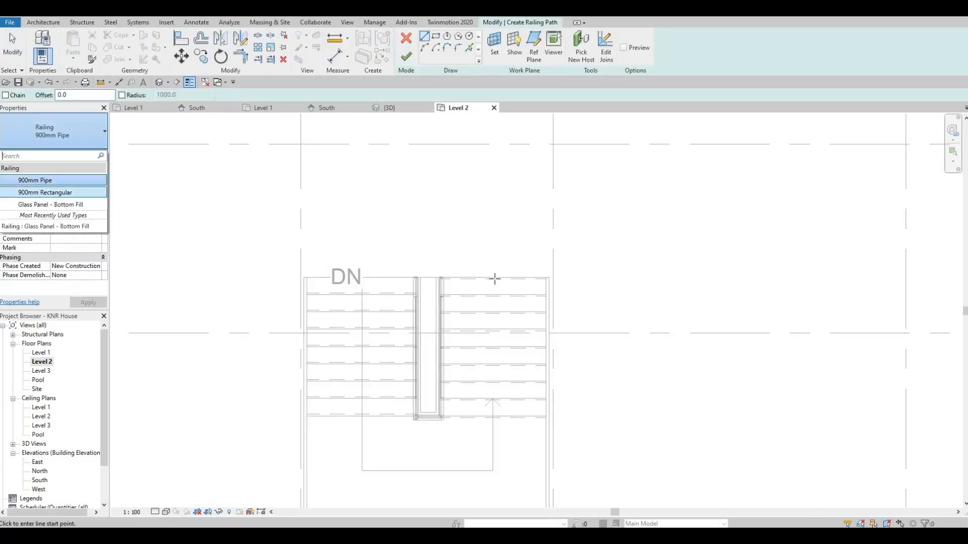
{"action": "key", "text": "Down"}
{"action": "key", "text": "Return"}
{"action": "scroll", "coordinate": [398, 277], "scroll_direction": "up", "scroll_amount": 2}
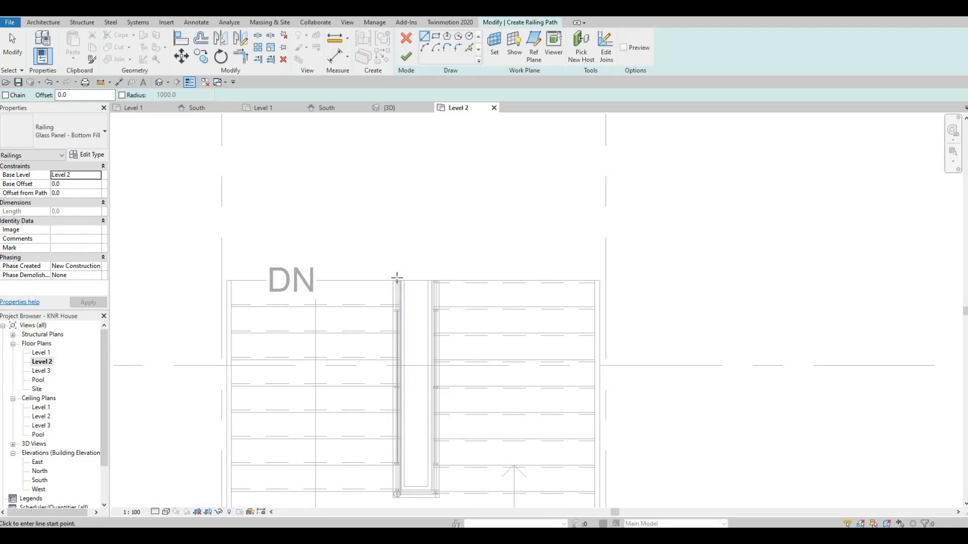
{"action": "left_click", "coordinate": [397, 280]}
{"action": "left_click", "coordinate": [604, 280]}
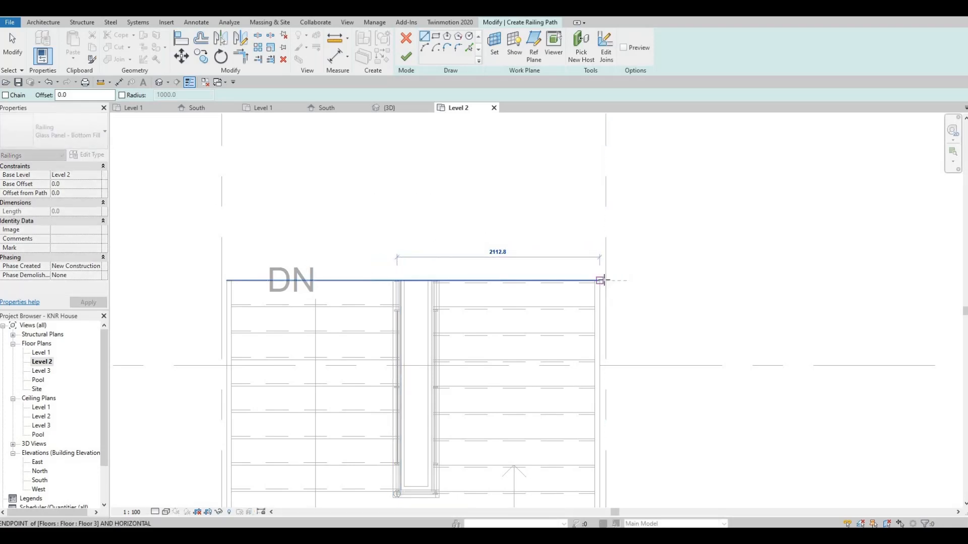
{"action": "key", "text": "Escape"}
{"action": "key", "text": "Escape"}
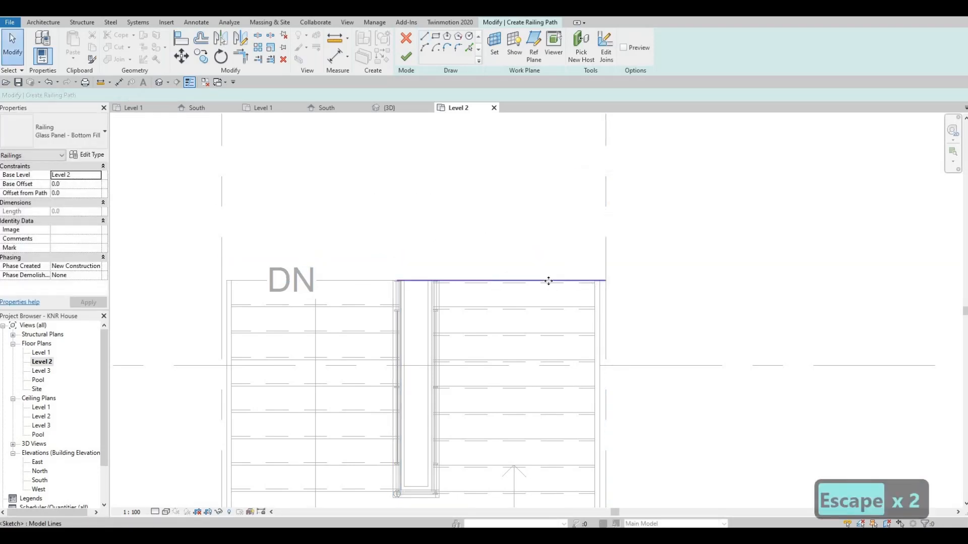
Step: Shift the railing path slightly outside the opening, about 925 mm from grid C, and finish the railing
{"action": "left_click", "coordinate": [549, 280]}
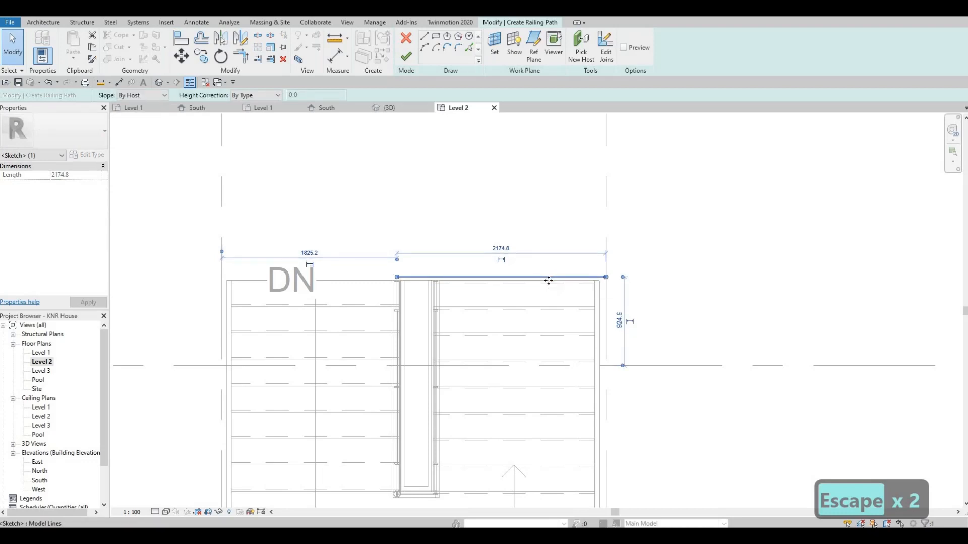
{"action": "left_click", "coordinate": [406, 55]}
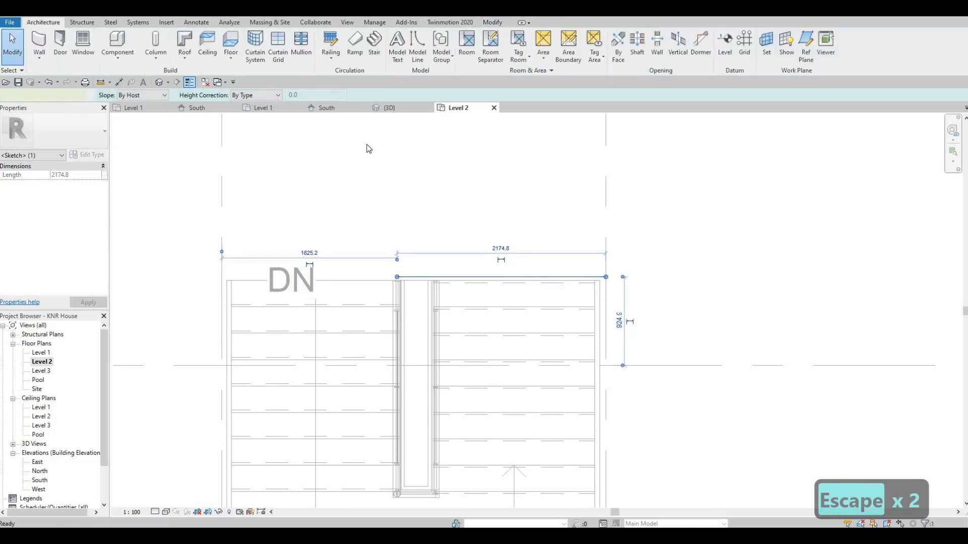
{"action": "key", "text": "Escape"}
{"action": "key", "text": "Escape"}
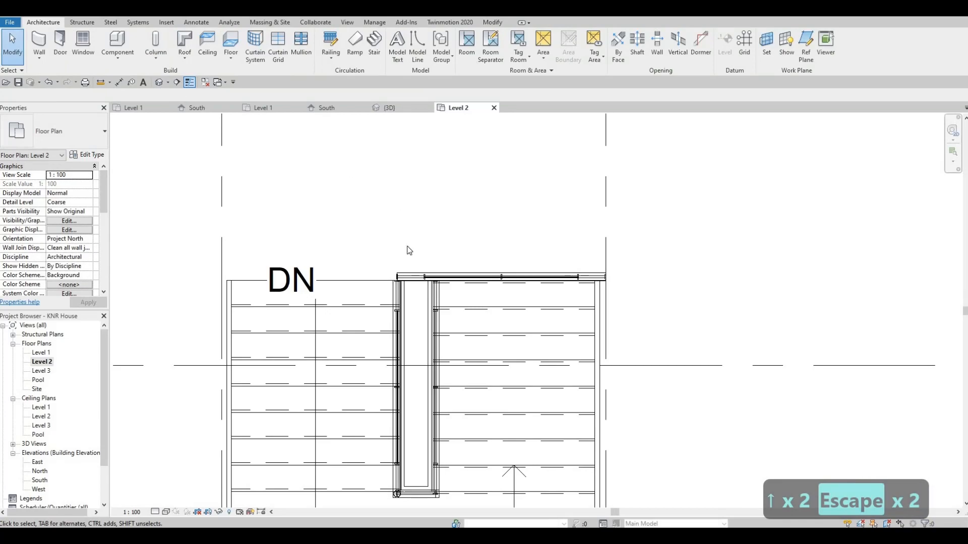
Step: Examine the new glass railing beside the stair opening in 3D
{"action": "left_click", "coordinate": [159, 82]}
{"action": "middle_click_drag", "start_coordinate": [699, 261], "coordinate": [489, 298], "text": "shift"}
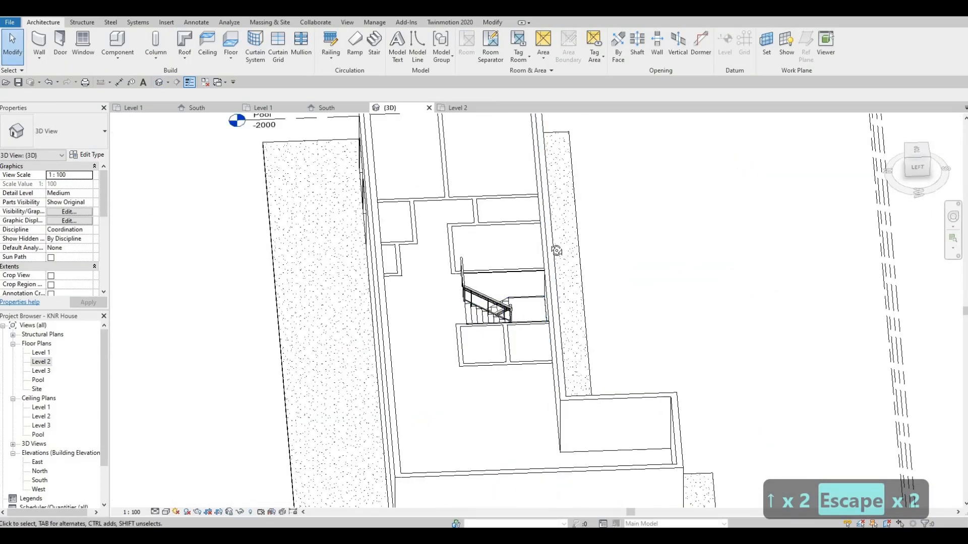
{"action": "middle_click_drag", "start_coordinate": [557, 250], "coordinate": [475, 339], "text": "shift"}
{"action": "middle_click_drag", "start_coordinate": [237, 277], "coordinate": [93, 277], "text": "shift"}
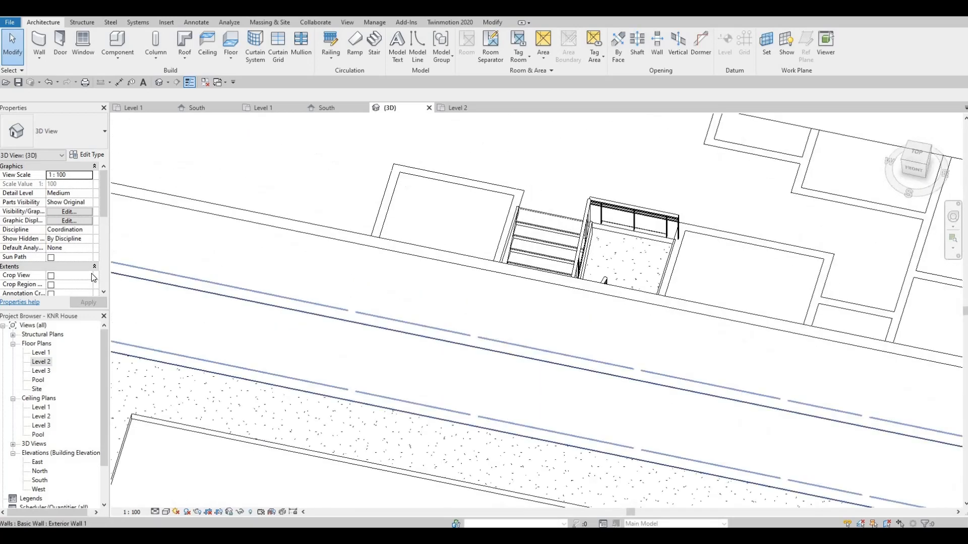
Step: Return to the full Level 2 floor plan and dismiss the project save reminder
{"action": "double_click", "coordinate": [57, 361]}
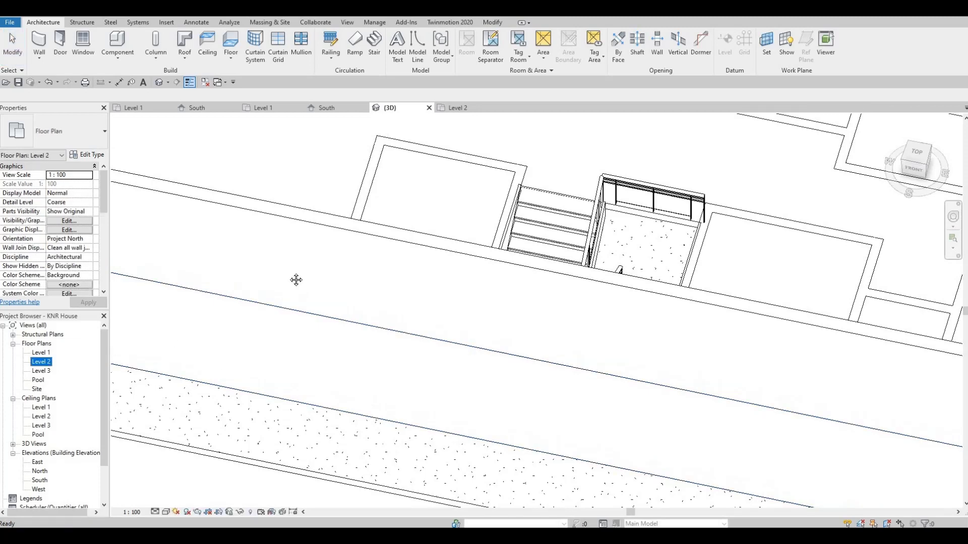
{"action": "scroll", "coordinate": [469, 208], "scroll_direction": "down", "scroll_amount": 4}
{"action": "scroll", "coordinate": [469, 208], "scroll_direction": "down", "scroll_amount": 2}
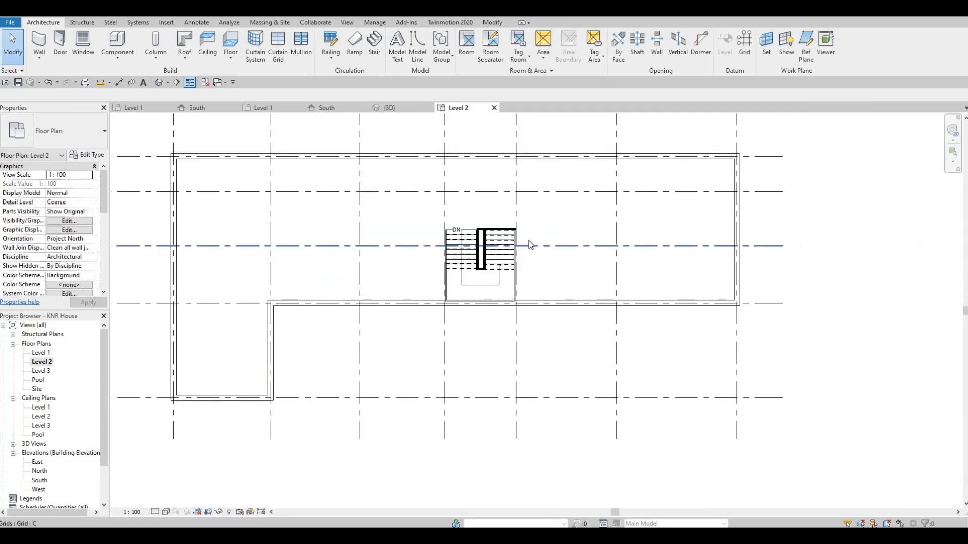
{"action": "middle_click_drag", "start_coordinate": [484, 217], "coordinate": [482, 226]}
{"action": "middle_click_drag", "start_coordinate": [478, 193], "coordinate": [470, 243]}
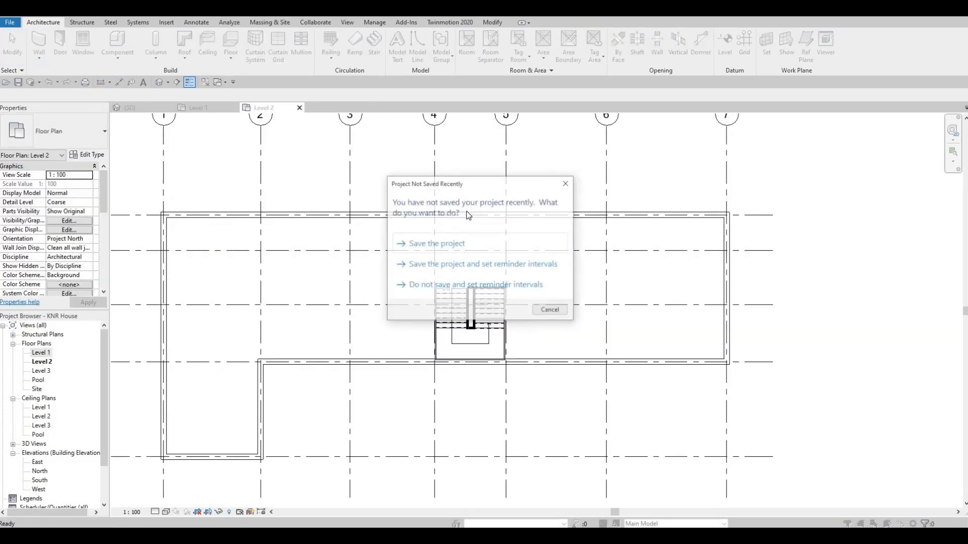
{"action": "key", "text": "Escape"}
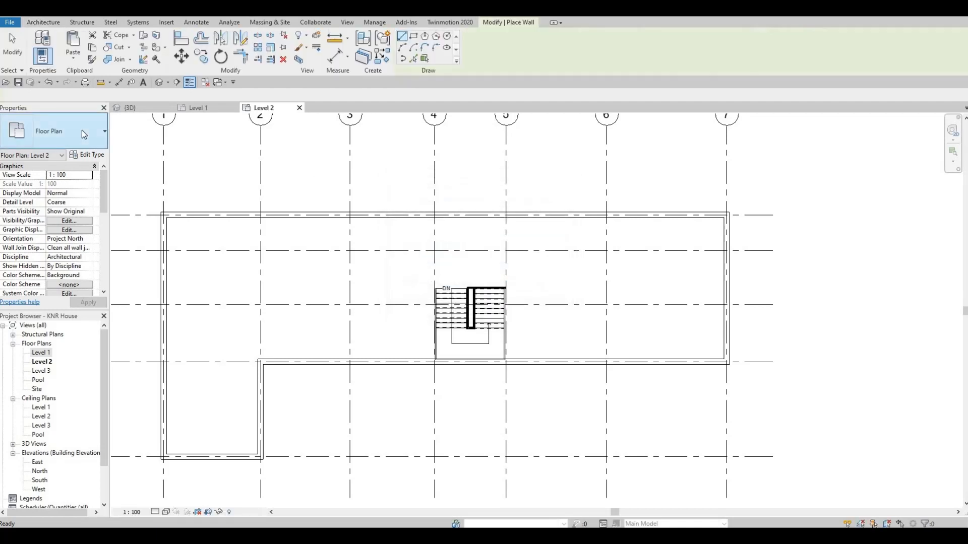
Step: Start an Interior Wall 1 wall and draw it about 5800 mm long on grid 2, from just above grid D to grid B
{"action": "left_click", "coordinate": [83, 130]}
{"action": "scroll", "coordinate": [68, 301], "scroll_direction": "down", "scroll_amount": 5}
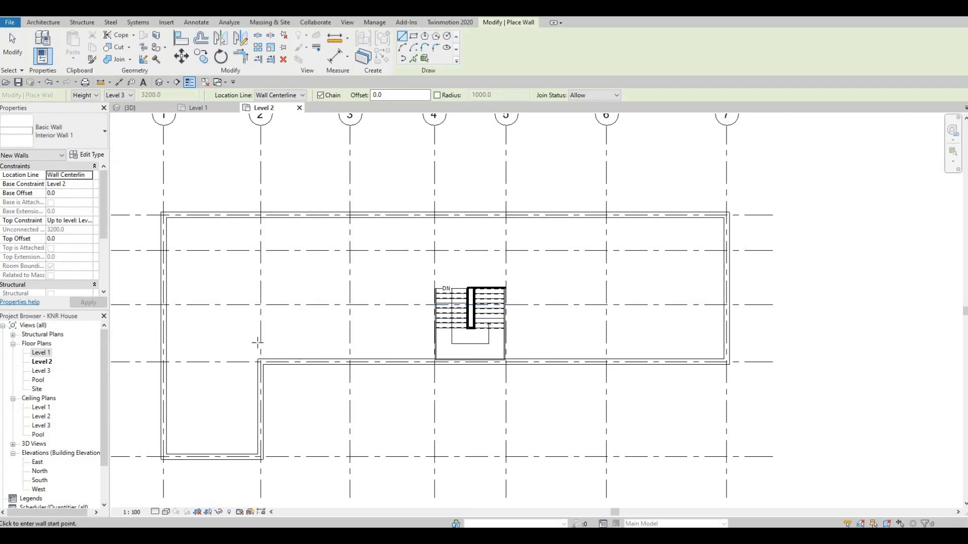
{"action": "scroll", "coordinate": [257, 343], "scroll_direction": "up", "scroll_amount": 3}
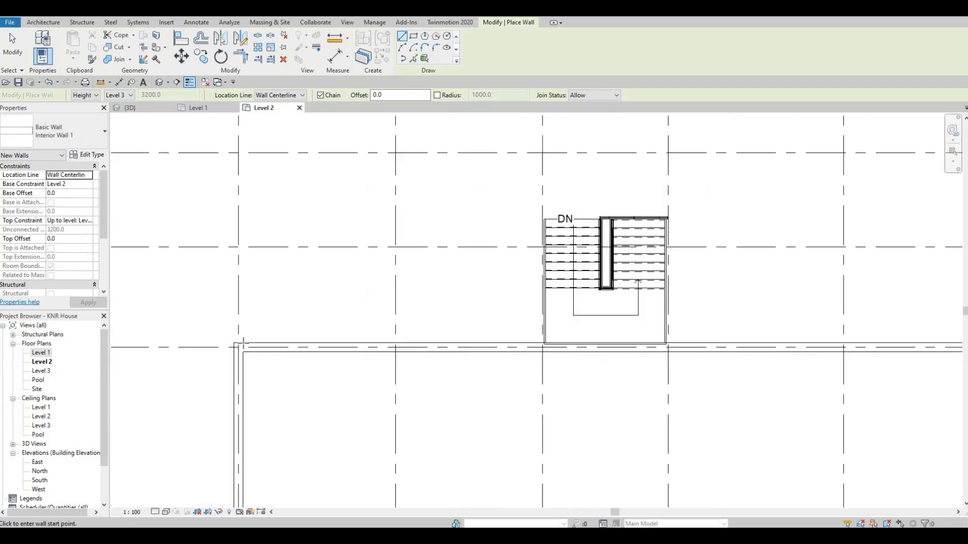
{"action": "left_click", "coordinate": [238, 335]}
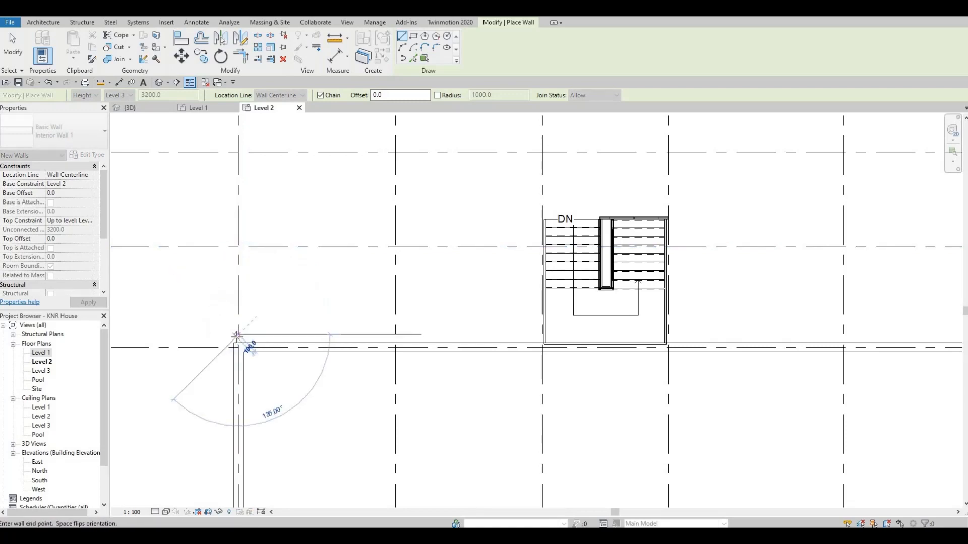
{"action": "scroll", "coordinate": [245, 330], "scroll_direction": "up", "scroll_amount": 4}
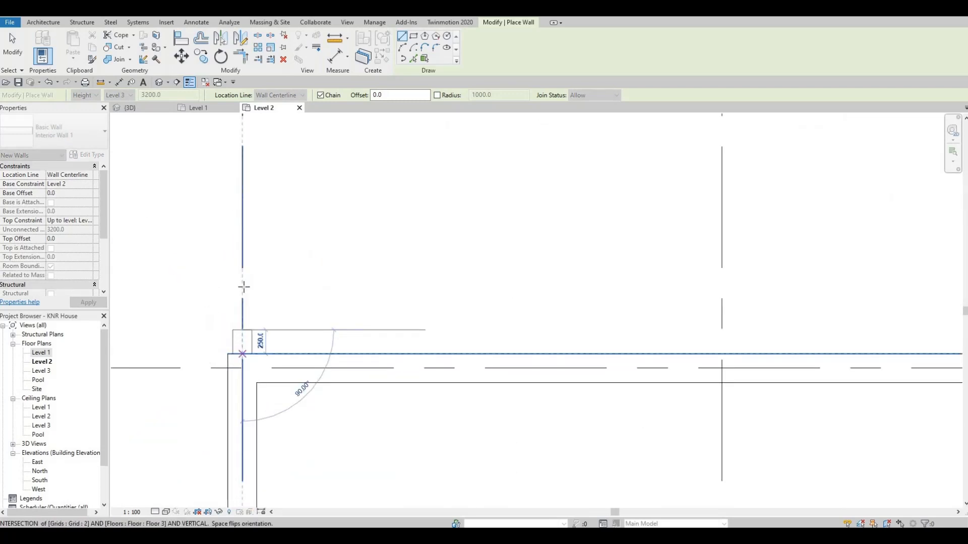
{"action": "scroll", "coordinate": [242, 284], "scroll_direction": "down", "scroll_amount": 4}
{"action": "middle_click_drag", "start_coordinate": [245, 284], "coordinate": [251, 423]}
{"action": "scroll", "coordinate": [251, 423], "scroll_direction": "down", "scroll_amount": 1}
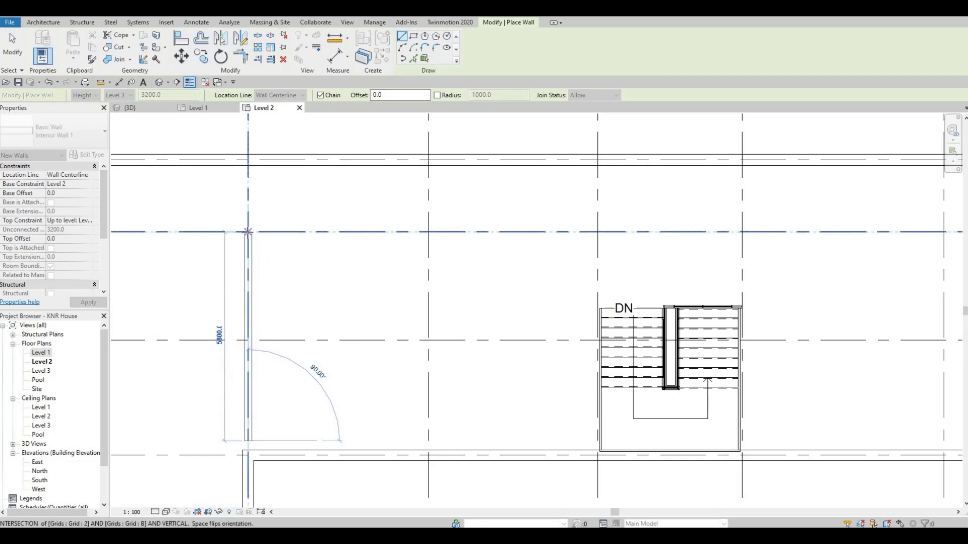
{"action": "left_click", "coordinate": [248, 232]}
Step: Continue the wall along grid B to just short of grid 4, then about 5300 mm down beside the stair, and finish the chain
{"action": "scroll", "coordinate": [359, 280], "scroll_direction": "down", "scroll_amount": 3}
{"action": "scroll", "coordinate": [359, 278], "scroll_direction": "down", "scroll_amount": 1}
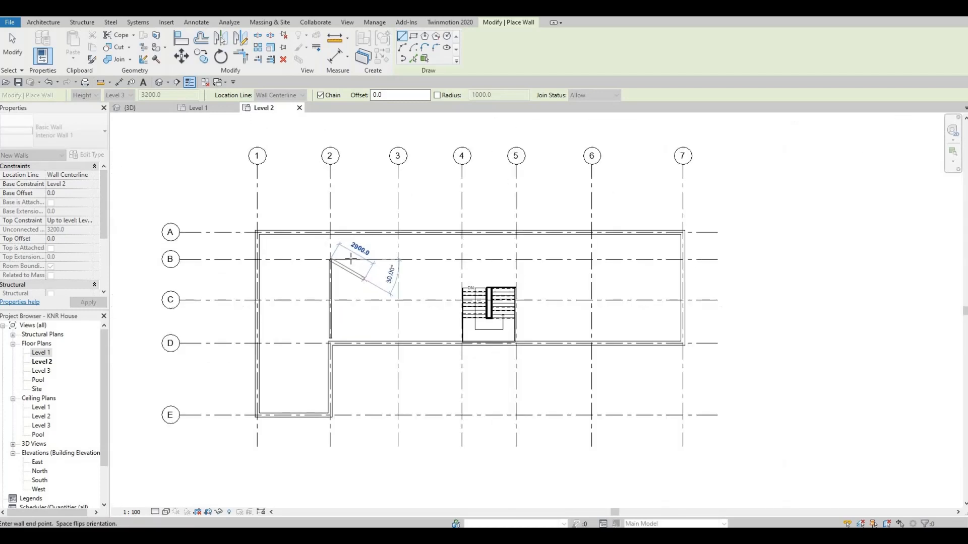
{"action": "scroll", "coordinate": [356, 278], "scroll_direction": "up", "scroll_amount": 1}
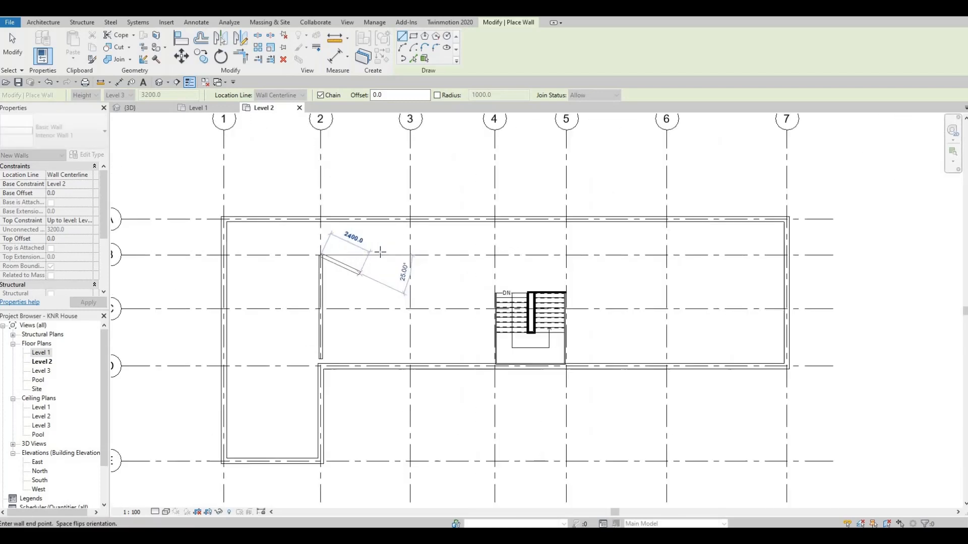
{"action": "left_click", "coordinate": [490, 256]}
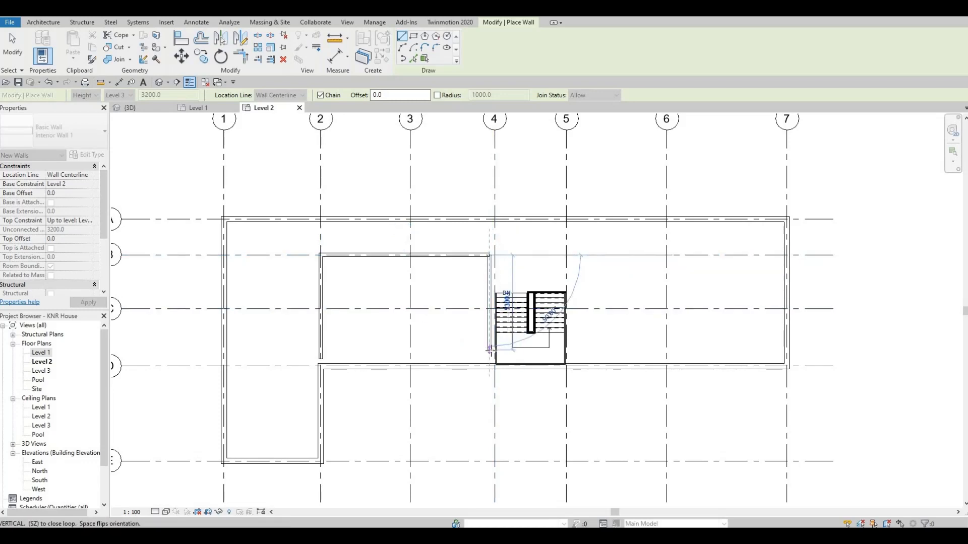
{"action": "left_click", "coordinate": [489, 349]}
{"action": "key", "text": "Escape"}
{"action": "key", "text": "Escape"}
Step: Set the Level 2 plan's underlay base level to Level 1
{"action": "scroll", "coordinate": [479, 325], "scroll_direction": "up", "scroll_amount": 3}
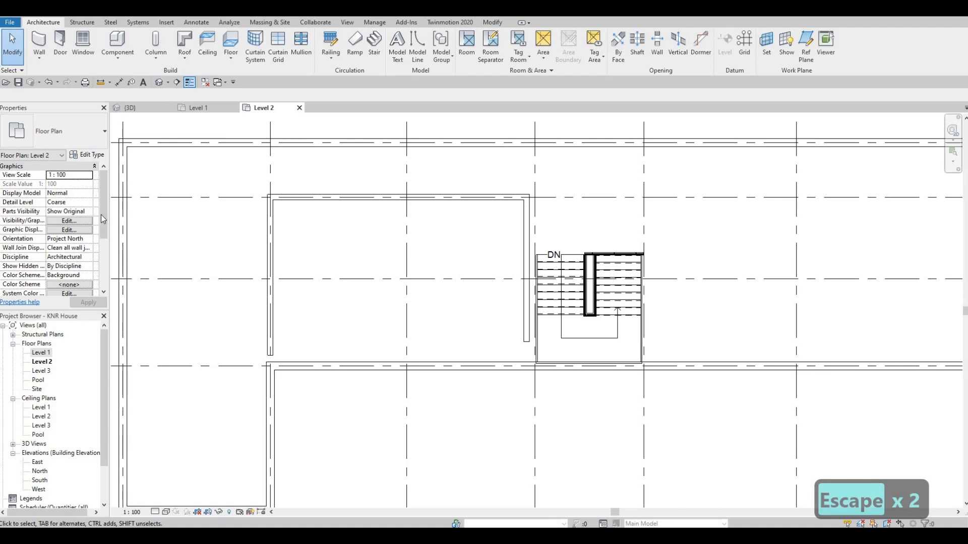
{"action": "scroll", "coordinate": [103, 249], "scroll_direction": "down", "scroll_amount": 3}
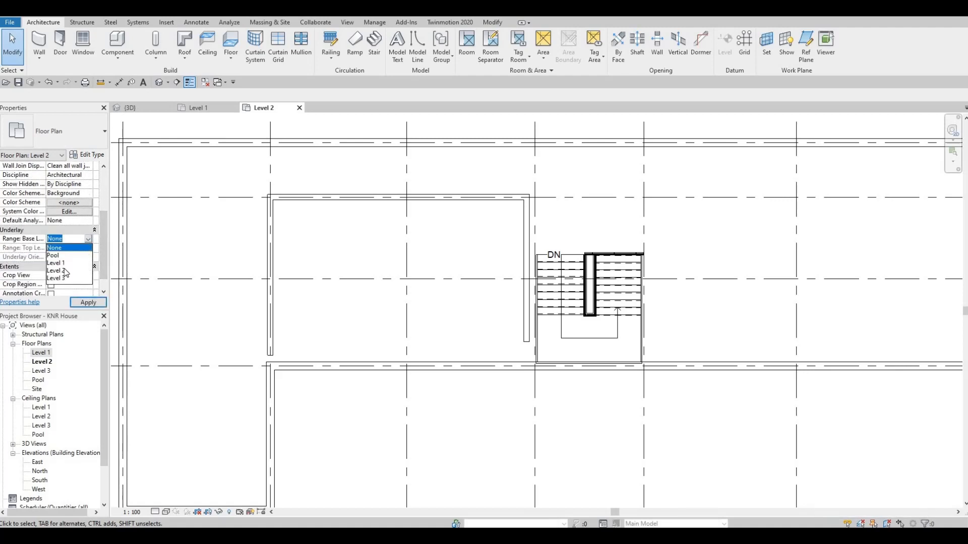
{"action": "left_click", "coordinate": [58, 262]}
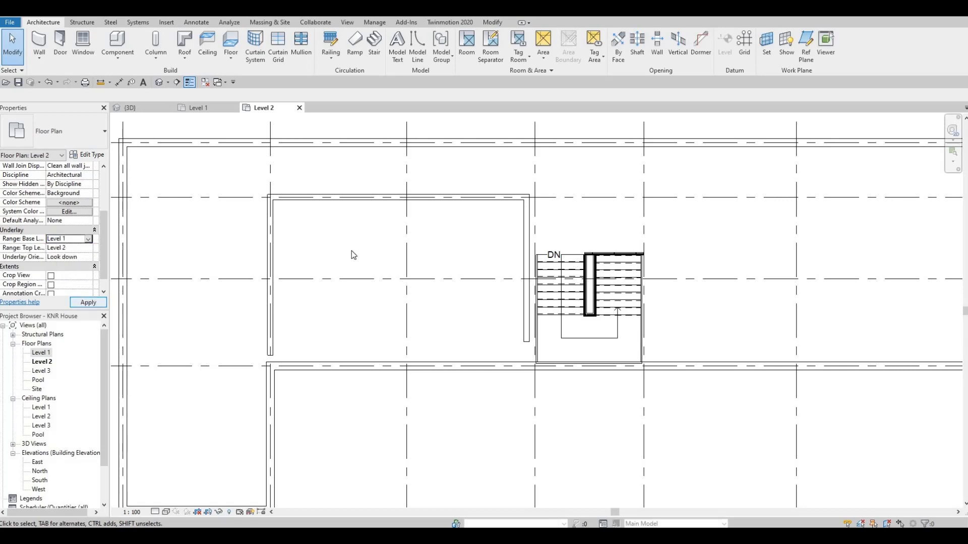
{"action": "key", "text": "Escape"}
Step: Align the interior wall near grid 4 with the stair-side face of the Level 1 wall shown in the underlay
{"action": "scroll", "coordinate": [552, 268], "scroll_direction": "up", "scroll_amount": 3}
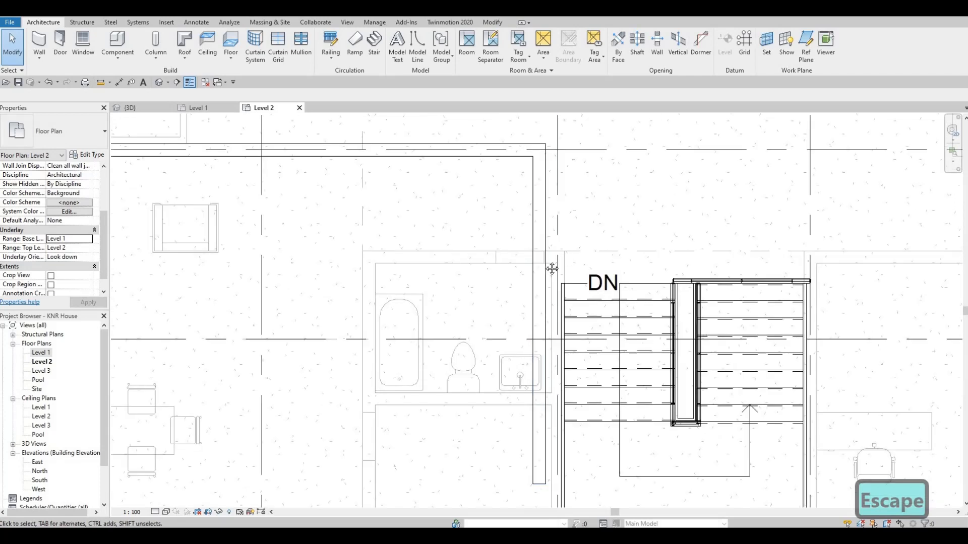
{"action": "scroll", "coordinate": [549, 264], "scroll_direction": "up", "scroll_amount": 3}
{"action": "key", "text": "a"}
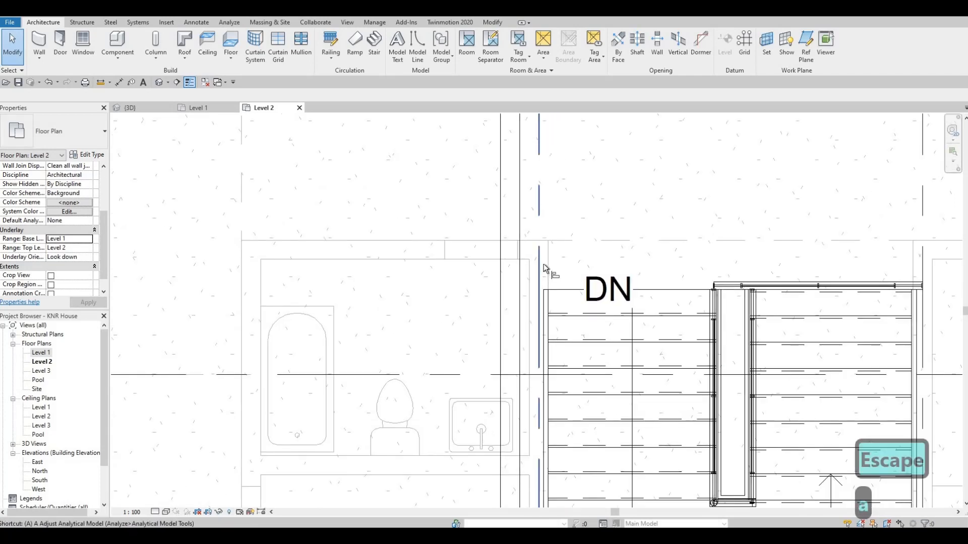
{"action": "key", "text": "l"}
{"action": "left_click", "coordinate": [547, 264]}
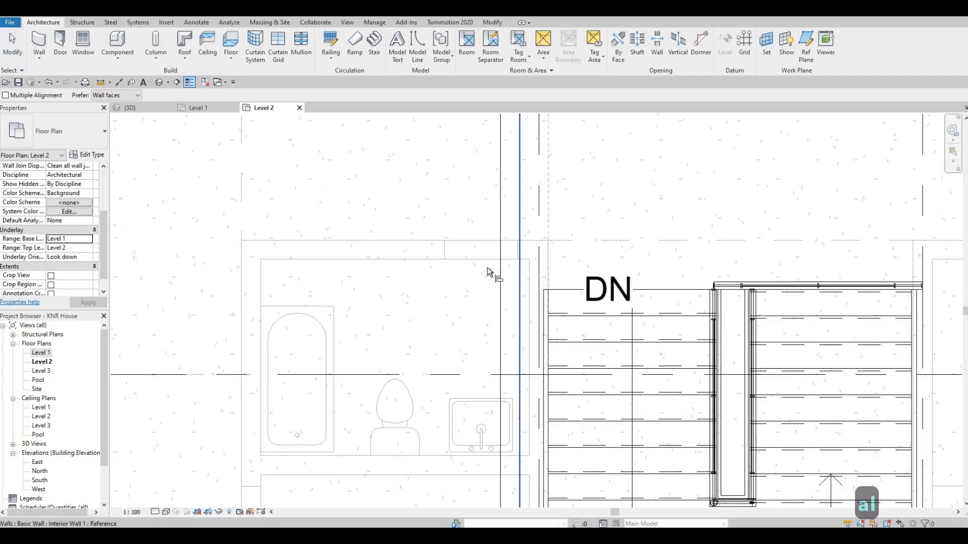
{"action": "left_click", "coordinate": [488, 272]}
{"action": "scroll", "coordinate": [484, 282], "scroll_direction": "down", "scroll_amount": 5}
{"action": "key", "text": "Escape"}
{"action": "key", "text": "Escape"}
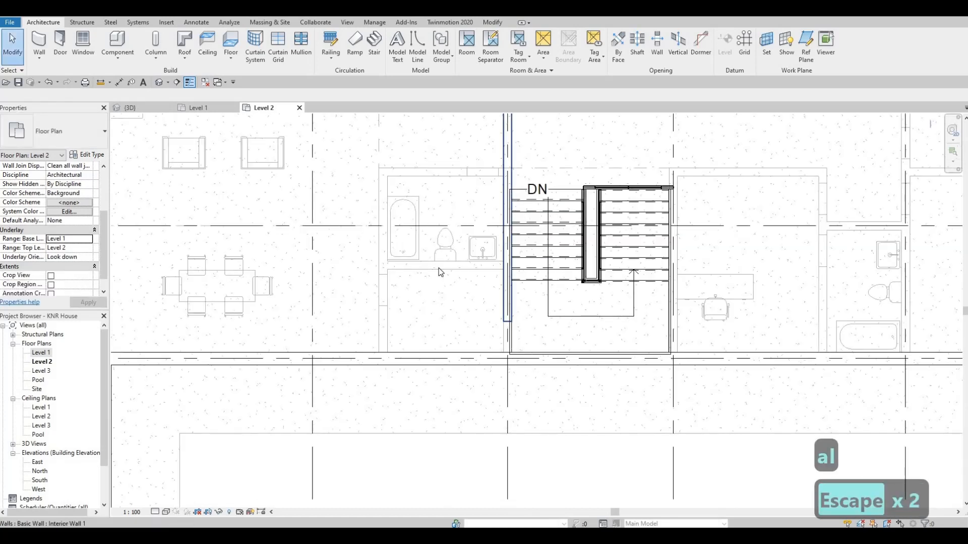
Step: Align the outer face of the interior wall on grid 2 with the inner face of the exterior wall below it
{"action": "middle_click_drag", "start_coordinate": [191, 314], "coordinate": [490, 274]}
{"action": "scroll", "coordinate": [490, 274], "scroll_direction": "down", "scroll_amount": 2}
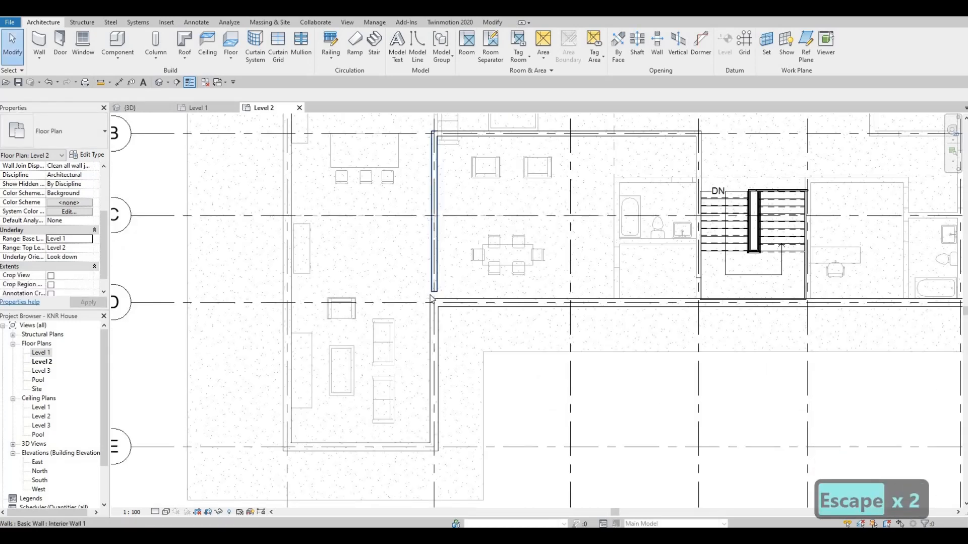
{"action": "key", "text": "a"}
{"action": "key", "text": "l"}
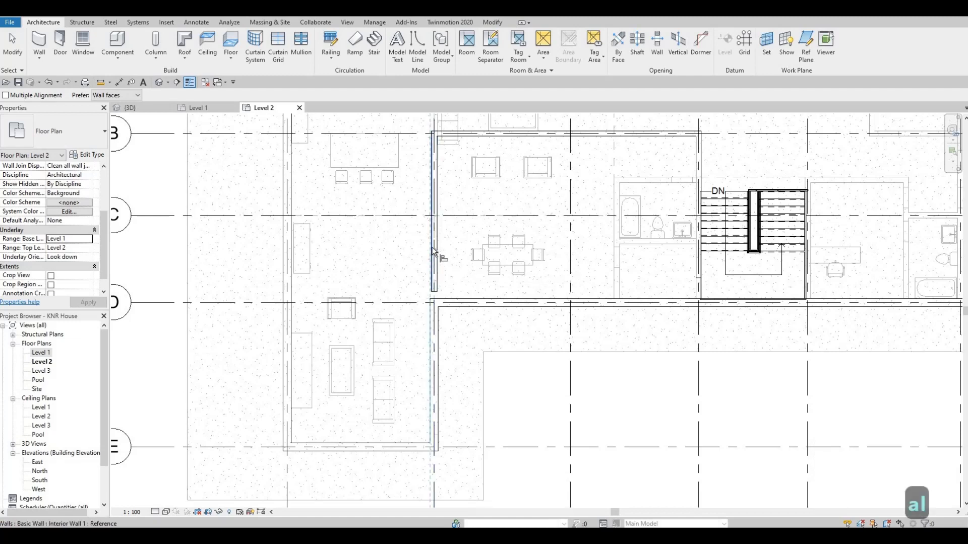
{"action": "key", "text": "Escape"}
{"action": "key", "text": "Escape"}
Step: Extend the lower end of the grid 2 interior wall to meet the exterior wall at grid D
{"action": "scroll", "coordinate": [434, 292], "scroll_direction": "up", "scroll_amount": 2}
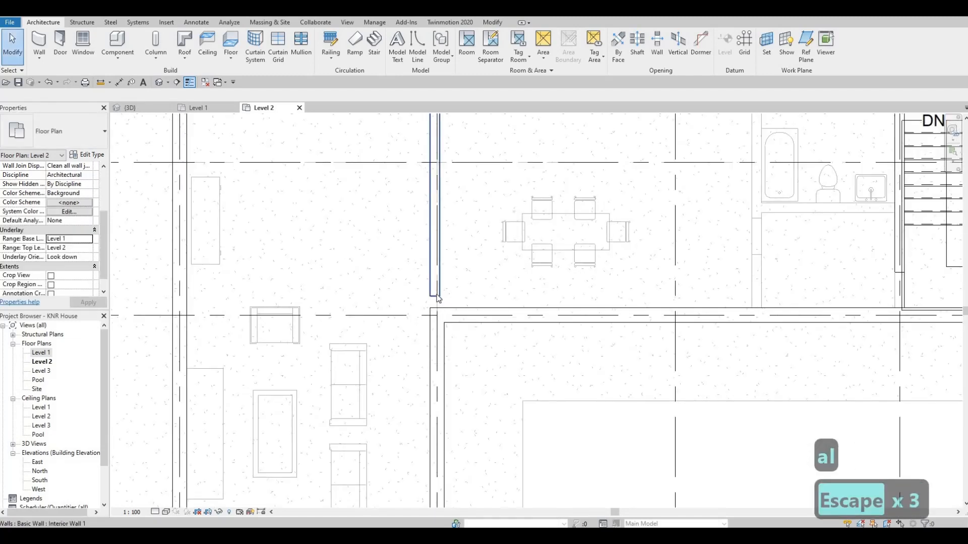
{"action": "left_click", "coordinate": [436, 296]}
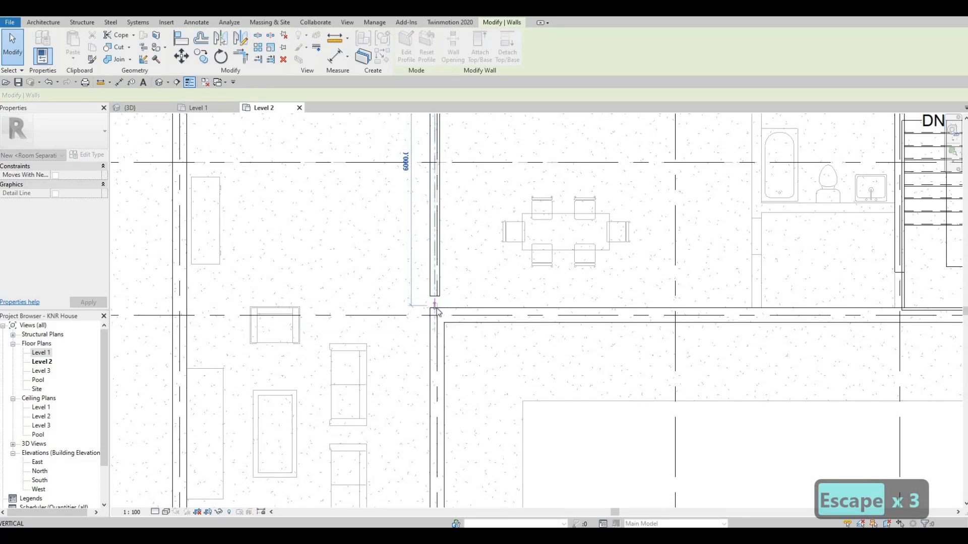
{"action": "left_click_drag", "start_coordinate": [453, 302], "coordinate": [434, 308]}
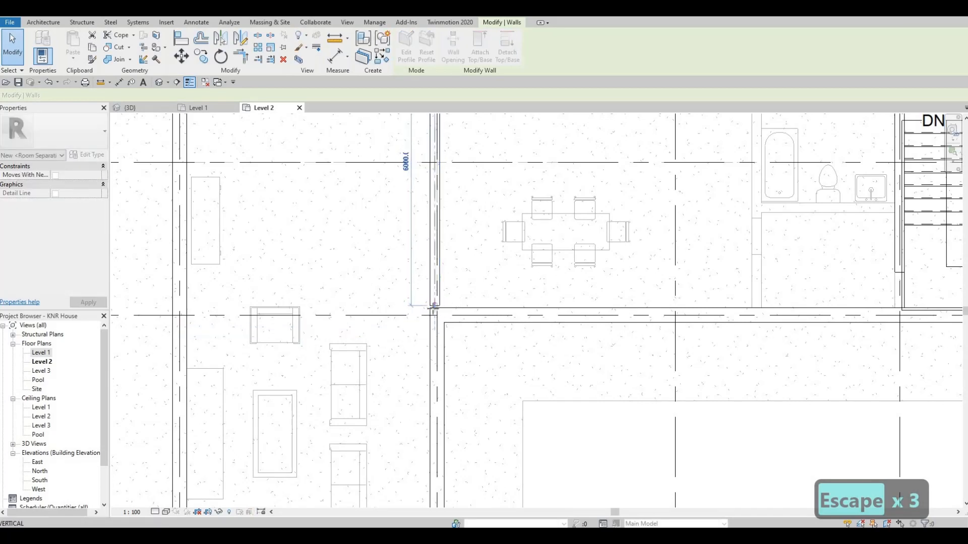
{"action": "key", "text": "Escape"}
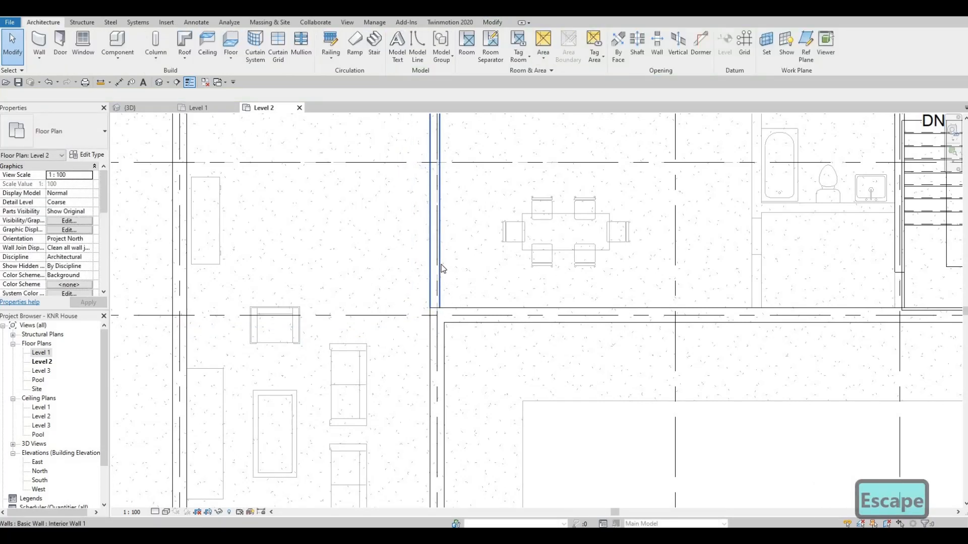
{"action": "left_click", "coordinate": [440, 268]}
{"action": "scroll", "coordinate": [480, 291], "scroll_direction": "down", "scroll_amount": 3}
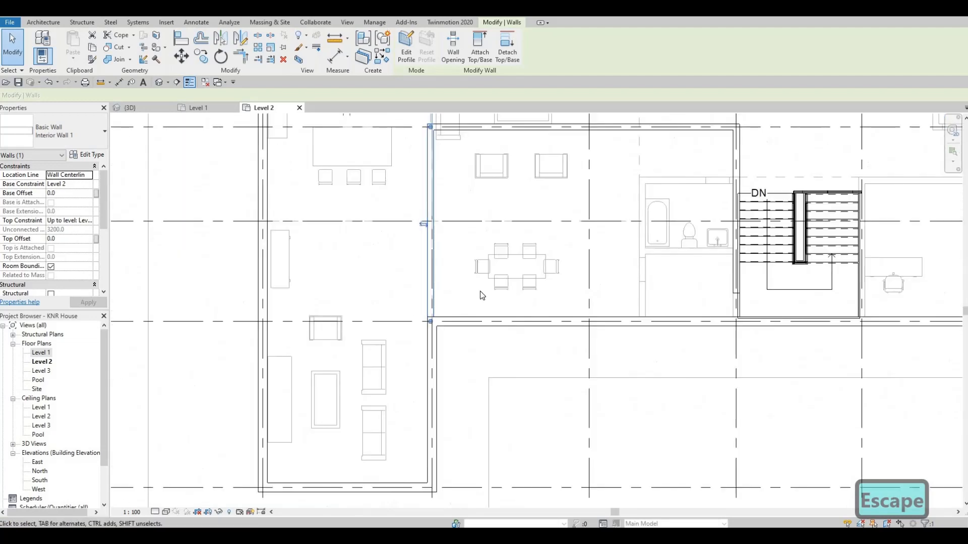
Step: Draw an Interior Wall 1 wall along grid 5, from the exterior wall at grid D past the stair to just short of grid B
{"action": "scroll", "coordinate": [576, 304], "scroll_direction": "up", "scroll_amount": 2}
{"action": "scroll", "coordinate": [577, 304], "scroll_direction": "up", "scroll_amount": 3}
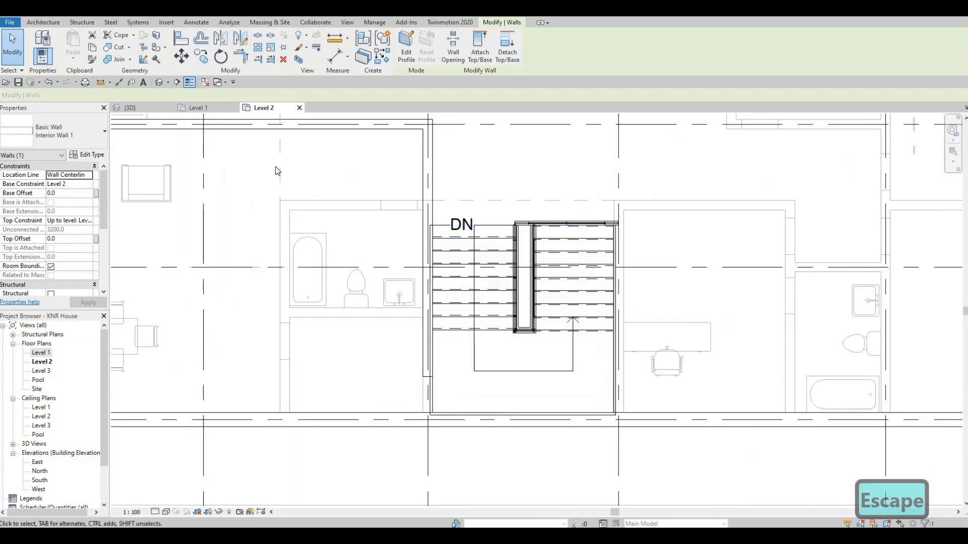
{"action": "key", "text": "Escape"}
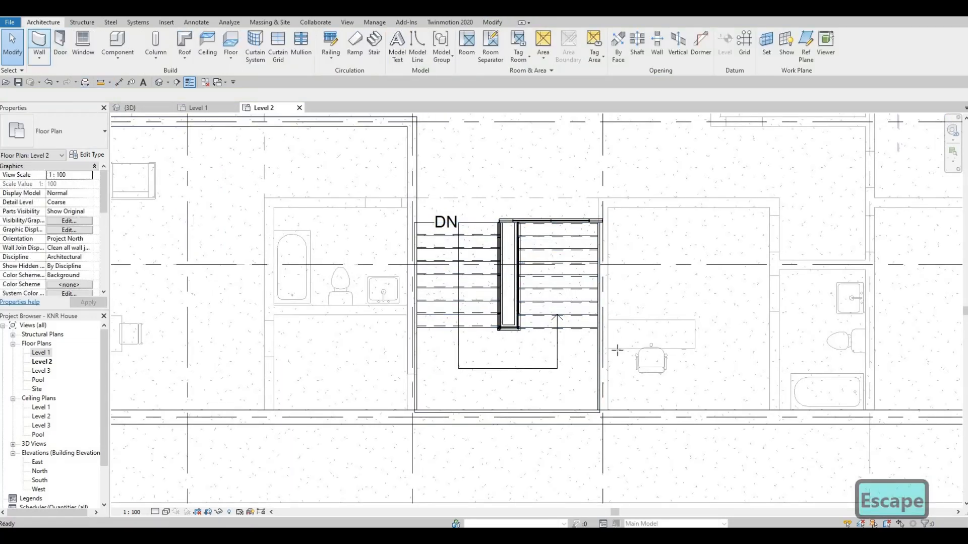
{"action": "key", "text": "w"}
{"action": "key", "text": "a"}
{"action": "scroll", "coordinate": [613, 409], "scroll_direction": "up", "scroll_amount": 4}
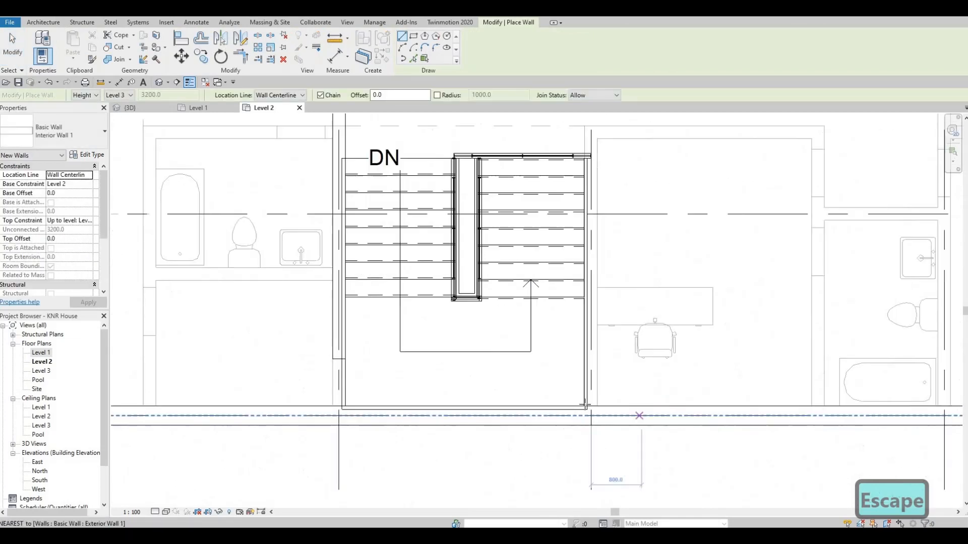
{"action": "left_click", "coordinate": [575, 403]}
{"action": "middle_click_drag", "start_coordinate": [584, 377], "coordinate": [562, 471]}
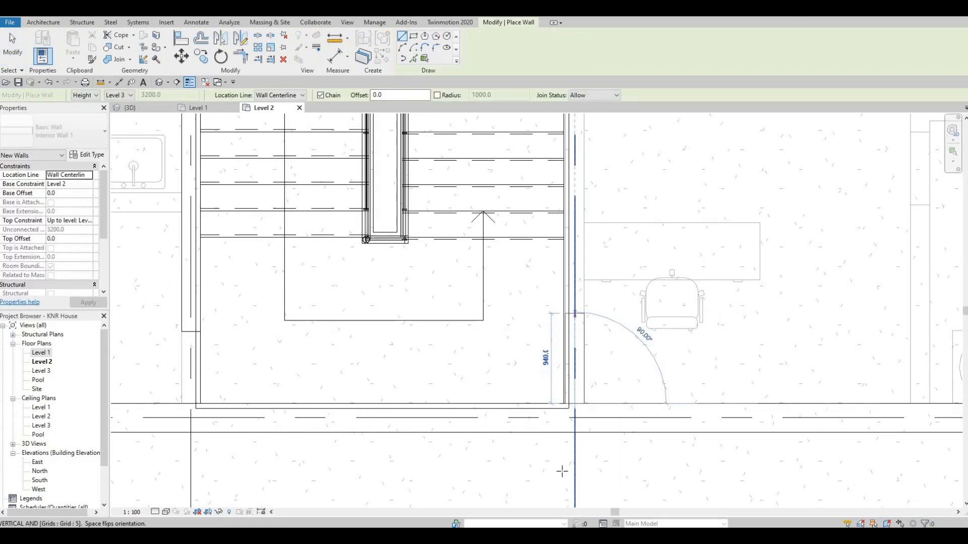
{"action": "scroll", "coordinate": [562, 471], "scroll_direction": "down", "scroll_amount": 1}
{"action": "middle_click_drag", "start_coordinate": [555, 301], "coordinate": [558, 433]}
{"action": "scroll", "coordinate": [559, 434], "scroll_direction": "down", "scroll_amount": 1}
{"action": "left_click", "coordinate": [560, 288]}
{"action": "key", "text": "Escape"}
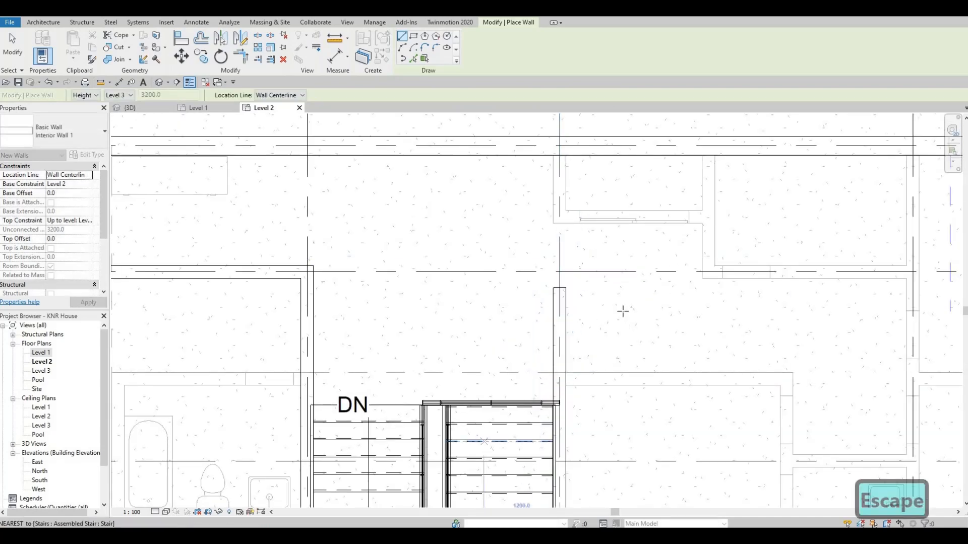
Step: Examine the interior walls on both sides of the stair against the Level 1 underlay, and leave the wall command
{"action": "middle_click_drag", "start_coordinate": [468, 454], "coordinate": [573, 335]}
{"action": "scroll", "coordinate": [572, 334], "scroll_direction": "down", "scroll_amount": 1}
{"action": "scroll", "coordinate": [616, 348], "scroll_direction": "down", "scroll_amount": 1}
{"action": "middle_click_drag", "start_coordinate": [618, 401], "coordinate": [627, 341]}
{"action": "scroll", "coordinate": [596, 341], "scroll_direction": "up", "scroll_amount": 2}
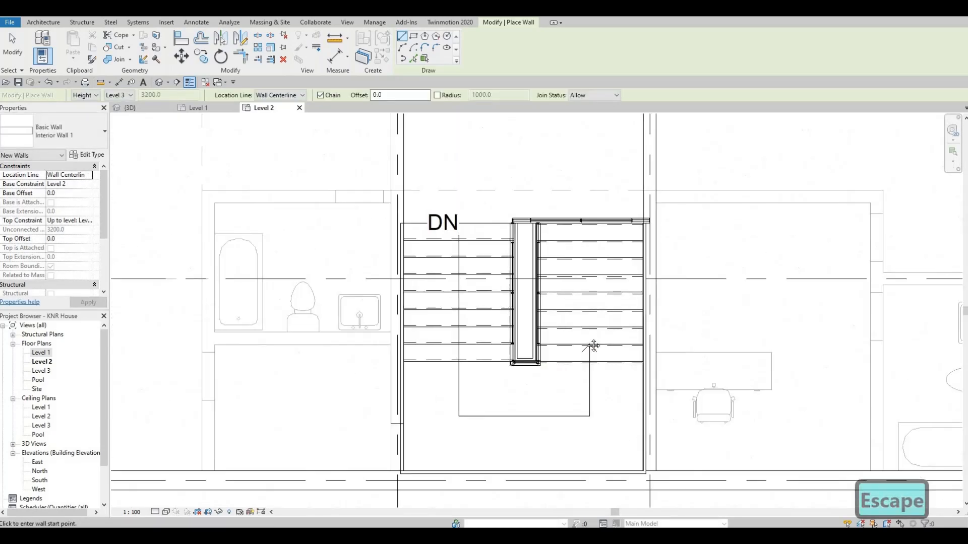
{"action": "middle_click_drag", "start_coordinate": [537, 335], "coordinate": [506, 350]}
{"action": "scroll", "coordinate": [560, 432], "scroll_direction": "up", "scroll_amount": 1}
{"action": "middle_click_drag", "start_coordinate": [560, 432], "coordinate": [592, 419]}
{"action": "scroll", "coordinate": [503, 352], "scroll_direction": "down", "scroll_amount": 2}
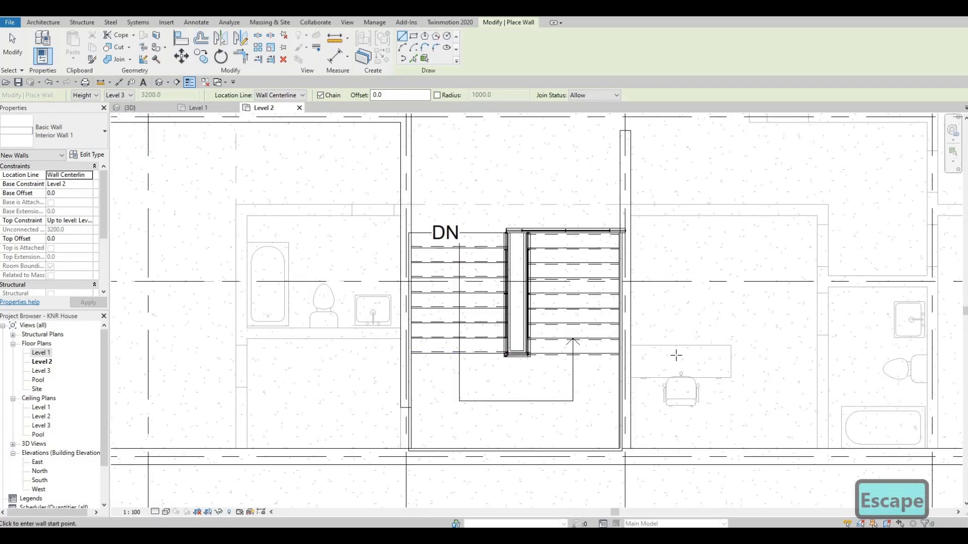
{"action": "scroll", "coordinate": [488, 399], "scroll_direction": "up", "scroll_amount": 4}
{"action": "middle_click_drag", "start_coordinate": [488, 399], "coordinate": [583, 344]}
{"action": "scroll", "coordinate": [582, 344], "scroll_direction": "down", "scroll_amount": 2}
{"action": "key", "text": "Escape"}
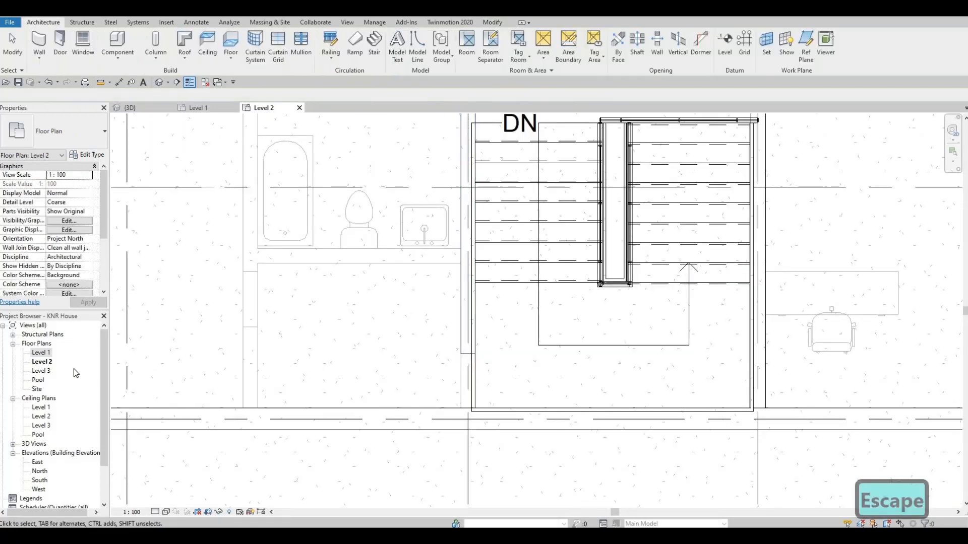
Step: Set the Level 2 plan's underlay base level to None
{"action": "scroll", "coordinate": [92, 255], "scroll_direction": "down", "scroll_amount": 3}
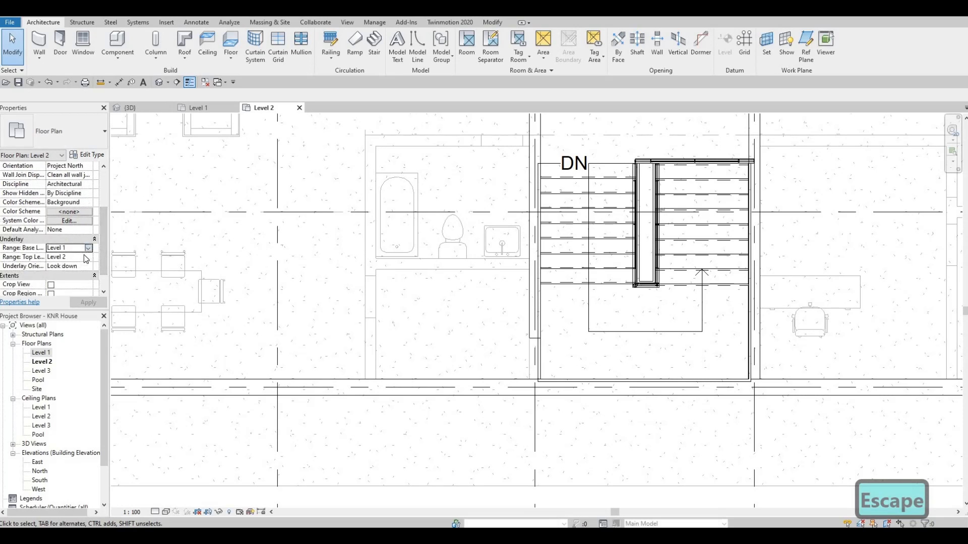
{"action": "left_click", "coordinate": [71, 258]}
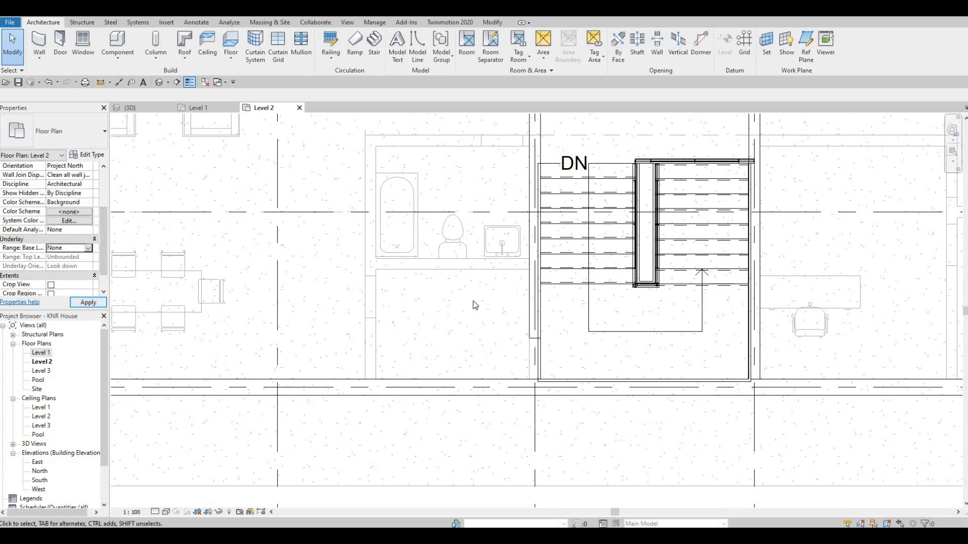
{"action": "key", "text": "Escape"}
{"action": "key", "text": "Escape"}
Step: Select the interior wall beside the stair on grid 4
{"action": "left_click", "coordinate": [533, 341]}
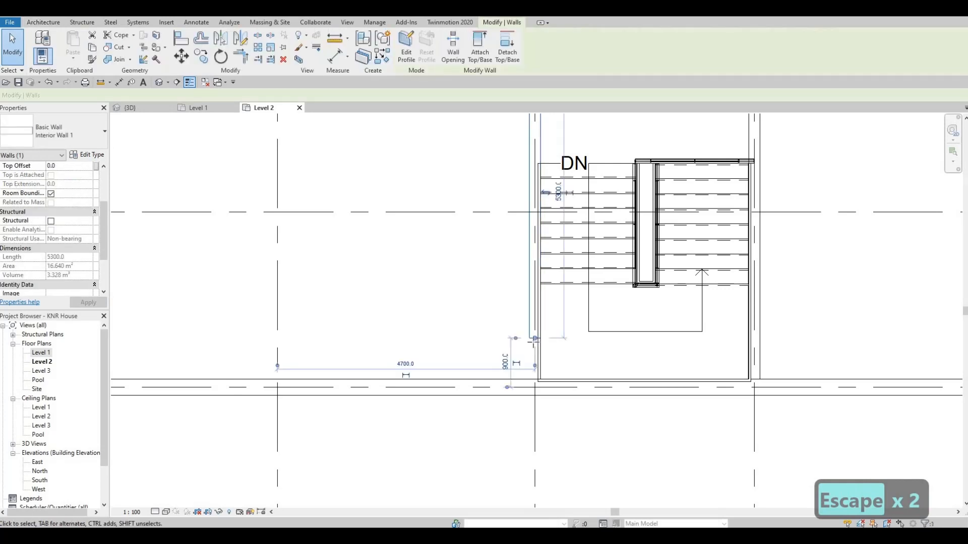
Step: Extend the lower end of the interior wall on grid 4 to the exterior wall on grid D
{"action": "left_click_drag", "start_coordinate": [535, 339], "coordinate": [534, 380]}
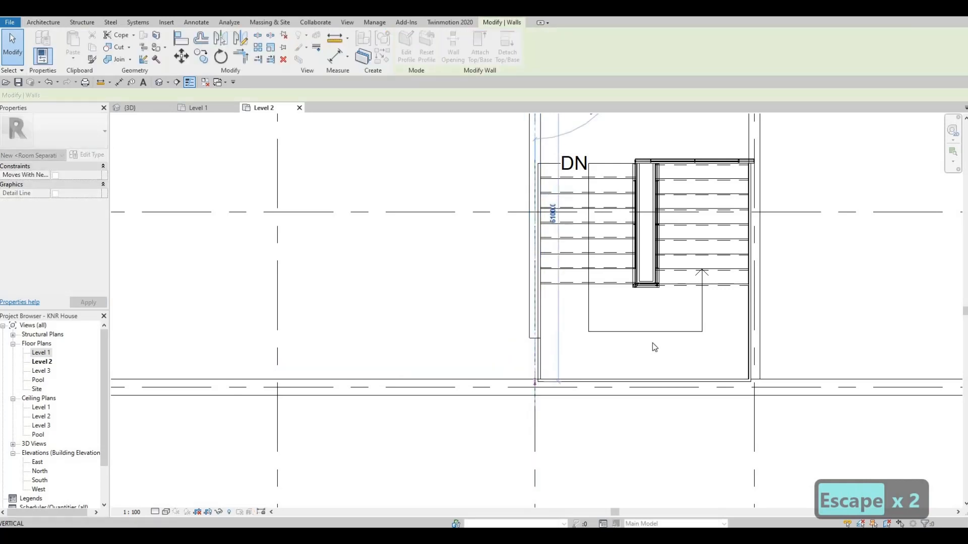
{"action": "key", "text": "Escape"}
{"action": "key", "text": "Escape"}
Step: Draw an Interior Wall 1 segment 4100 mm long along grid B, starting at its intersection with grid 5 and running toward grid 6
{"action": "middle_click_drag", "start_coordinate": [616, 355], "coordinate": [570, 387]}
{"action": "scroll", "coordinate": [570, 387], "scroll_direction": "down", "scroll_amount": 2}
{"action": "middle_click_drag", "start_coordinate": [638, 326], "coordinate": [611, 388]}
{"action": "scroll", "coordinate": [611, 389], "scroll_direction": "down", "scroll_amount": 2}
{"action": "middle_click_drag", "start_coordinate": [611, 250], "coordinate": [501, 204]}
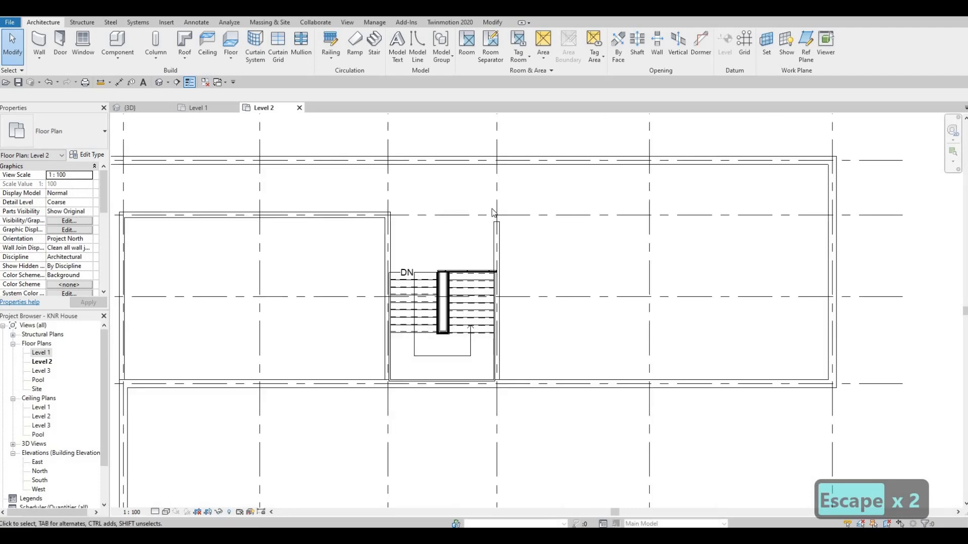
{"action": "scroll", "coordinate": [499, 211], "scroll_direction": "up", "scroll_amount": 1}
{"action": "key", "text": "w"}
{"action": "key", "text": "a"}
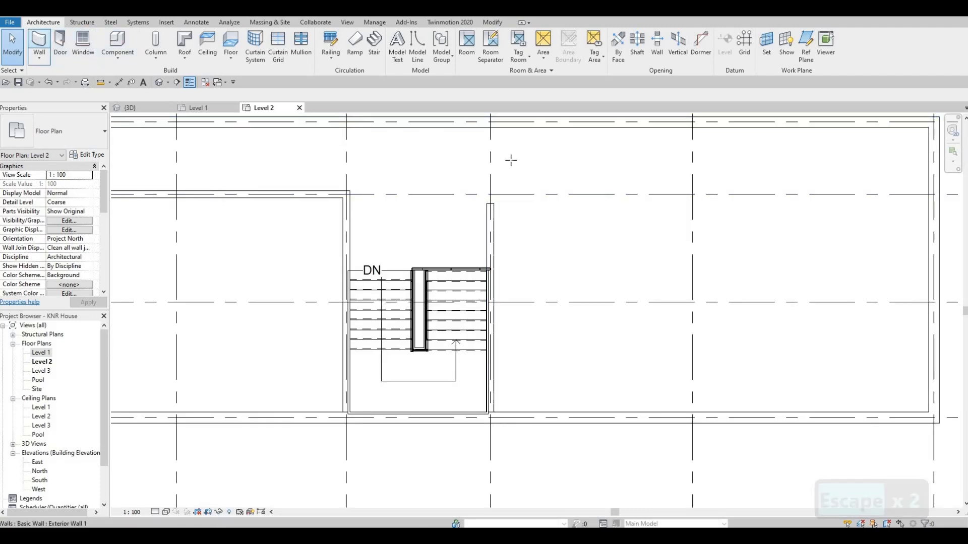
{"action": "left_click", "coordinate": [490, 194]}
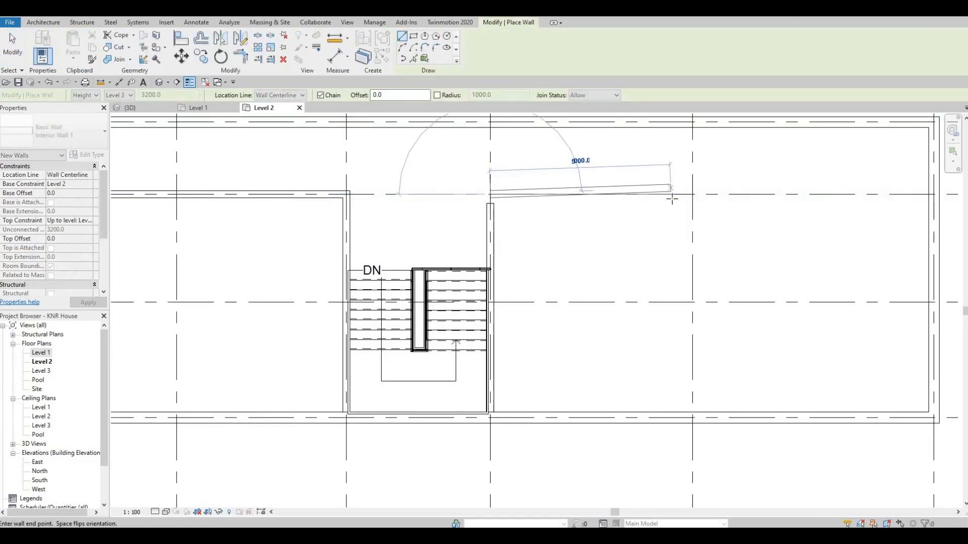
{"action": "scroll", "coordinate": [672, 199], "scroll_direction": "down", "scroll_amount": 3}
{"action": "middle_click_drag", "start_coordinate": [655, 267], "coordinate": [715, 297]}
{"action": "scroll", "coordinate": [688, 270], "scroll_direction": "down", "scroll_amount": 1}
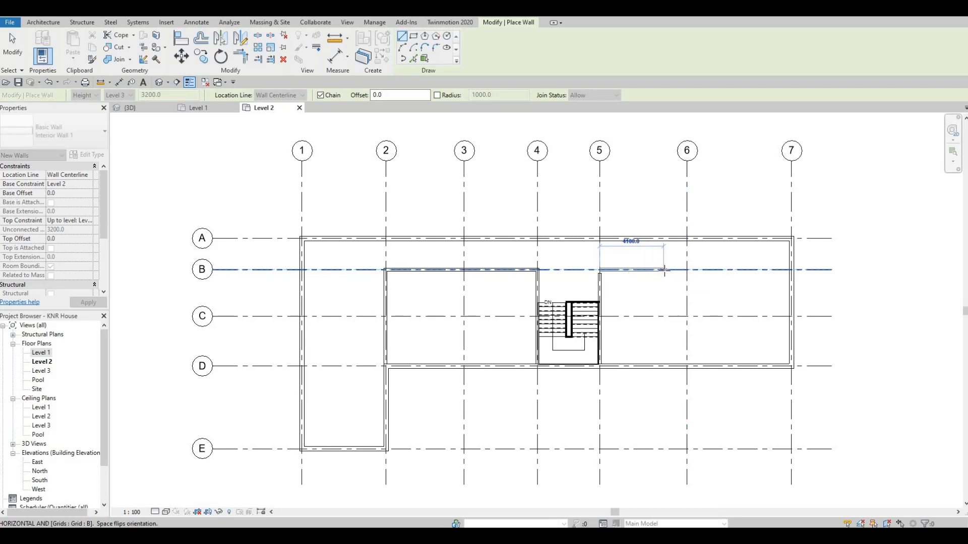
{"action": "scroll", "coordinate": [664, 270], "scroll_direction": "up", "scroll_amount": 3}
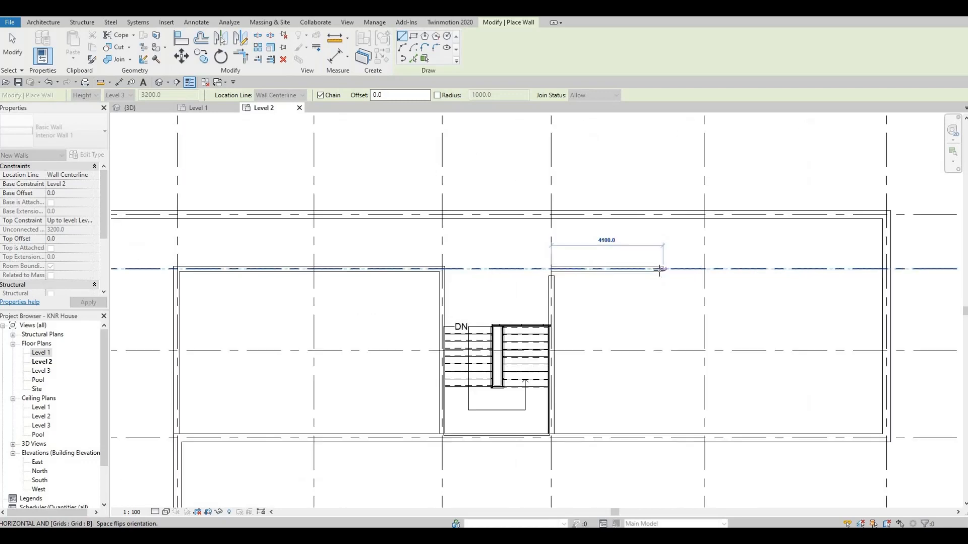
{"action": "left_click", "coordinate": [655, 319]}
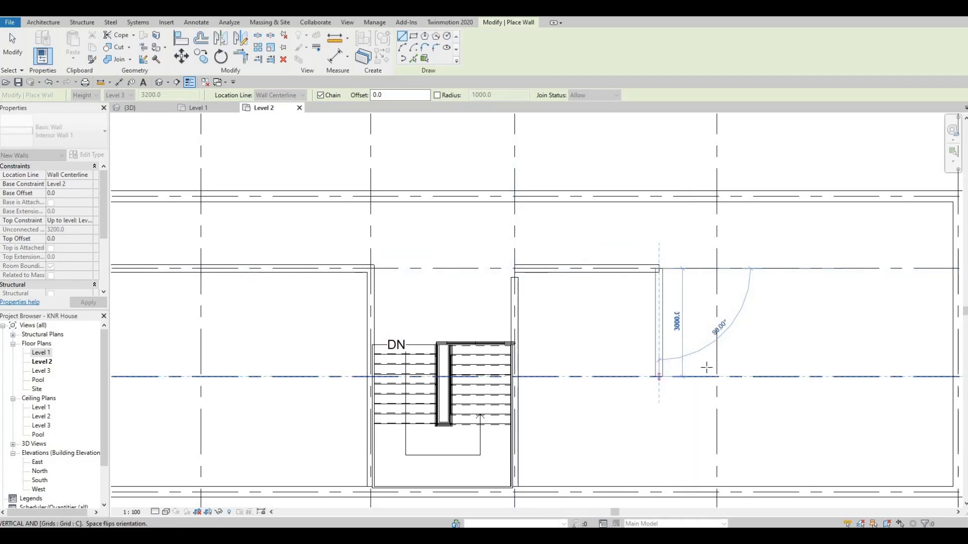
Step: Continue the interior wall 3000 mm perpendicular down to grid C, and add a 1600 mm segment along grid C to grid 6
{"action": "left_click", "coordinate": [660, 377]}
{"action": "key", "text": "Escape"}
{"action": "key", "text": "Escape"}
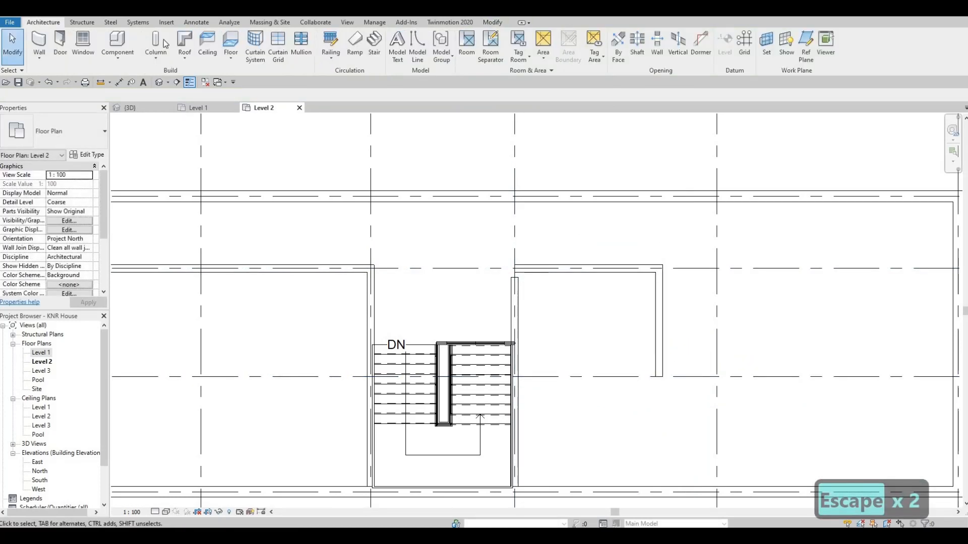
{"action": "left_click", "coordinate": [39, 40]}
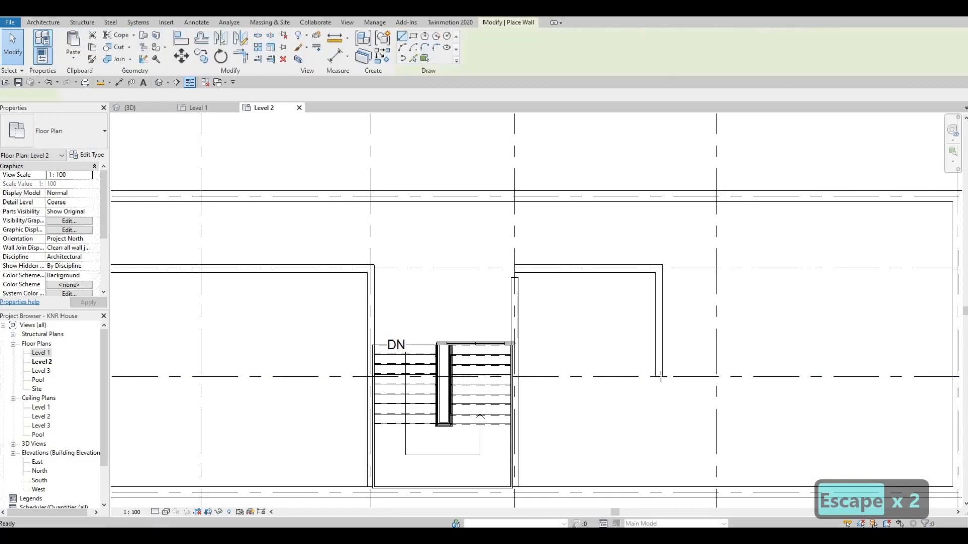
{"action": "left_click", "coordinate": [717, 377]}
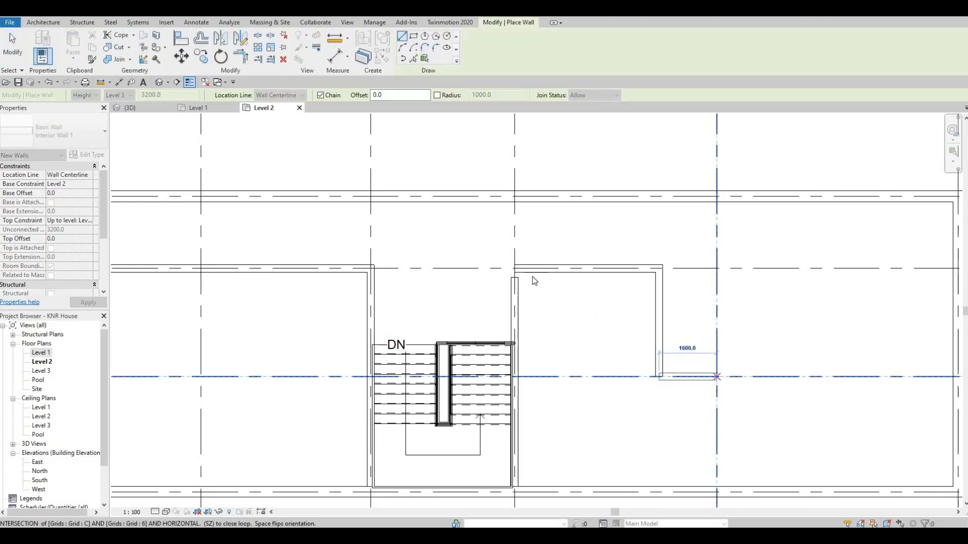
{"action": "key", "text": "Escape"}
{"action": "key", "text": "Escape"}
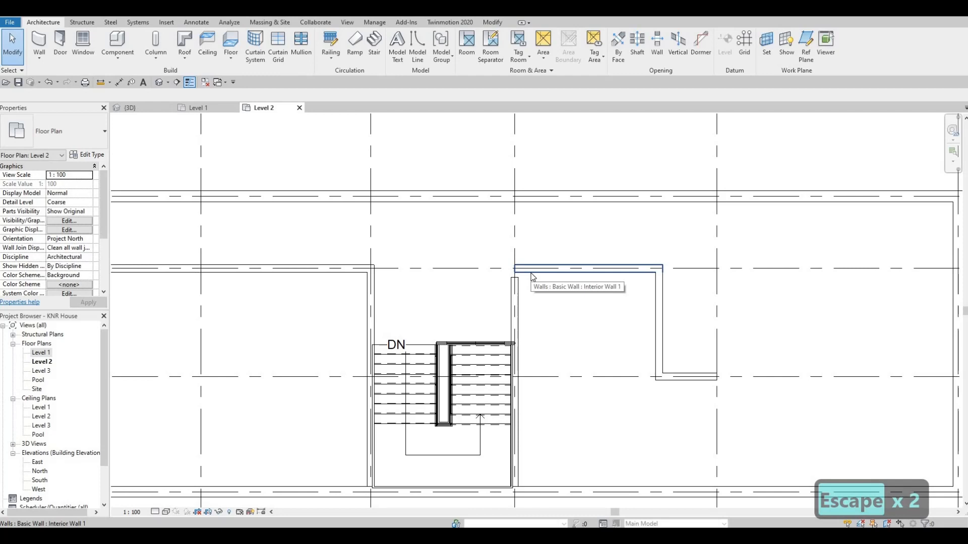
Step: Trim the interior walls on grid B and grid 5 into a corner beside the stair
{"action": "key", "text": "t"}
{"action": "key", "text": "r"}
{"action": "left_click", "coordinate": [531, 273]}
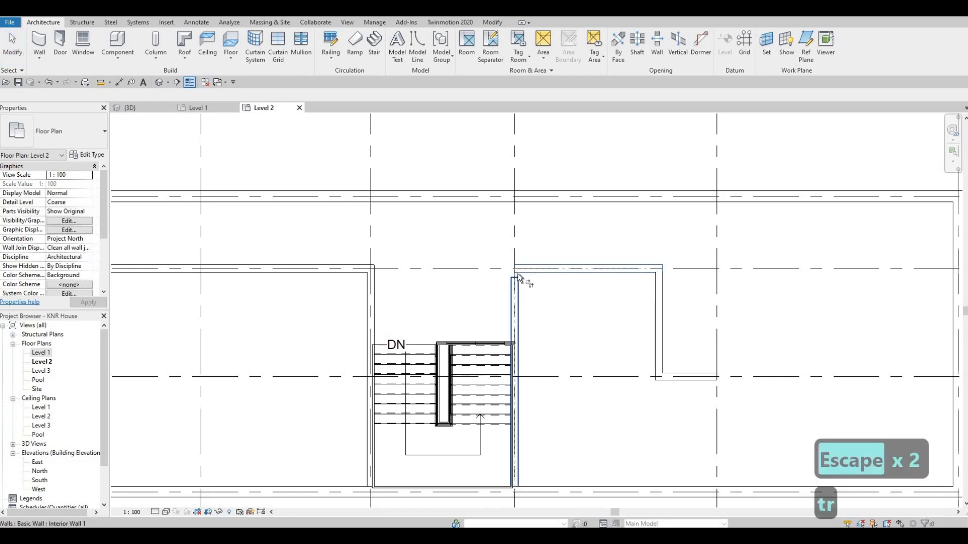
{"action": "left_click", "coordinate": [513, 310]}
{"action": "scroll", "coordinate": [443, 281], "scroll_direction": "down", "scroll_amount": 3}
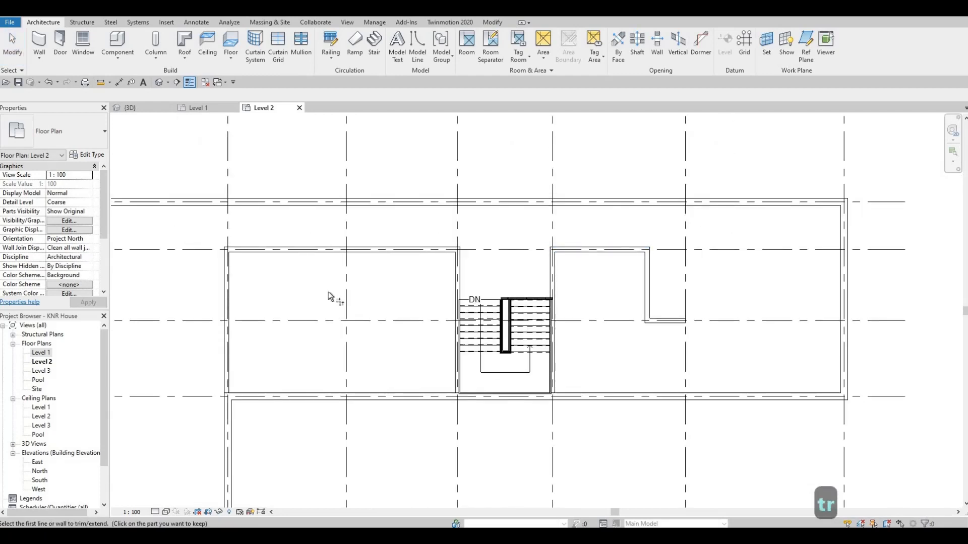
{"action": "middle_click_drag", "start_coordinate": [596, 274], "coordinate": [698, 307]}
{"action": "key", "text": "Escape"}
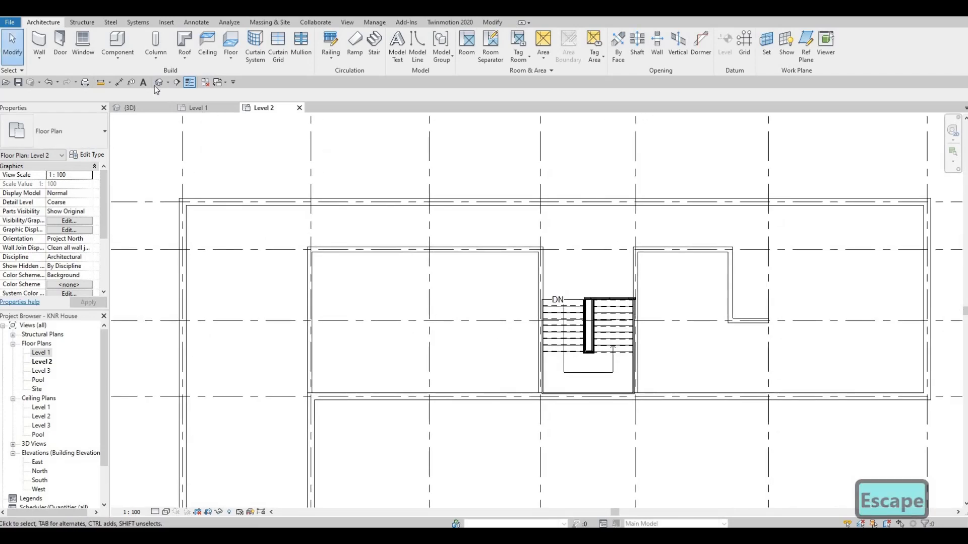
Step: Draw an interior wall along grid 6 from the exterior wall on grid A to the exterior wall on grid D
{"action": "key", "text": "F1"}
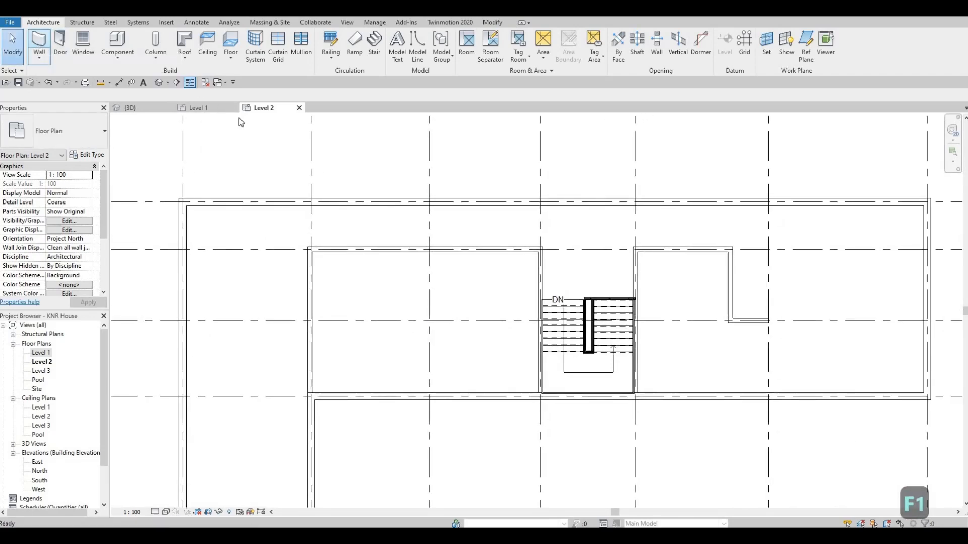
{"action": "key", "text": "w"}
{"action": "key", "text": "a"}
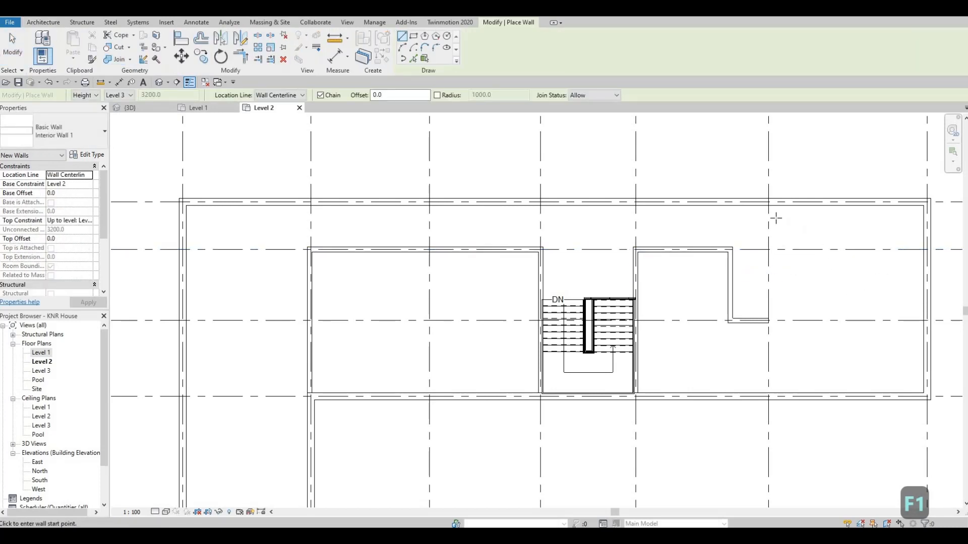
{"action": "scroll", "coordinate": [767, 207], "scroll_direction": "down", "scroll_amount": 2}
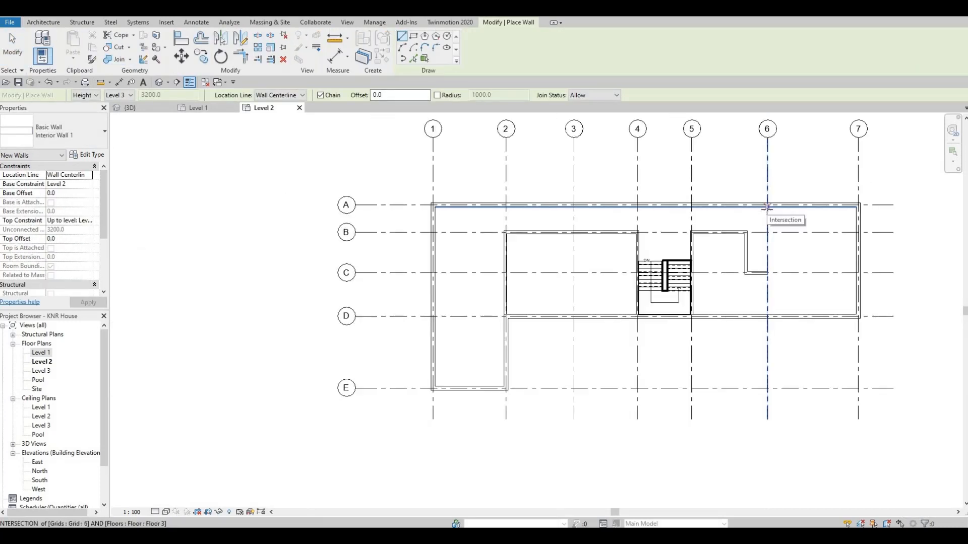
{"action": "scroll", "coordinate": [767, 206], "scroll_direction": "up", "scroll_amount": 1}
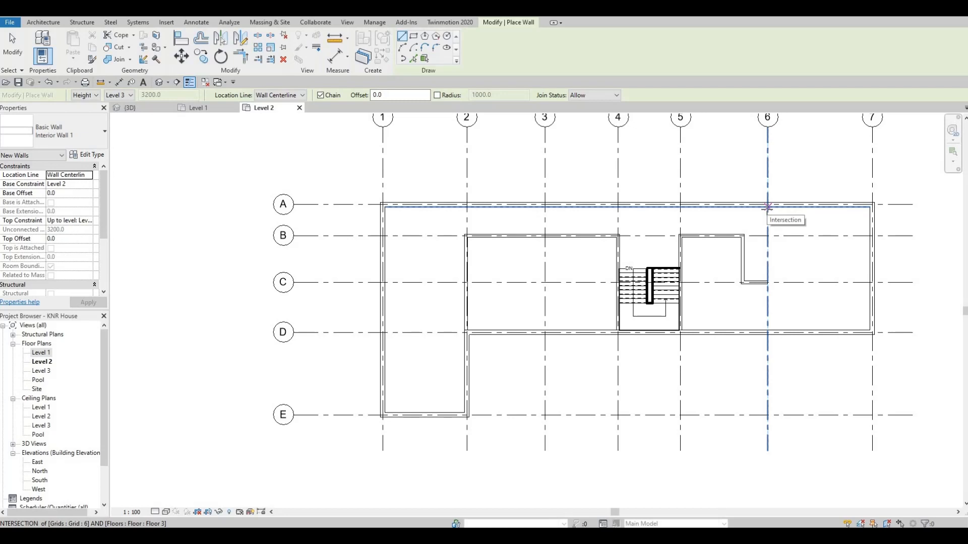
{"action": "left_click", "coordinate": [767, 207]}
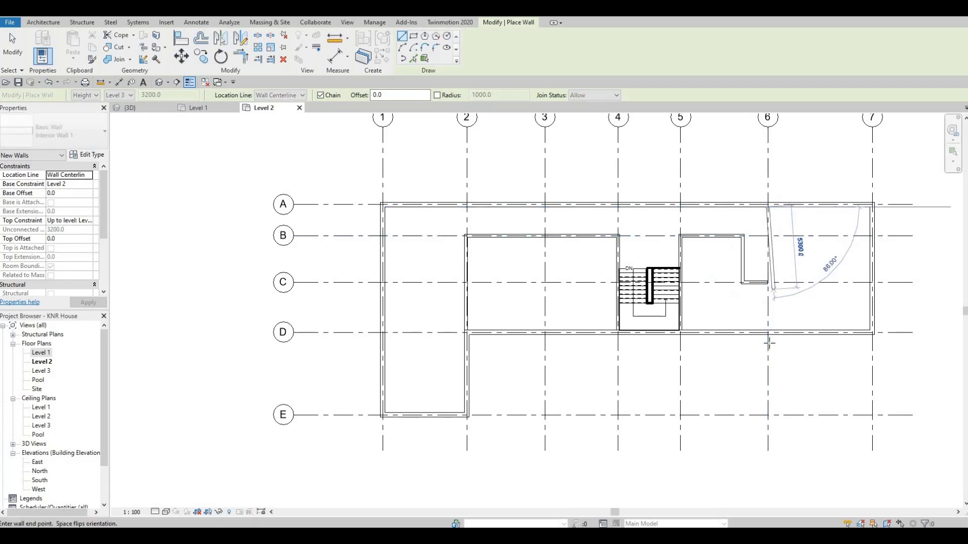
{"action": "left_click", "coordinate": [768, 332]}
{"action": "key", "text": "Escape"}
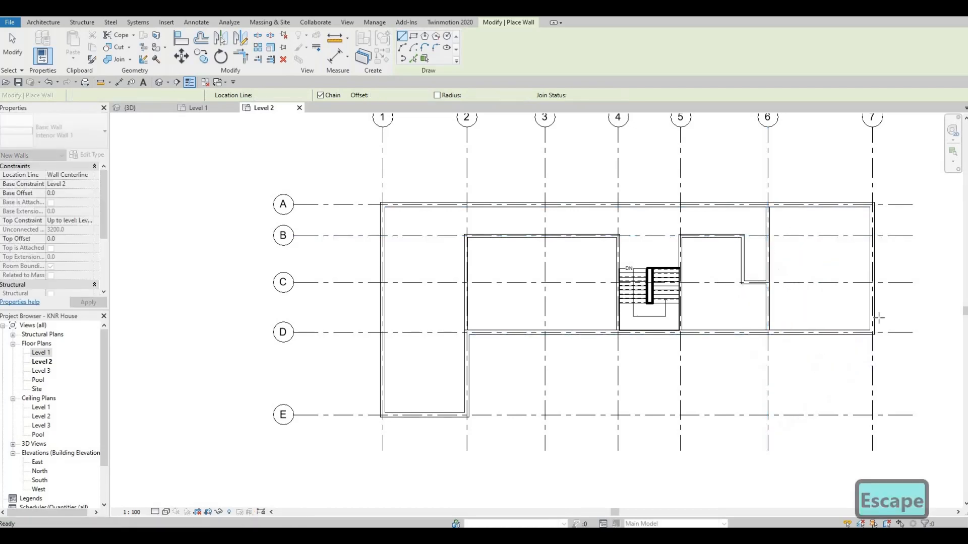
Step: Draw a horizontal interior wall from the midpoint of the grid 6 wall to the exterior wall on grid 7
{"action": "middle_click_drag", "start_coordinate": [744, 268], "coordinate": [685, 273]}
{"action": "scroll", "coordinate": [683, 270], "scroll_direction": "up", "scroll_amount": 2}
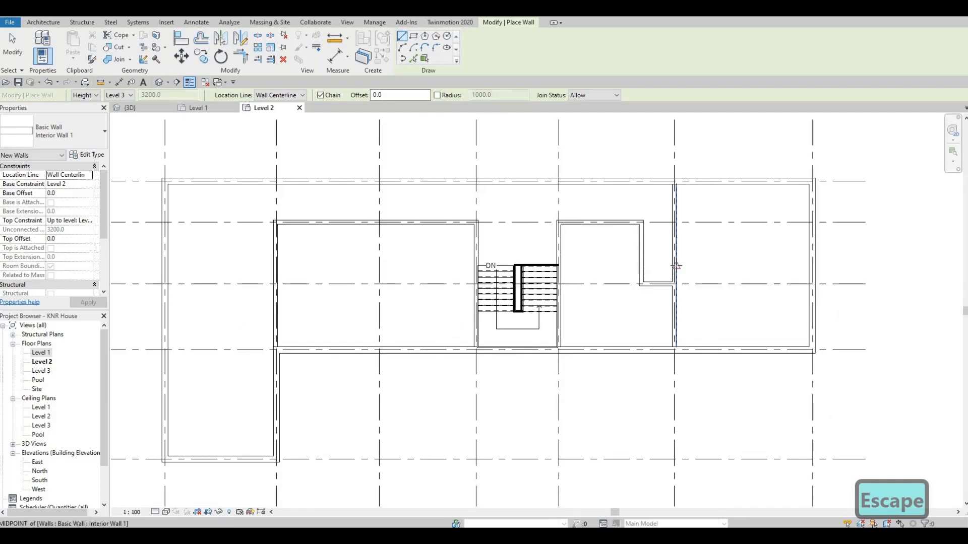
{"action": "scroll", "coordinate": [676, 266], "scroll_direction": "up", "scroll_amount": 2}
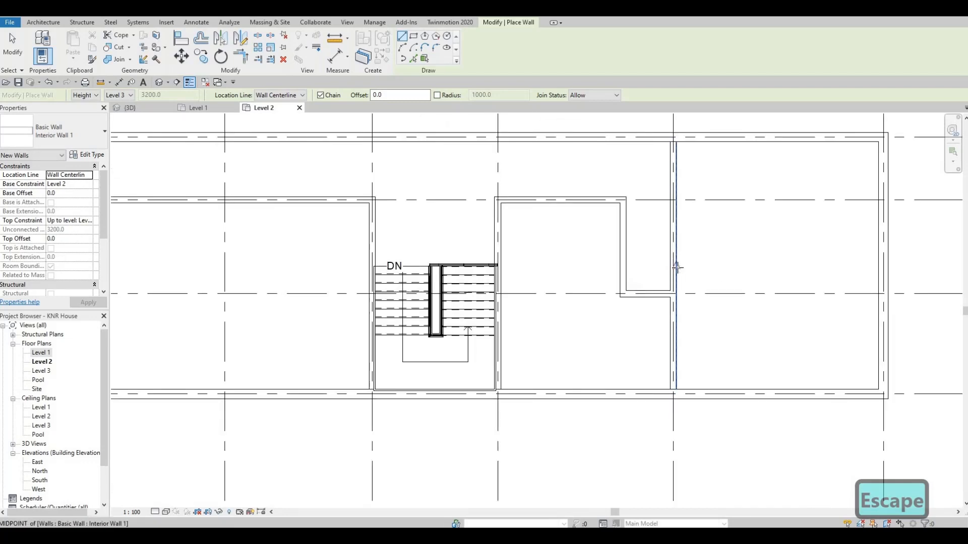
{"action": "left_click", "coordinate": [729, 266]}
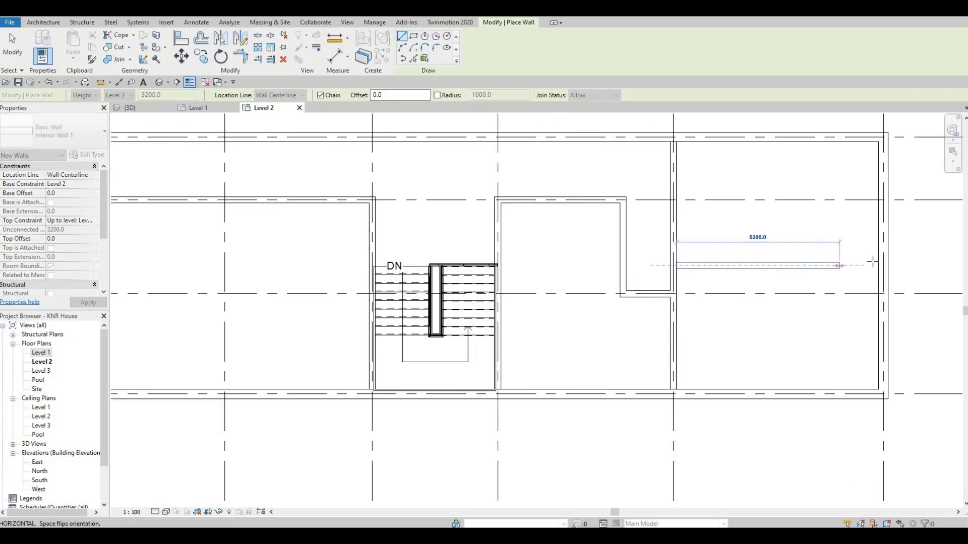
{"action": "left_click", "coordinate": [777, 315]}
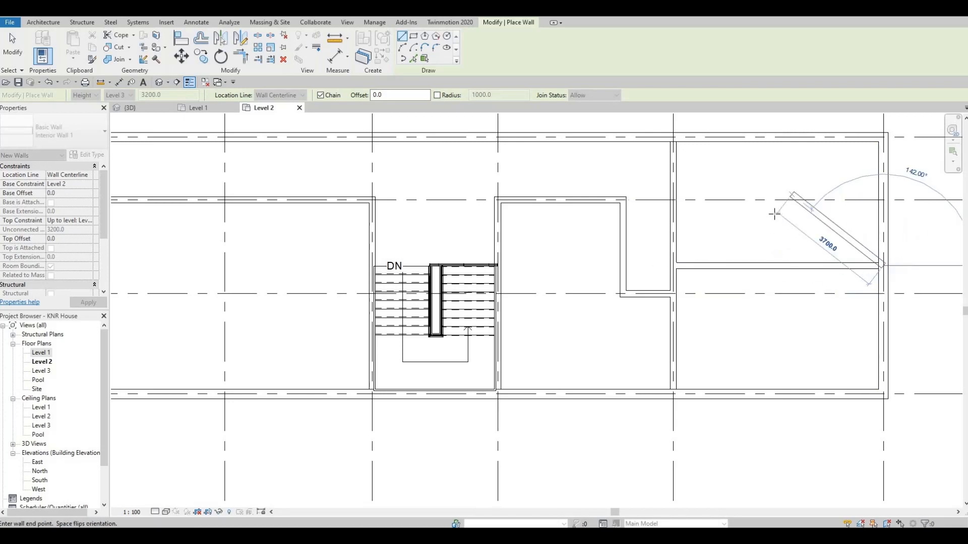
{"action": "key", "text": "Escape"}
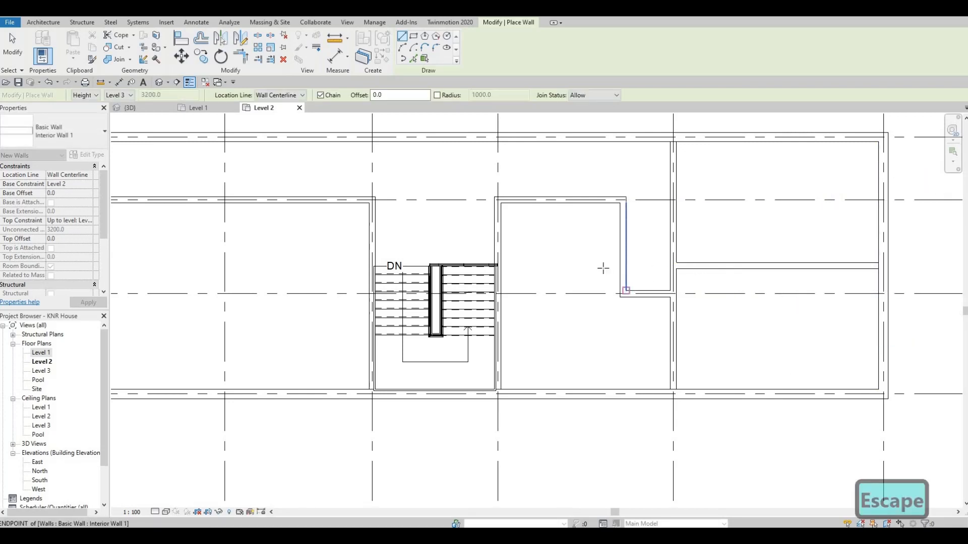
Step: Draw an interior wall from the exterior wall on grid A down to grid C, offset 1800 mm from grid 2 toward grid 1
{"action": "scroll", "coordinate": [663, 267], "scroll_direction": "down", "scroll_amount": 3}
{"action": "scroll", "coordinate": [497, 281], "scroll_direction": "up", "scroll_amount": 2}
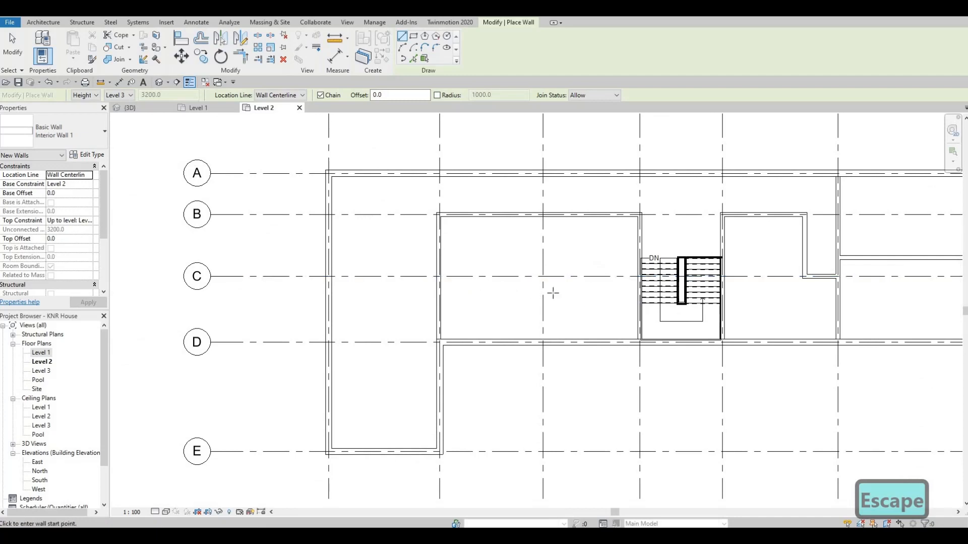
{"action": "middle_click_drag", "start_coordinate": [378, 234], "coordinate": [433, 229]}
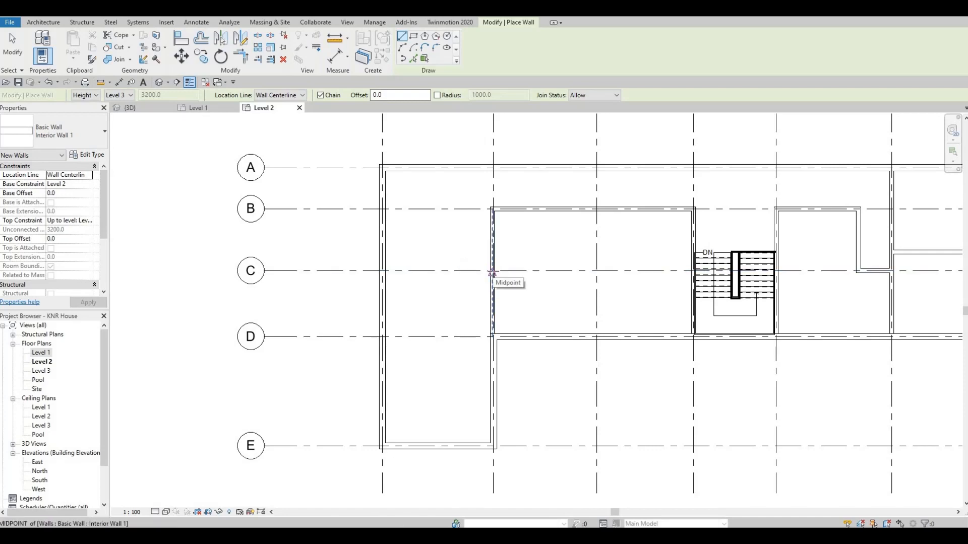
{"action": "key", "text": "F1"}
{"action": "middle_click_drag", "start_coordinate": [448, 181], "coordinate": [464, 233]}
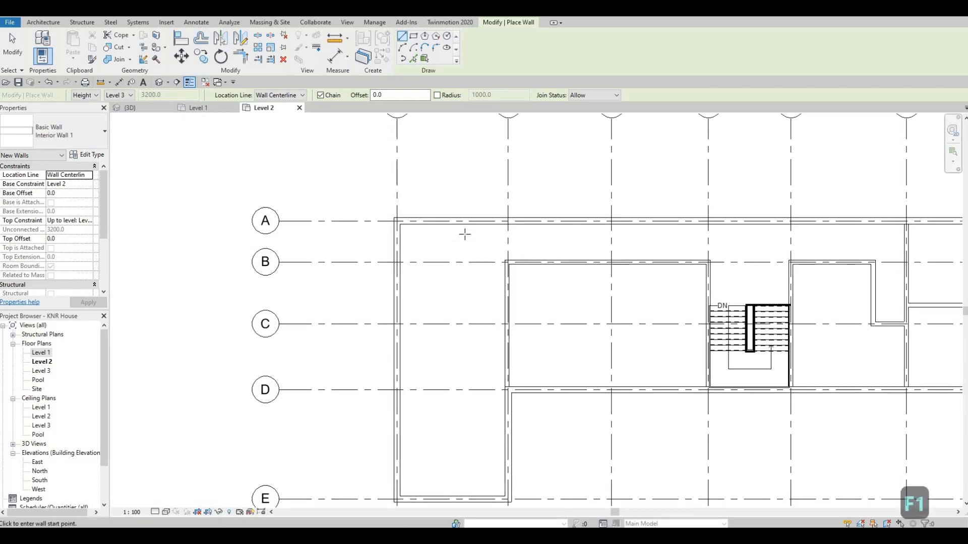
{"action": "scroll", "coordinate": [450, 231], "scroll_direction": "down", "scroll_amount": 1}
{"action": "scroll", "coordinate": [450, 231], "scroll_direction": "down", "scroll_amount": 1}
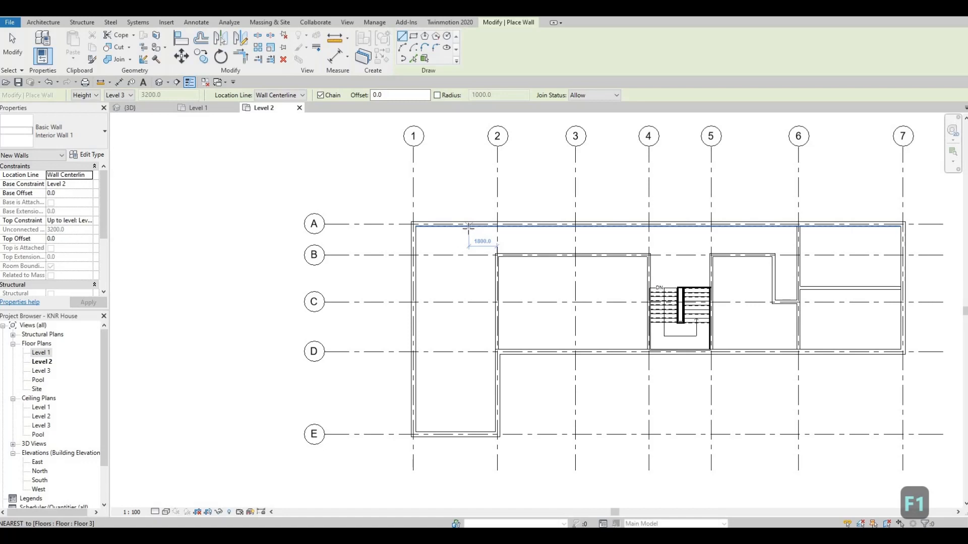
{"action": "left_click", "coordinate": [468, 227]}
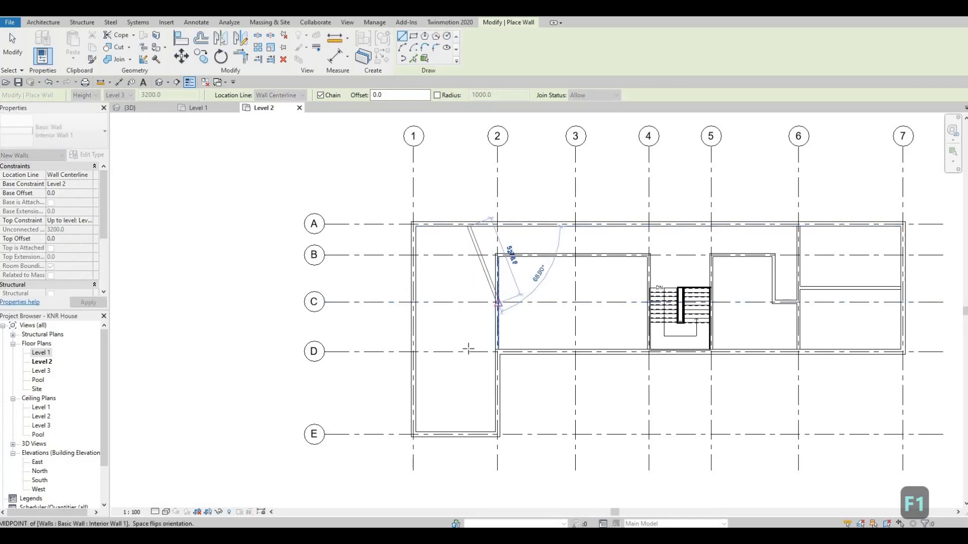
{"action": "left_click", "coordinate": [469, 303]}
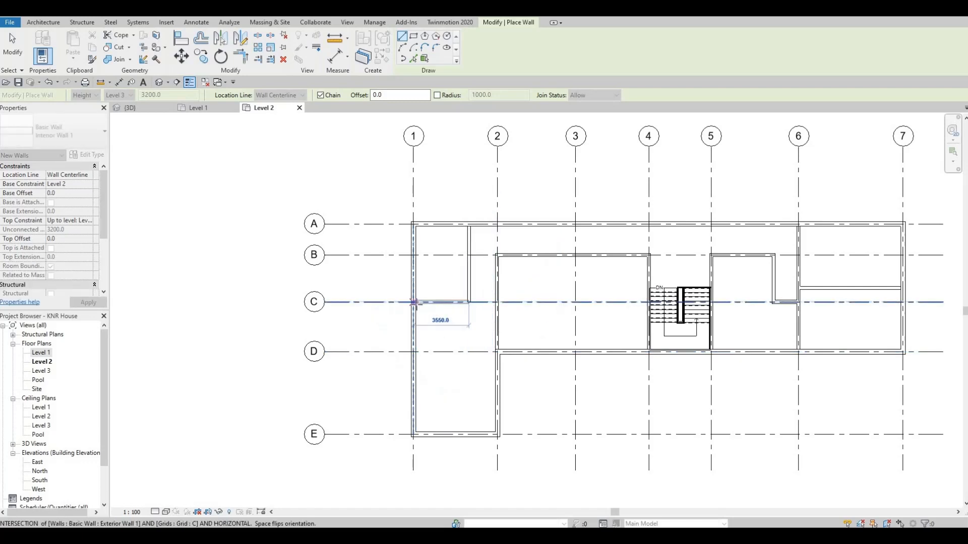
Step: Close off the corner room with a 3550 mm interior wall along grid C to the exterior wall on grid 1
{"action": "left_click", "coordinate": [414, 303]}
{"action": "key", "text": "Escape"}
{"action": "key", "text": "Escape"}
{"action": "scroll", "coordinate": [455, 247], "scroll_direction": "up", "scroll_amount": 2}
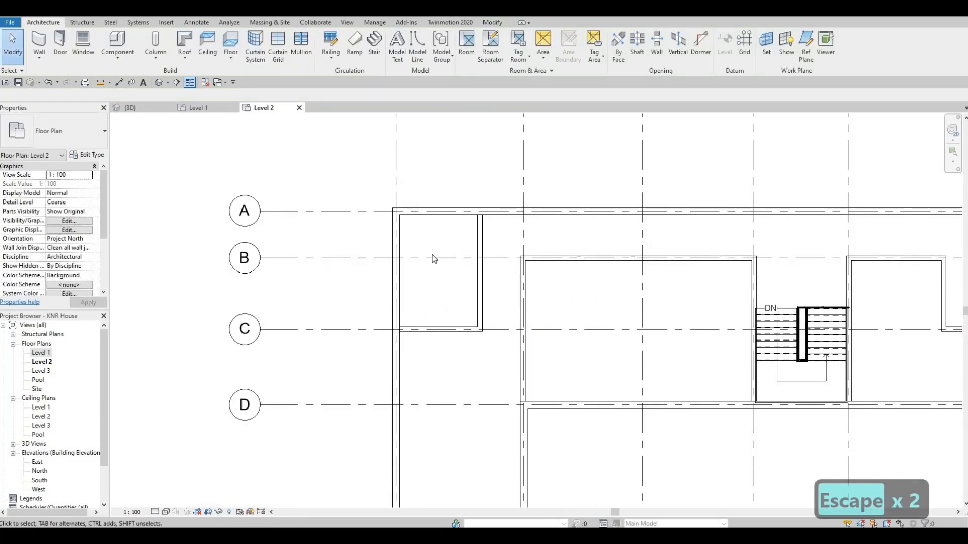
Step: Draw a short interior wall along grid 3 from the exterior wall on grid A to the interior wall on grid B
{"action": "scroll", "coordinate": [437, 270], "scroll_direction": "down", "scroll_amount": 2}
{"action": "middle_click_drag", "start_coordinate": [439, 268], "coordinate": [471, 242]}
{"action": "scroll", "coordinate": [463, 245], "scroll_direction": "up", "scroll_amount": 1}
{"action": "middle_click_drag", "start_coordinate": [542, 301], "coordinate": [542, 307]}
{"action": "middle_click_drag", "start_coordinate": [289, 250], "coordinate": [165, 293]}
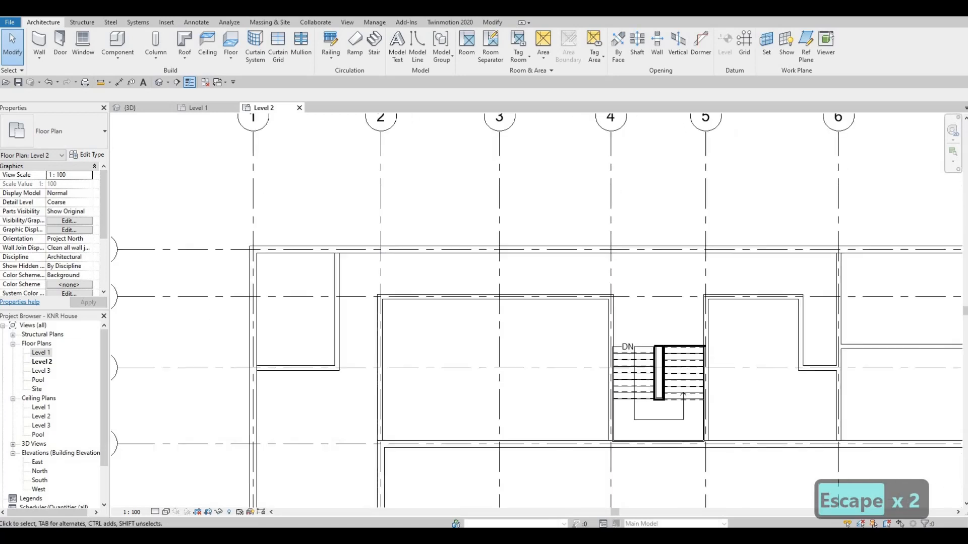
{"action": "left_click", "coordinate": [38, 43]}
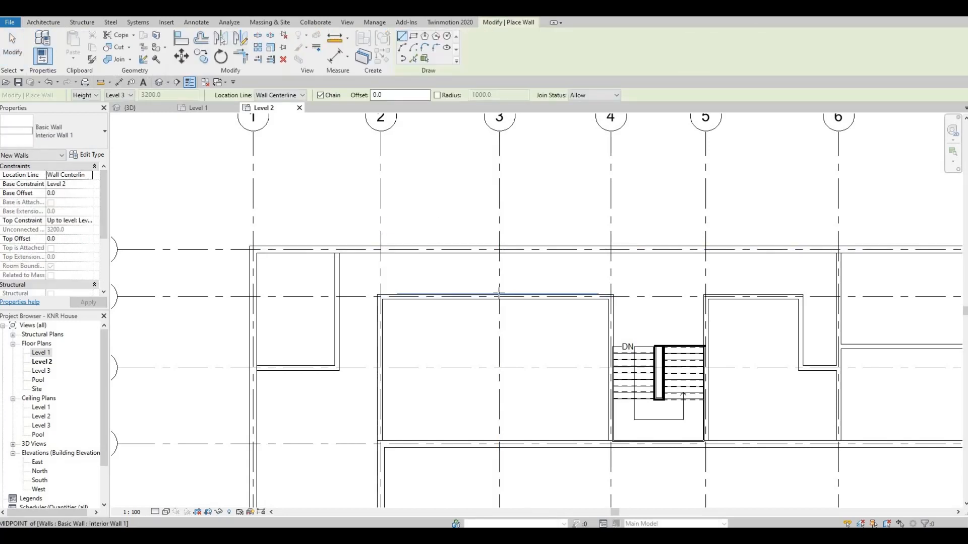
{"action": "scroll", "coordinate": [499, 293], "scroll_direction": "down", "scroll_amount": 2}
{"action": "left_click", "coordinate": [499, 265]}
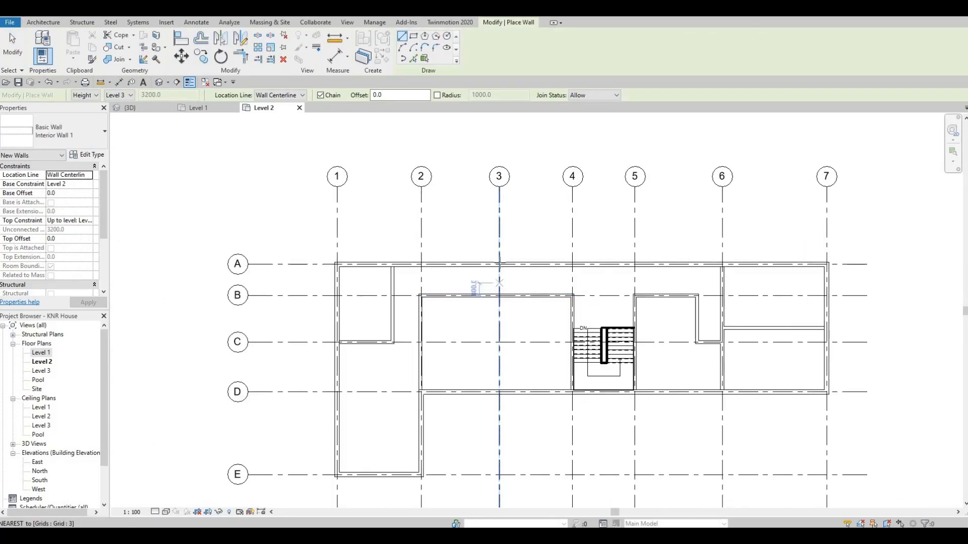
{"action": "scroll", "coordinate": [500, 281], "scroll_direction": "up", "scroll_amount": 2}
{"action": "left_click", "coordinate": [498, 300]}
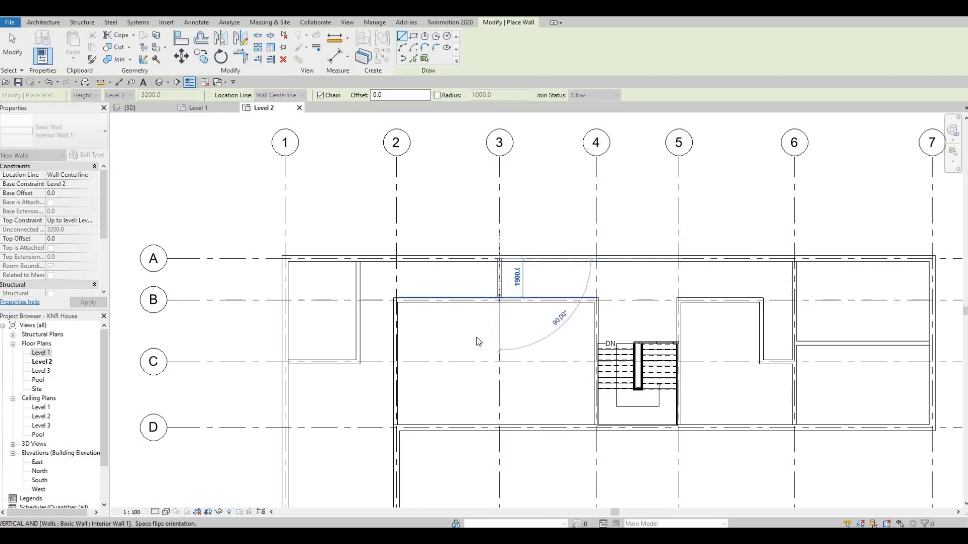
{"action": "key", "text": "Escape"}
Step: Draw a horizontal interior wall from the midpoint of the grid 1 exterior wall to below the corner room's vertical side wall
{"action": "scroll", "coordinate": [461, 328], "scroll_direction": "down", "scroll_amount": 2}
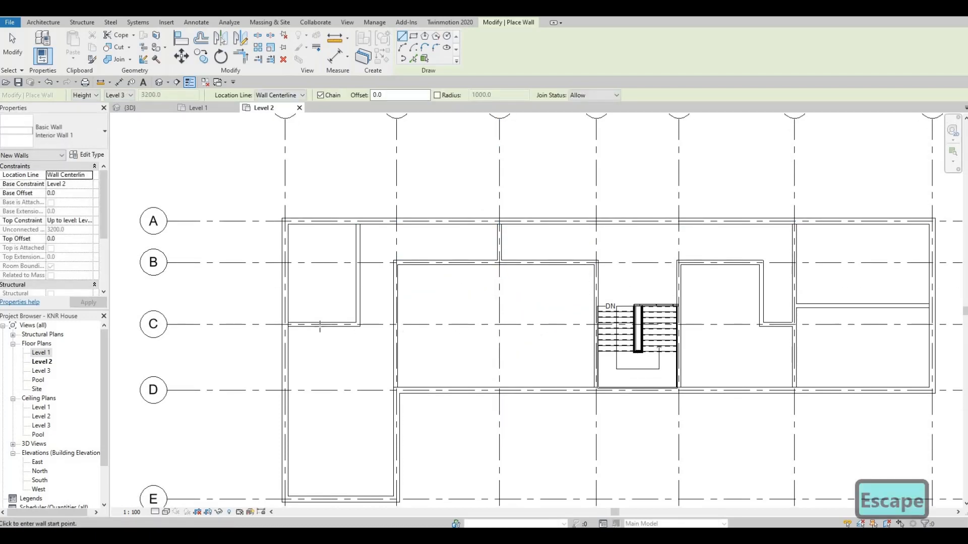
{"action": "key", "text": "F1"}
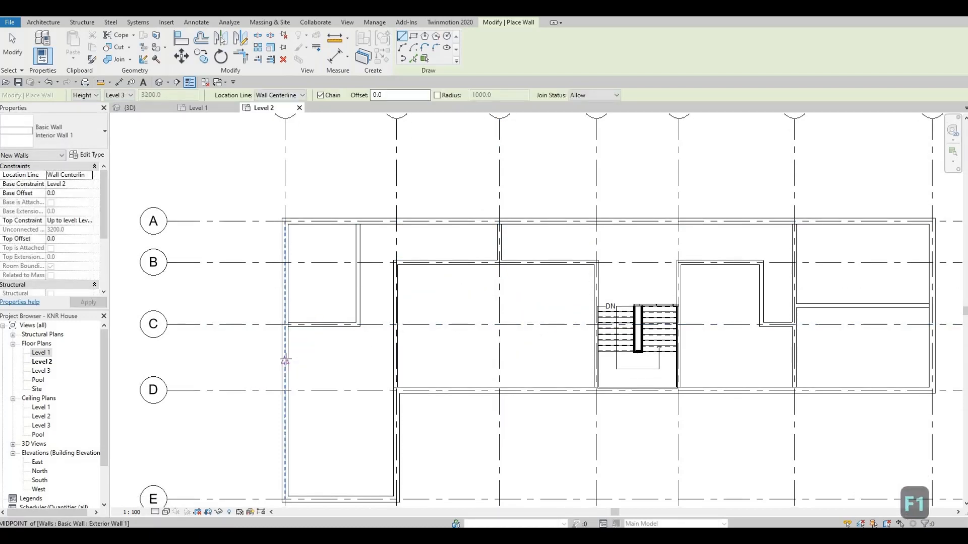
{"action": "left_click", "coordinate": [321, 360]}
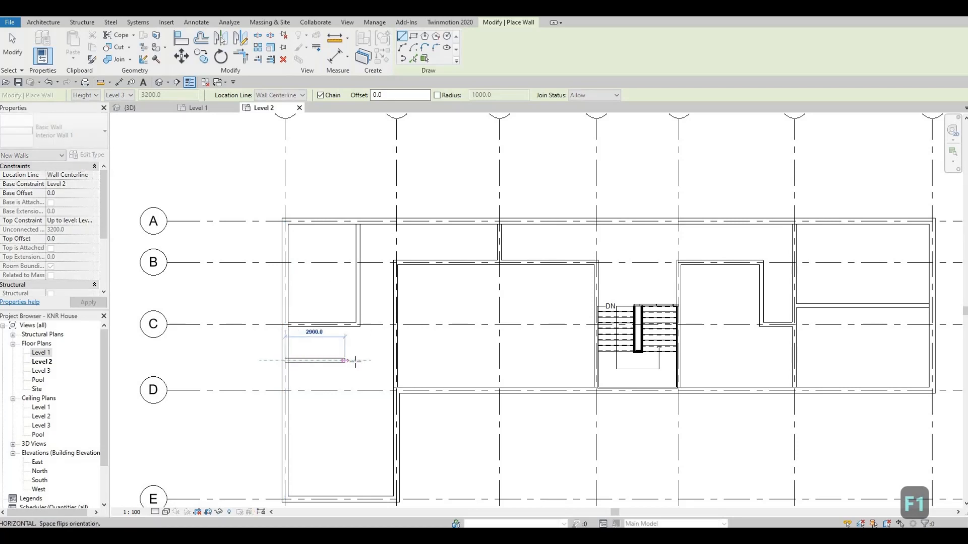
{"action": "left_click", "coordinate": [355, 360]}
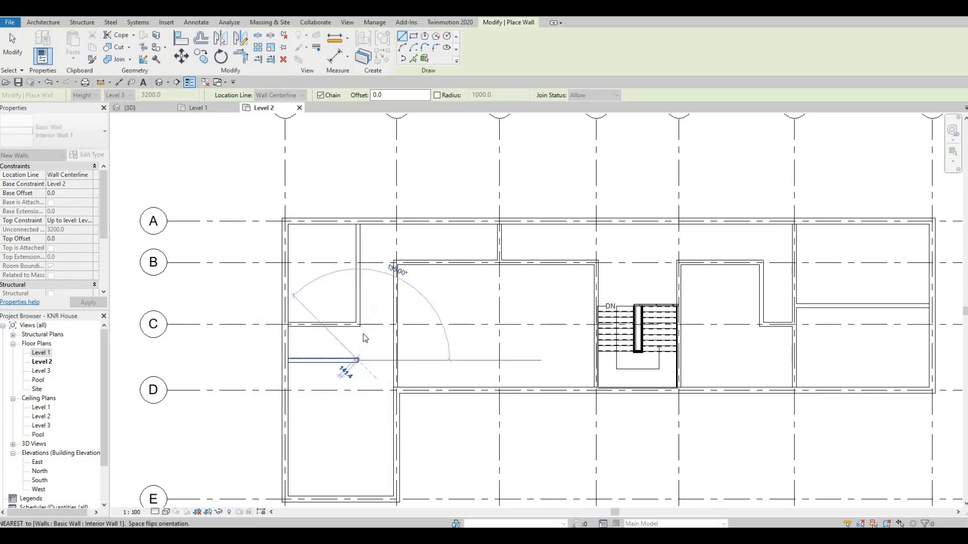
{"action": "scroll", "coordinate": [363, 334], "scroll_direction": "up", "scroll_amount": 4}
{"action": "key", "text": "Escape"}
{"action": "key", "text": "Escape"}
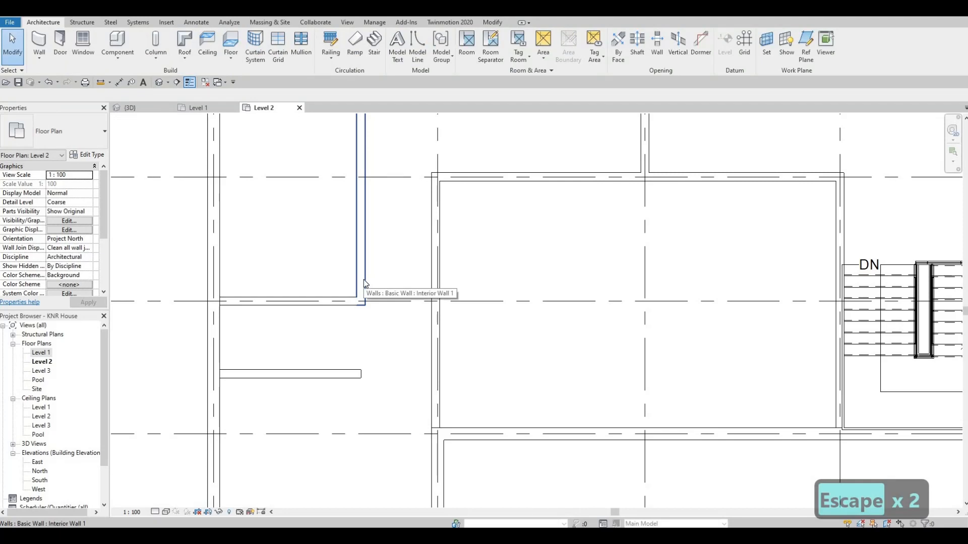
Step: Trim/extend the corner room's vertical side wall and the new horizontal wall to meet in a corner
{"action": "key", "text": "t"}
{"action": "key", "text": "r"}
{"action": "left_click", "coordinate": [360, 285]}
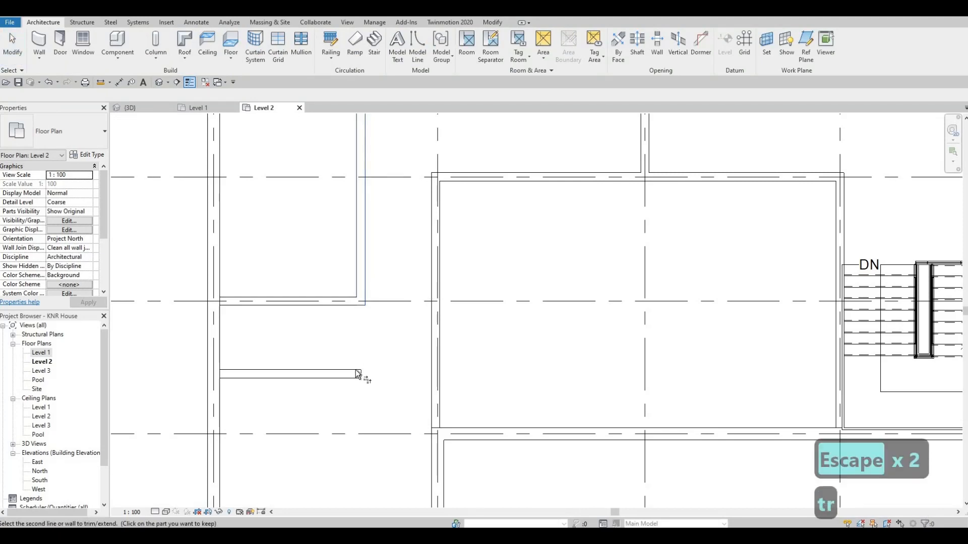
{"action": "left_click", "coordinate": [358, 374]}
{"action": "scroll", "coordinate": [346, 306], "scroll_direction": "down", "scroll_amount": 3}
{"action": "key", "text": "Escape"}
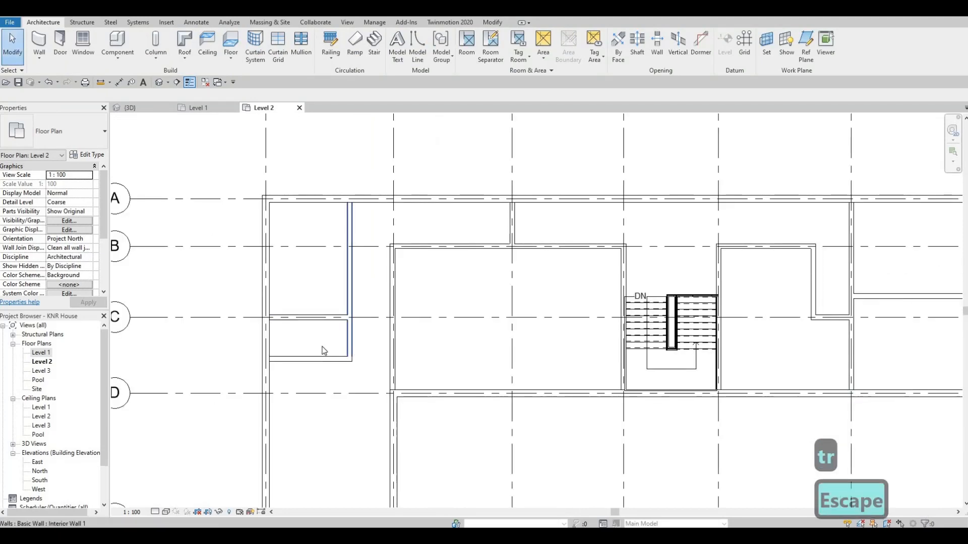
Step: Nudge the dividing wall on grid C between grids 1 and 2 upward until it is 1500 mm from grid B
{"action": "scroll", "coordinate": [330, 320], "scroll_direction": "up", "scroll_amount": 2}
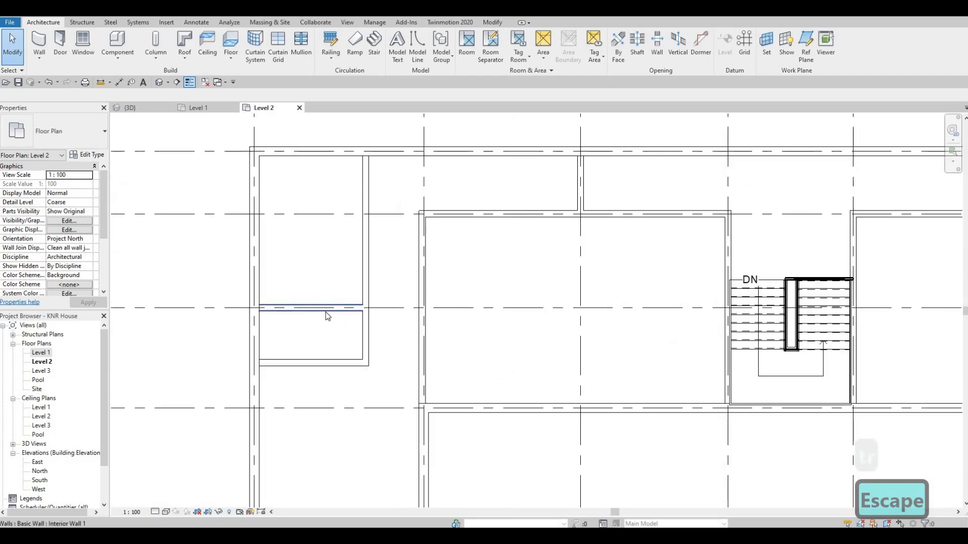
{"action": "key", "text": "F1"}
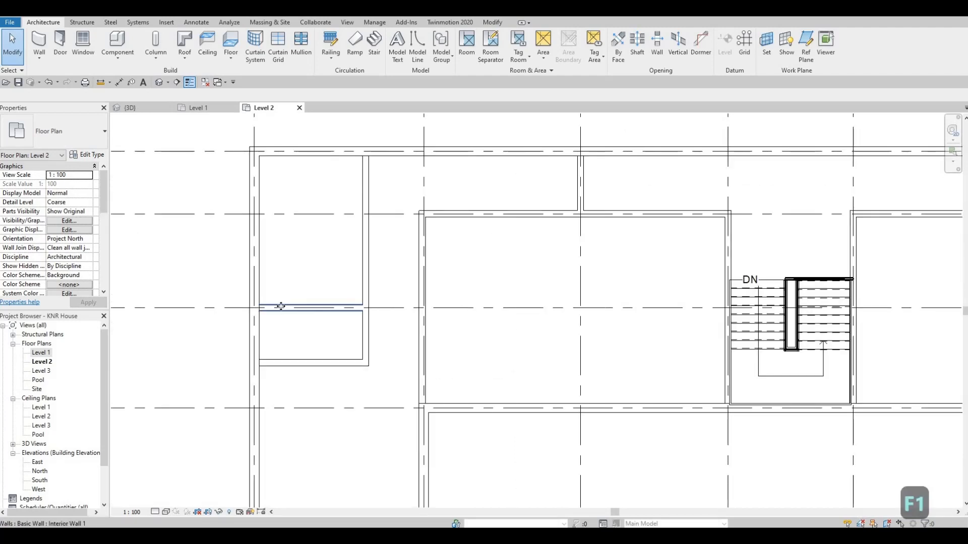
{"action": "left_click", "coordinate": [281, 306]}
{"action": "key", "text": "Up"}
{"action": "key", "text": "Up"}
{"action": "key", "text": "Up"}
{"action": "key", "text": "Up"}
{"action": "key", "text": "Up"}
{"action": "key", "text": "Up"}
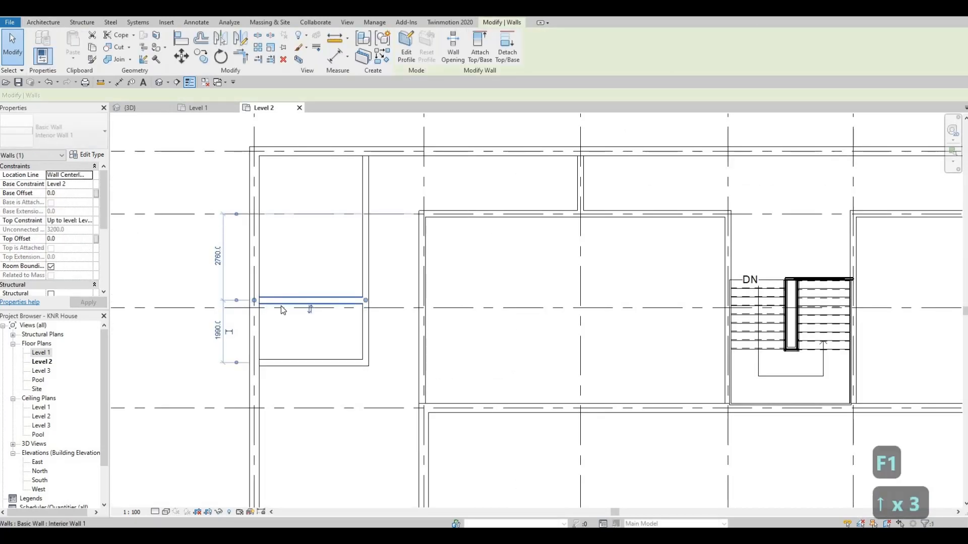
{"action": "key", "text": "Up"}
{"action": "key", "text": "Up"}
{"action": "key", "text": "Up"}
{"action": "key", "text": "Up"}
{"action": "key", "text": "Up"}
{"action": "key", "text": "Up"}
{"action": "key", "text": "Up"}
{"action": "key", "text": "Up"}
{"action": "key", "text": "Up"}
{"action": "key", "text": "Up"}
{"action": "key", "text": "Up"}
{"action": "key", "text": "Up"}
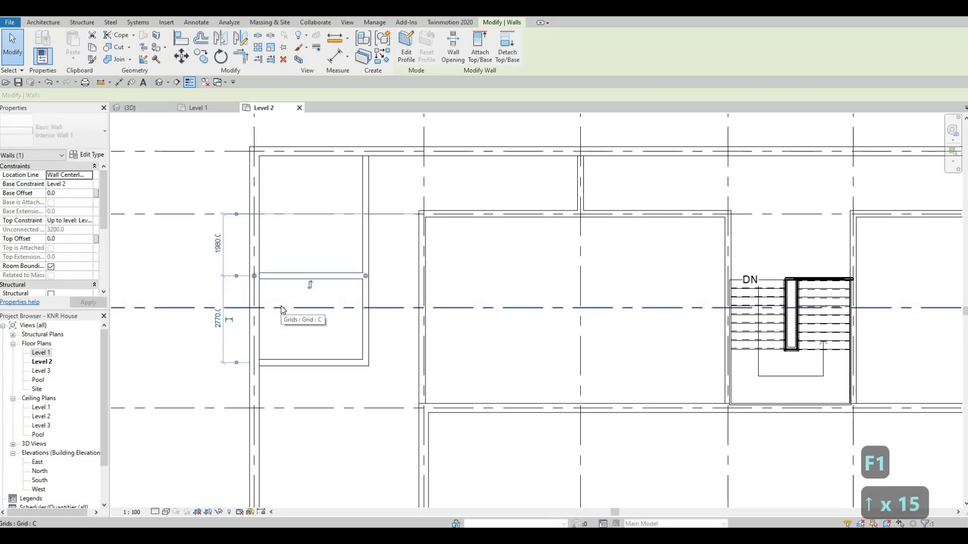
{"action": "key", "text": "Up"}
{"action": "key", "text": "Up"}
{"action": "key", "text": "Up"}
{"action": "key", "text": "Up"}
{"action": "key", "text": "Up"}
{"action": "key", "text": "Up"}
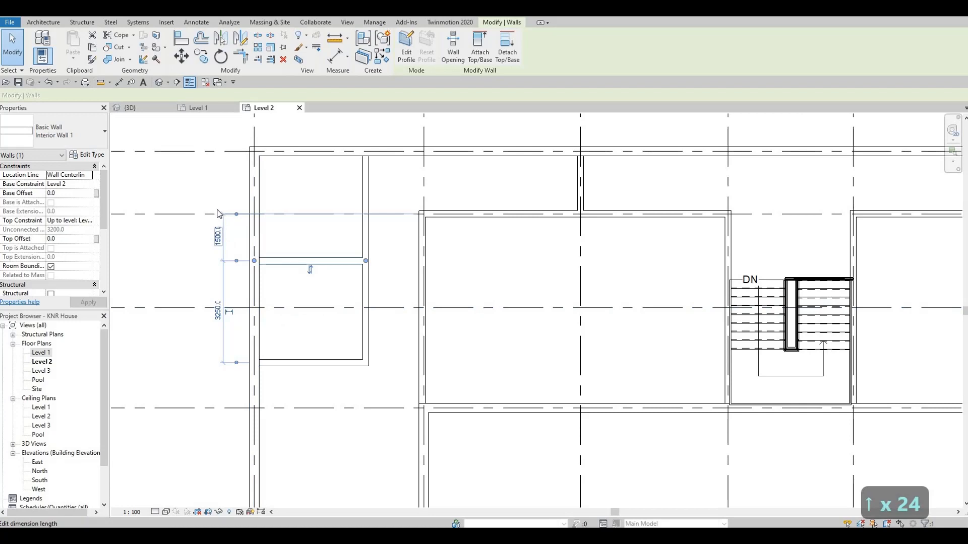
{"action": "scroll", "coordinate": [222, 232], "scroll_direction": "down", "scroll_amount": 3}
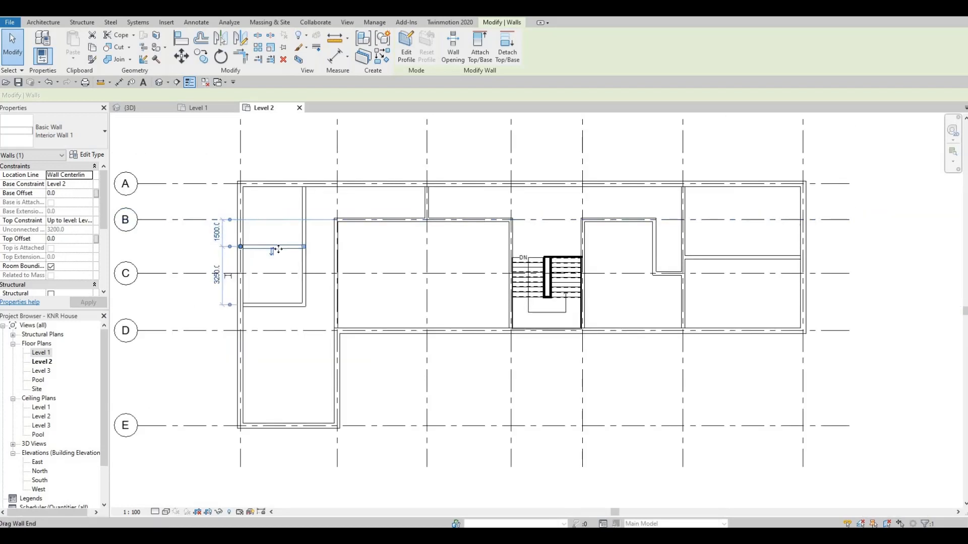
{"action": "key", "text": "Escape"}
{"action": "scroll", "coordinate": [424, 301], "scroll_direction": "up", "scroll_amount": 2}
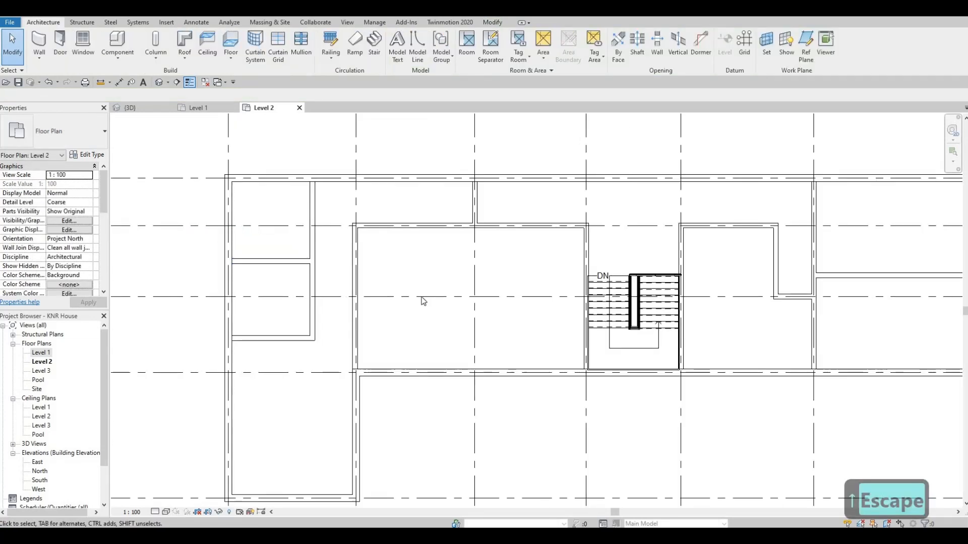
{"action": "middle_click_drag", "start_coordinate": [265, 315], "coordinate": [292, 295]}
{"action": "middle_click_drag", "start_coordinate": [316, 179], "coordinate": [318, 199]}
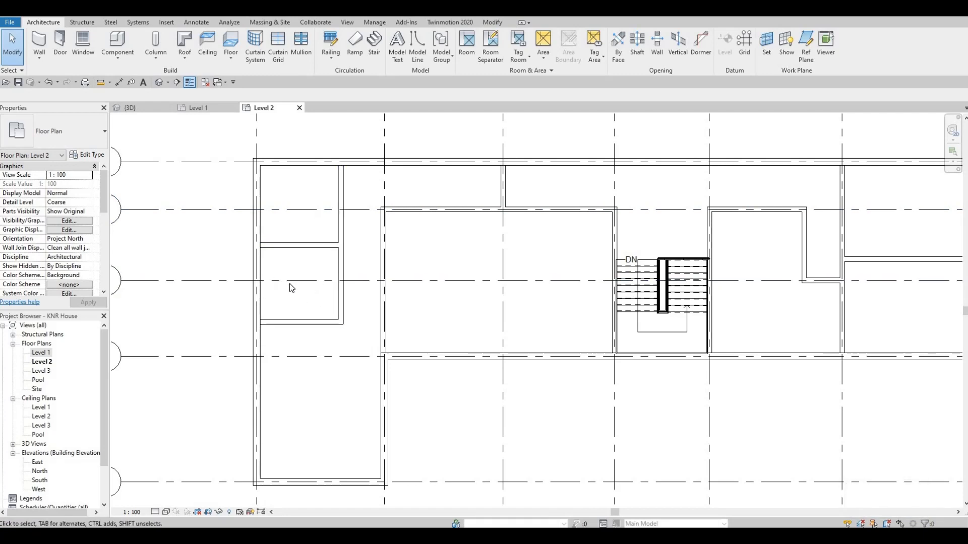
{"action": "scroll", "coordinate": [392, 283], "scroll_direction": "down", "scroll_amount": 3}
{"action": "middle_click_drag", "start_coordinate": [433, 287], "coordinate": [395, 301]}
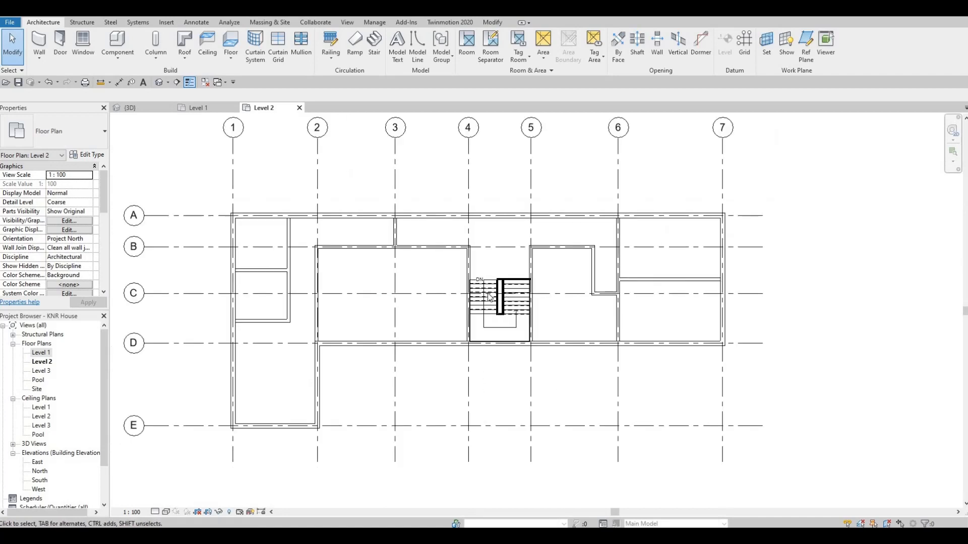
{"action": "scroll", "coordinate": [548, 293], "scroll_direction": "up", "scroll_amount": 1}
{"action": "middle_click_drag", "start_coordinate": [548, 293], "coordinate": [498, 291]}
{"action": "key", "text": "F1"}
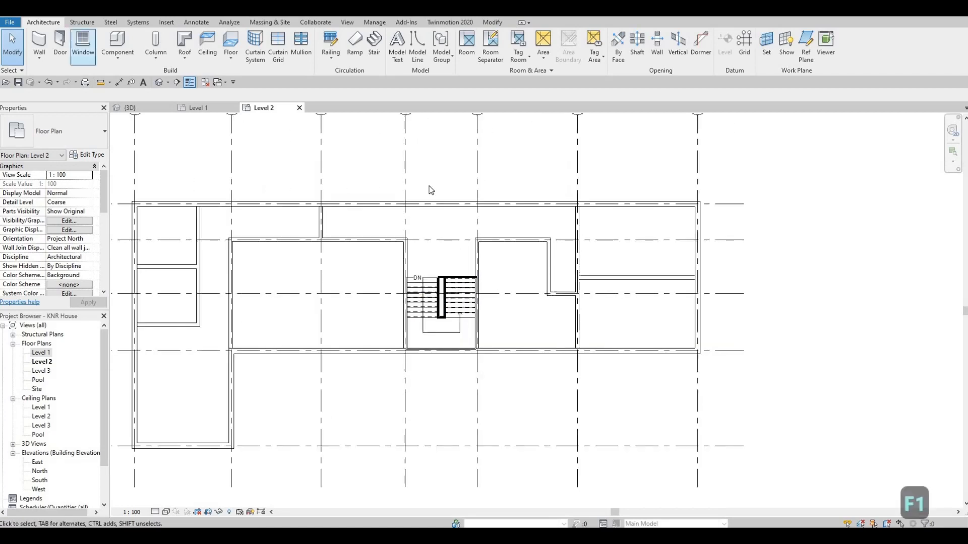
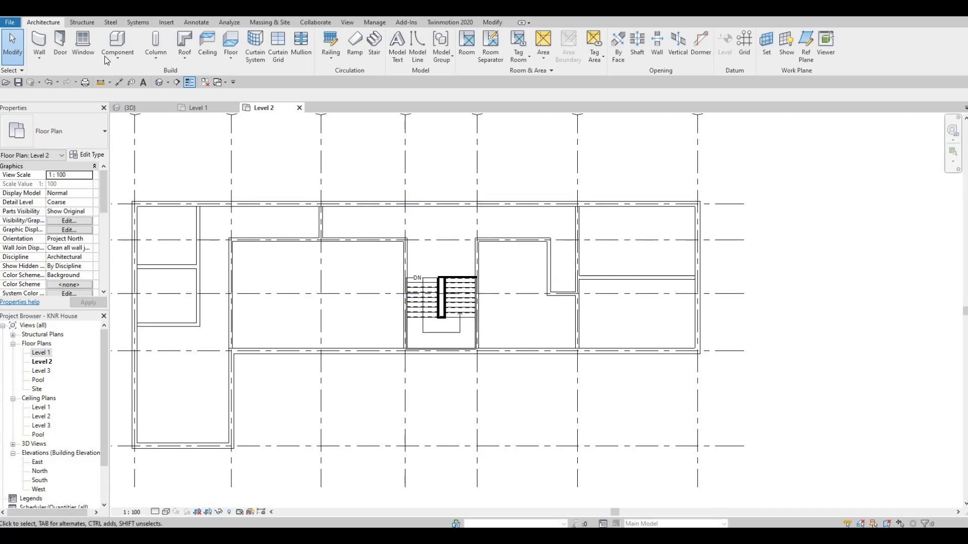
Step: Draw a horizontal interior wall from the grid 5 wall to the room's opposite side wall, about 1800 mm below grid B
{"action": "left_click", "coordinate": [42, 43]}
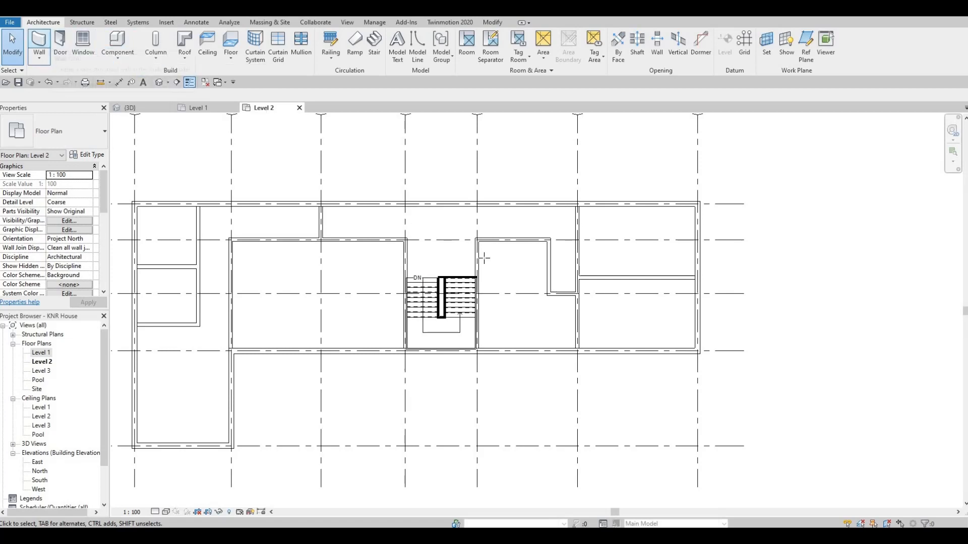
{"action": "scroll", "coordinate": [483, 271], "scroll_direction": "up", "scroll_amount": 1}
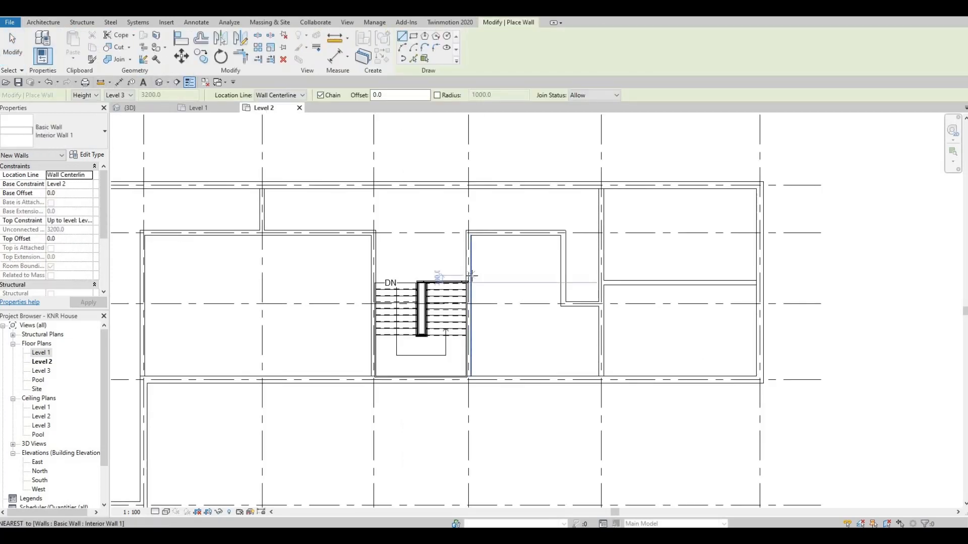
{"action": "left_click", "coordinate": [467, 275]}
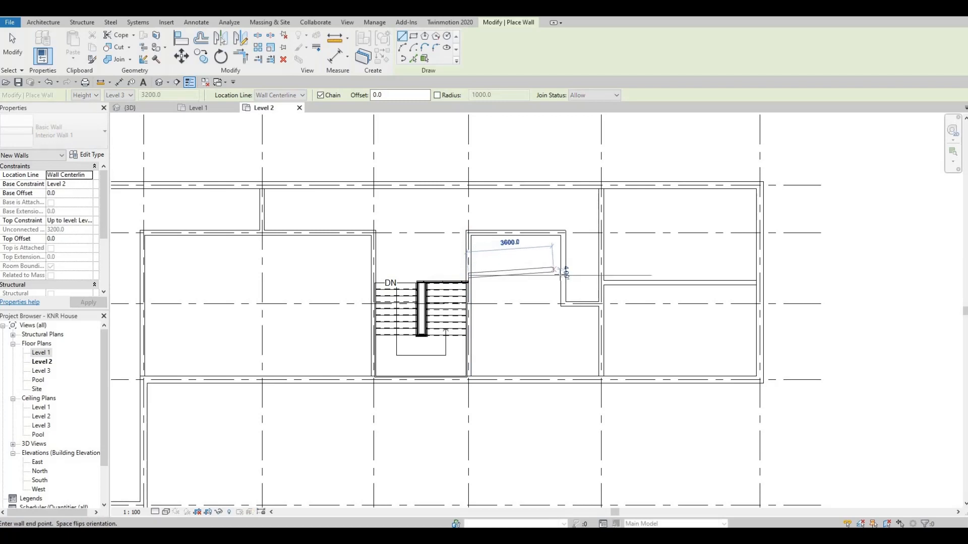
{"action": "left_click", "coordinate": [556, 275]}
{"action": "key", "text": "Escape"}
{"action": "key", "text": "Escape"}
Step: Set the distance from grid B to the new horizontal wall beside the stair to 2000 mm
{"action": "scroll", "coordinate": [536, 267], "scroll_direction": "up", "scroll_amount": 2}
{"action": "left_click", "coordinate": [563, 277]}
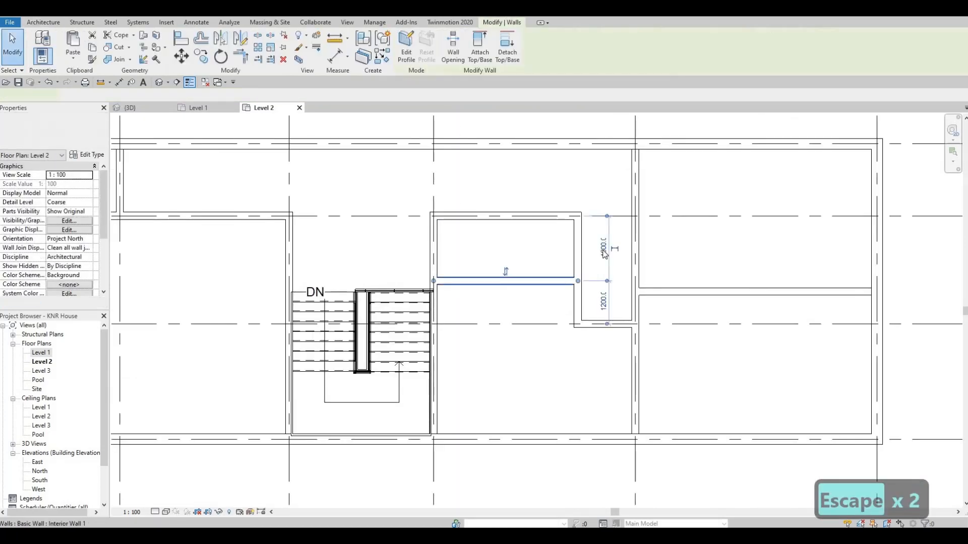
{"action": "left_click", "coordinate": [604, 249]}
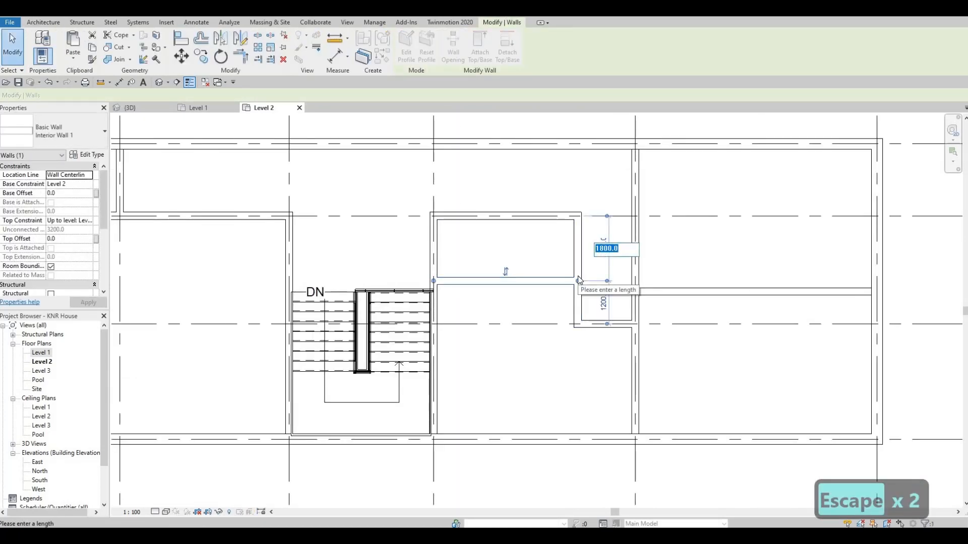
{"action": "type", "text": "5"}
{"action": "key", "text": "BackSpace"}
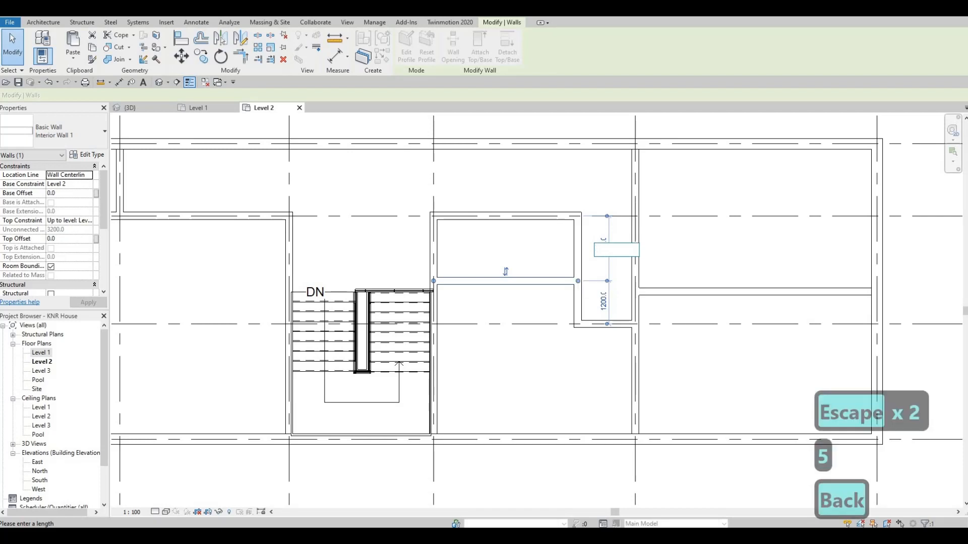
{"action": "type", "text": "2000"}
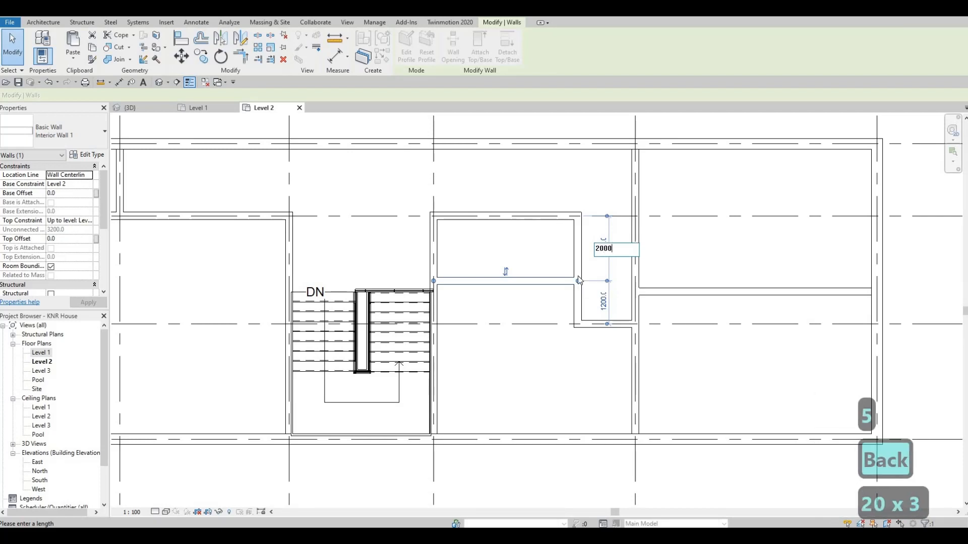
{"action": "key", "text": "Return"}
{"action": "key", "text": "Escape"}
{"action": "key", "text": "Escape"}
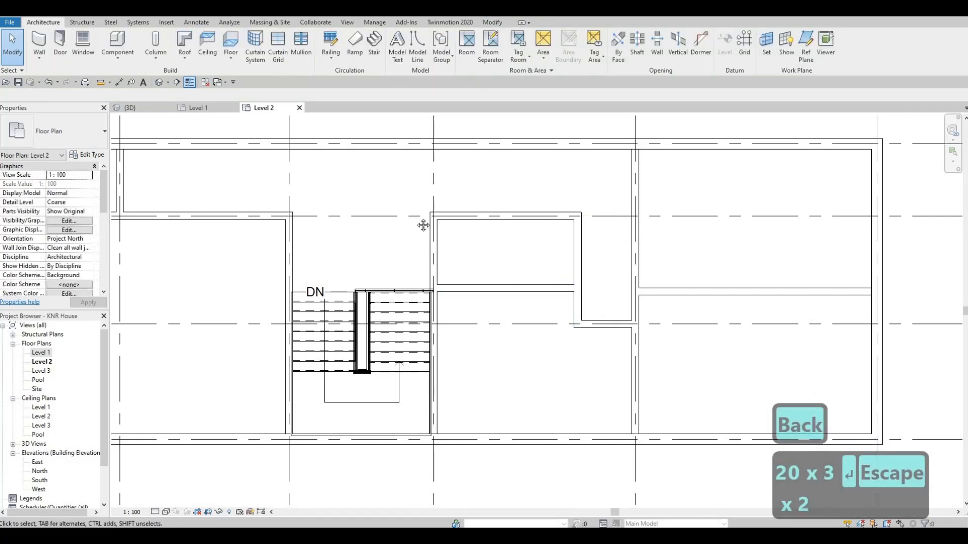
Step: Nudge the horizontal wall between grids 6 and 7 upward to about 1980 mm below grid B, roughly level with the wall beside the stair
{"action": "scroll", "coordinate": [425, 231], "scroll_direction": "down", "scroll_amount": 1}
{"action": "scroll", "coordinate": [443, 244], "scroll_direction": "down", "scroll_amount": 1}
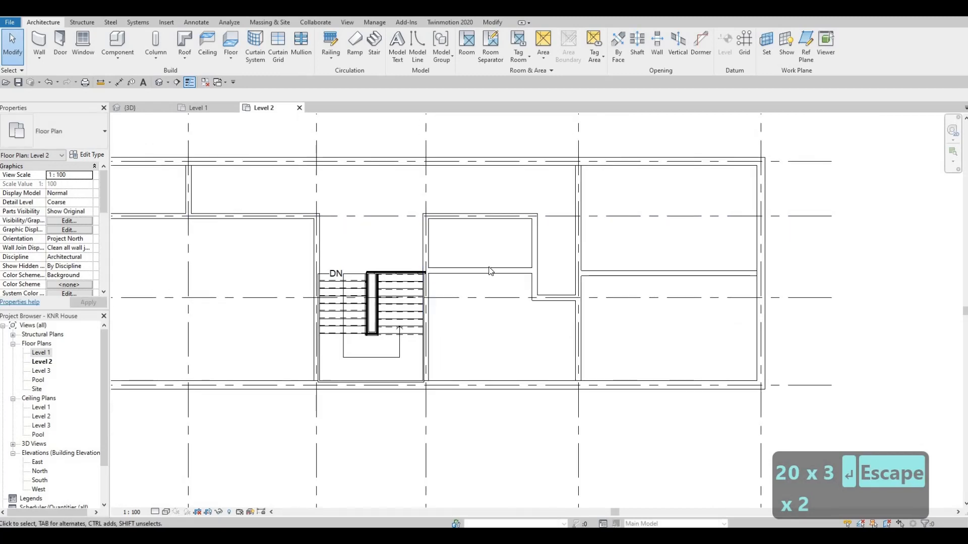
{"action": "left_click", "coordinate": [599, 273]}
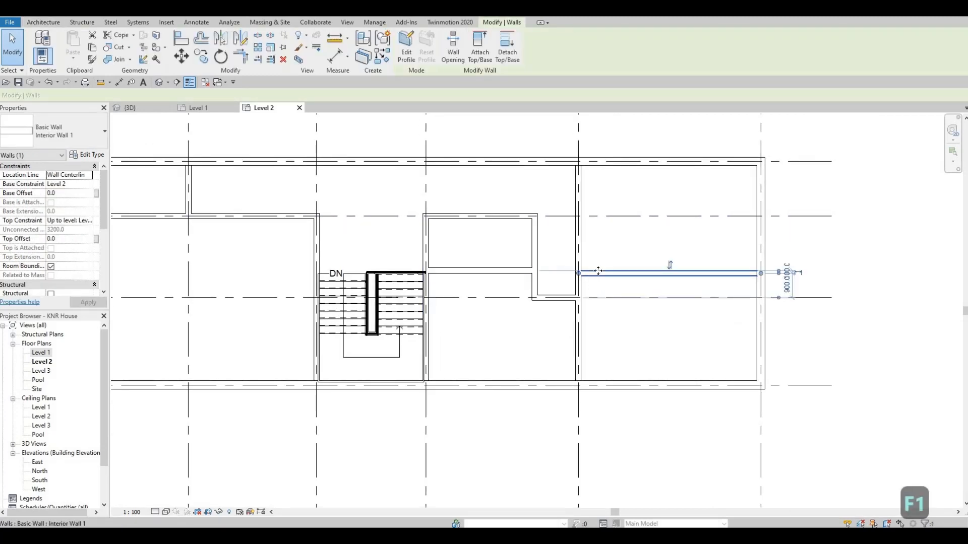
{"action": "key", "text": "Up"}
{"action": "key", "text": "Up"}
{"action": "key", "text": "Up"}
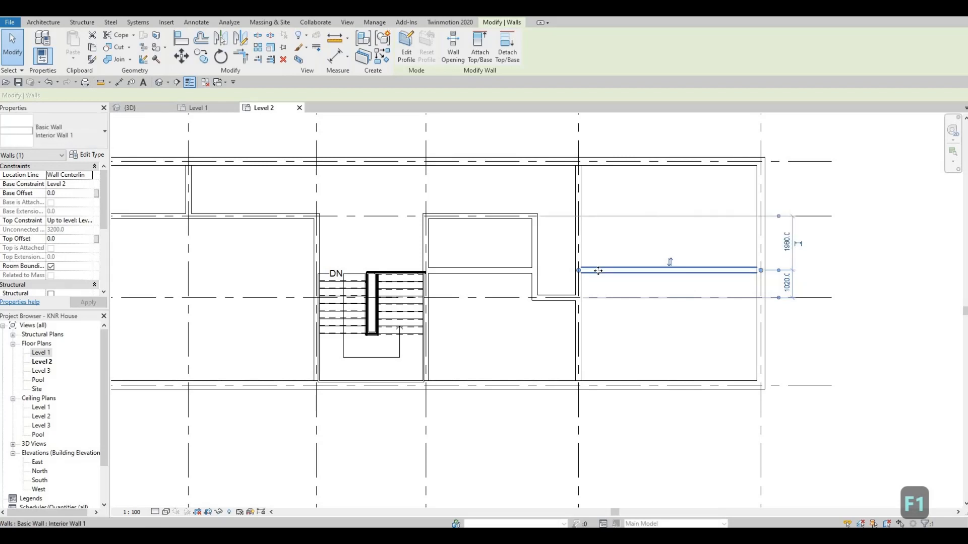
{"action": "key", "text": "Down"}
{"action": "key", "text": "Down"}
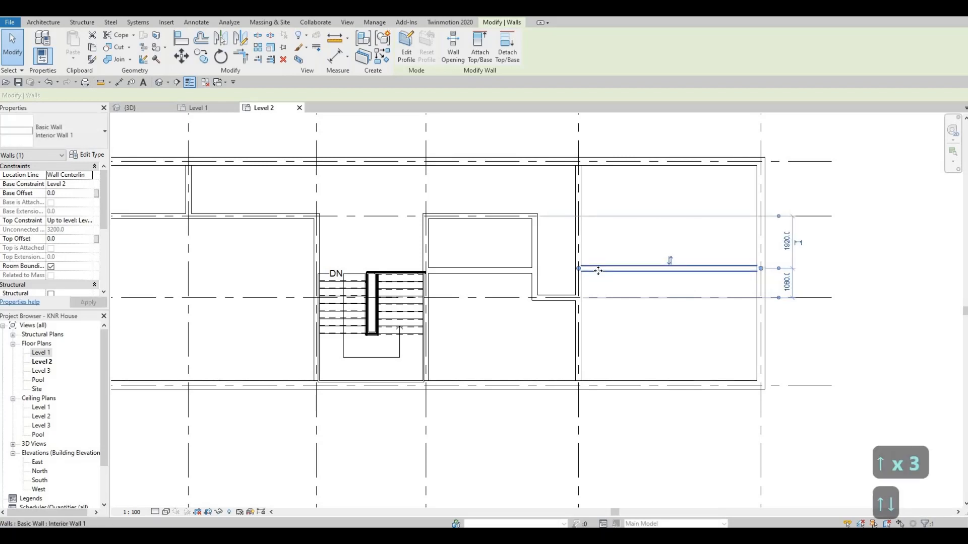
{"action": "key", "text": "Escape"}
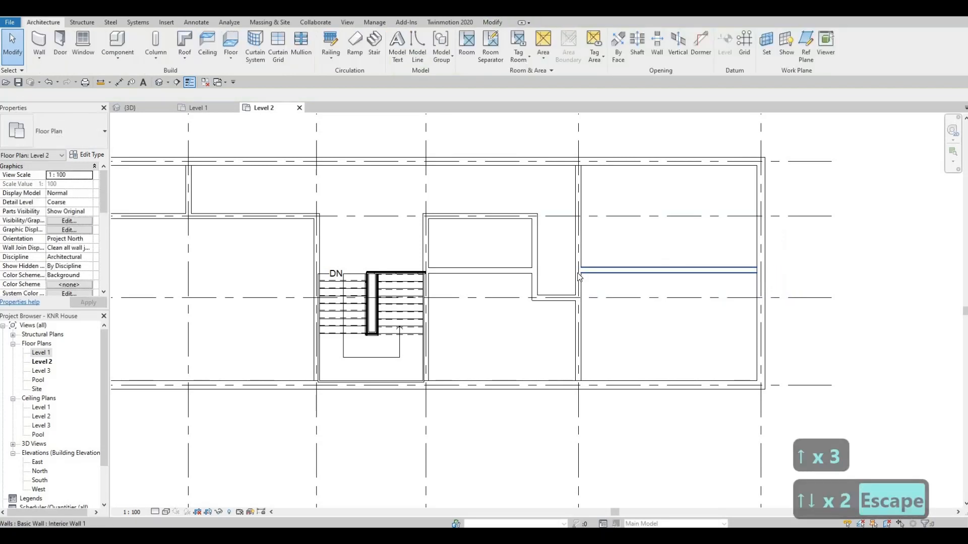
Step: Align the horizontal wall between grids 6 and 7 with the horizontal wall right of the stair using the wall faces
{"action": "key", "text": "a"}
{"action": "key", "text": "l"}
{"action": "left_click", "coordinate": [522, 268]}
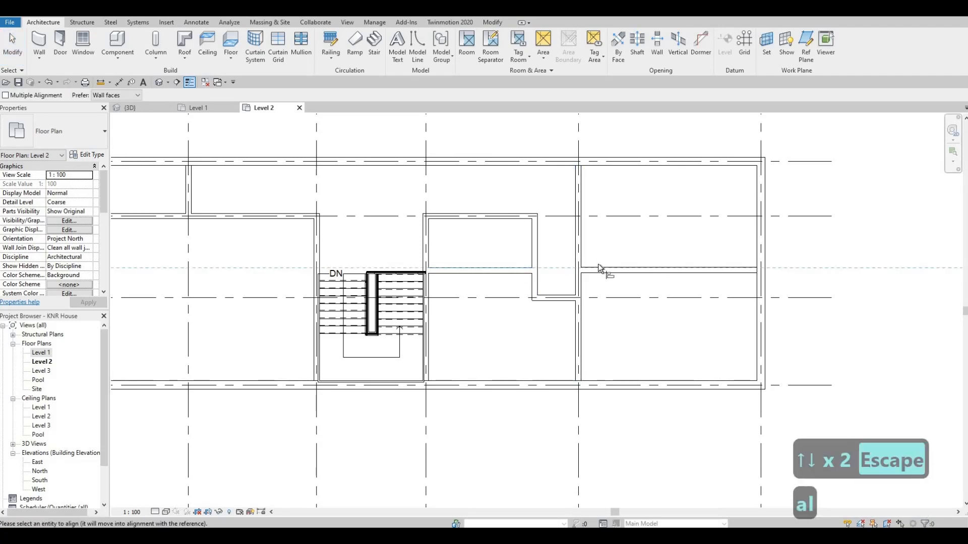
{"action": "left_click", "coordinate": [594, 268]}
{"action": "key", "text": "Escape"}
{"action": "key", "text": "Escape"}
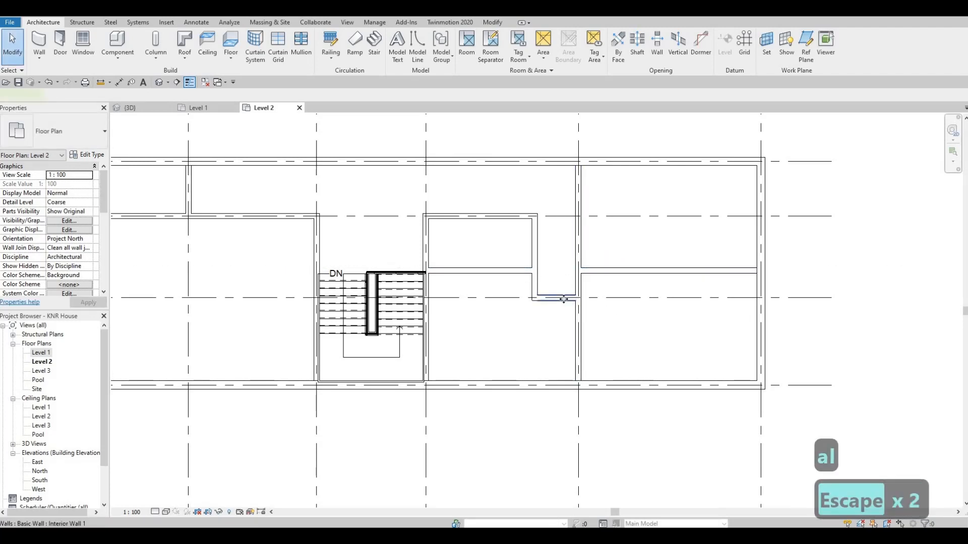
Step: Nudge the short horizontal wall near grid C beside grid 6 downward to about 1240 mm below the longer horizontal walls
{"action": "left_click", "coordinate": [564, 298]}
{"action": "key", "text": "Down"}
{"action": "key", "text": "Down"}
{"action": "key", "text": "Down"}
{"action": "key", "text": "Down"}
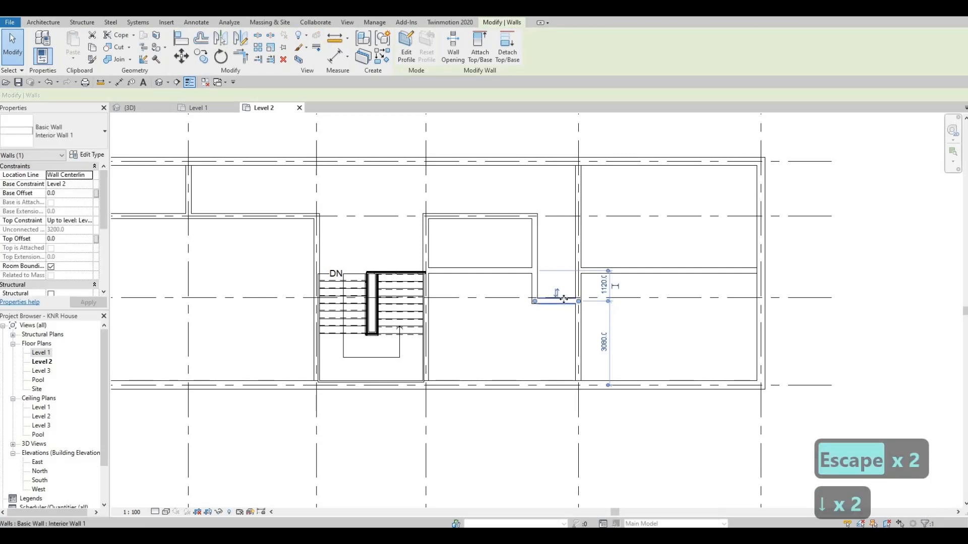
{"action": "key", "text": "Escape"}
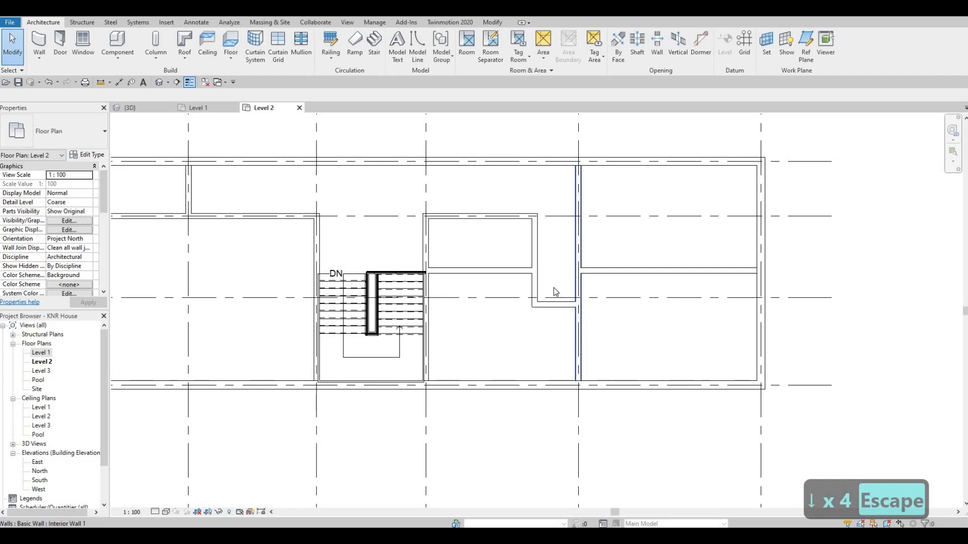
Step: Place two M_Single-Flush 0762 x 2032mm doors in the grid 6 wall, 600 mm above and 620 mm below the horizontal wall, swinging into the rooms
{"action": "scroll", "coordinate": [542, 295], "scroll_direction": "down", "scroll_amount": 3}
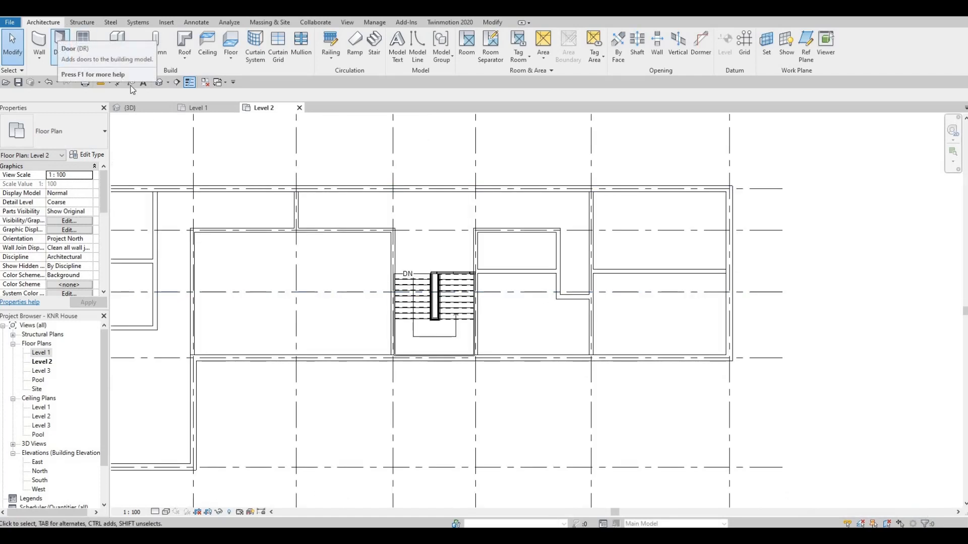
{"action": "left_click", "coordinate": [61, 45]}
{"action": "scroll", "coordinate": [616, 283], "scroll_direction": "up", "scroll_amount": 2}
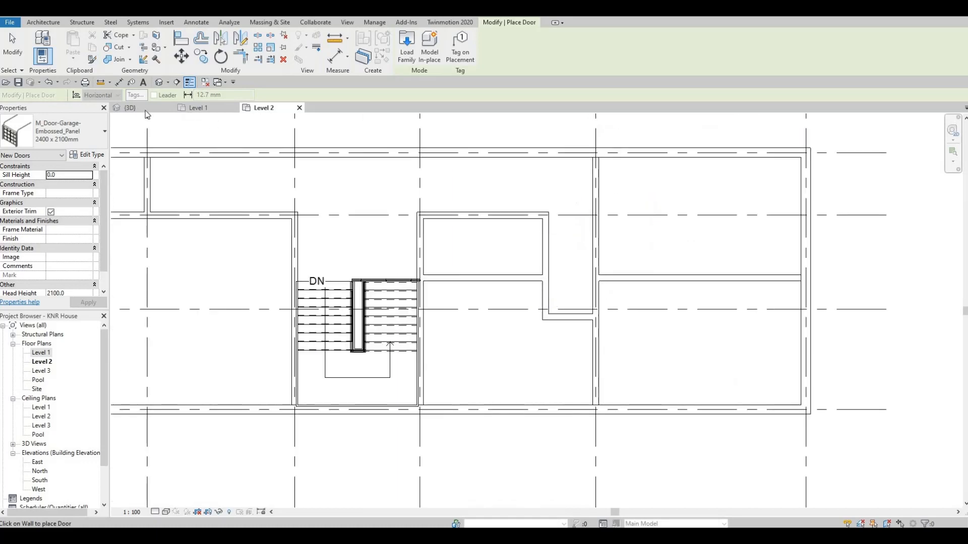
{"action": "left_click", "coordinate": [83, 132]}
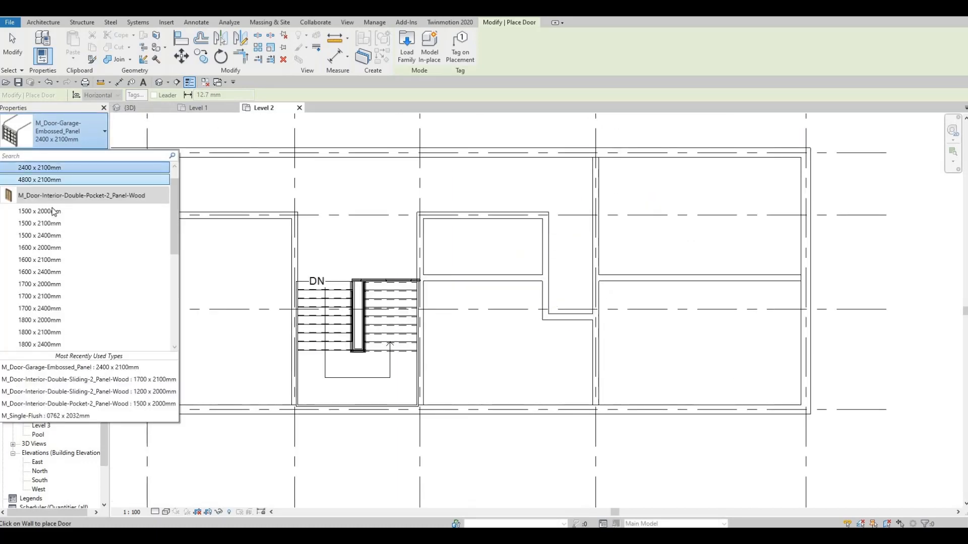
{"action": "scroll", "coordinate": [55, 230], "scroll_direction": "down", "scroll_amount": 7}
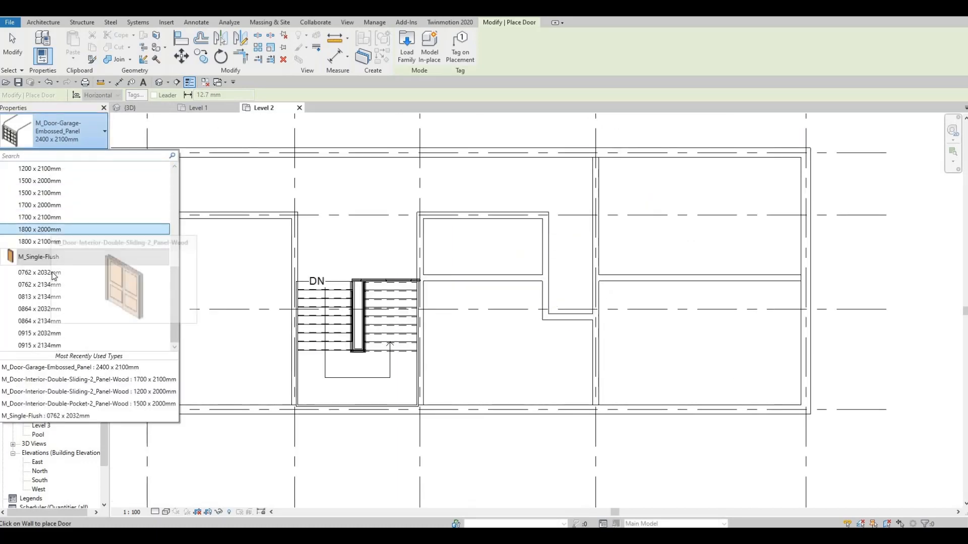
{"action": "left_click", "coordinate": [593, 250]}
{"action": "scroll", "coordinate": [605, 274], "scroll_direction": "up", "scroll_amount": 2}
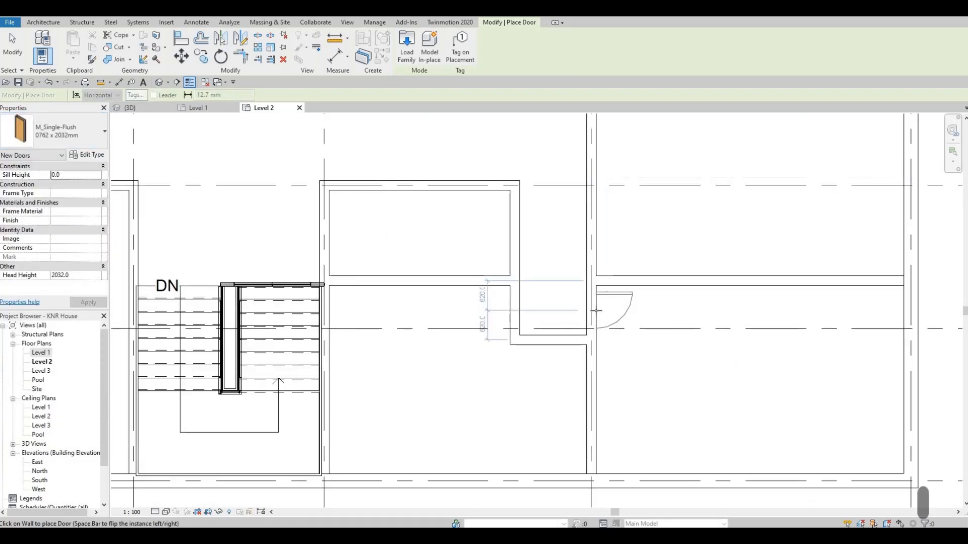
{"action": "left_click", "coordinate": [593, 308]}
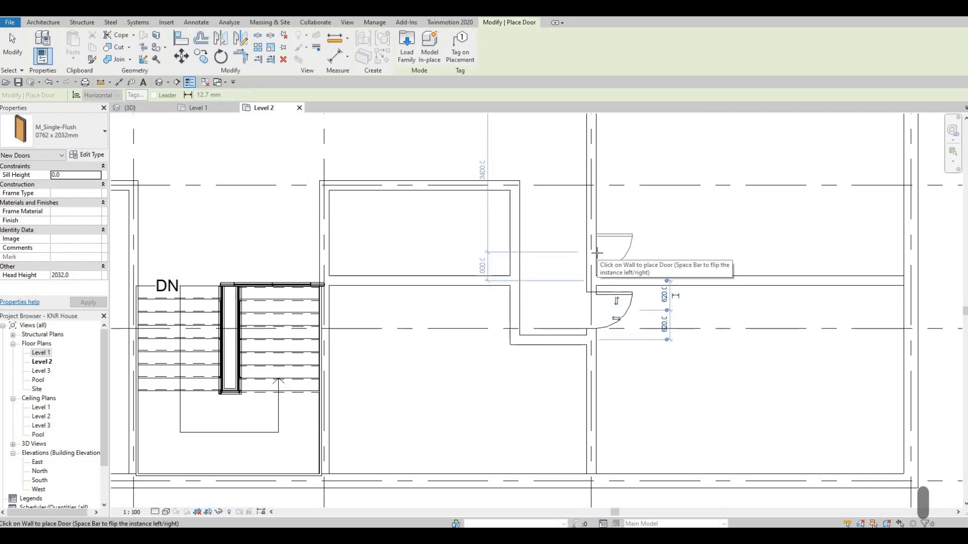
{"action": "left_click", "coordinate": [597, 253]}
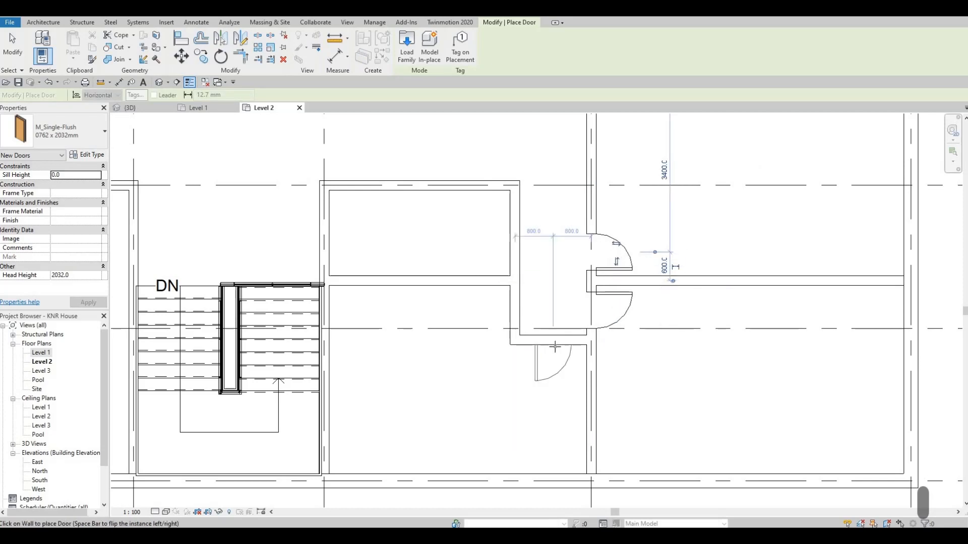
Step: Place two matching doors in the corridor wall opposite grid 6, 620 mm below and 600 mm above the horizontal wall, swinging away from the corridor
{"action": "key", "text": "space"}
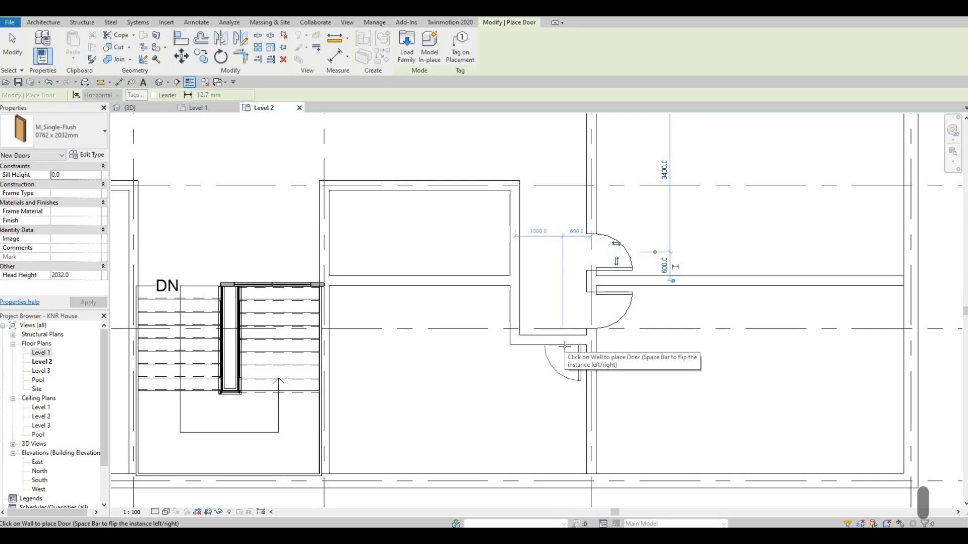
{"action": "left_click", "coordinate": [514, 309]}
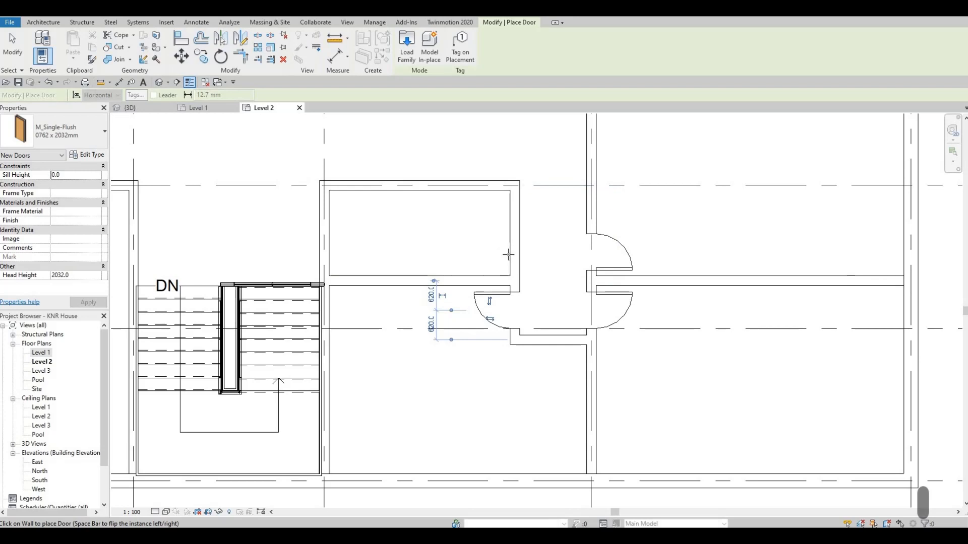
{"action": "left_click", "coordinate": [510, 253]}
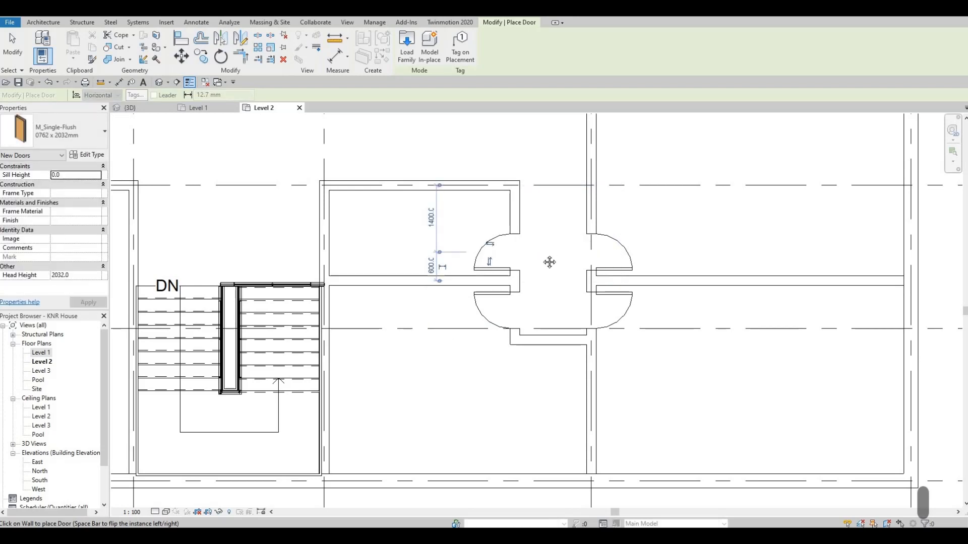
{"action": "scroll", "coordinate": [549, 262], "scroll_direction": "down", "scroll_amount": 3}
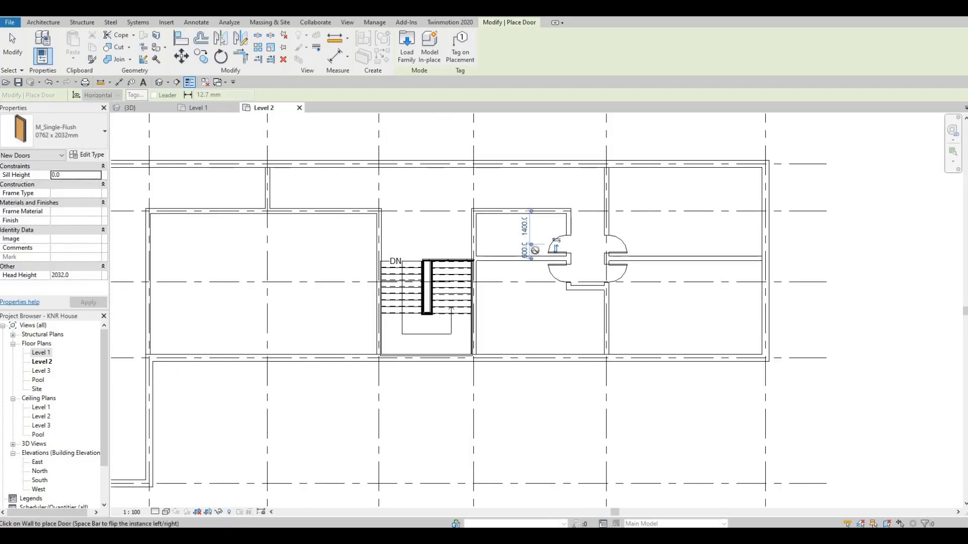
{"action": "key", "text": "Escape"}
Step: Draw an L-shaped interior wall from grid 2, running 4300 mm horizontally about 2640 mm below grid B, then up to the grid B wall
{"action": "middle_click_drag", "start_coordinate": [464, 281], "coordinate": [451, 241]}
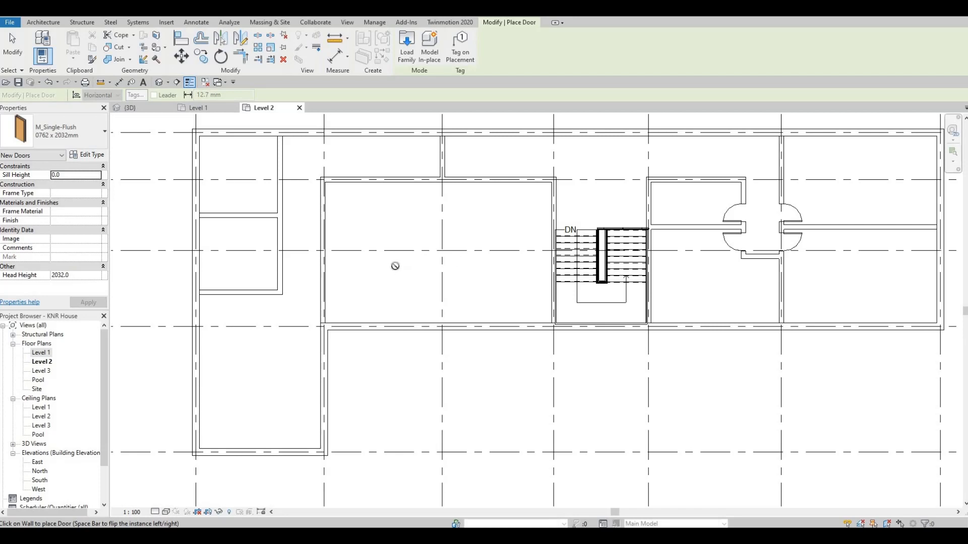
{"action": "key", "text": "F1"}
{"action": "key", "text": "F1"}
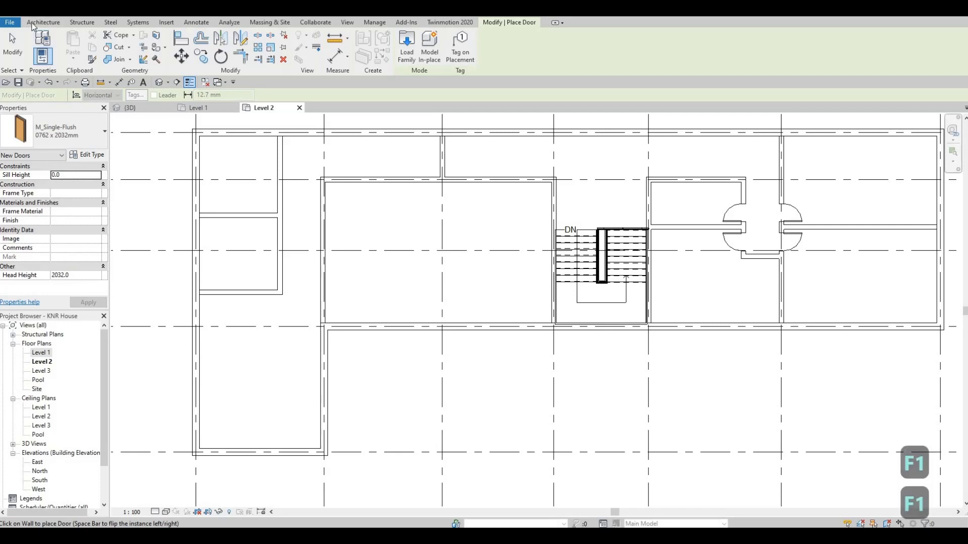
{"action": "left_click", "coordinate": [34, 24]}
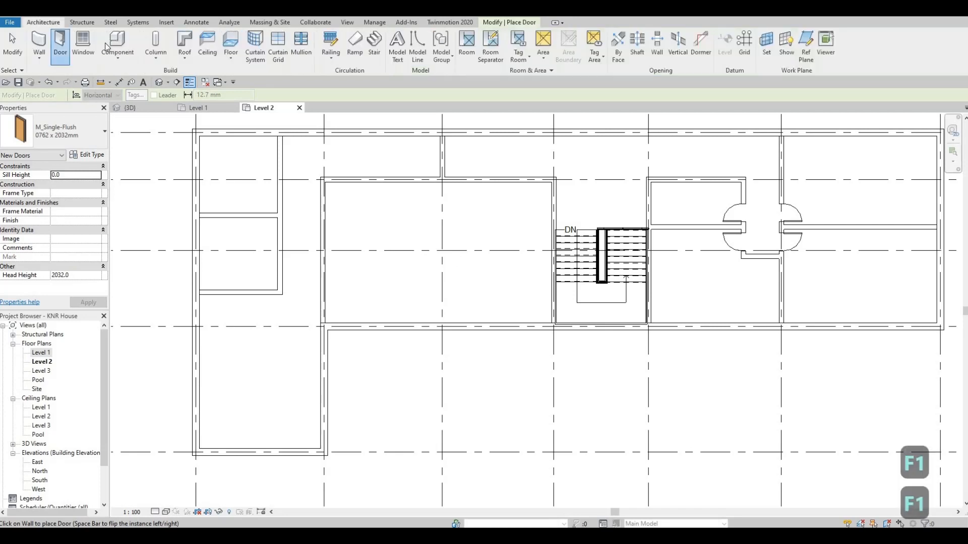
{"action": "left_click", "coordinate": [40, 44]}
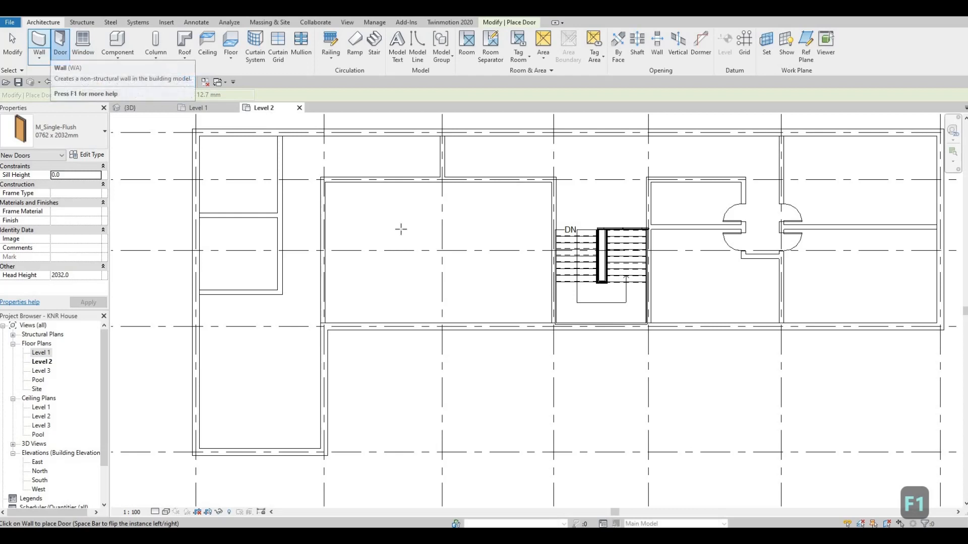
{"action": "left_click", "coordinate": [324, 242]}
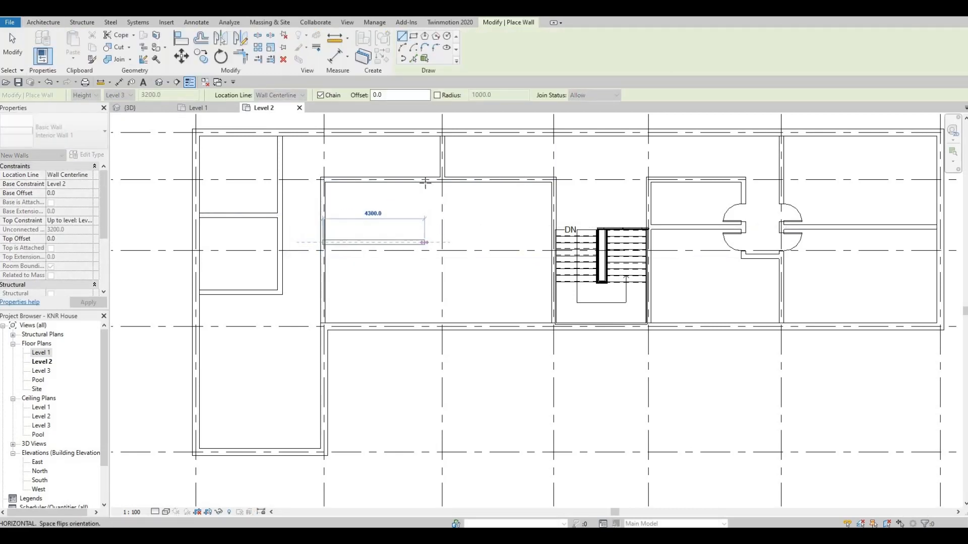
{"action": "left_click", "coordinate": [425, 242]}
{"action": "left_click", "coordinate": [426, 183]}
{"action": "key", "text": "Escape"}
{"action": "key", "text": "Escape"}
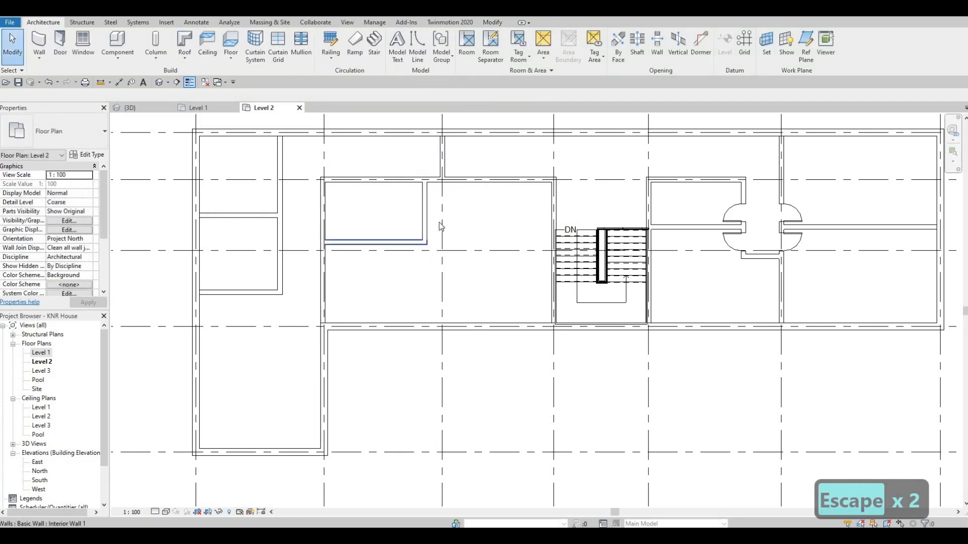
Step: Set the distance from grid B to the horizontal wall of the new small room to 2500 mm
{"action": "left_click", "coordinate": [419, 243]}
{"action": "left_click", "coordinate": [453, 211]}
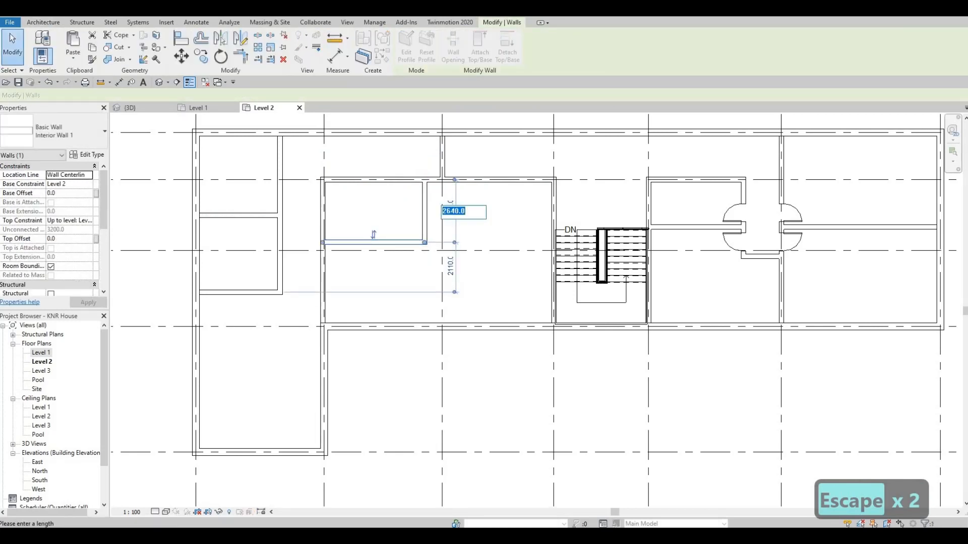
{"action": "type", "text": "250"}
{"action": "key", "text": "Return"}
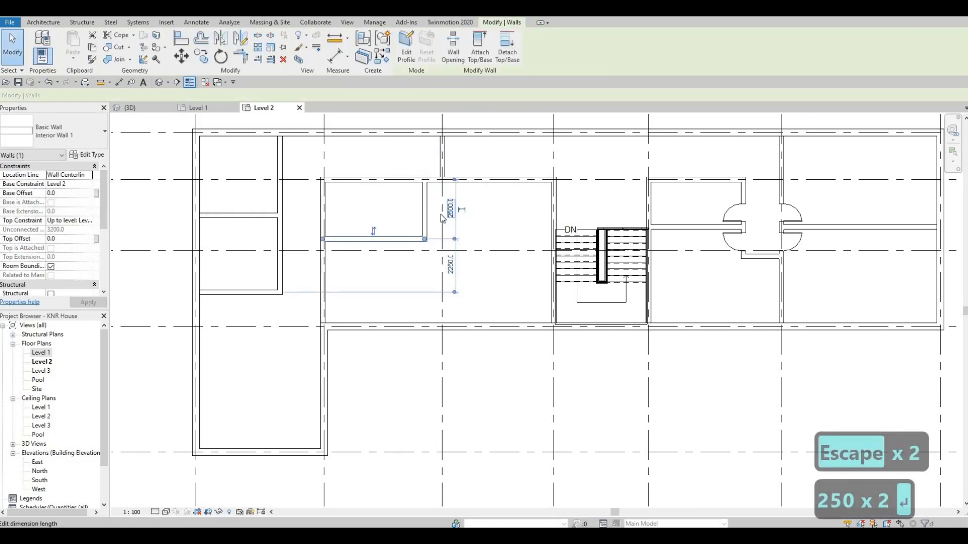
{"action": "key", "text": "Escape"}
{"action": "key", "text": "Escape"}
{"action": "left_click", "coordinate": [430, 215]}
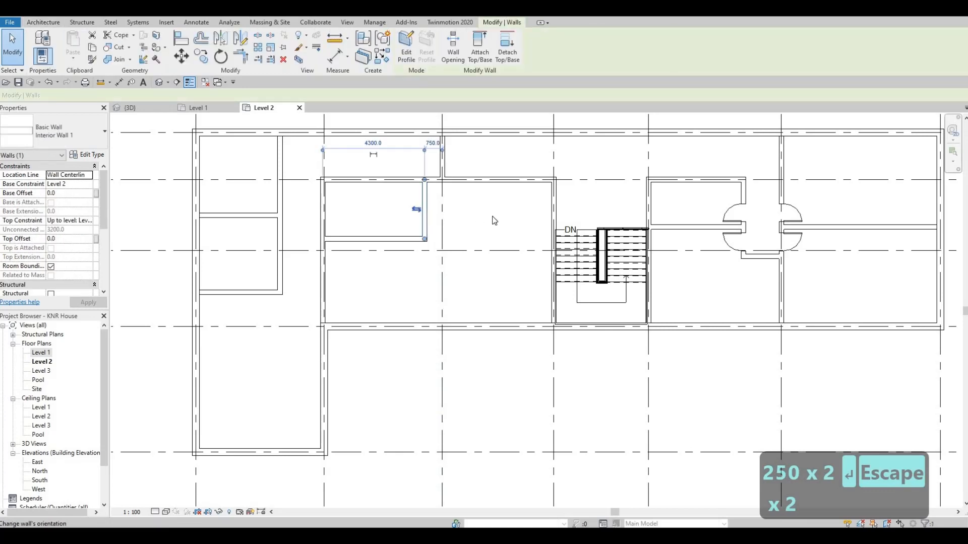
{"action": "key", "text": "Escape"}
{"action": "left_click", "coordinate": [424, 199]}
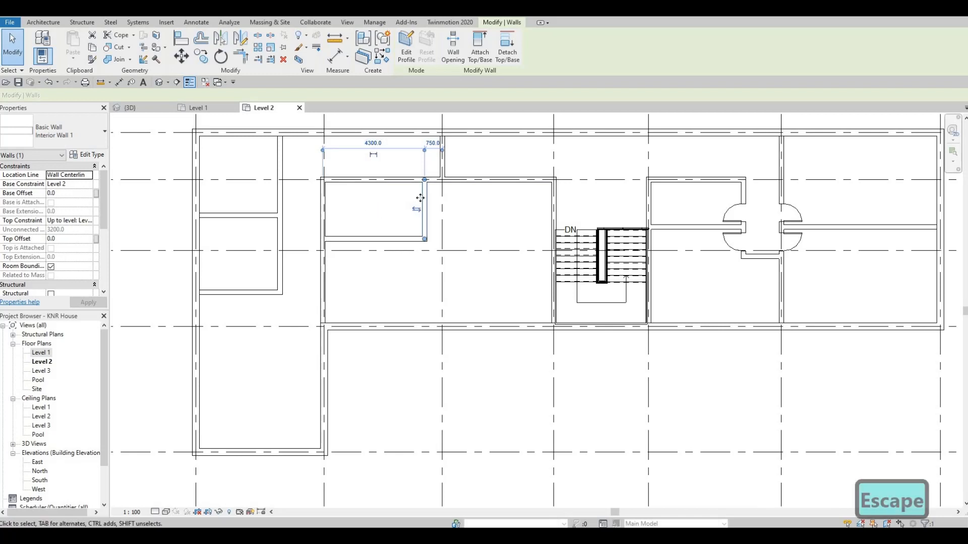
{"action": "key", "text": "Escape"}
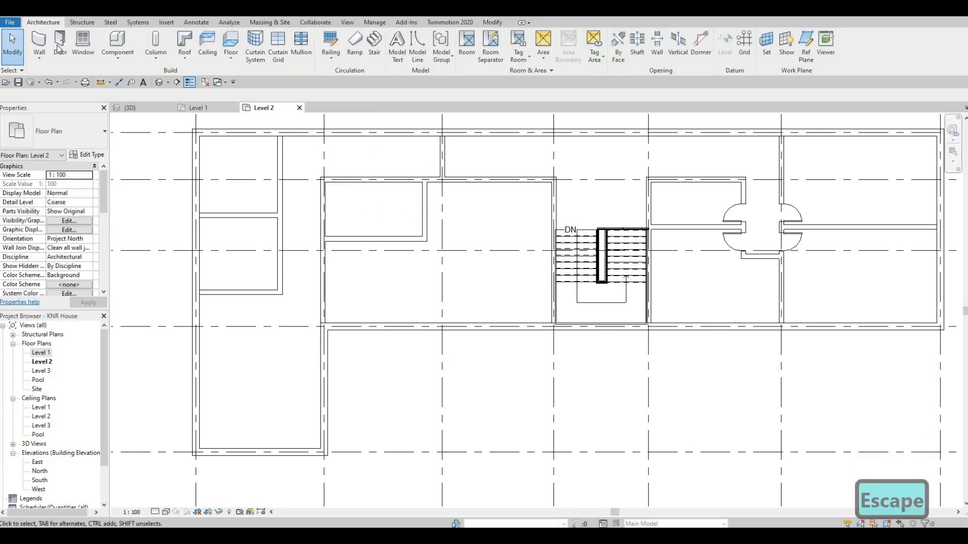
Step: Place single-flush doors in the grid 3 wall 700 mm above grid B, the small room's side wall 600 mm below it, and the grid B wall
{"action": "left_click", "coordinate": [59, 49]}
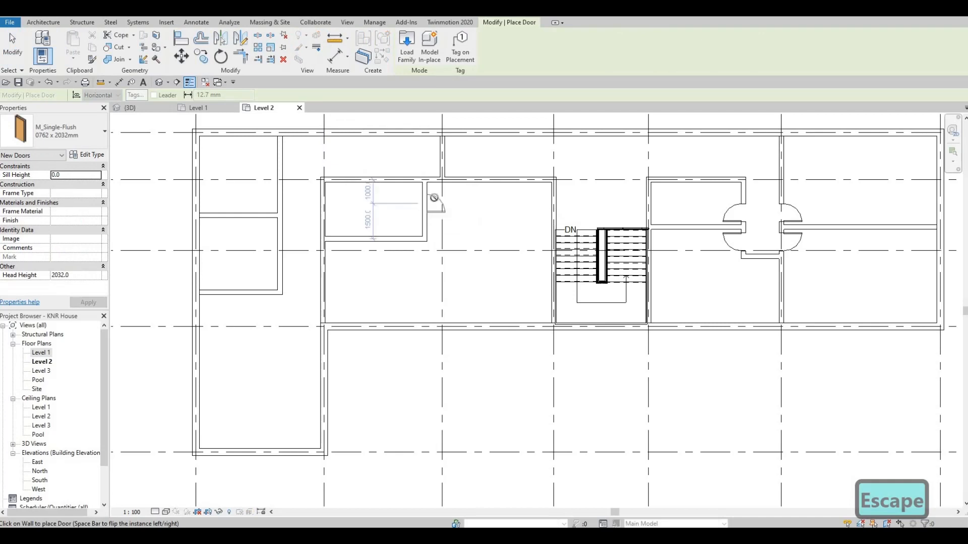
{"action": "left_click", "coordinate": [438, 164]}
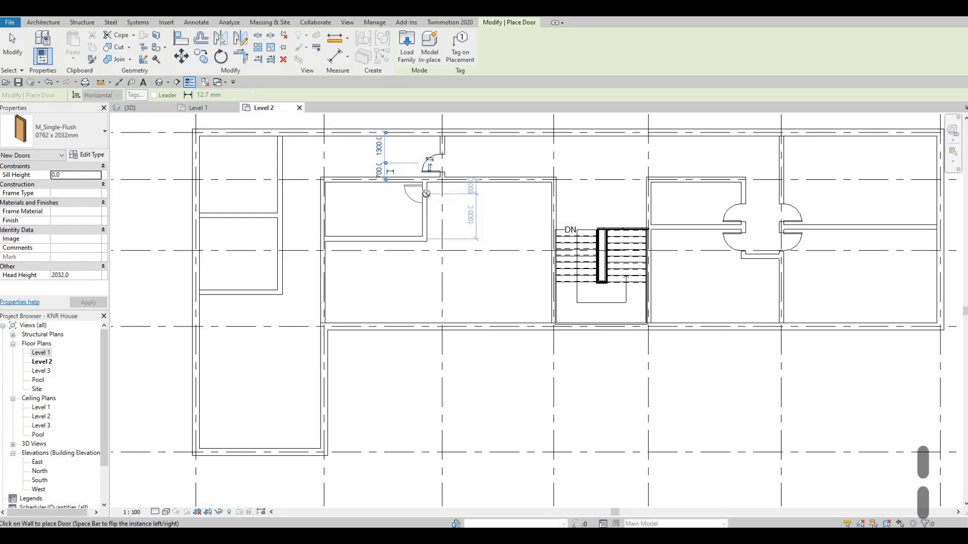
{"action": "left_click", "coordinate": [426, 194]}
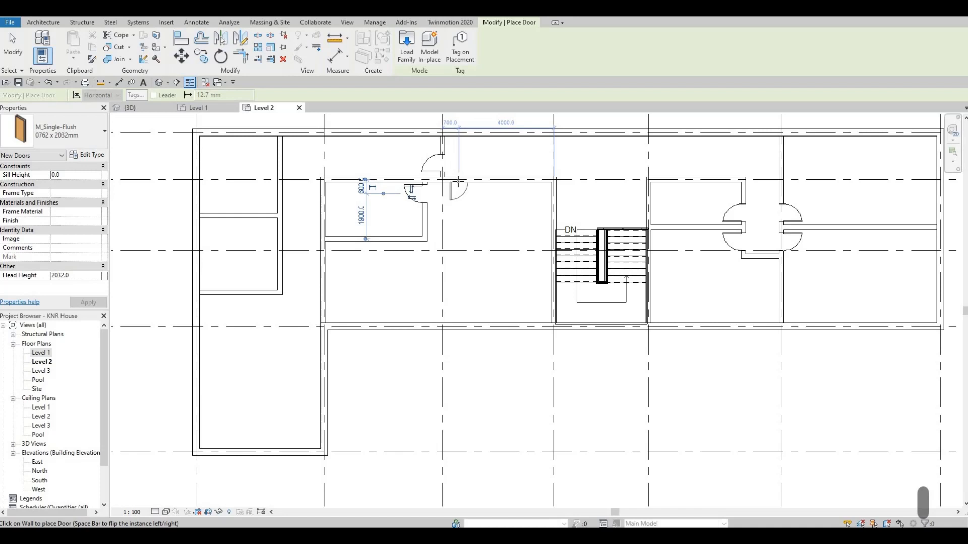
{"action": "left_click", "coordinate": [458, 180]}
{"action": "key", "text": "Escape"}
Step: Place a single-flush door in the wall dividing the two rooms between grids 1 and 2, 600 mm from their side wall, opening into the lower room
{"action": "middle_click_drag", "start_coordinate": [441, 291], "coordinate": [447, 259]}
{"action": "scroll", "coordinate": [448, 259], "scroll_direction": "down", "scroll_amount": 1}
{"action": "middle_click_drag", "start_coordinate": [368, 218], "coordinate": [380, 228]}
{"action": "key", "text": "F1"}
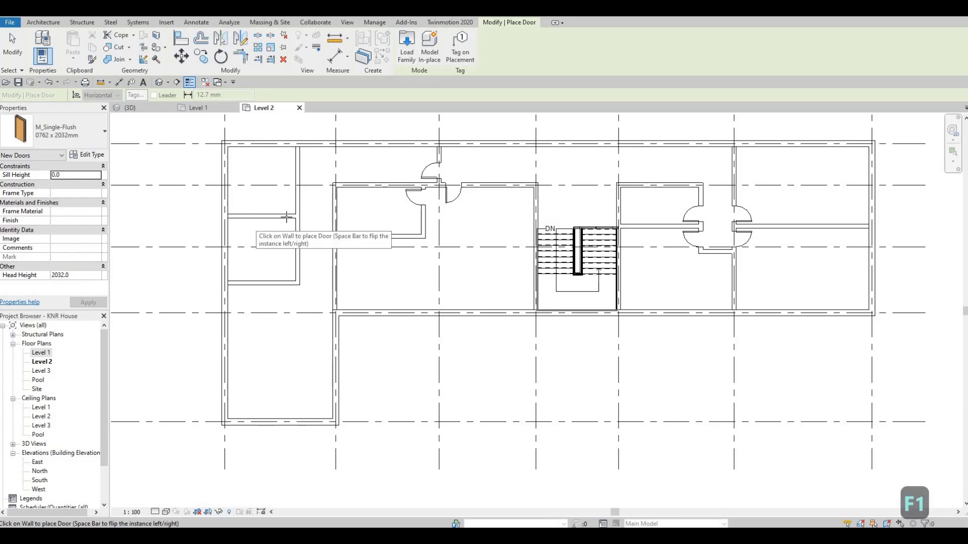
{"action": "key", "text": "space"}
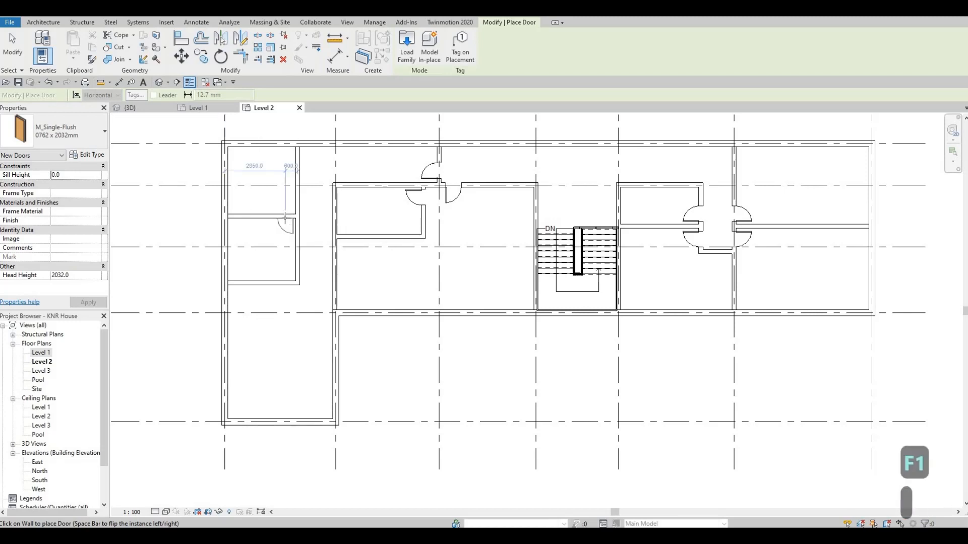
{"action": "left_click", "coordinate": [279, 217]}
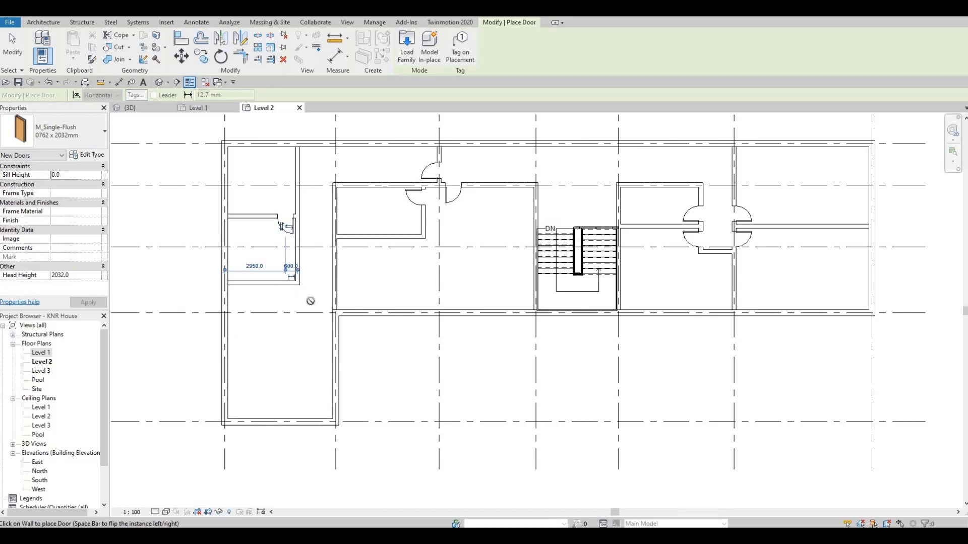
{"action": "key", "text": "F1"}
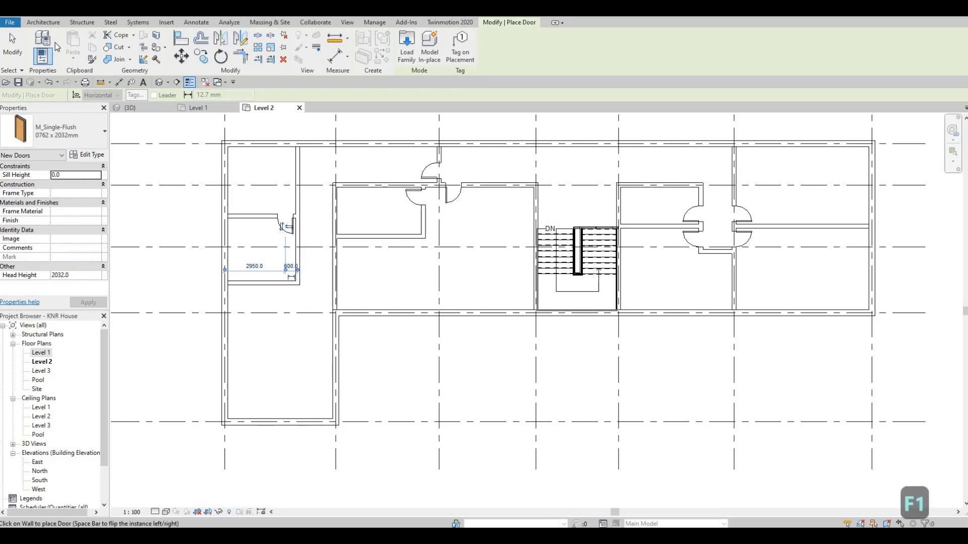
{"action": "key", "text": "Escape"}
{"action": "key", "text": "Escape"}
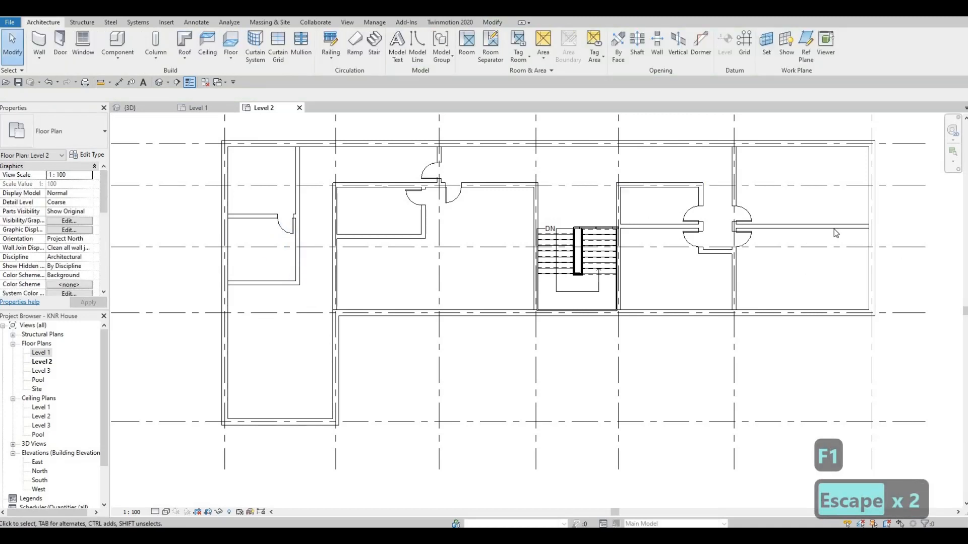
Step: Create a new basic wall type named Interior Wall 2 from Interior Wall 1, with a 100 mm thick structure layer
{"action": "left_click", "coordinate": [44, 42]}
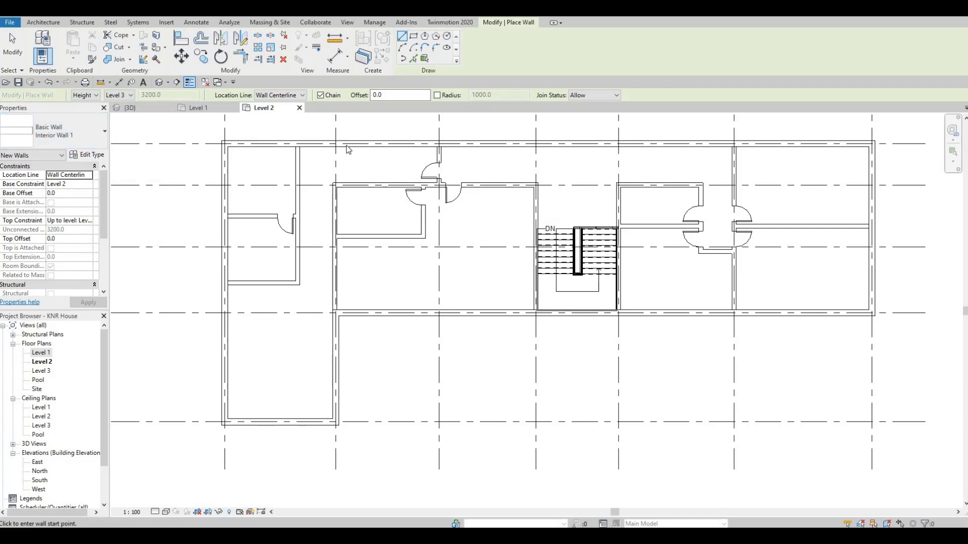
{"action": "left_click", "coordinate": [87, 154]}
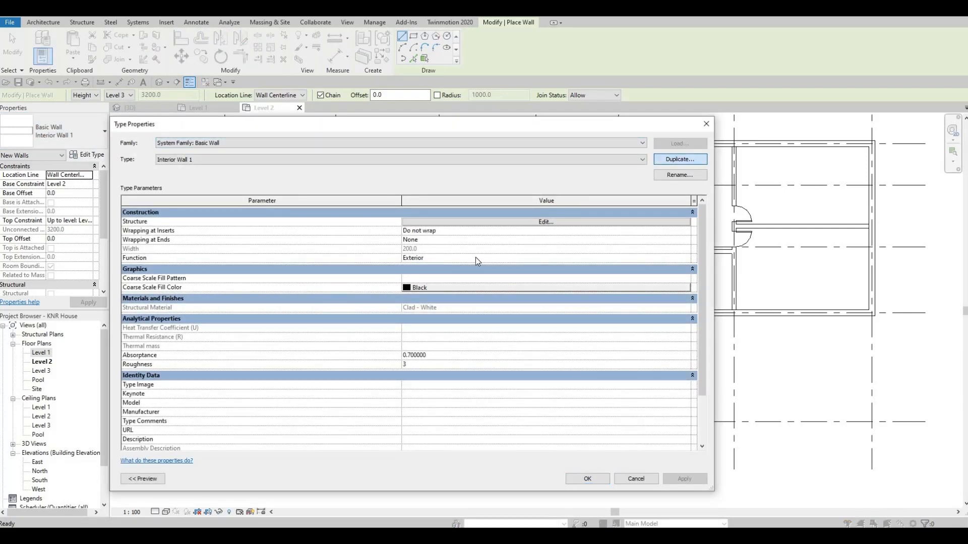
{"action": "left_click", "coordinate": [411, 331]}
{"action": "left_click", "coordinate": [453, 222]}
{"action": "left_click", "coordinate": [456, 221]}
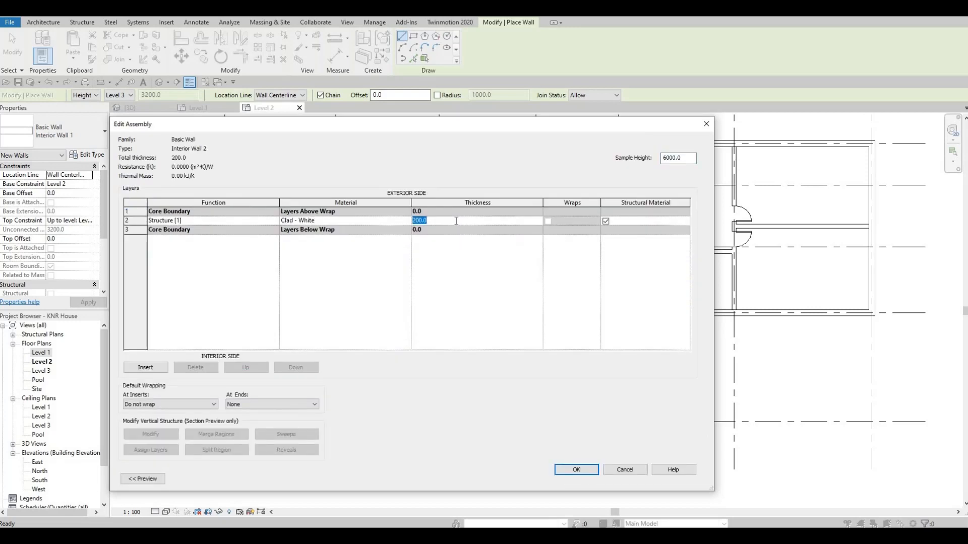
{"action": "type", "text": "100"}
{"action": "key", "text": "Return"}
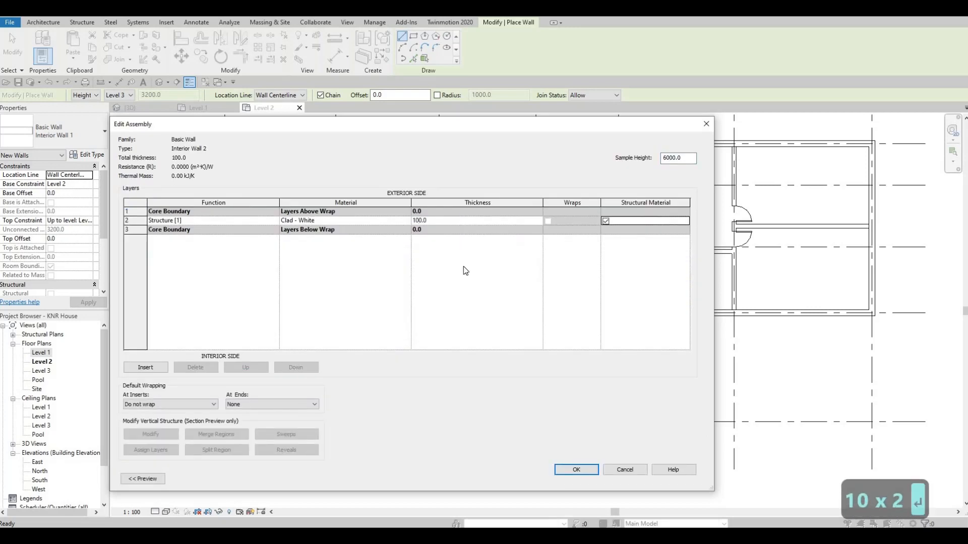
{"action": "left_click", "coordinate": [579, 468]}
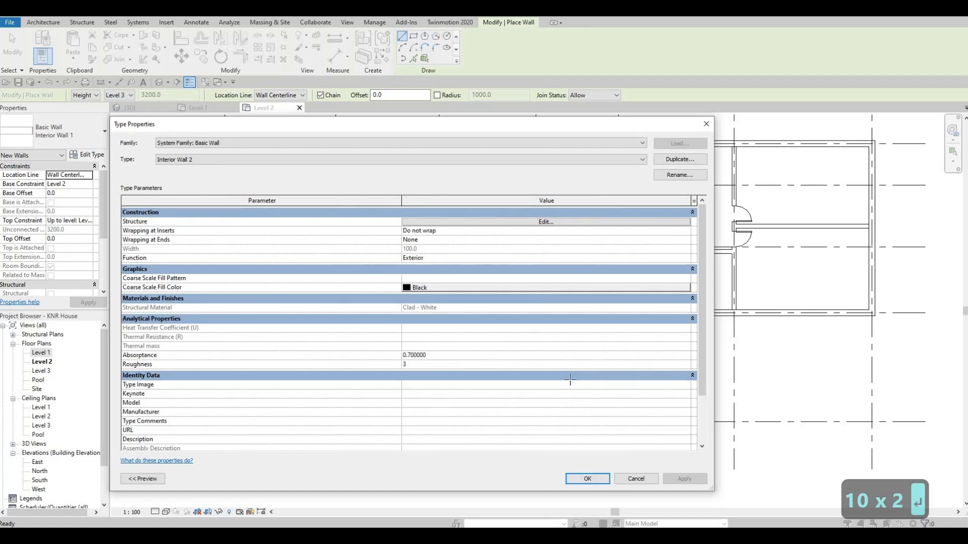
{"action": "left_click", "coordinate": [585, 479]}
Step: Draw an L-shaped Interior Wall 2 partition from the dividing wall between grids 6 and 7 down to grid C and across to the exterior wall
{"action": "scroll", "coordinate": [595, 239], "scroll_direction": "up", "scroll_amount": 3}
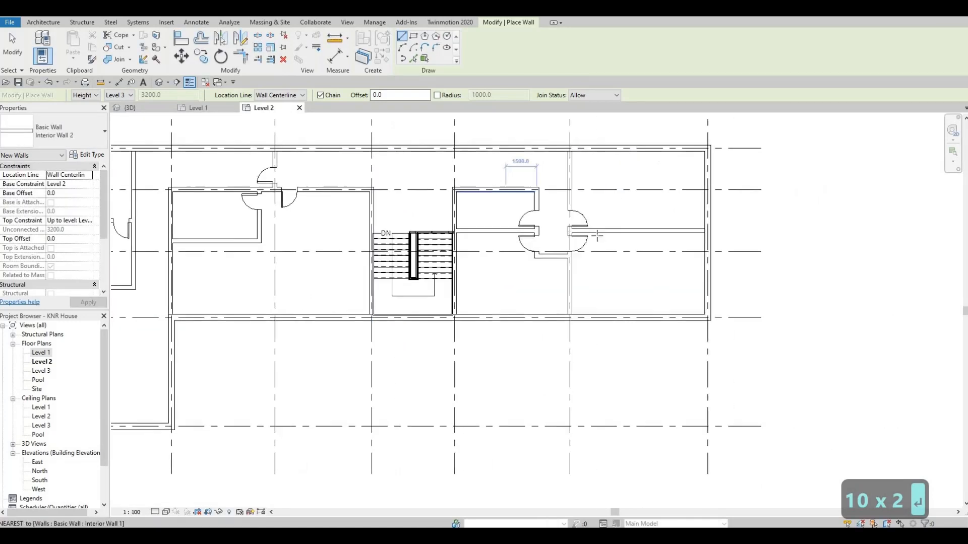
{"action": "left_click", "coordinate": [596, 274]}
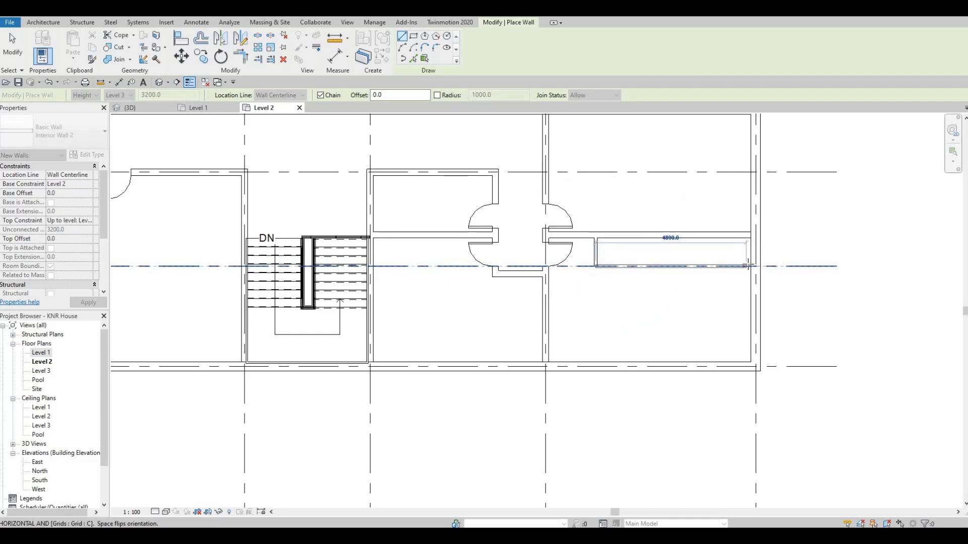
{"action": "key", "text": "Escape"}
{"action": "middle_click_drag", "start_coordinate": [667, 218], "coordinate": [630, 277]}
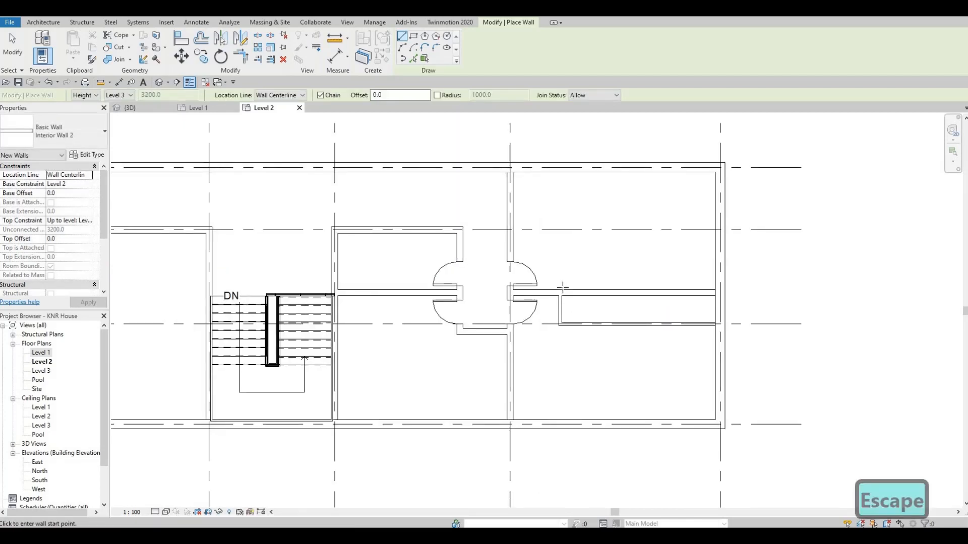
Step: Draw a matching L-shaped partition on the upper side of that dividing wall, rising 800 mm and running across to the exterior wall
{"action": "left_click", "coordinate": [561, 290]}
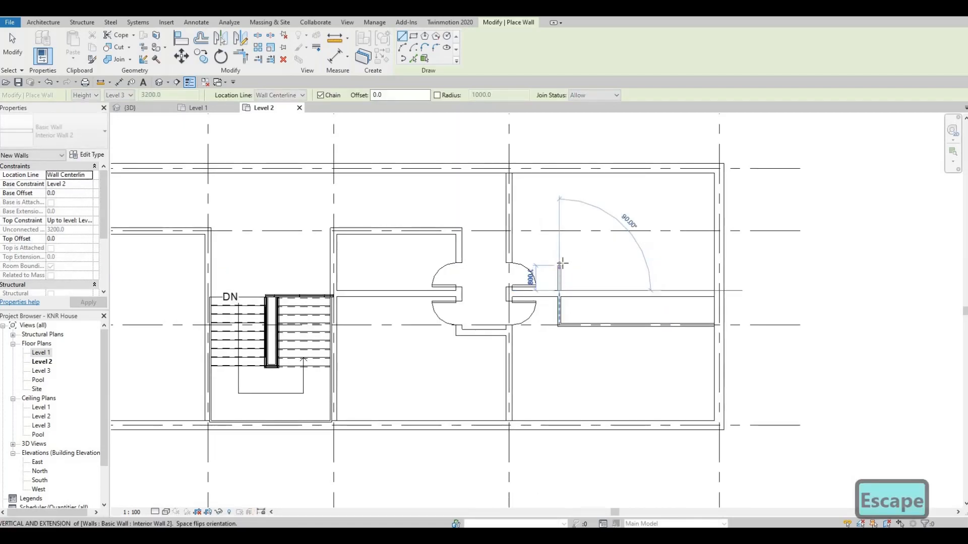
{"action": "left_click", "coordinate": [708, 270]}
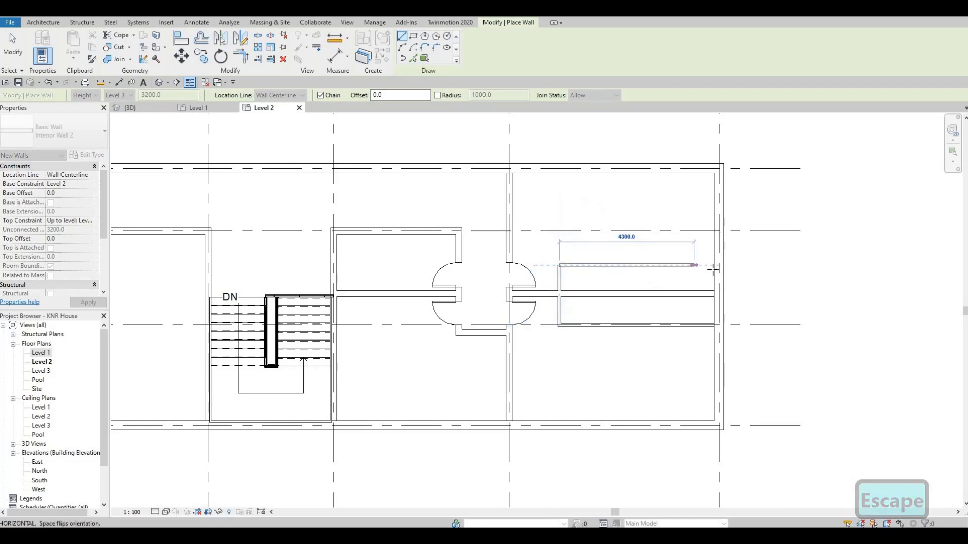
{"action": "key", "text": "Escape"}
{"action": "key", "text": "Escape"}
{"action": "key", "text": "Escape"}
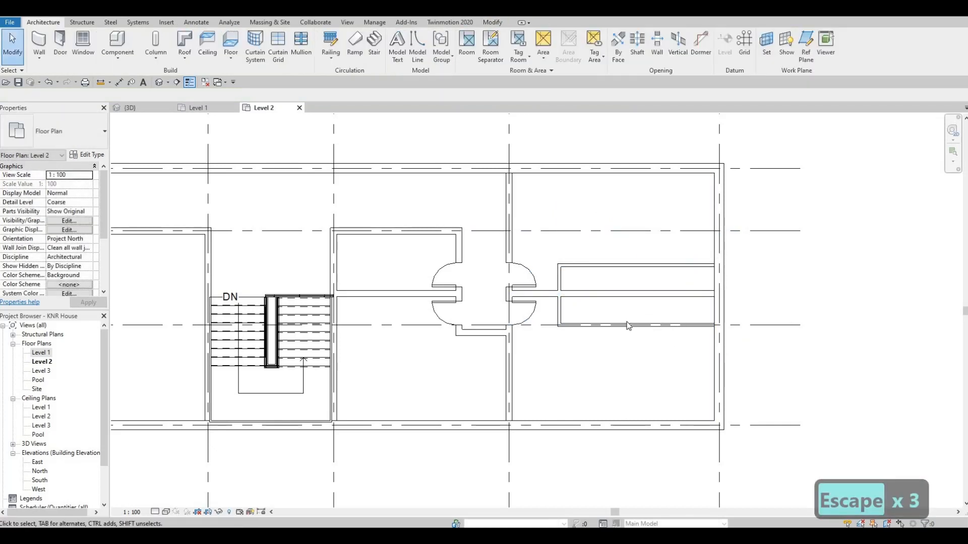
Step: Set the distance between the dividing wall and the closet wall on grid C to 800 mm
{"action": "left_click", "coordinate": [687, 324]}
{"action": "left_click", "coordinate": [746, 308]}
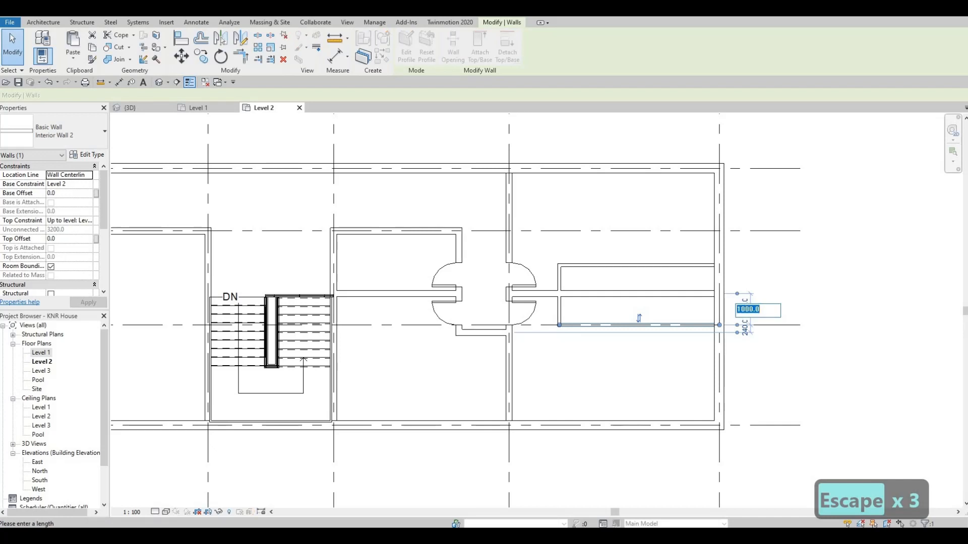
{"action": "type", "text": "80"}
{"action": "key", "text": "Return"}
{"action": "key", "text": "Escape"}
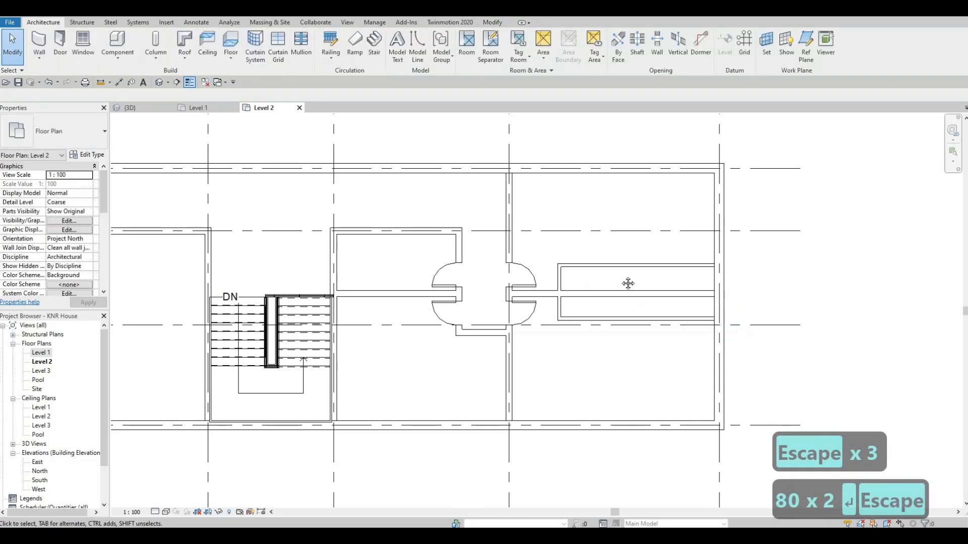
{"action": "middle_click_drag", "start_coordinate": [456, 319], "coordinate": [500, 304]}
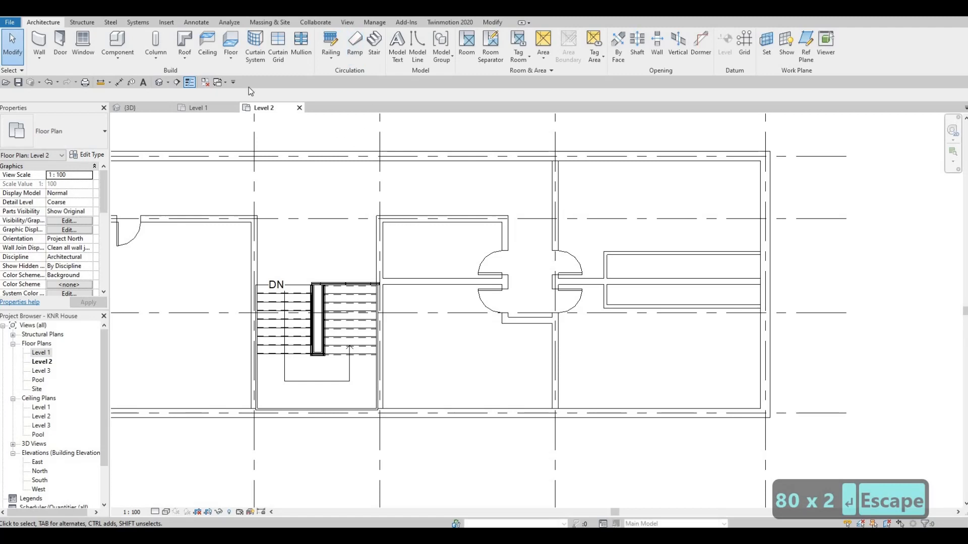
Step: Draw an L-shaped Interior Wall 2 closet from the dividing wall between grids 5 and 6, 700 mm down and across to the grid 5 wall
{"action": "left_click", "coordinate": [39, 43]}
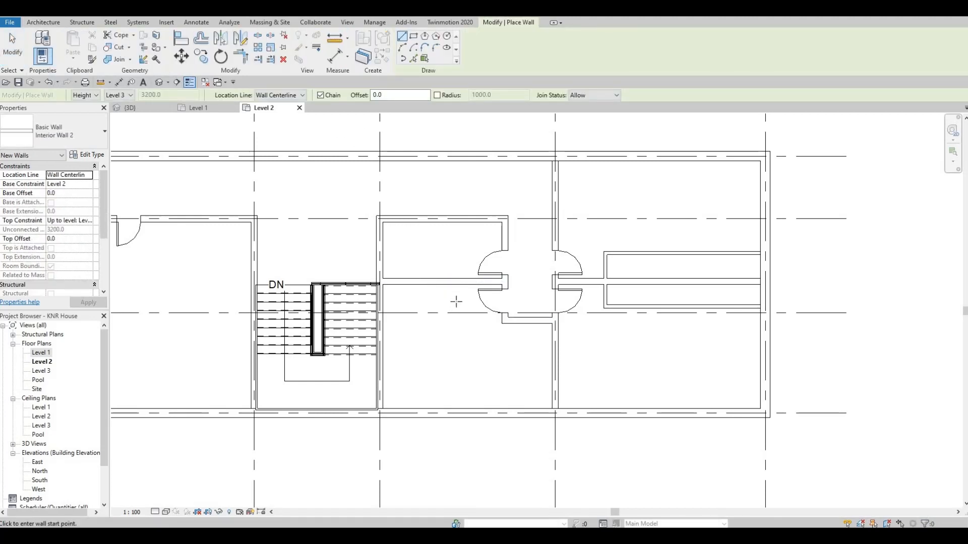
{"action": "left_click", "coordinate": [456, 287]}
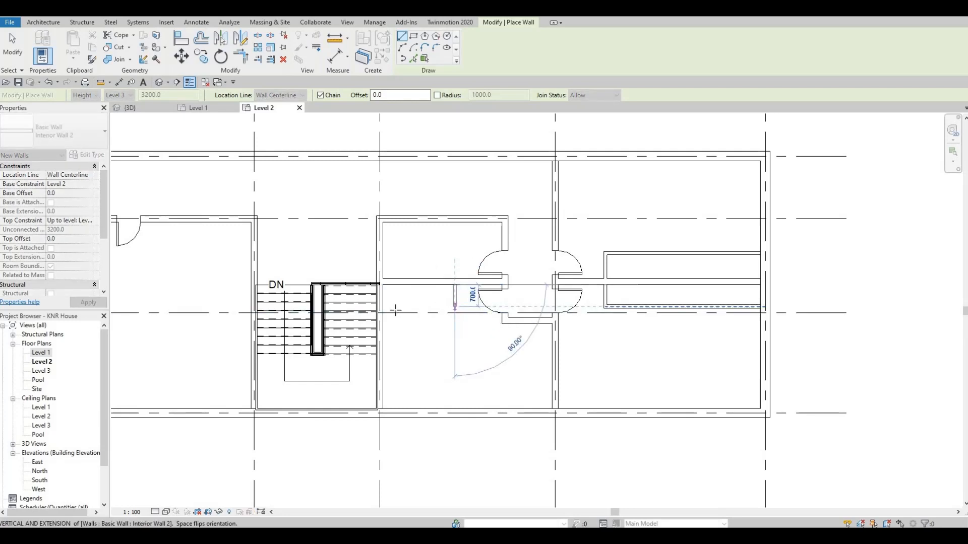
{"action": "left_click", "coordinate": [455, 306]}
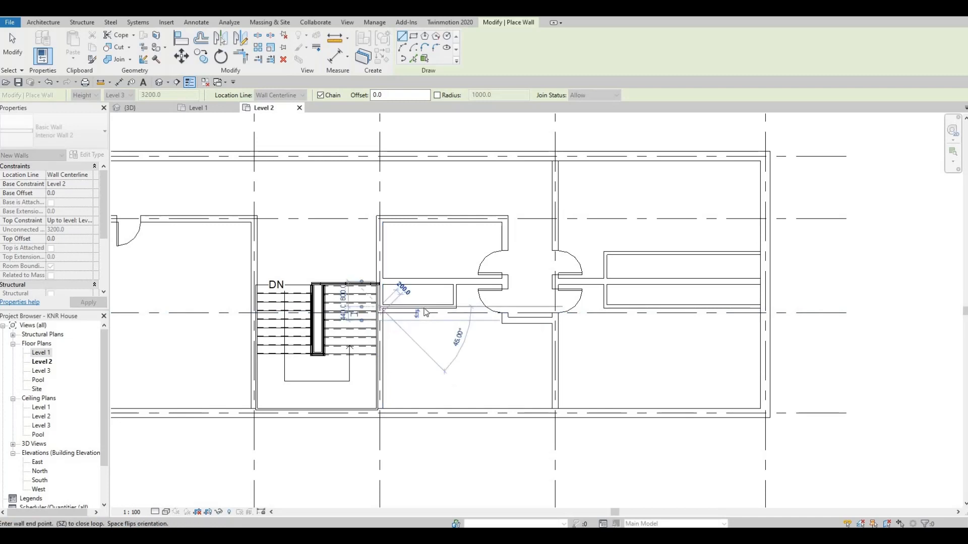
{"action": "key", "text": "Escape"}
{"action": "key", "text": "Escape"}
{"action": "left_click", "coordinate": [348, 304]}
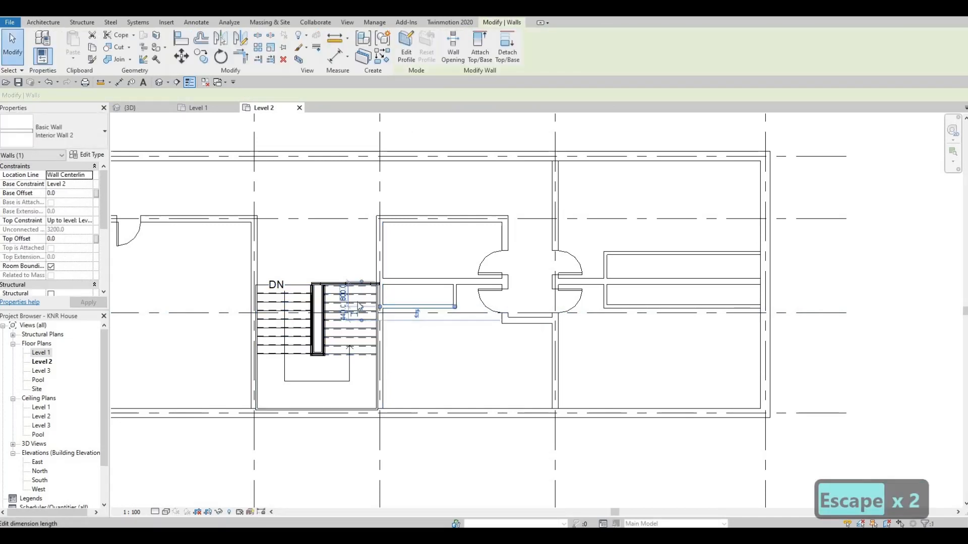
{"action": "left_click", "coordinate": [358, 304]}
{"action": "key", "text": "Escape"}
{"action": "key", "text": "Escape"}
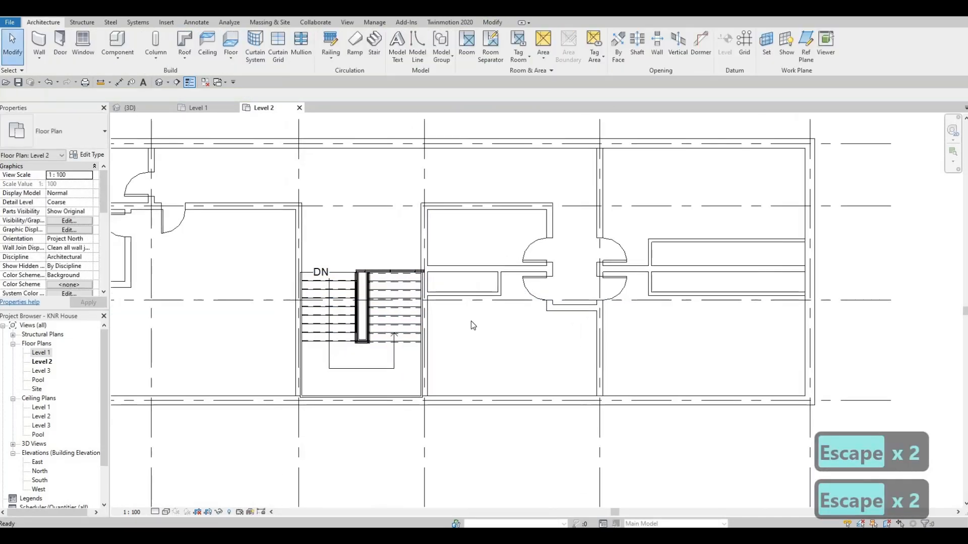
Step: Draw an Interior Wall 2 partition just above grid D, about 3550 mm from the grid 1 wall, with a 300 mm return pointing up
{"action": "scroll", "coordinate": [471, 328], "scroll_direction": "down", "scroll_amount": 2}
{"action": "middle_click_drag", "start_coordinate": [272, 298], "coordinate": [299, 288]}
{"action": "middle_click_drag", "start_coordinate": [129, 305], "coordinate": [304, 279]}
{"action": "middle_click_drag", "start_coordinate": [200, 186], "coordinate": [294, 165]}
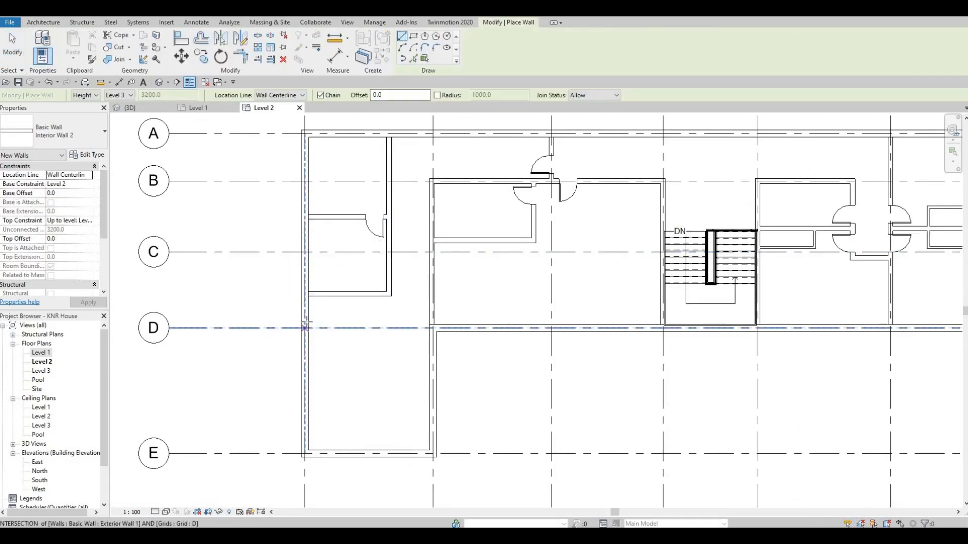
{"action": "left_click", "coordinate": [375, 322]}
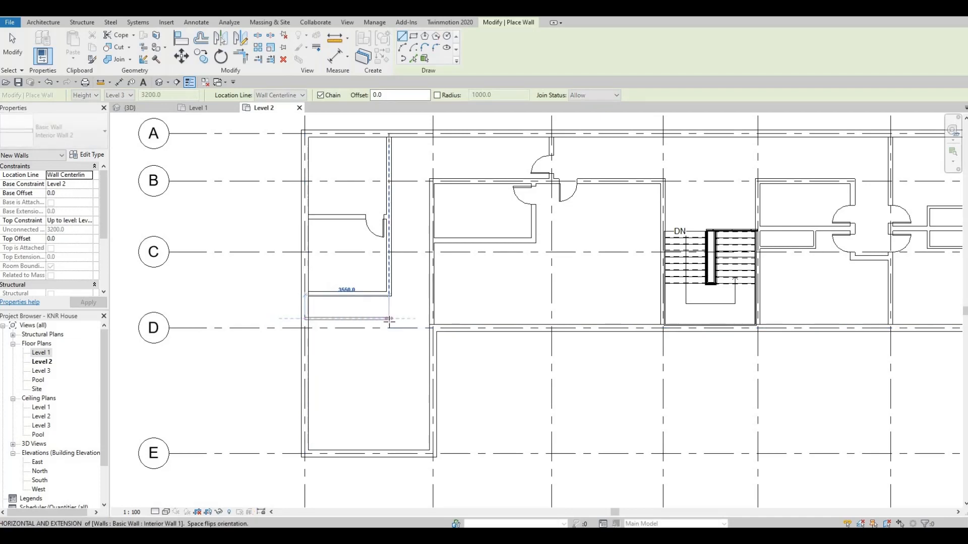
{"action": "left_click", "coordinate": [390, 325]}
{"action": "key", "text": "Escape"}
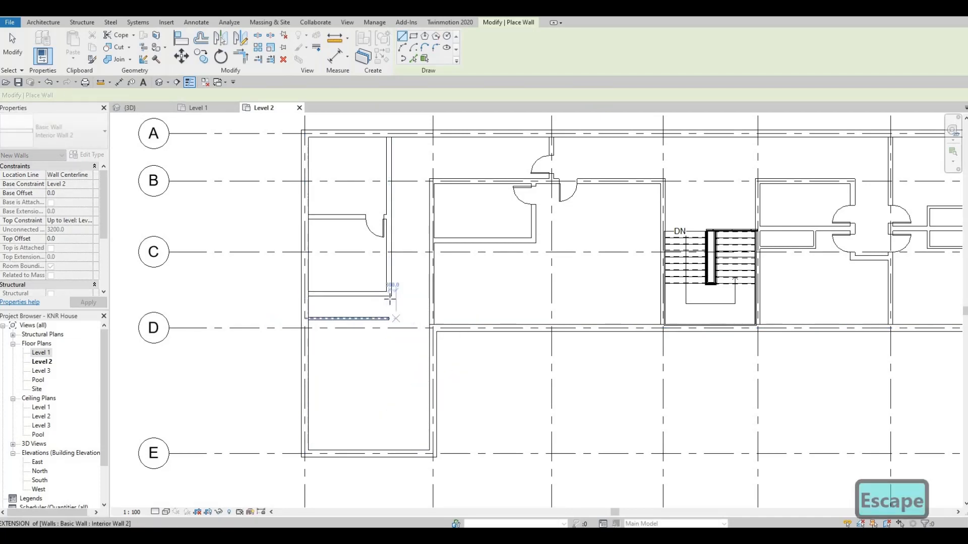
{"action": "left_click", "coordinate": [389, 295]}
{"action": "key", "text": "Escape"}
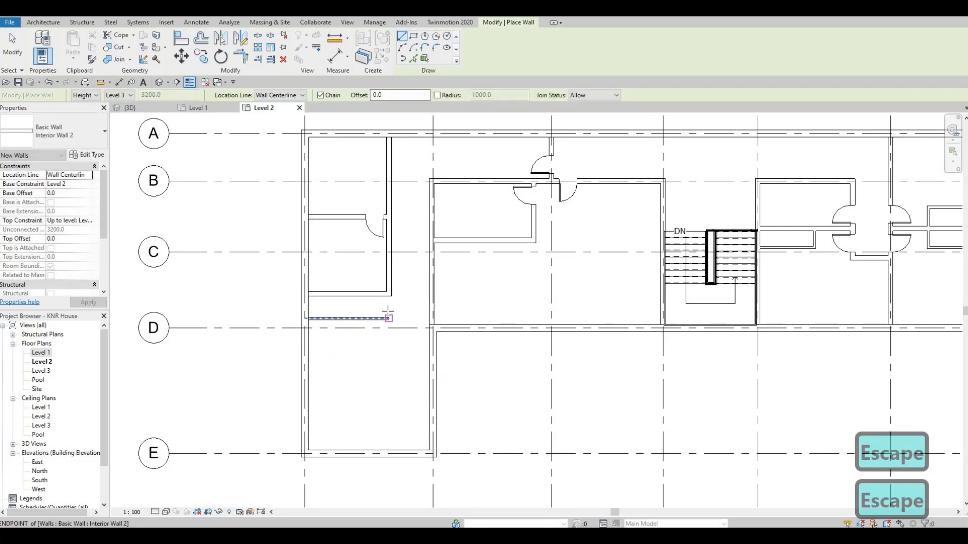
{"action": "key", "text": "Escape"}
{"action": "key", "text": "Escape"}
{"action": "scroll", "coordinate": [394, 316], "scroll_direction": "up", "scroll_amount": 5}
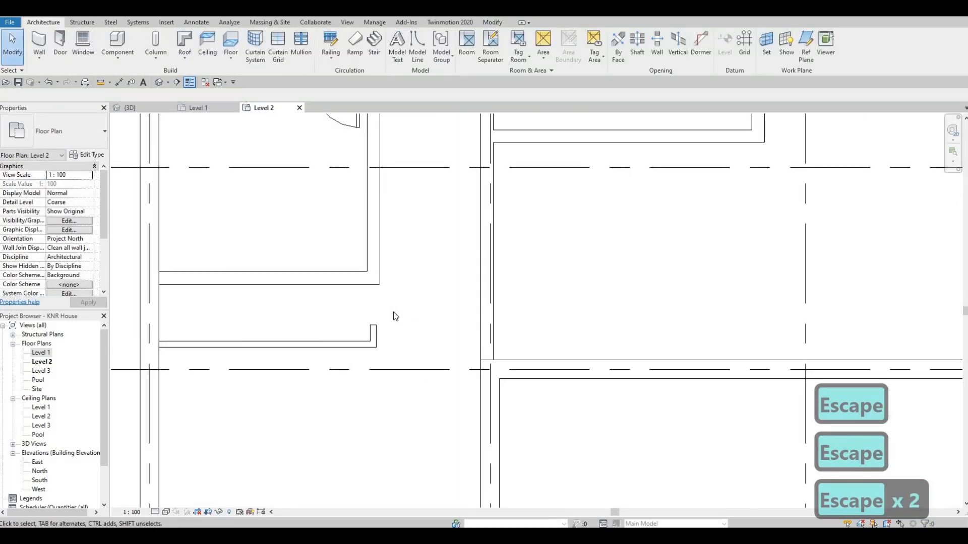
{"action": "key", "text": "a"}
{"action": "key", "text": "l"}
{"action": "left_click", "coordinate": [376, 334]}
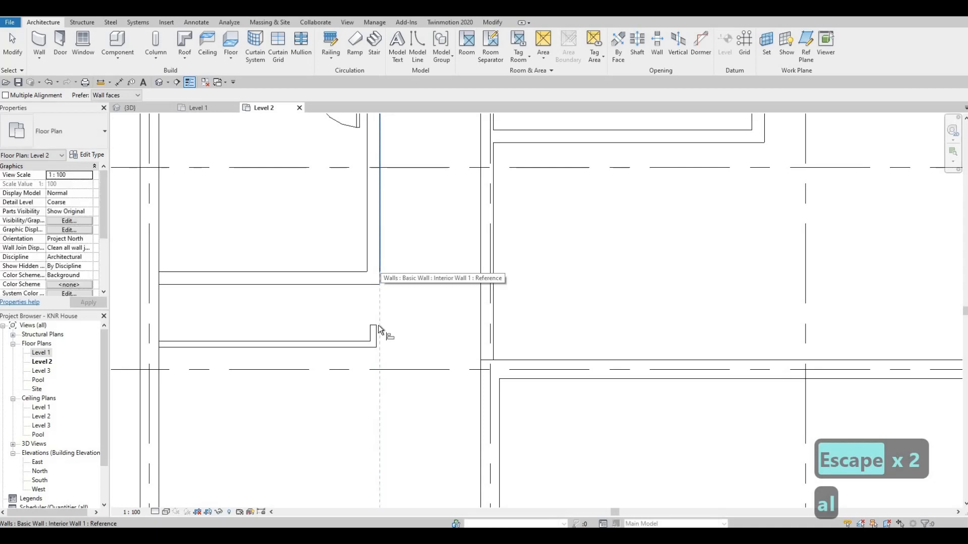
{"action": "key", "text": "Escape"}
Step: Align the short return's outer face with the outer face of the room's side wall above it
{"action": "key", "text": "a"}
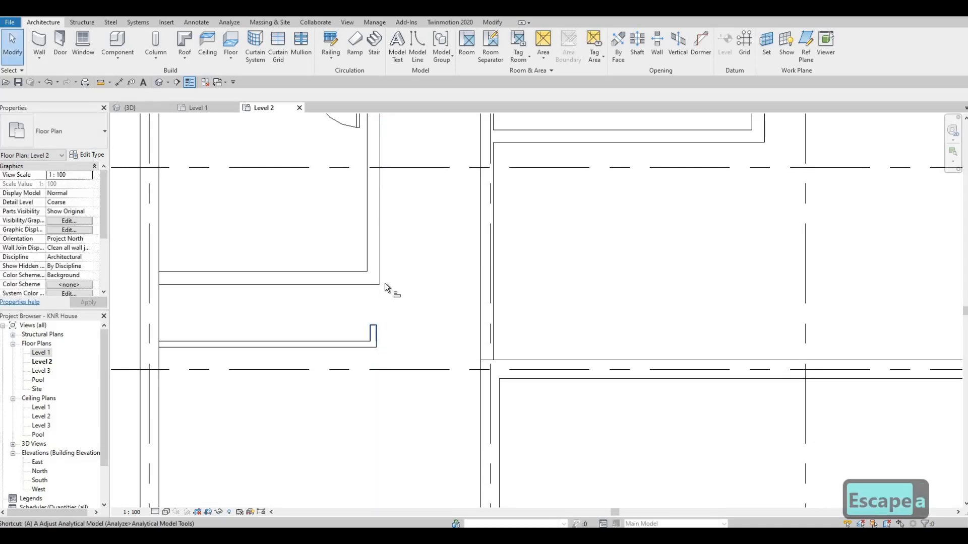
{"action": "key", "text": "l"}
{"action": "left_click", "coordinate": [380, 259]}
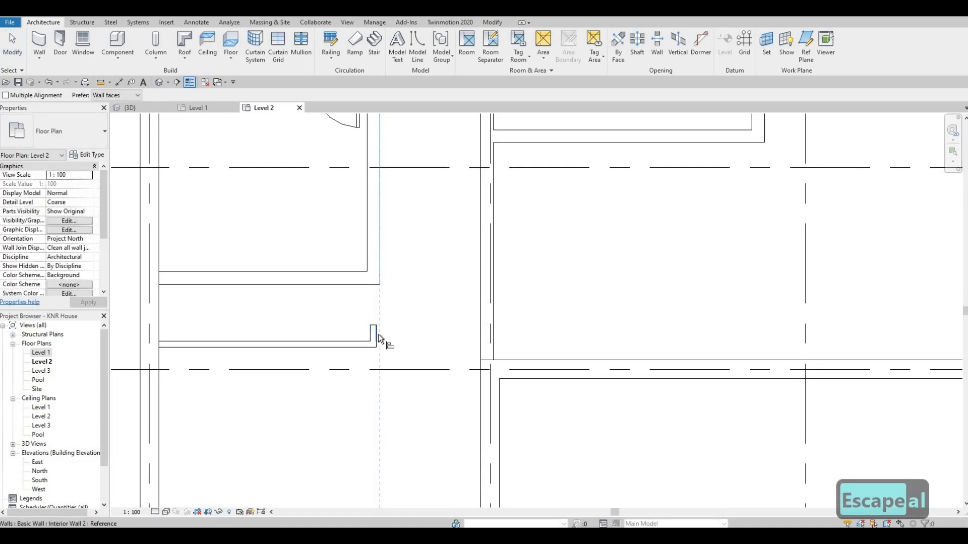
{"action": "left_click", "coordinate": [378, 334]}
{"action": "key", "text": "Escape"}
{"action": "key", "text": "Escape"}
Step: Extend the short return wall up to meet the room's lower wall, closing the closet above grid D
{"action": "left_click", "coordinate": [378, 325]}
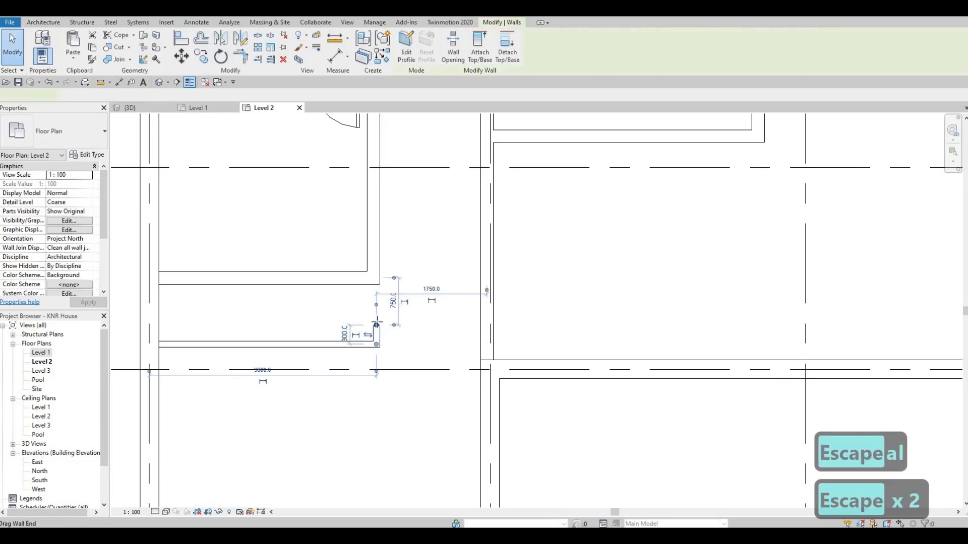
{"action": "left_click_drag", "start_coordinate": [377, 325], "coordinate": [376, 278]}
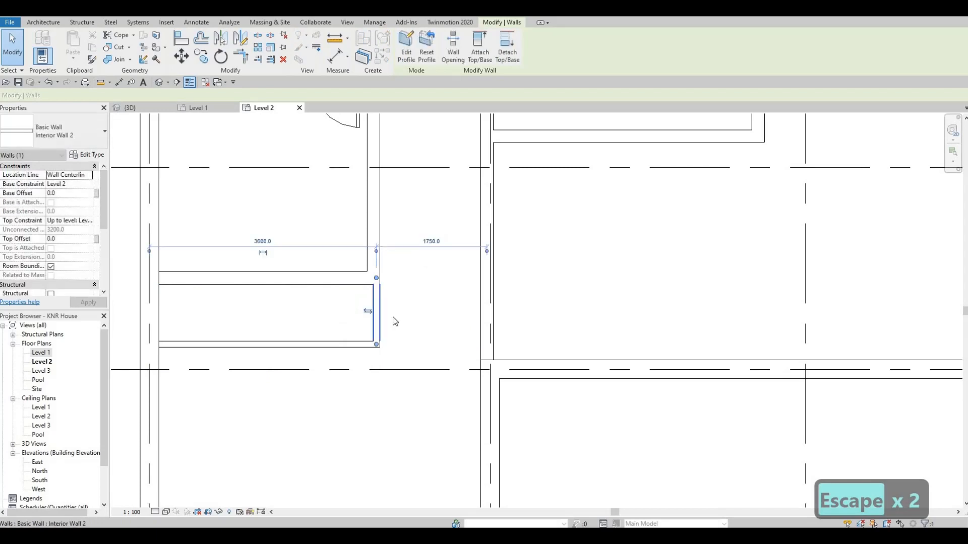
{"action": "key", "text": "Escape"}
{"action": "middle_click_drag", "start_coordinate": [374, 343], "coordinate": [397, 323]}
{"action": "scroll", "coordinate": [398, 323], "scroll_direction": "down", "scroll_amount": 2}
{"action": "scroll", "coordinate": [419, 308], "scroll_direction": "down", "scroll_amount": 1}
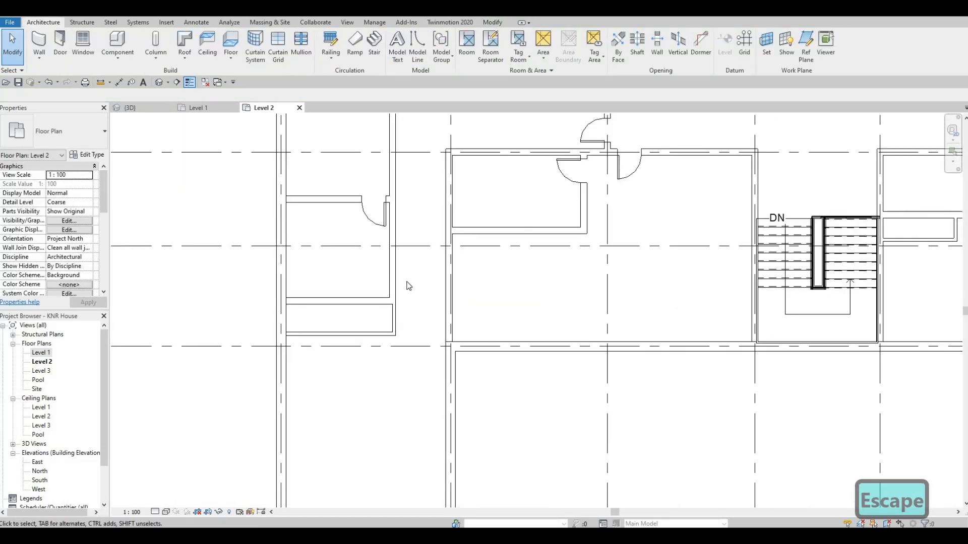
Step: Set the distance between the room's lower wall and the closet wall just above grid D to 800 mm
{"action": "scroll", "coordinate": [353, 346], "scroll_direction": "down", "scroll_amount": 4}
{"action": "left_click", "coordinate": [392, 345]}
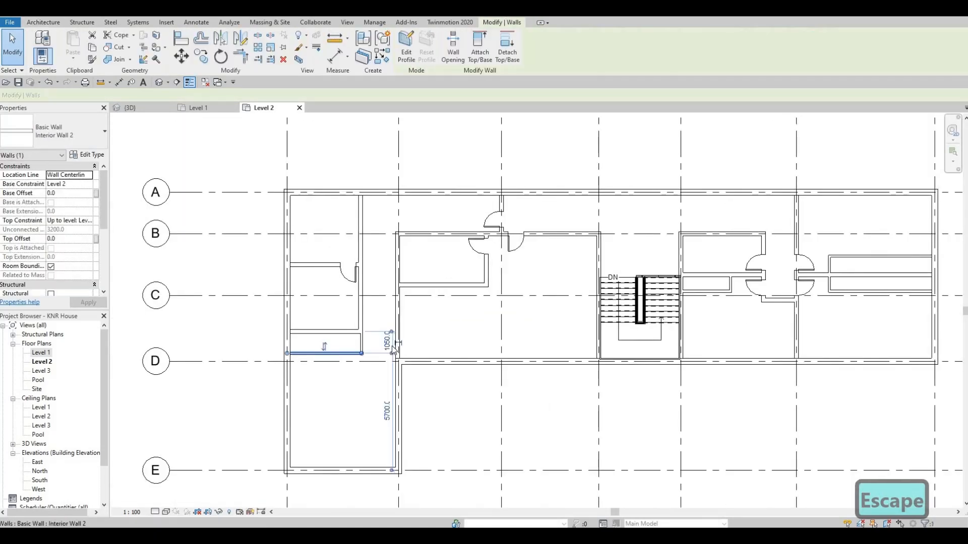
{"action": "scroll", "coordinate": [393, 343], "scroll_direction": "up", "scroll_amount": 5}
{"action": "left_click", "coordinate": [398, 338]}
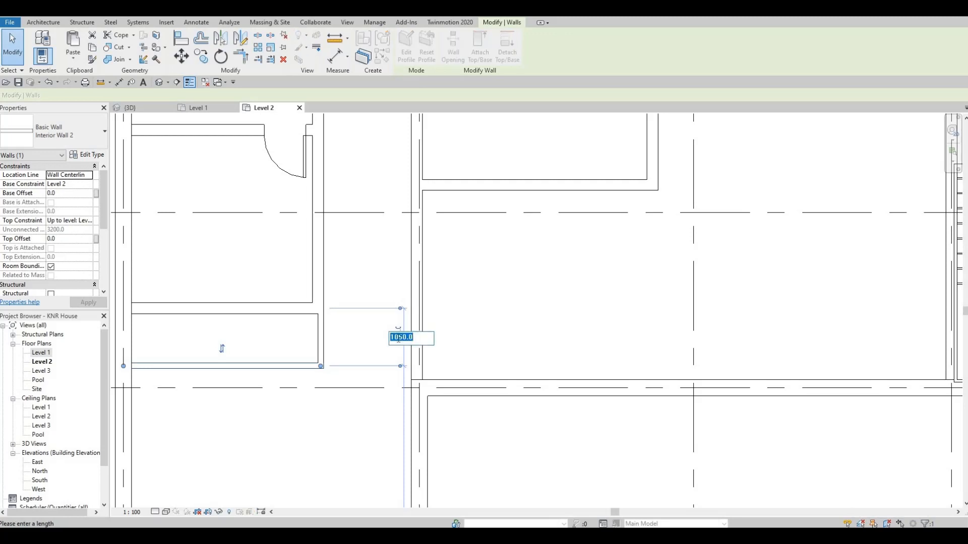
{"action": "type", "text": "800"}
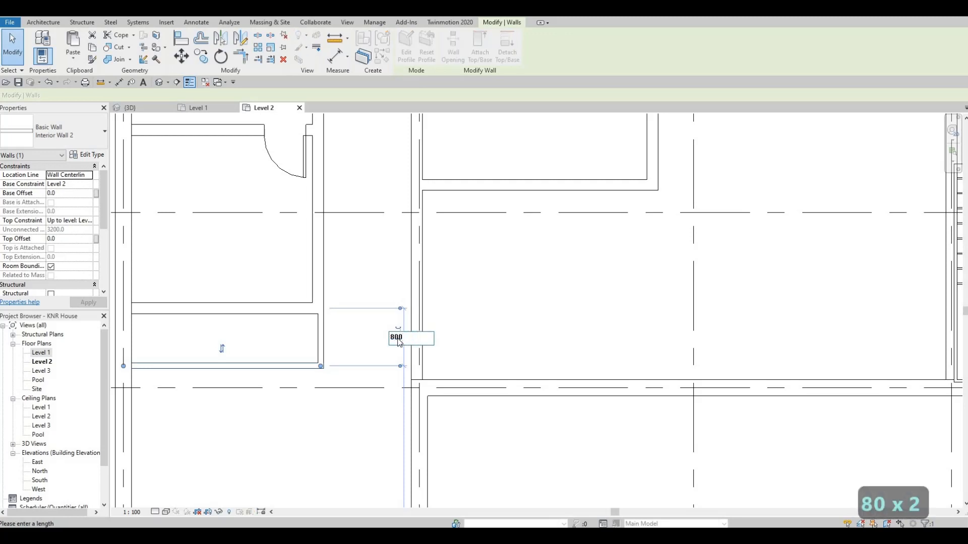
{"action": "key", "text": "Return"}
{"action": "key", "text": "Escape"}
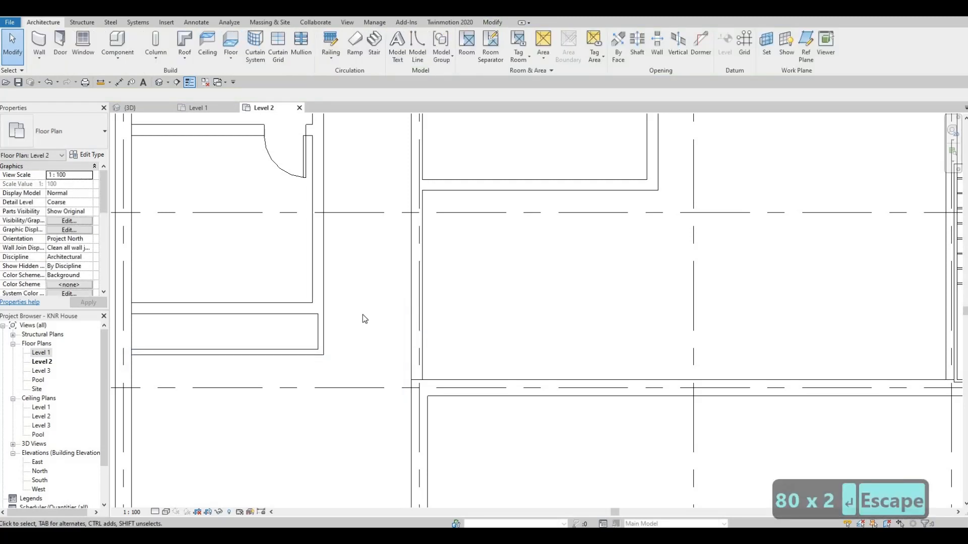
{"action": "scroll", "coordinate": [527, 335], "scroll_direction": "down", "scroll_amount": 3}
{"action": "scroll", "coordinate": [555, 353], "scroll_direction": "down", "scroll_amount": 5}
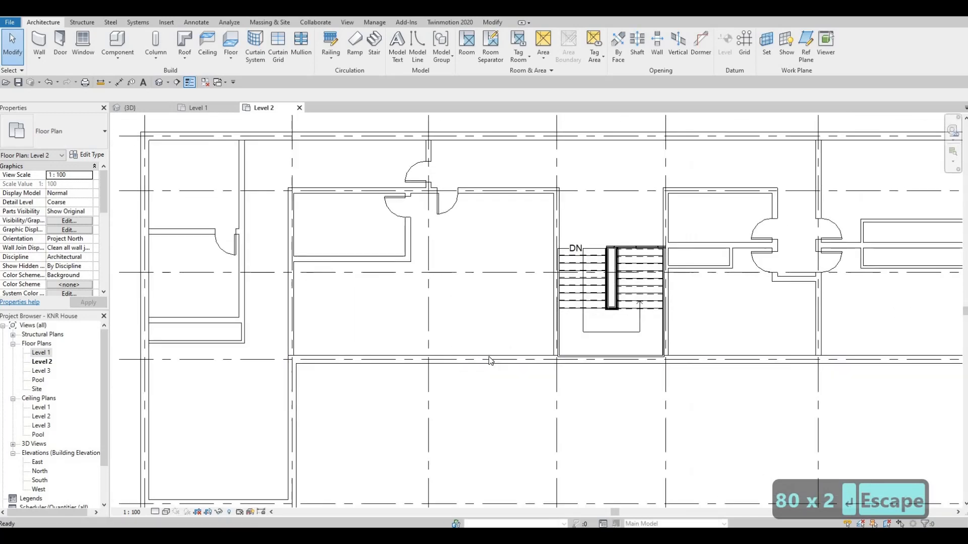
Step: Draw an Interior Wall 2 closet about 3200 mm wide and 800 mm deep in the room west of the stair, against its upper wall
{"action": "scroll", "coordinate": [363, 292], "scroll_direction": "up", "scroll_amount": 1}
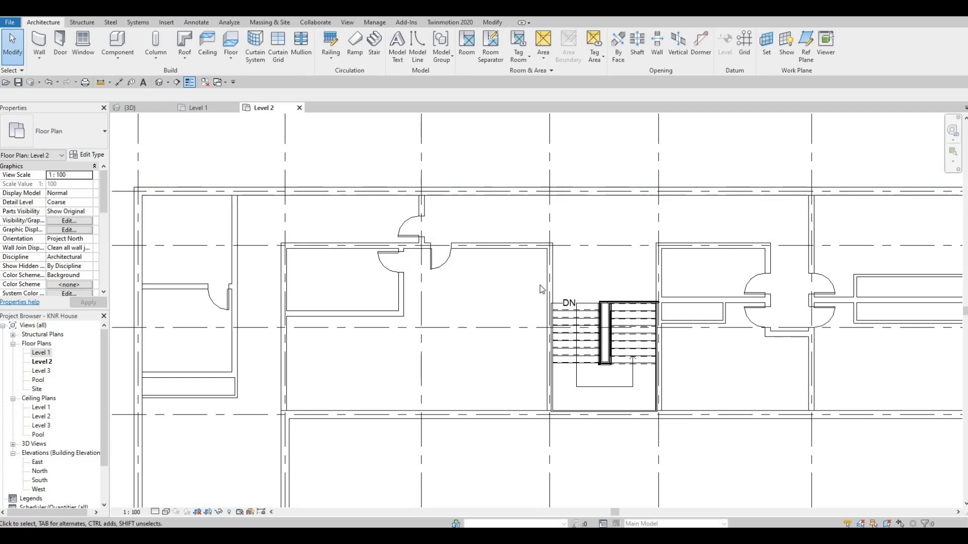
{"action": "left_click", "coordinate": [40, 42]}
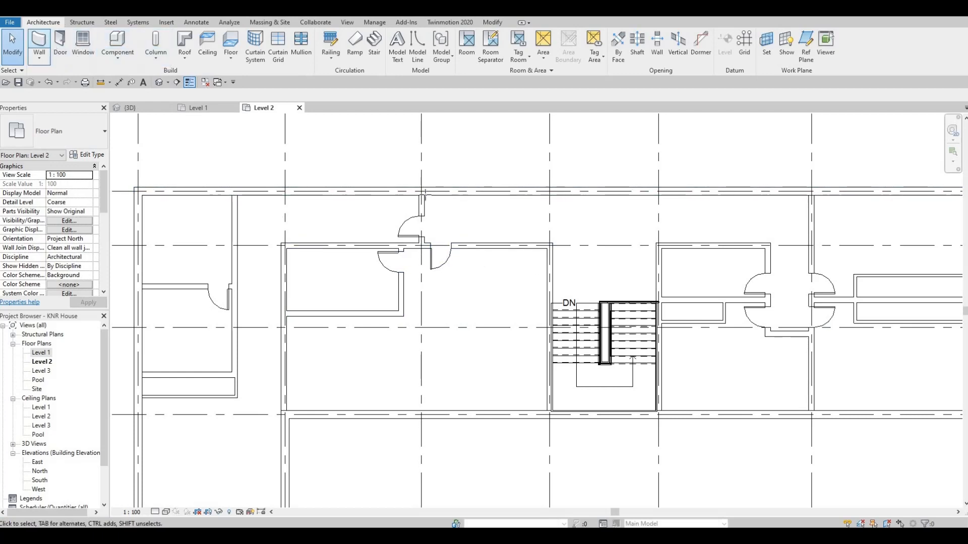
{"action": "left_click", "coordinate": [458, 263]}
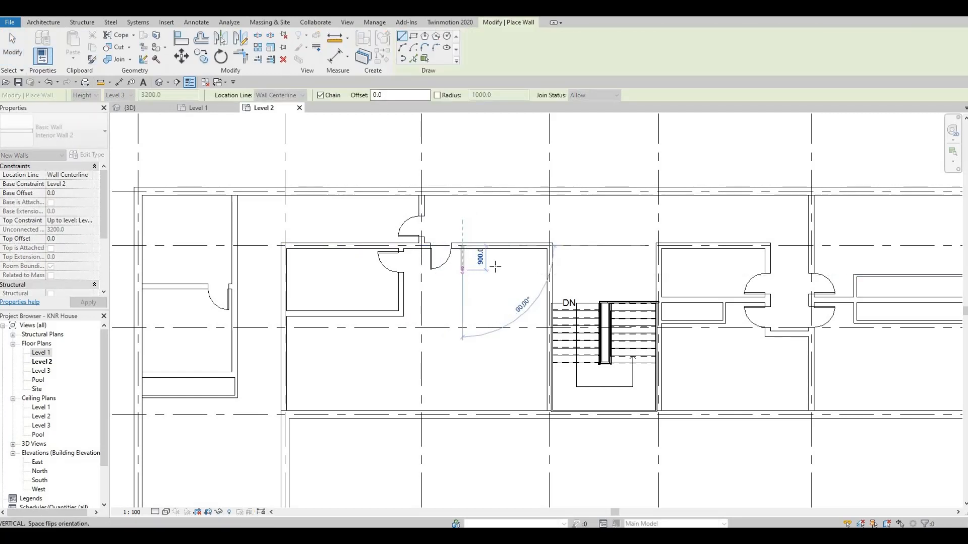
{"action": "left_click", "coordinate": [462, 268]}
{"action": "left_click", "coordinate": [549, 268]}
{"action": "key", "text": "Escape"}
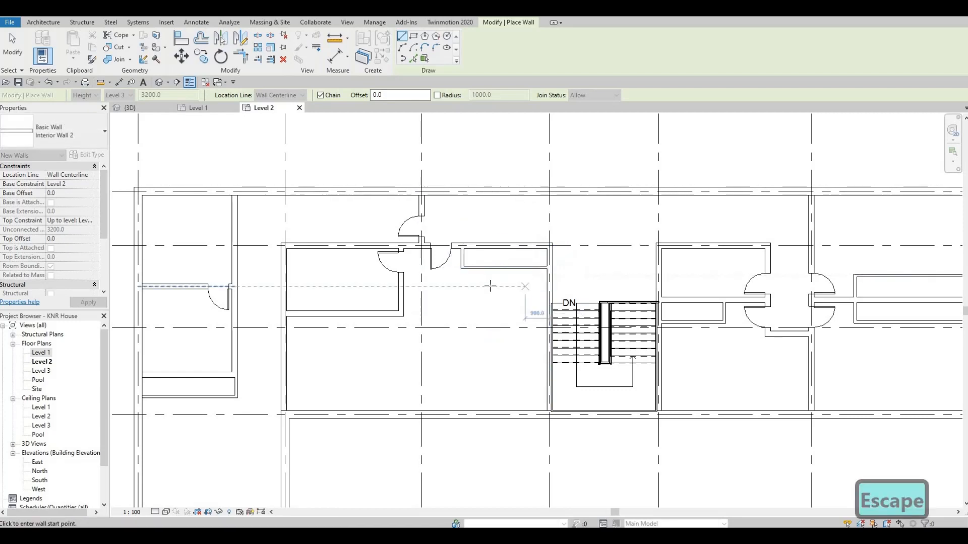
{"action": "middle_click_drag", "start_coordinate": [490, 286], "coordinate": [515, 247]}
{"action": "key", "text": "Escape"}
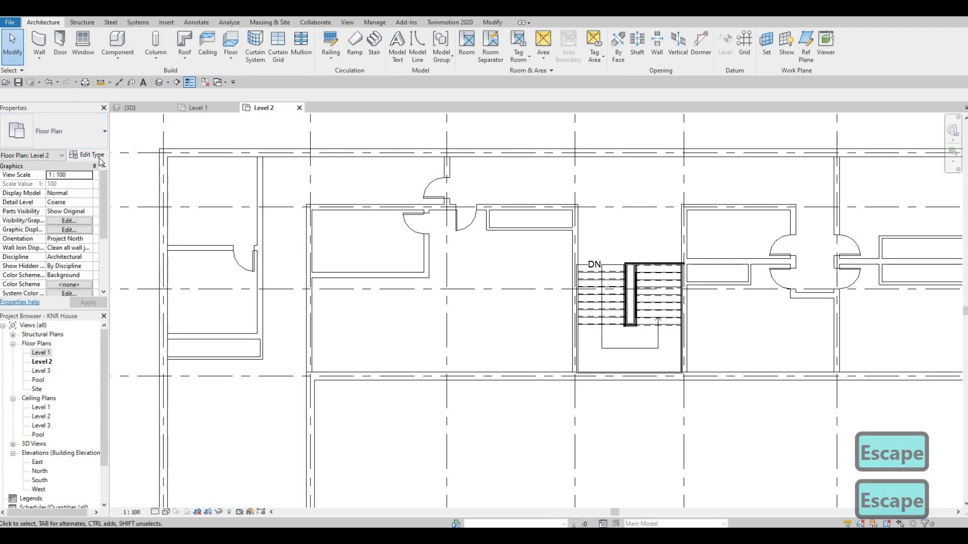
Step: Place an M_Door-Interior-Double-Sliding-2_Panel-Wood 1500 x 2000mm door centred in the closet wall of the westernmost room
{"action": "left_click", "coordinate": [60, 45]}
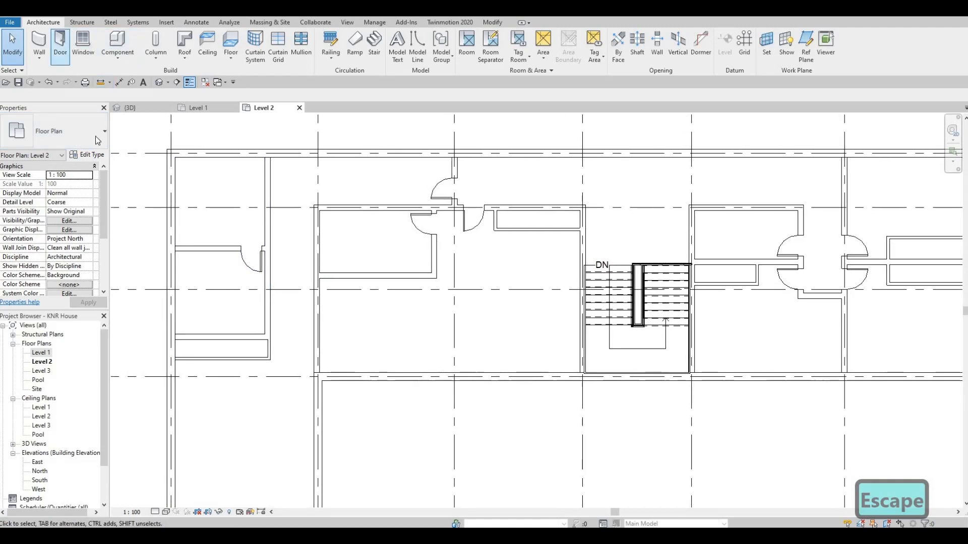
{"action": "left_click", "coordinate": [95, 135]}
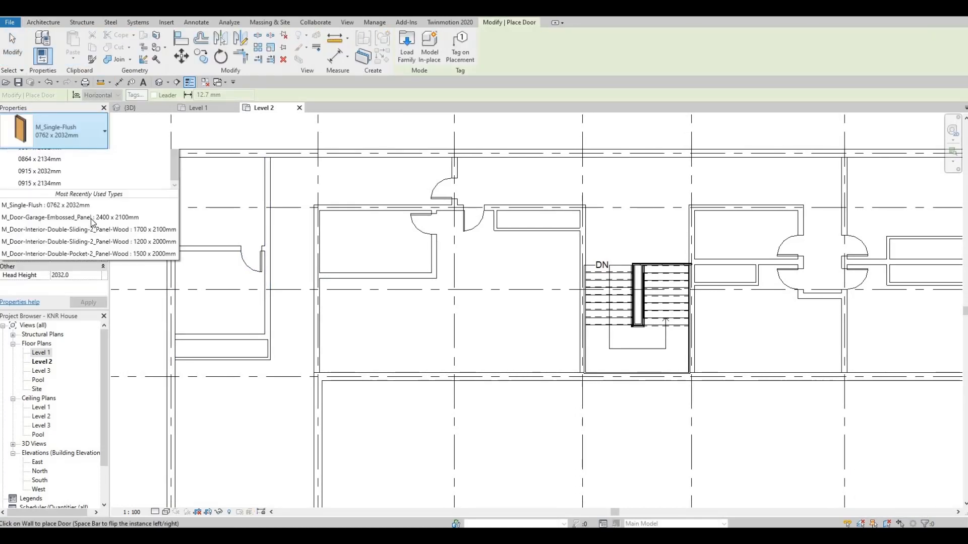
{"action": "scroll", "coordinate": [94, 244], "scroll_direction": "up", "scroll_amount": 5}
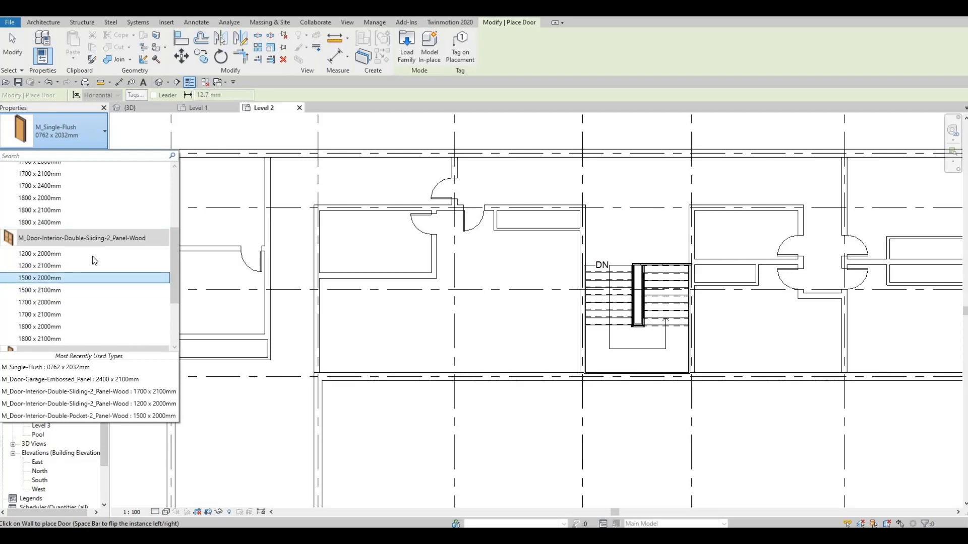
{"action": "left_click", "coordinate": [76, 277]}
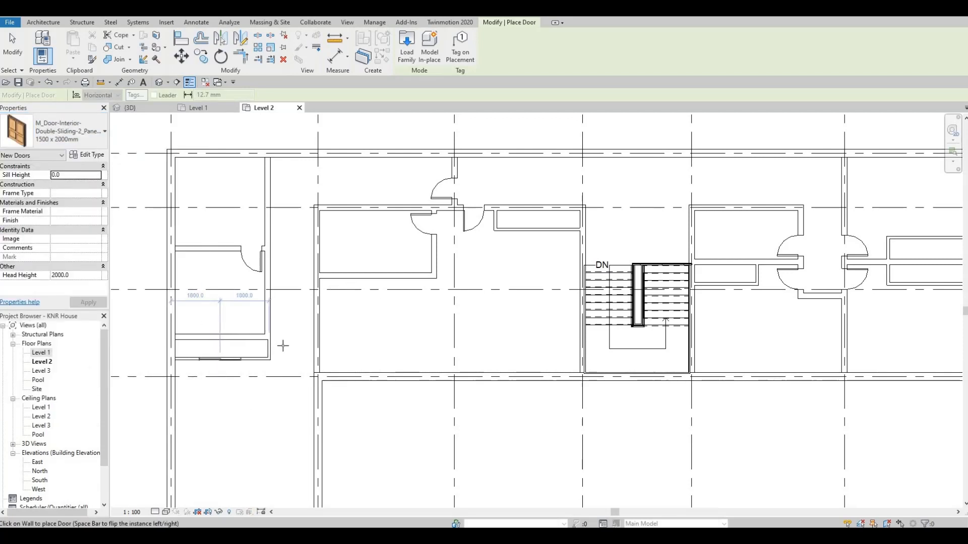
{"action": "key", "text": "Escape"}
{"action": "key", "text": "Escape"}
{"action": "scroll", "coordinate": [216, 355], "scroll_direction": "up", "scroll_amount": 2}
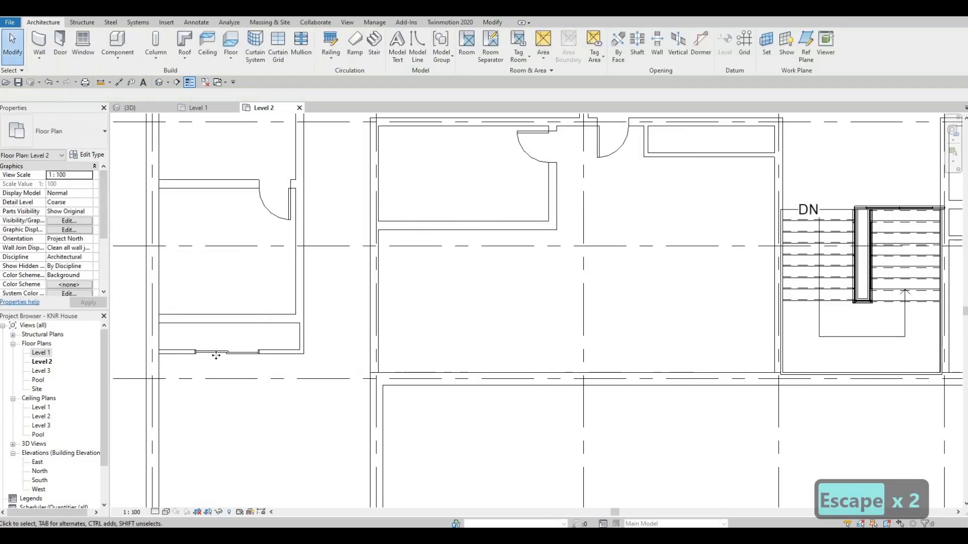
{"action": "key", "text": "Escape"}
Step: Change the sliding door in the westernmost closet to the 1800 x 2100mm type
{"action": "left_click", "coordinate": [216, 355]}
{"action": "left_click", "coordinate": [75, 136]}
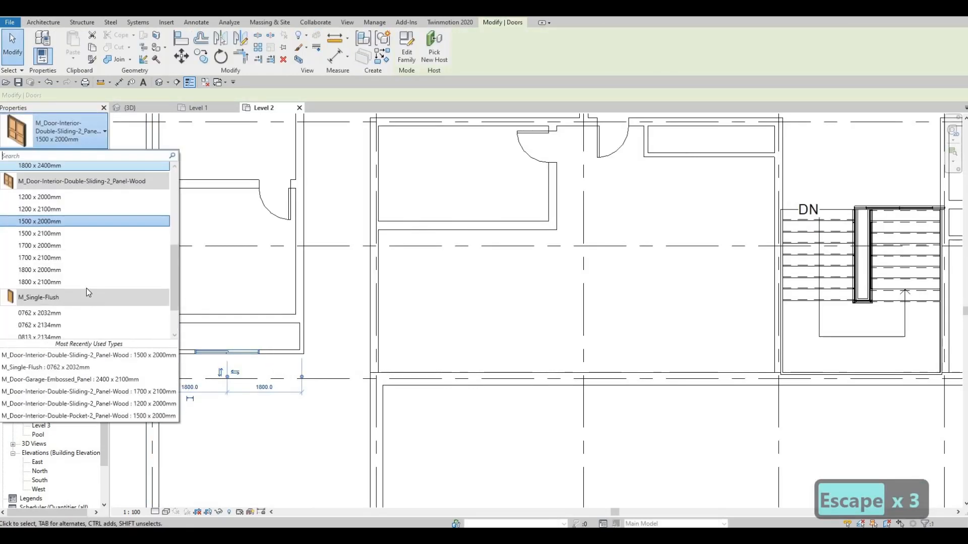
{"action": "left_click", "coordinate": [65, 282]}
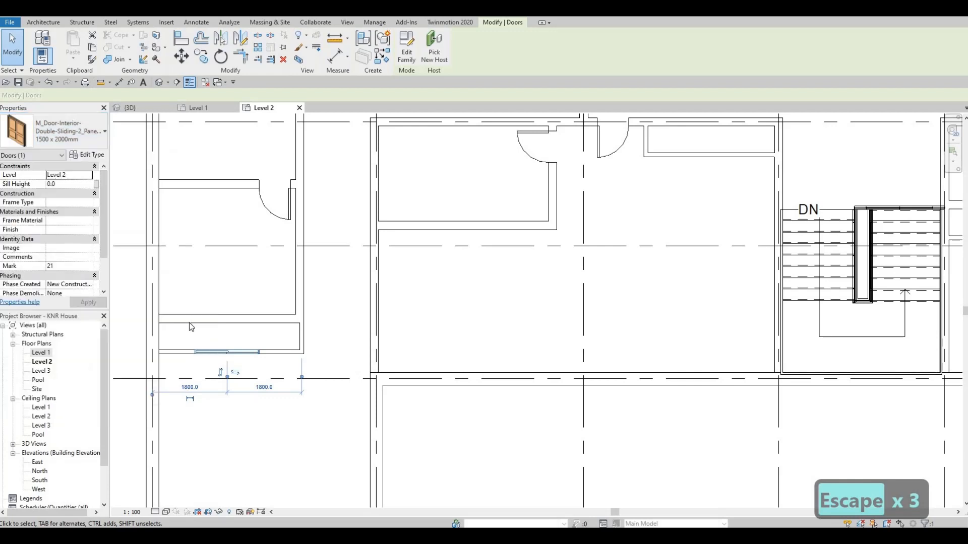
{"action": "left_click", "coordinate": [75, 134]}
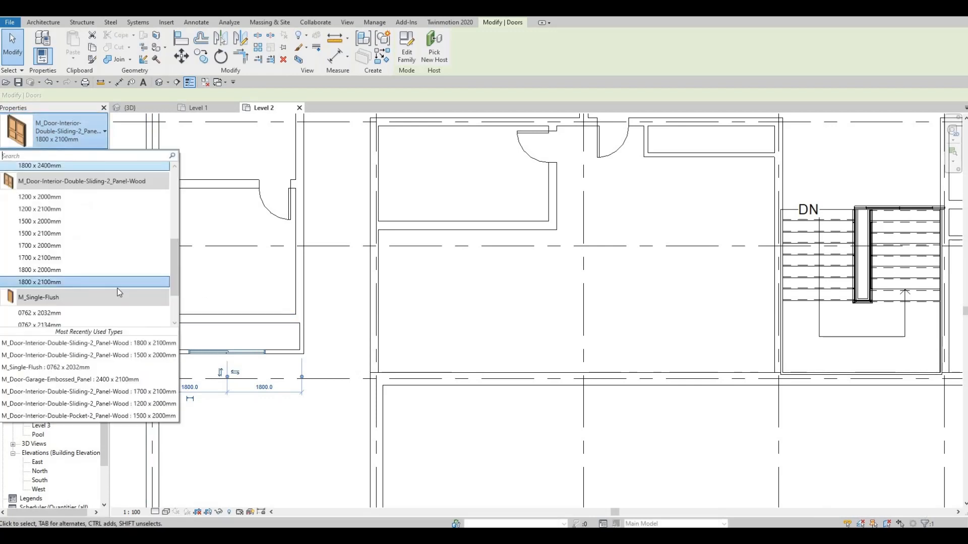
{"action": "key", "text": "Escape"}
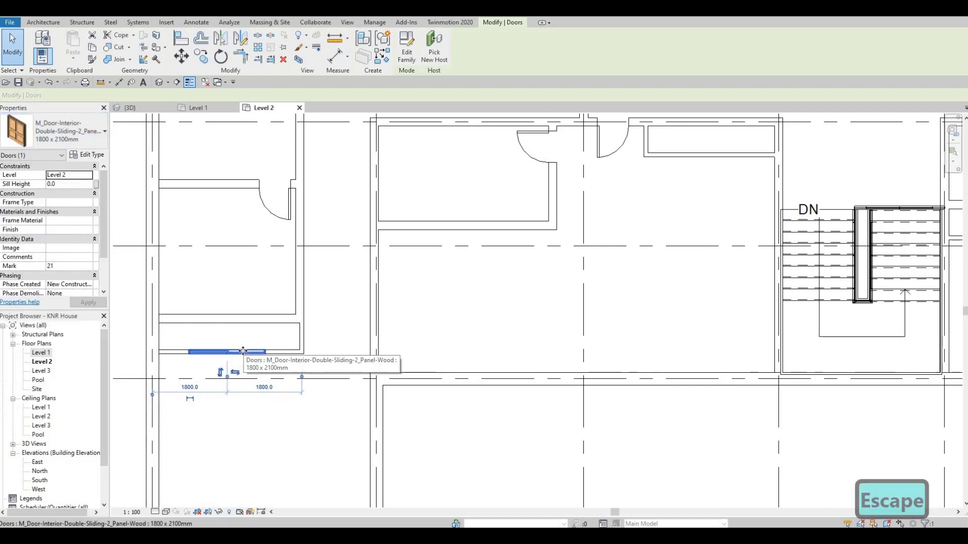
Step: Create similar 1800 x 2100mm double sliding doors centred in the closet walls on either side of the stair
{"action": "key", "text": "c"}
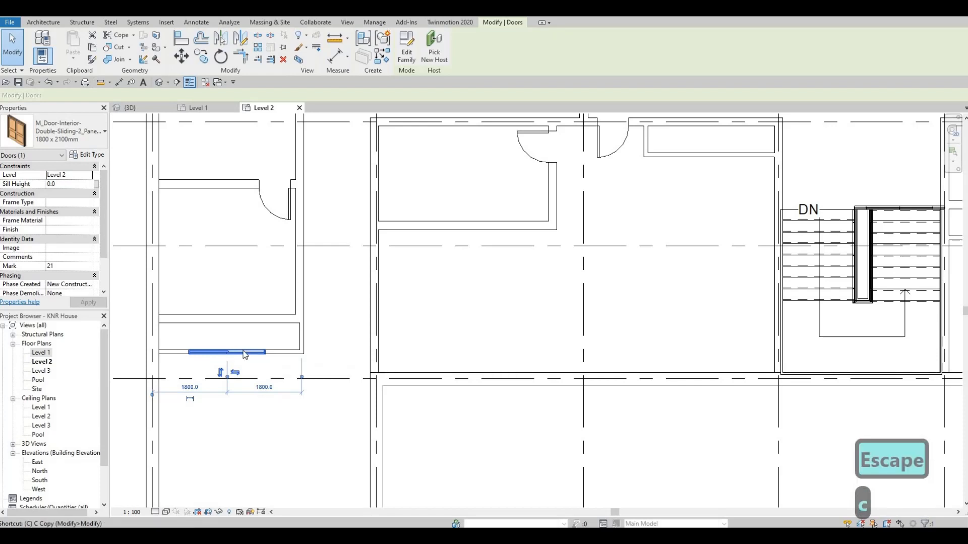
{"action": "key", "text": "a"}
{"action": "key", "text": "s"}
{"action": "key", "text": "Escape"}
{"action": "key", "text": "Escape"}
{"action": "left_click", "coordinate": [247, 353]}
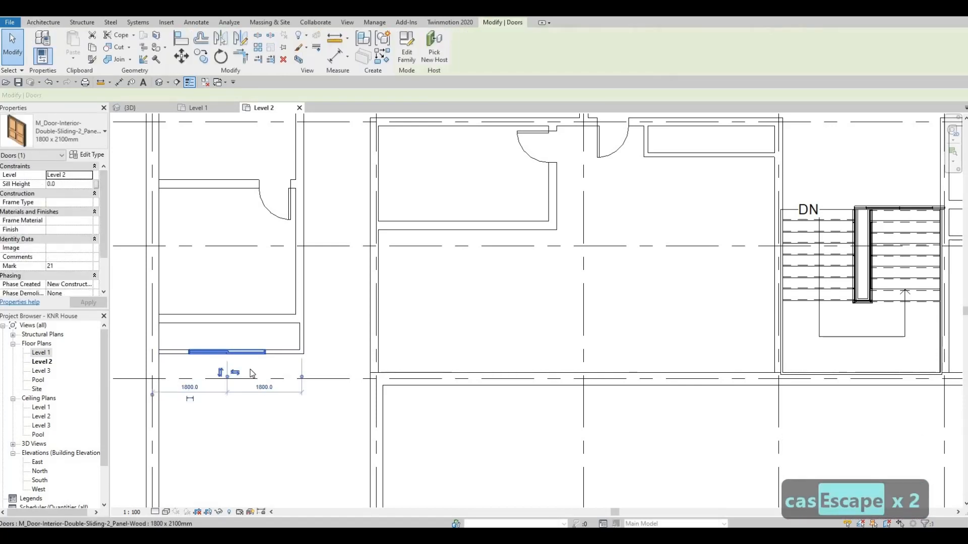
{"action": "key", "text": "c"}
{"action": "key", "text": "s"}
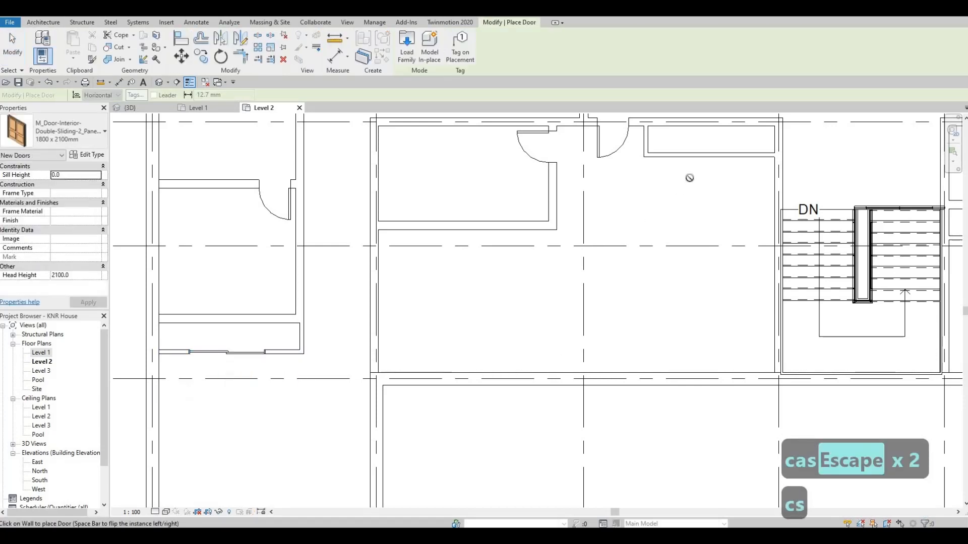
{"action": "left_click", "coordinate": [712, 156]}
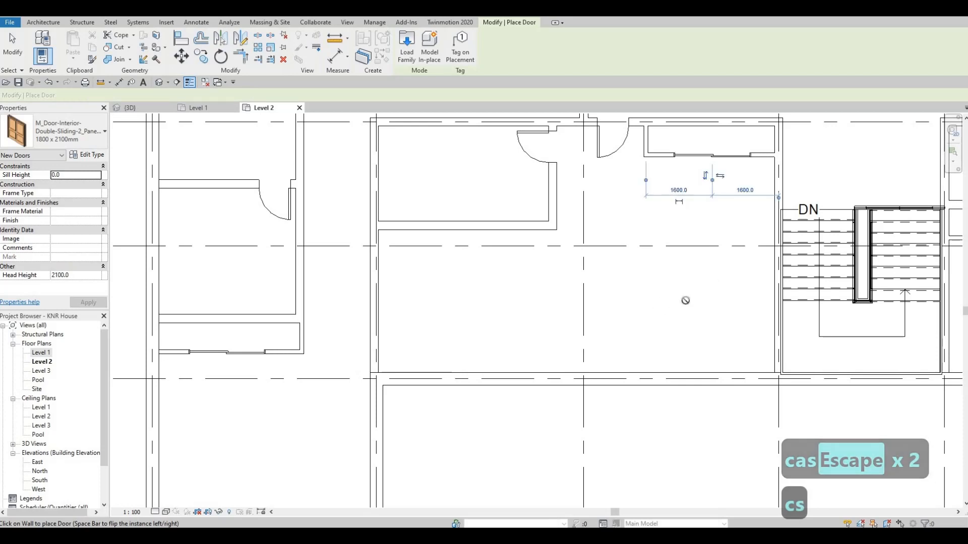
{"action": "middle_click_drag", "start_coordinate": [685, 301], "coordinate": [318, 357]}
{"action": "left_click", "coordinate": [628, 297]}
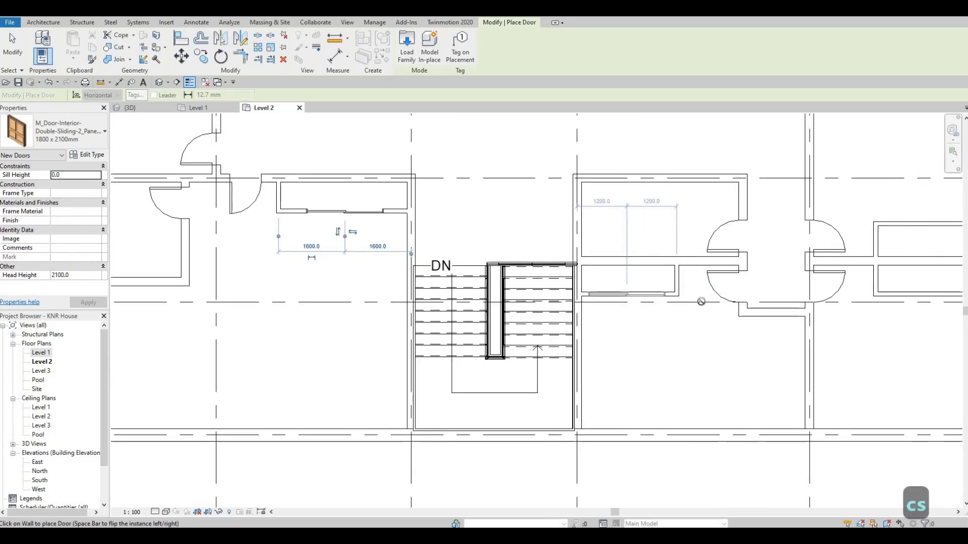
Step: Place two 1800 x 2100mm double sliding doors in each of the back-to-back closets along the east exterior wall
{"action": "middle_click_drag", "start_coordinate": [676, 324], "coordinate": [260, 372]}
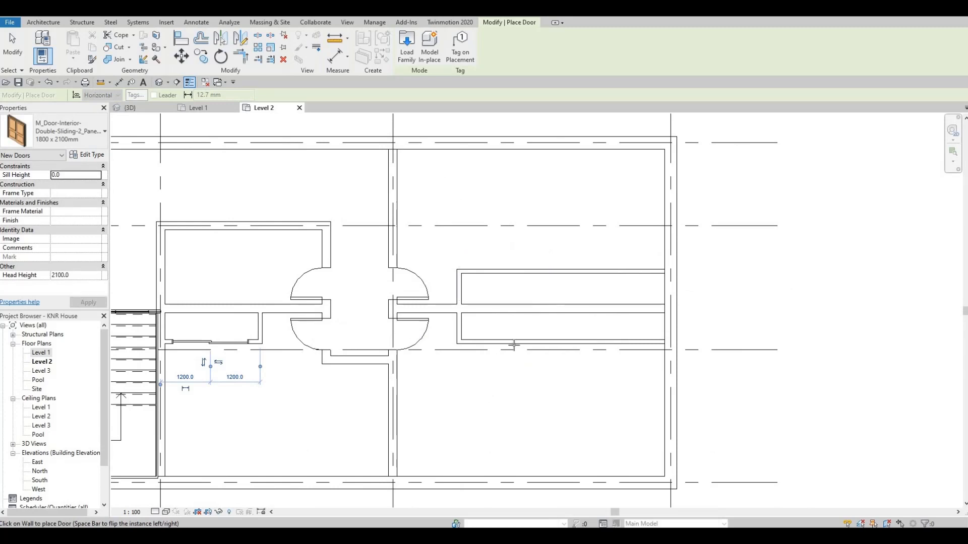
{"action": "left_click", "coordinate": [608, 342]}
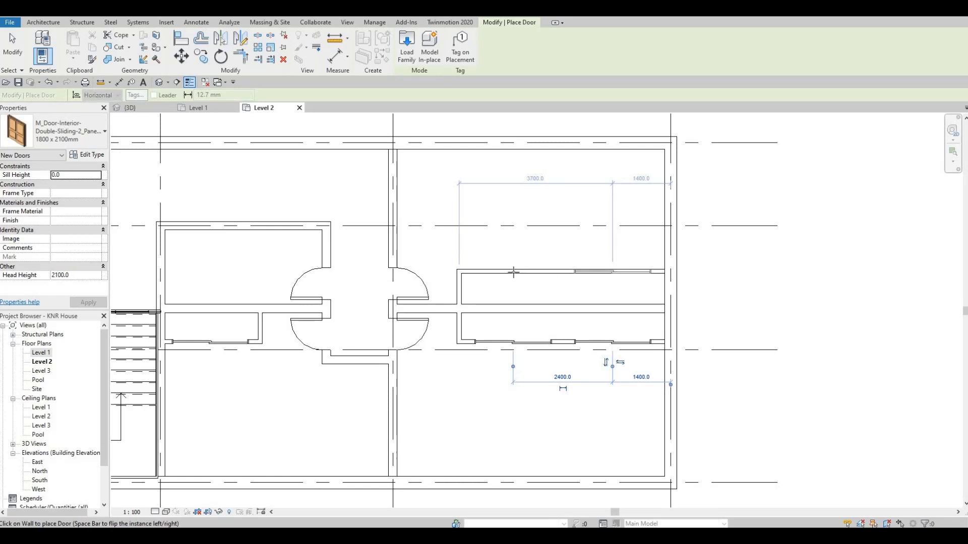
{"action": "left_click", "coordinate": [613, 272]}
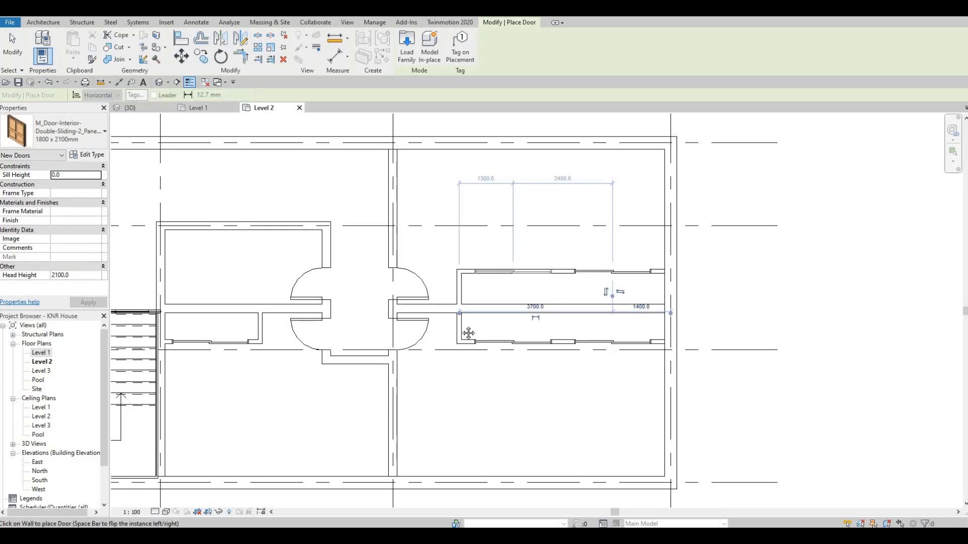
Step: Finish placing doors and delete the sliding door from the closet just west of the stair
{"action": "scroll", "coordinate": [418, 294], "scroll_direction": "down", "scroll_amount": 4}
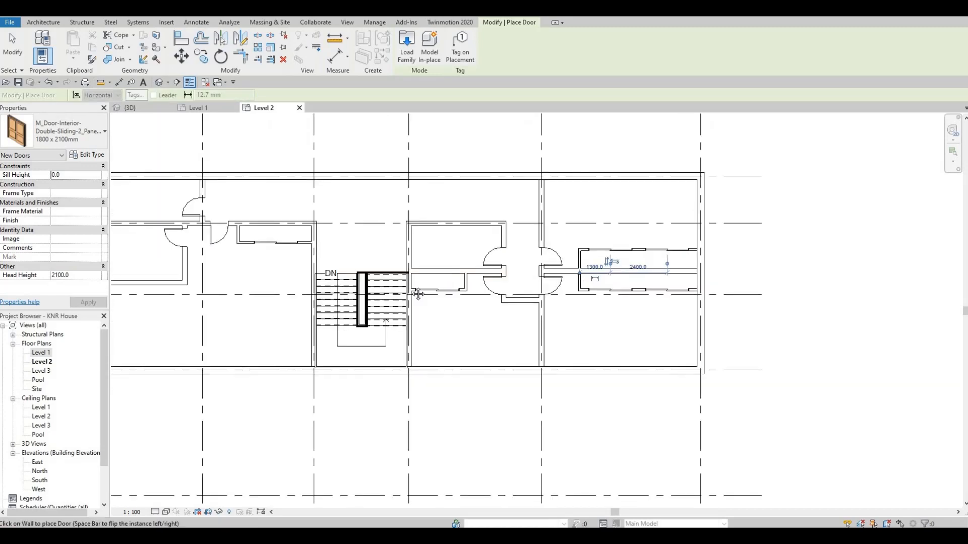
{"action": "middle_click_drag", "start_coordinate": [418, 294], "coordinate": [453, 306]}
{"action": "middle_click_drag", "start_coordinate": [288, 326], "coordinate": [458, 292]}
{"action": "scroll", "coordinate": [458, 291], "scroll_direction": "down", "scroll_amount": 1}
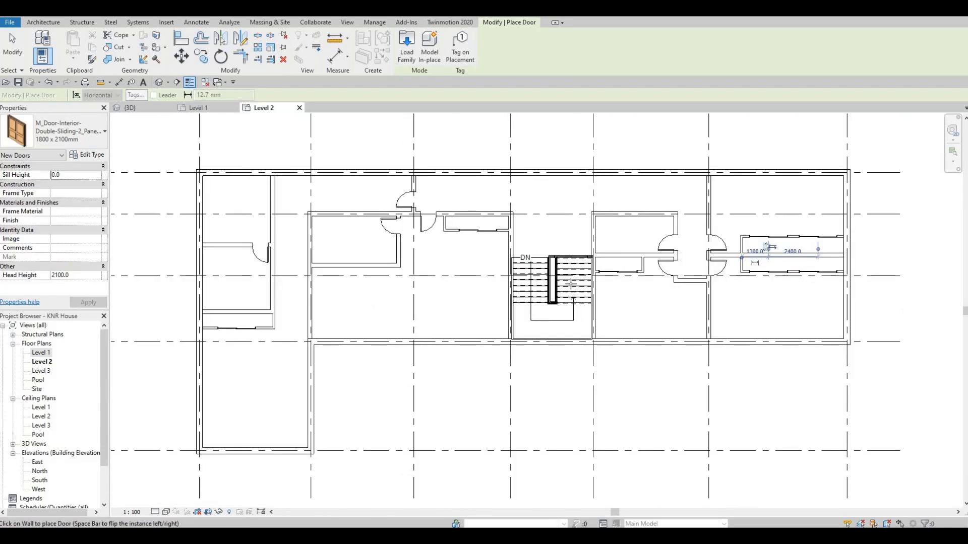
{"action": "middle_click_drag", "start_coordinate": [627, 300], "coordinate": [562, 306]}
{"action": "scroll", "coordinate": [565, 277], "scroll_direction": "up", "scroll_amount": 1}
{"action": "key", "text": "F1"}
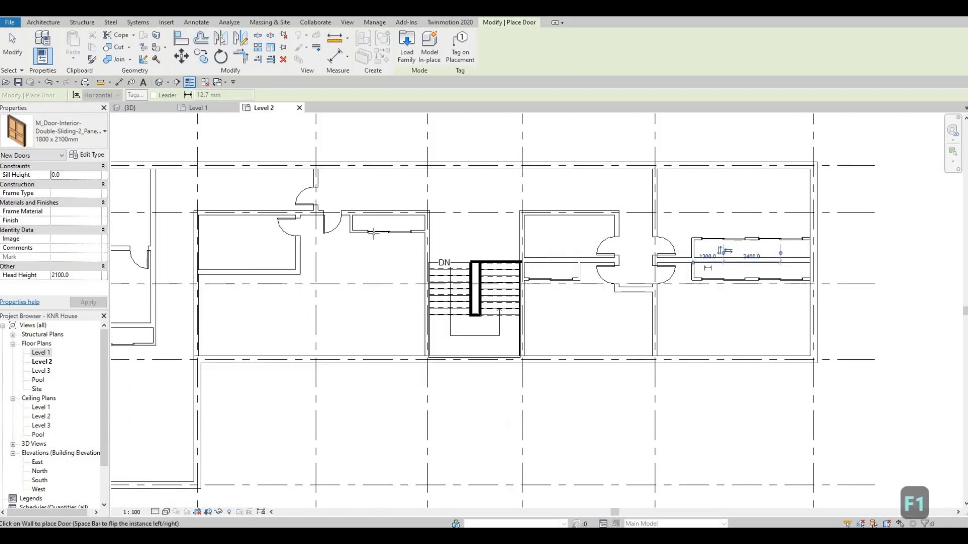
{"action": "scroll", "coordinate": [374, 233], "scroll_direction": "up", "scroll_amount": 3}
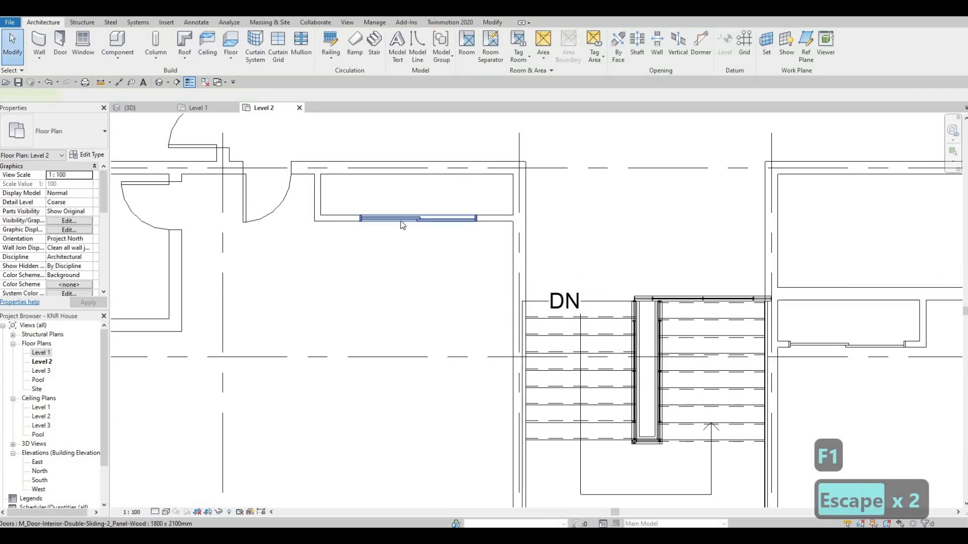
{"action": "left_click", "coordinate": [408, 220]}
{"action": "key", "text": "Delete"}
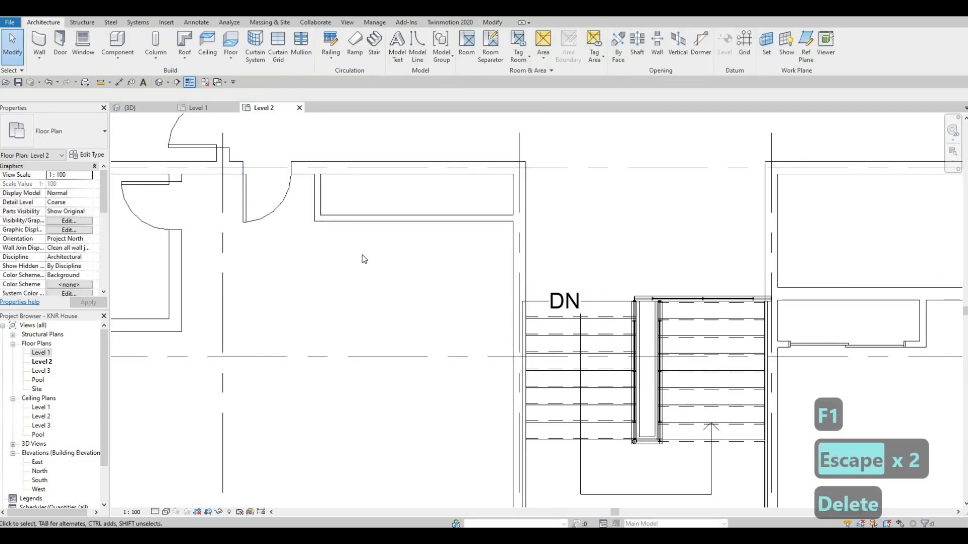
Step: Delete both Interior Wall 2 segments of the closet in the room west of the stair
{"action": "middle_click_drag", "start_coordinate": [359, 241], "coordinate": [371, 331]}
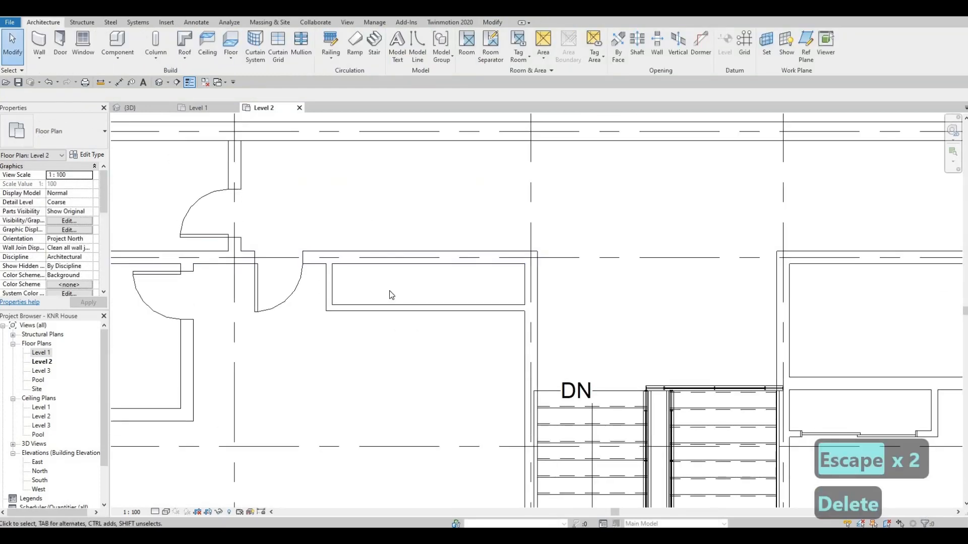
{"action": "middle_click_drag", "start_coordinate": [379, 316], "coordinate": [393, 300]}
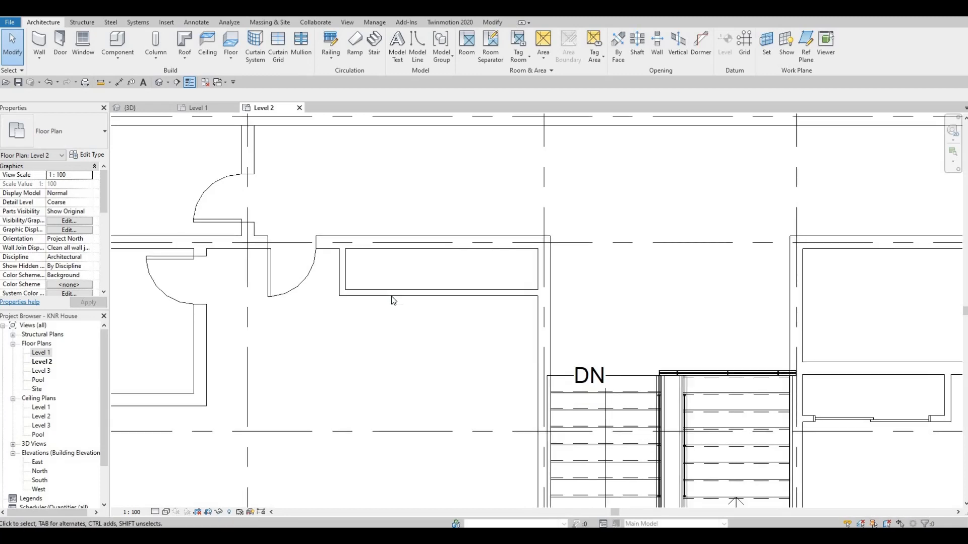
{"action": "left_click", "coordinate": [391, 295]}
{"action": "key", "text": "Delete"}
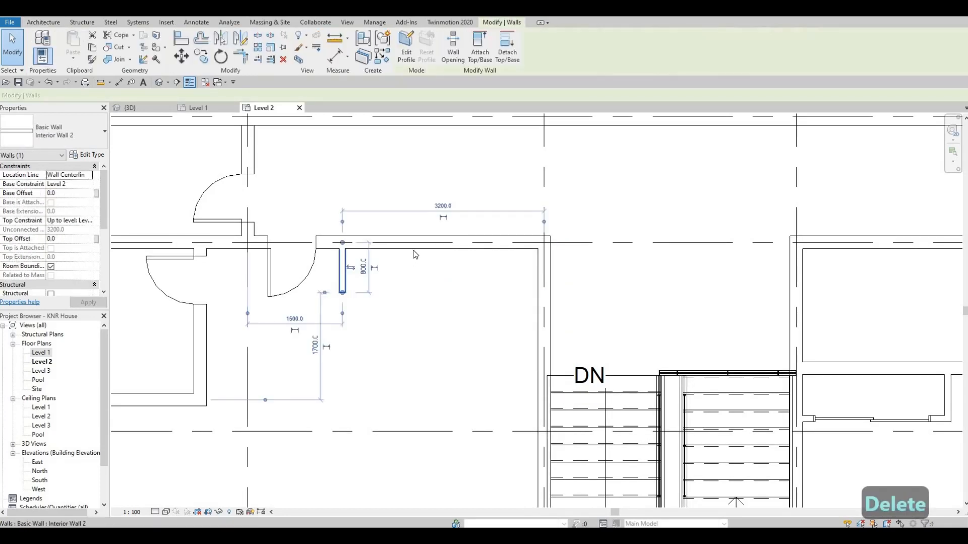
{"action": "key", "text": "Delete"}
{"action": "left_click", "coordinate": [357, 252]}
{"action": "key", "text": "Escape"}
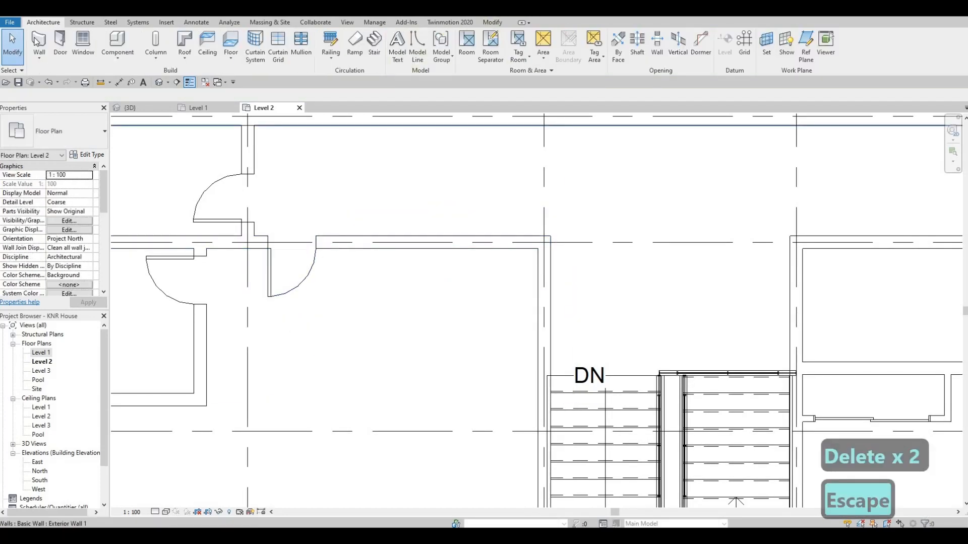
Step: Draw a deeper closet with Interior Wall 1, from beside the room's entrance door down and across to the wall beside the stair
{"action": "left_click", "coordinate": [39, 41]}
{"action": "left_click", "coordinate": [71, 140]}
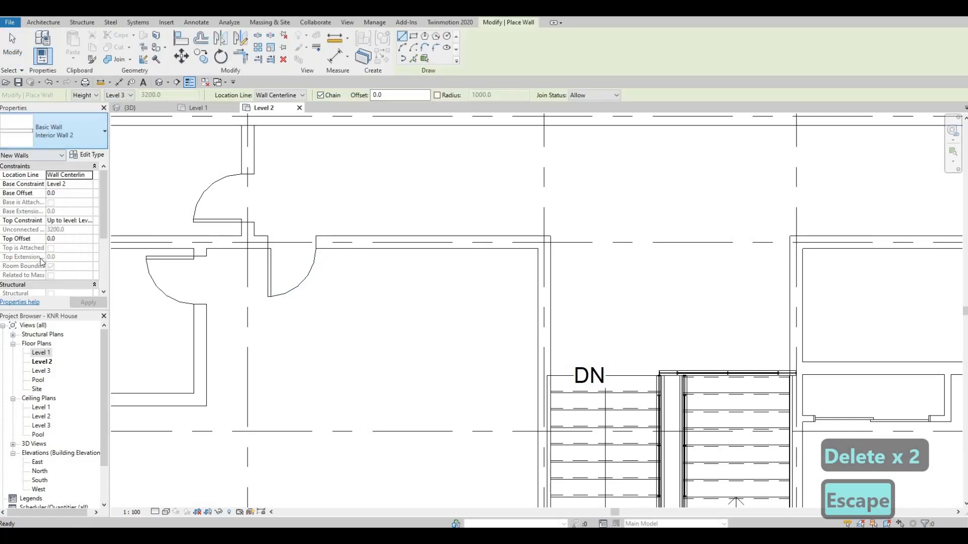
{"action": "left_click", "coordinate": [36, 226]}
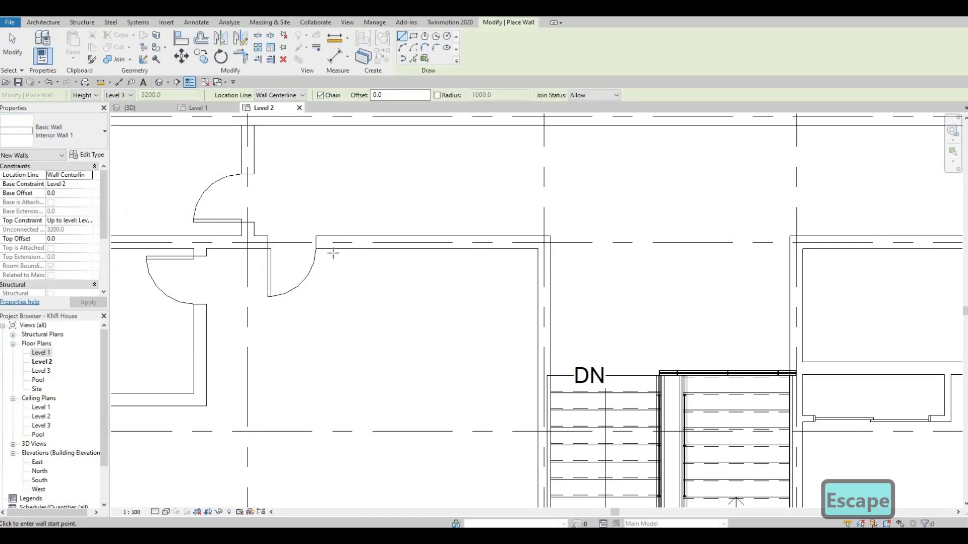
{"action": "left_click", "coordinate": [329, 249]}
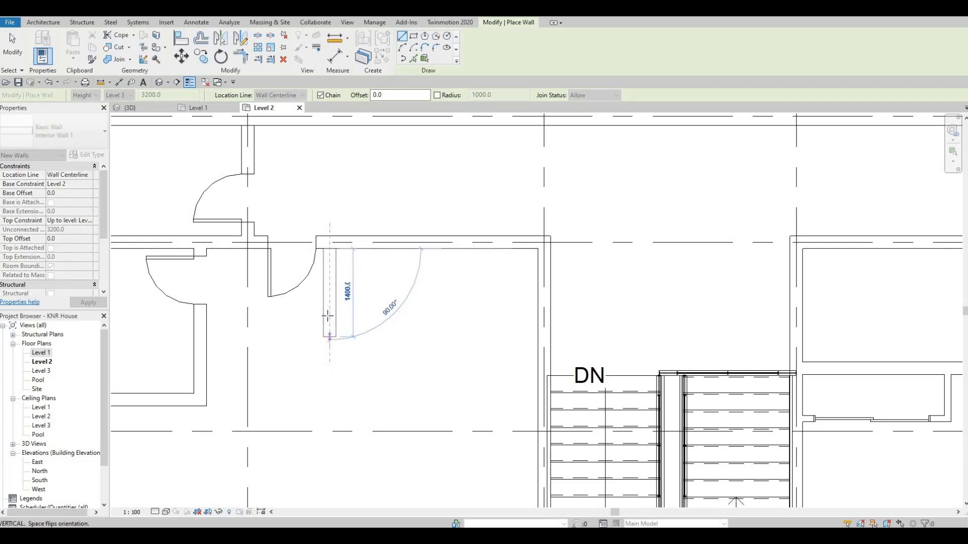
{"action": "left_click", "coordinate": [537, 319]}
{"action": "key", "text": "Escape"}
{"action": "key", "text": "Escape"}
{"action": "key", "text": "Escape"}
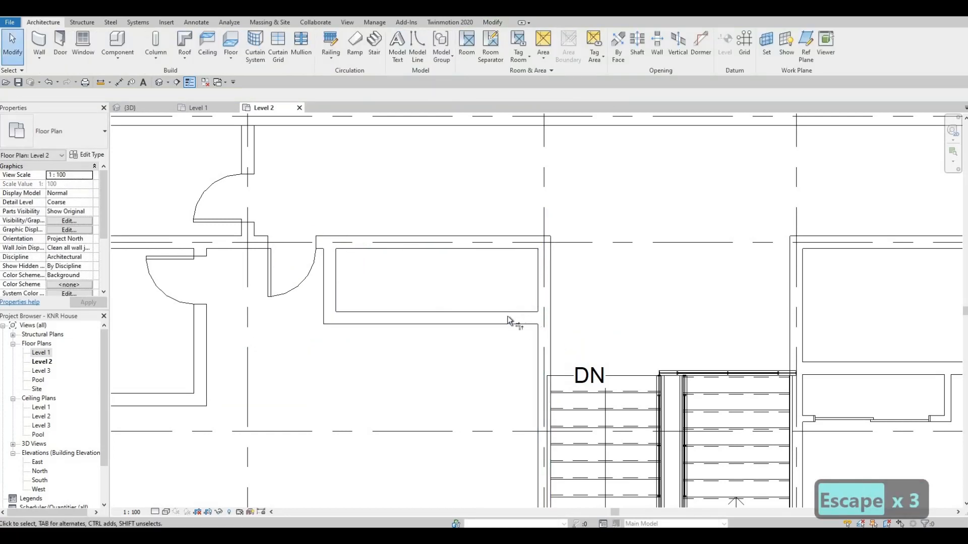
Step: Trim the corridor wall and stair-side wall back to the corners of the new Interior Wall 1 partition, opening the recess to the hallway
{"action": "key", "text": "t"}
{"action": "key", "text": "r"}
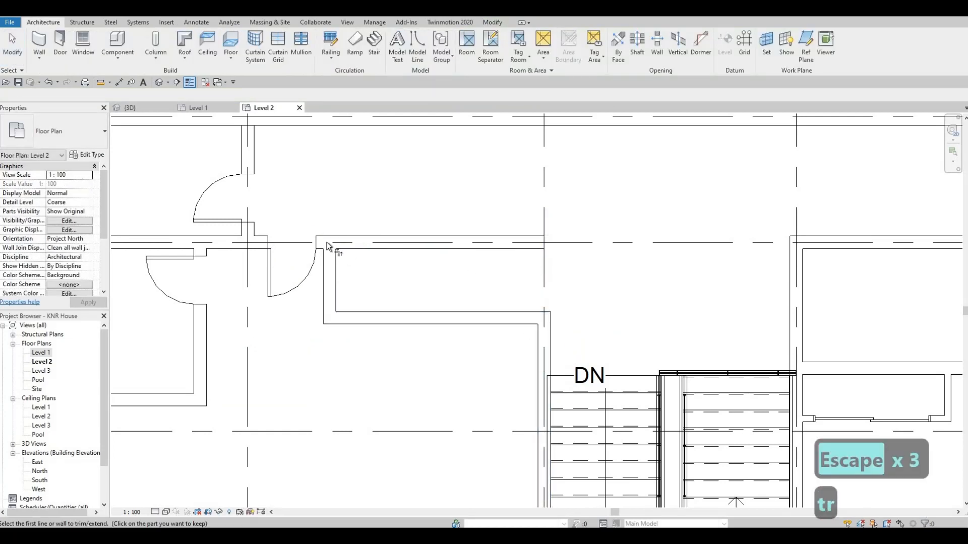
{"action": "left_click", "coordinate": [324, 240]}
{"action": "left_click", "coordinate": [329, 259]}
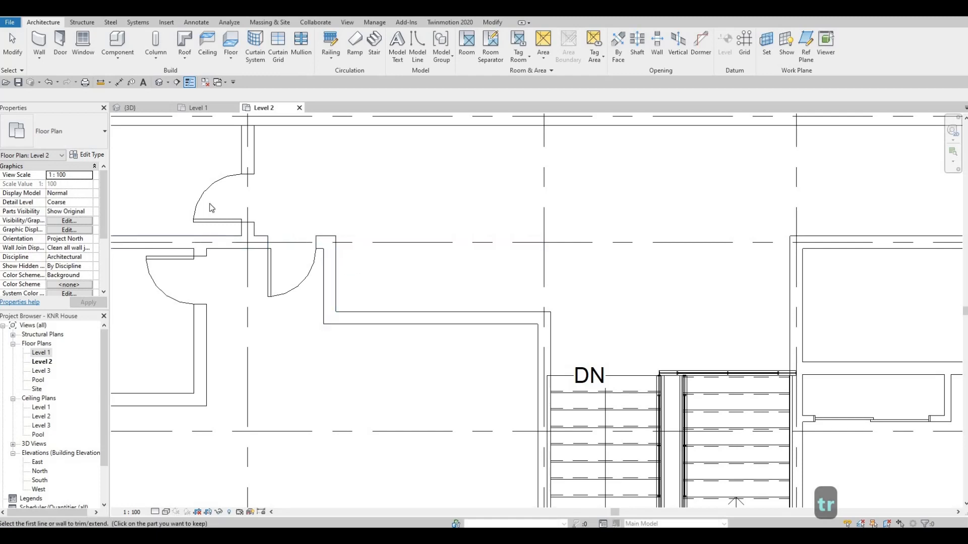
{"action": "key", "text": "Escape"}
{"action": "key", "text": "Escape"}
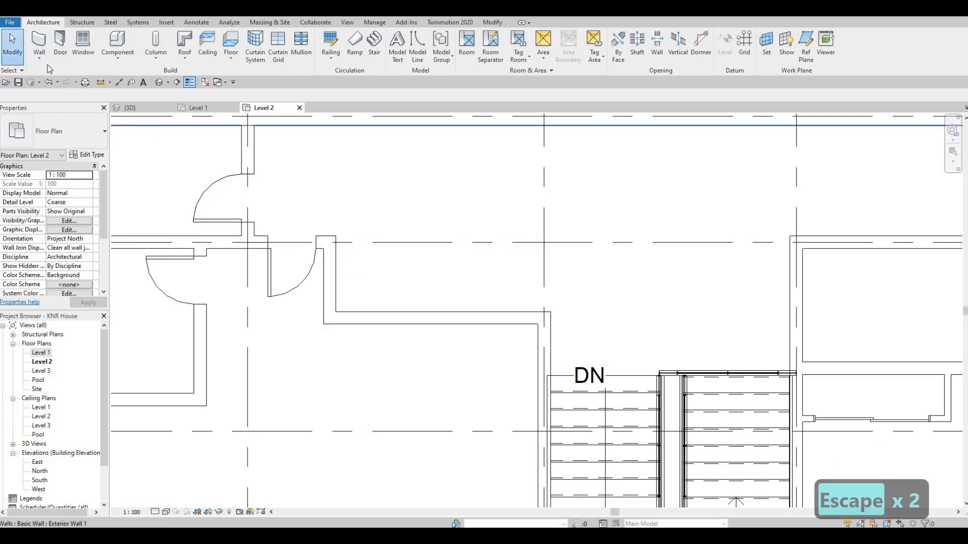
Step: Draw an Interior Wall 2 closet front about 3100 mm along grid B to grid 4, with a return about 600 mm toward the stair
{"action": "left_click", "coordinate": [41, 40]}
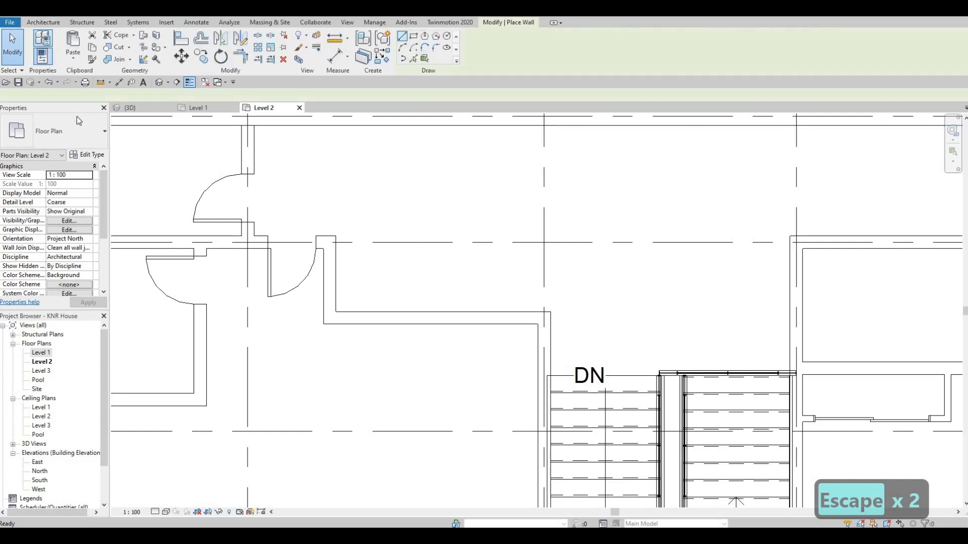
{"action": "left_click", "coordinate": [70, 131]}
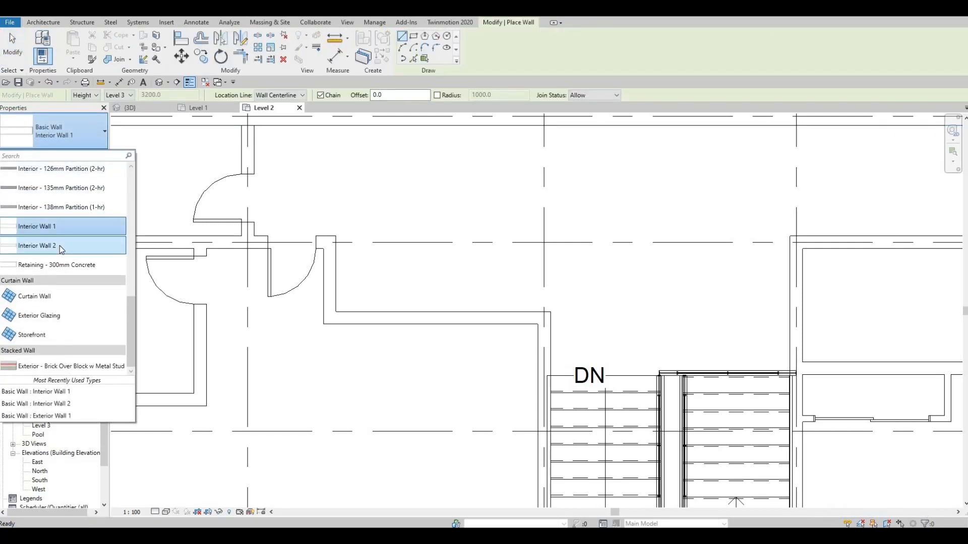
{"action": "left_click", "coordinate": [60, 247]}
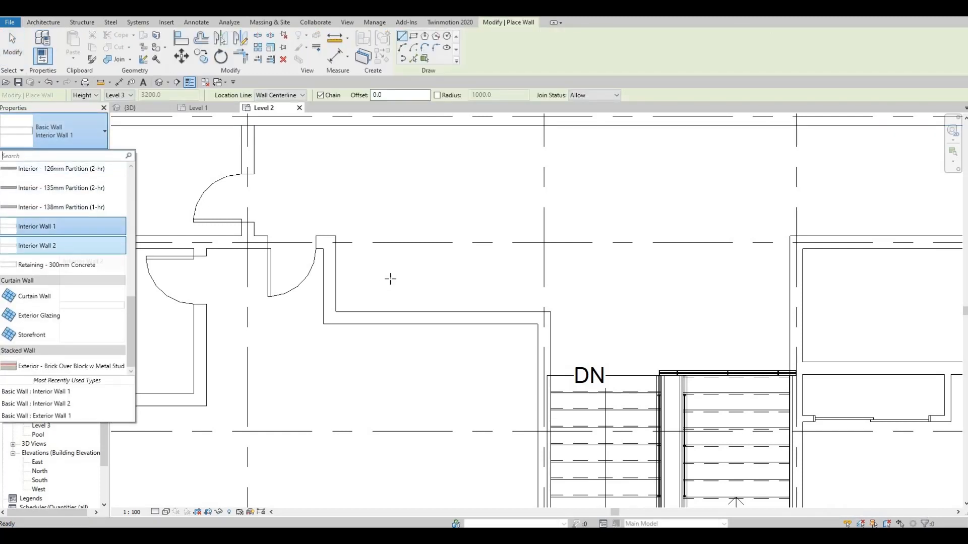
{"action": "left_click", "coordinate": [348, 243]}
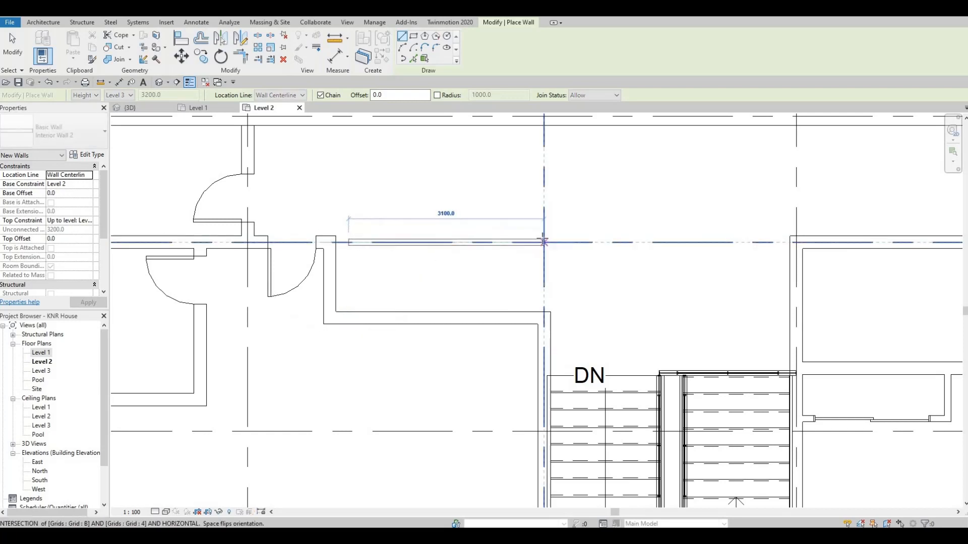
{"action": "left_click", "coordinate": [543, 242]}
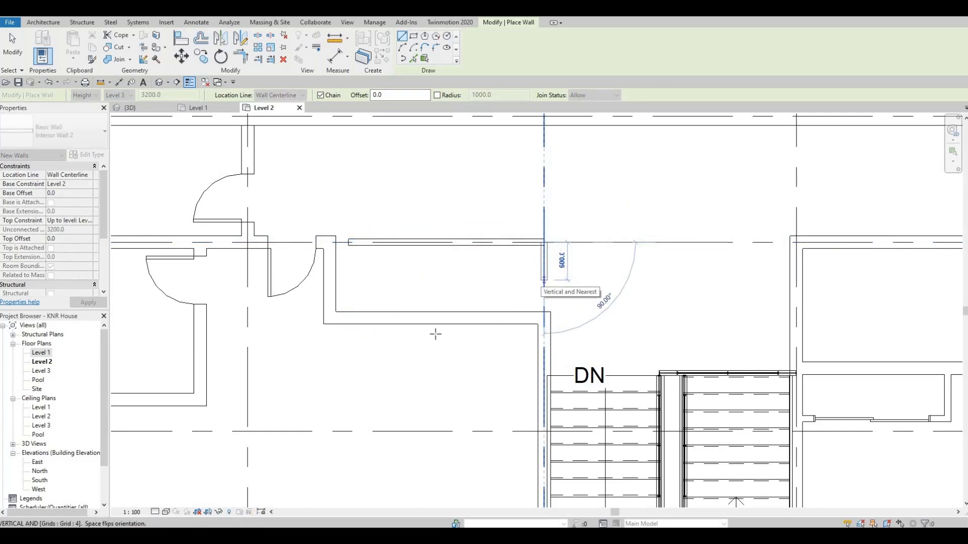
{"action": "left_click", "coordinate": [544, 280]}
{"action": "key", "text": "Escape"}
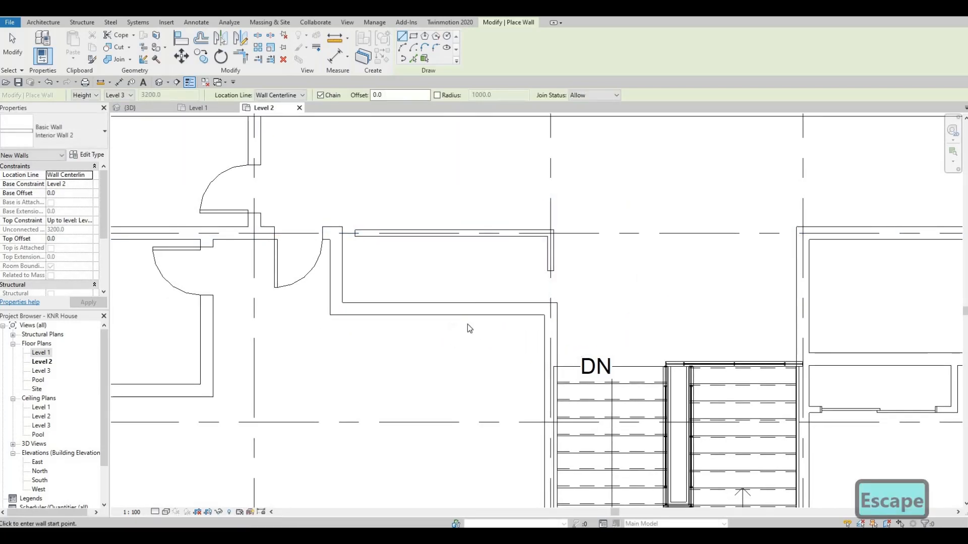
{"action": "key", "text": "Escape"}
Step: Move the long Interior Wall 1 partition toward the hallway and set its distance from the closet front on grid B to 800 mm
{"action": "left_click", "coordinate": [481, 311]}
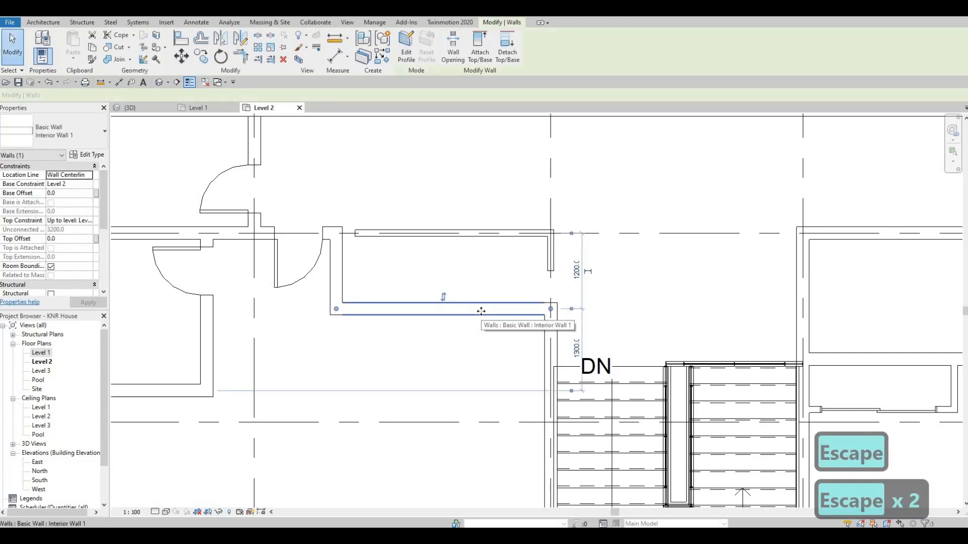
{"action": "key", "text": "Up"}
{"action": "key", "text": "Up"}
{"action": "key", "text": "Up"}
{"action": "key", "text": "Up"}
{"action": "key", "text": "Up"}
{"action": "key", "text": "Up"}
{"action": "key", "text": "Up"}
{"action": "key", "text": "Up"}
{"action": "key", "text": "Up"}
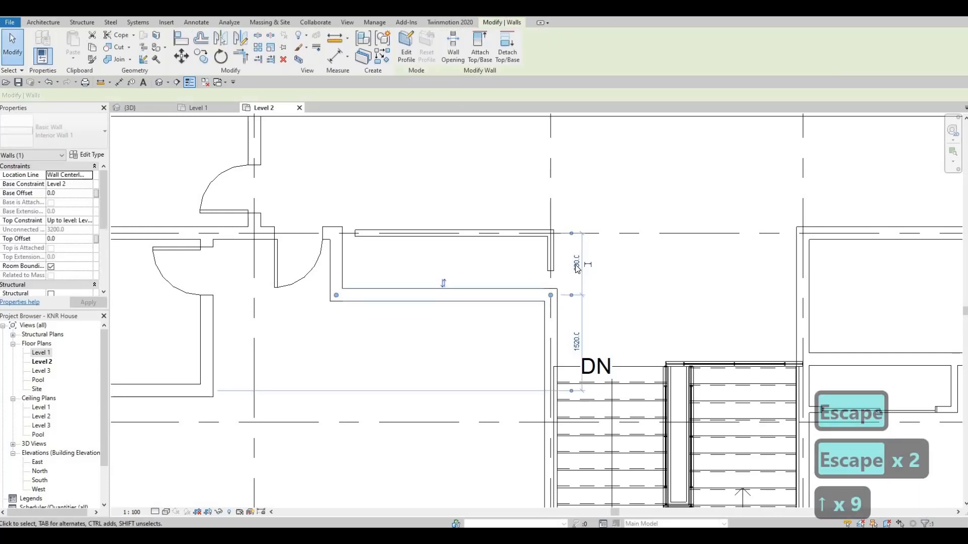
{"action": "left_click", "coordinate": [577, 263]}
{"action": "key", "text": "Up"}
{"action": "key", "text": "Up"}
{"action": "type", "text": "800"}
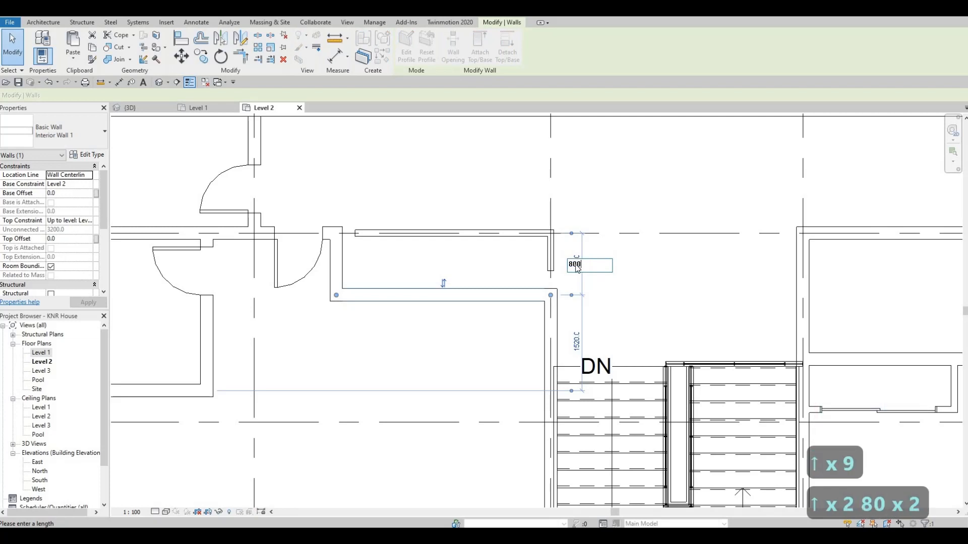
{"action": "key", "text": "Return"}
{"action": "key", "text": "Escape"}
{"action": "key", "text": "Escape"}
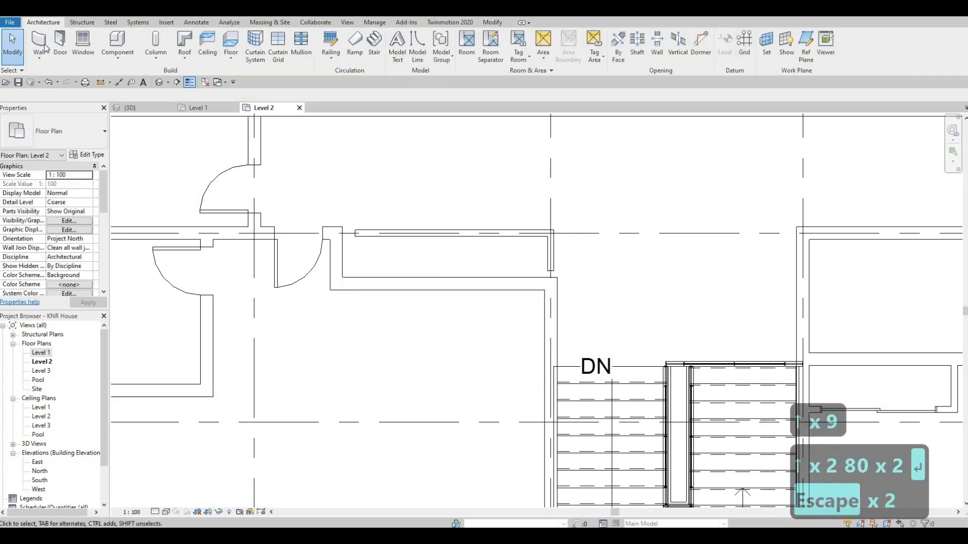
Step: Draw a room-side closet front with Interior Wall 2, about 3300 mm from the stair-side wall, plus a short return toward the partition
{"action": "left_click", "coordinate": [39, 43]}
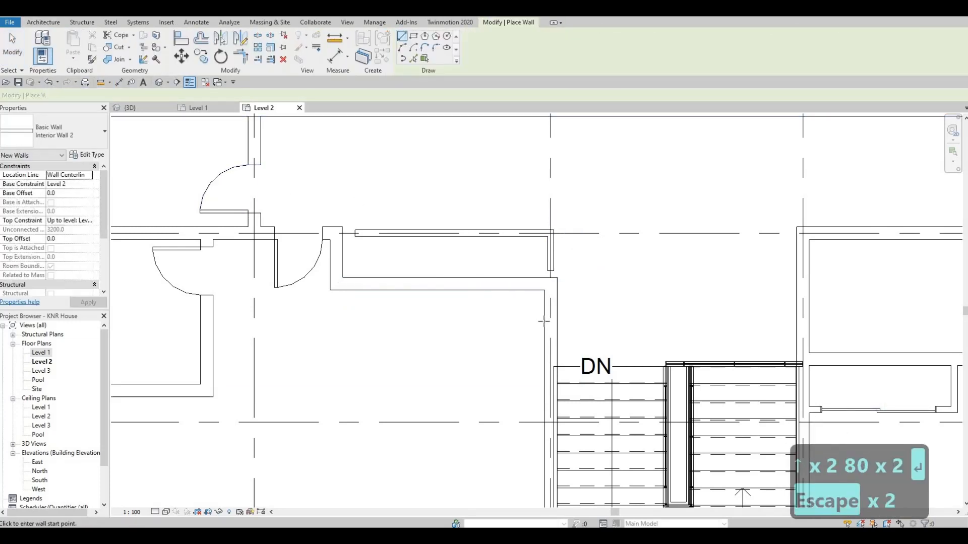
{"action": "left_click", "coordinate": [508, 321]}
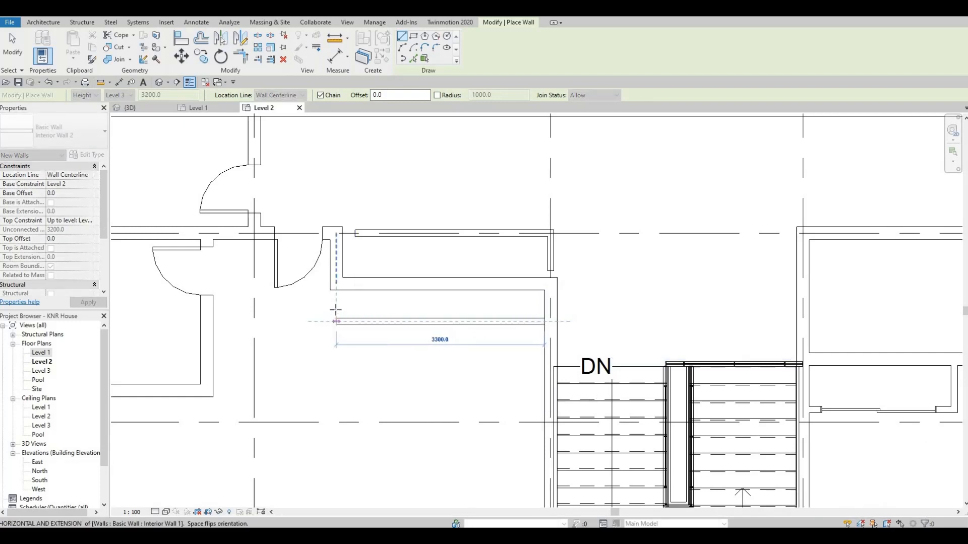
{"action": "left_click", "coordinate": [335, 317]}
{"action": "key", "text": "Escape"}
{"action": "key", "text": "Escape"}
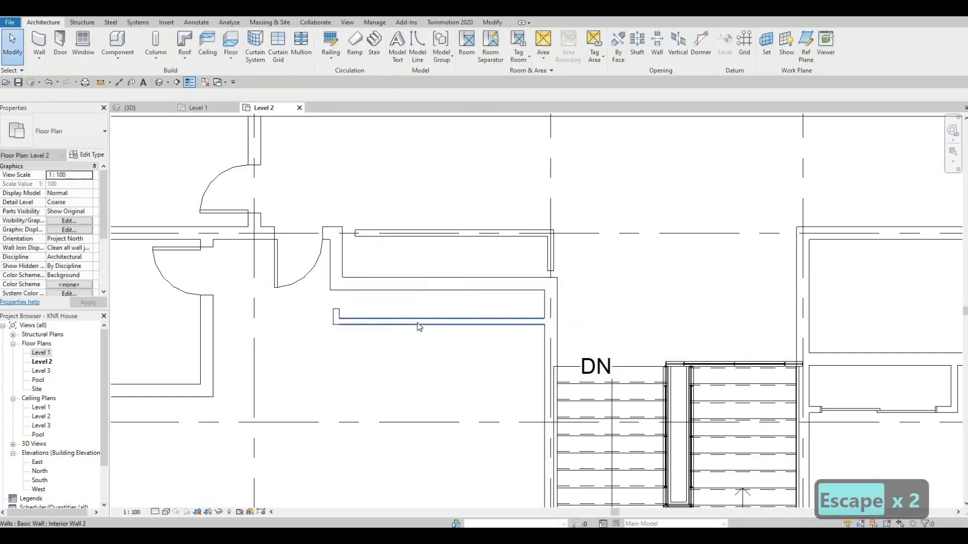
Step: Set the distance between the room-side closet front and the Interior Wall 1 partition to 800 mm
{"action": "left_click", "coordinate": [424, 321]}
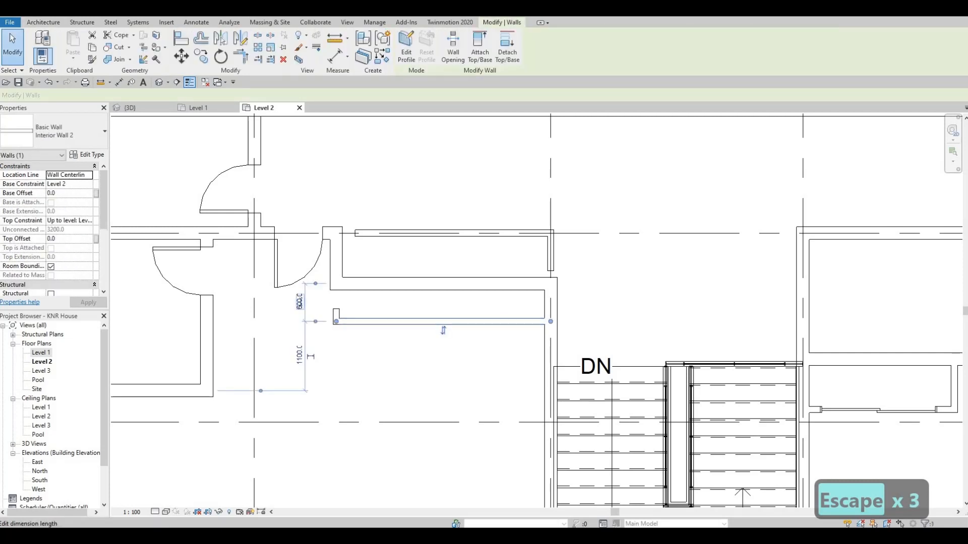
{"action": "left_click", "coordinate": [300, 302]}
{"action": "type", "text": "800"}
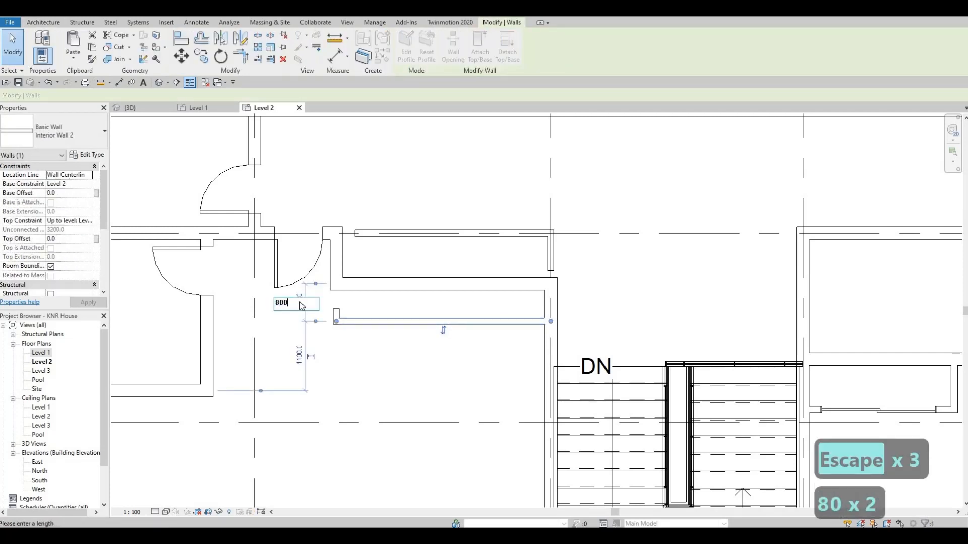
{"action": "key", "text": "Return"}
{"action": "key", "text": "Escape"}
{"action": "key", "text": "Escape"}
Step: Align the outer faces of both closets' Interior Wall 2 segments with the adjoining Interior Wall 1 faces
{"action": "key", "text": "a"}
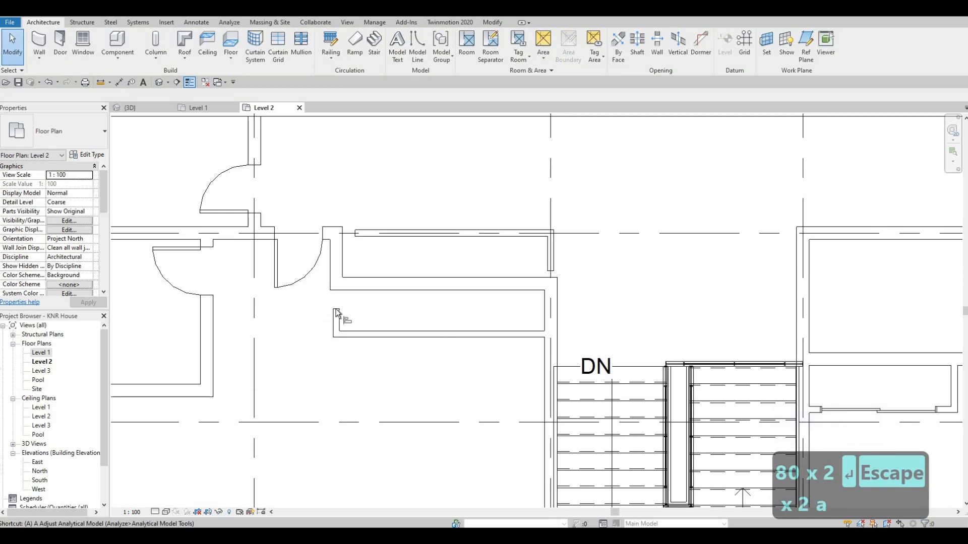
{"action": "key", "text": "l"}
{"action": "left_click", "coordinate": [335, 320]}
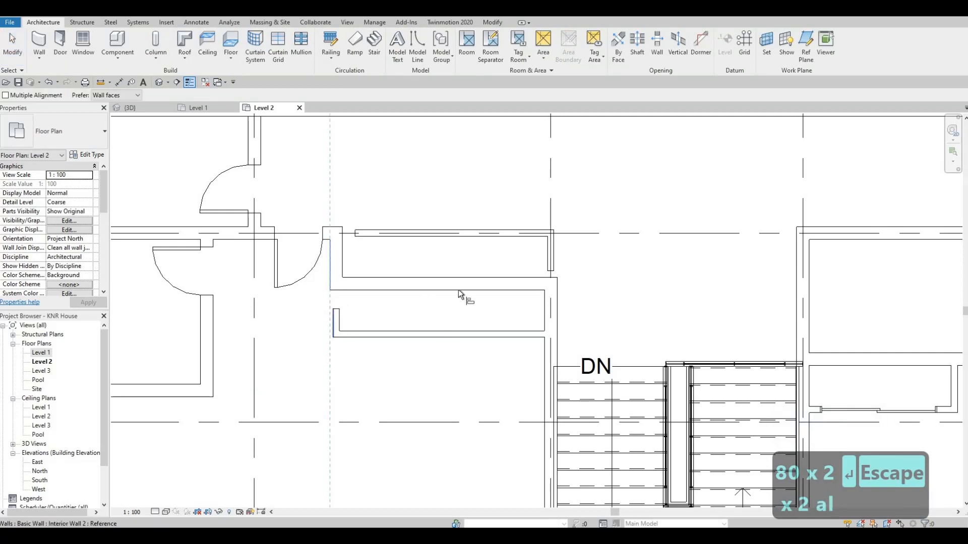
{"action": "left_click", "coordinate": [555, 263]}
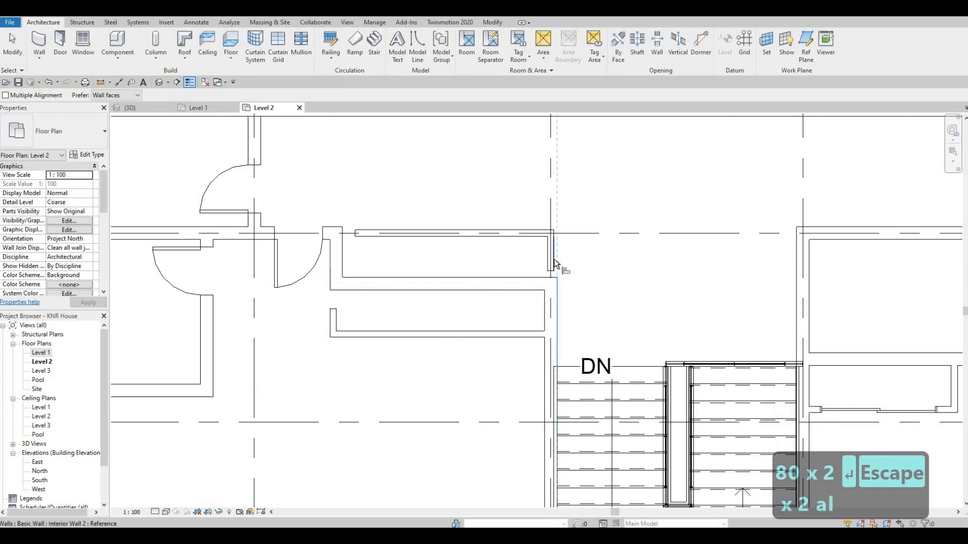
{"action": "left_click", "coordinate": [334, 224]}
{"action": "left_click", "coordinate": [382, 228]}
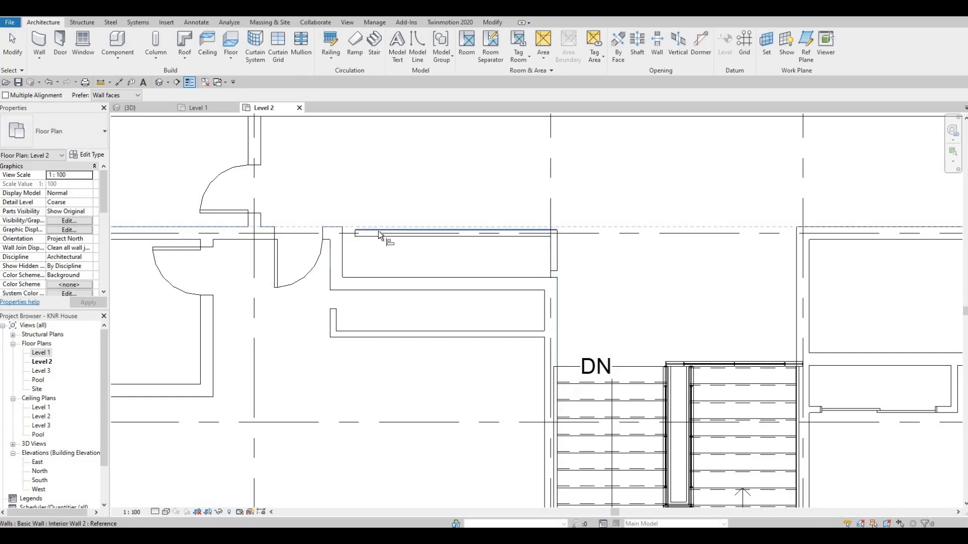
{"action": "key", "text": "Escape"}
{"action": "key", "text": "Escape"}
Step: Extend the open ends of the Interior Wall 2 segments to the Interior Wall 1 partitions, closing both back-to-back closets
{"action": "left_click", "coordinate": [359, 231]}
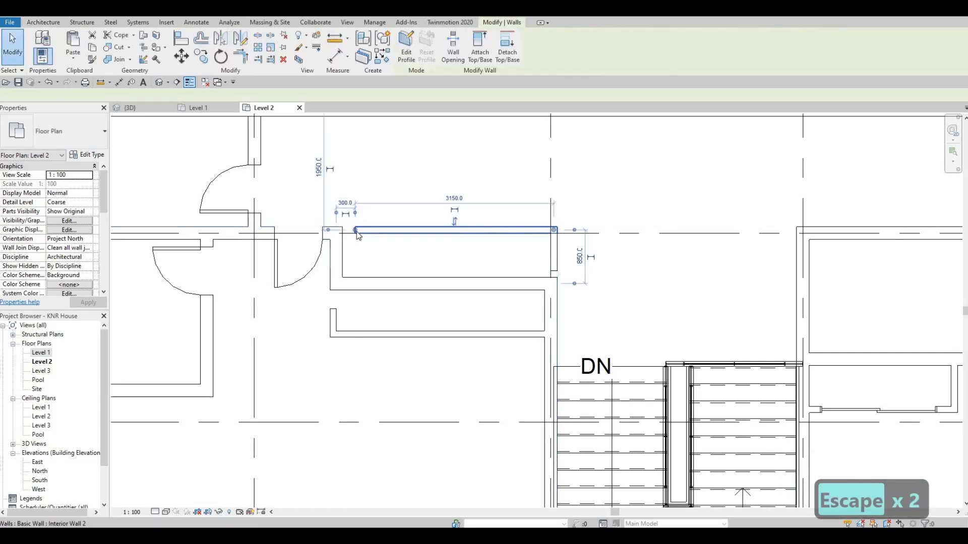
{"action": "left_click_drag", "start_coordinate": [355, 230], "coordinate": [343, 231]}
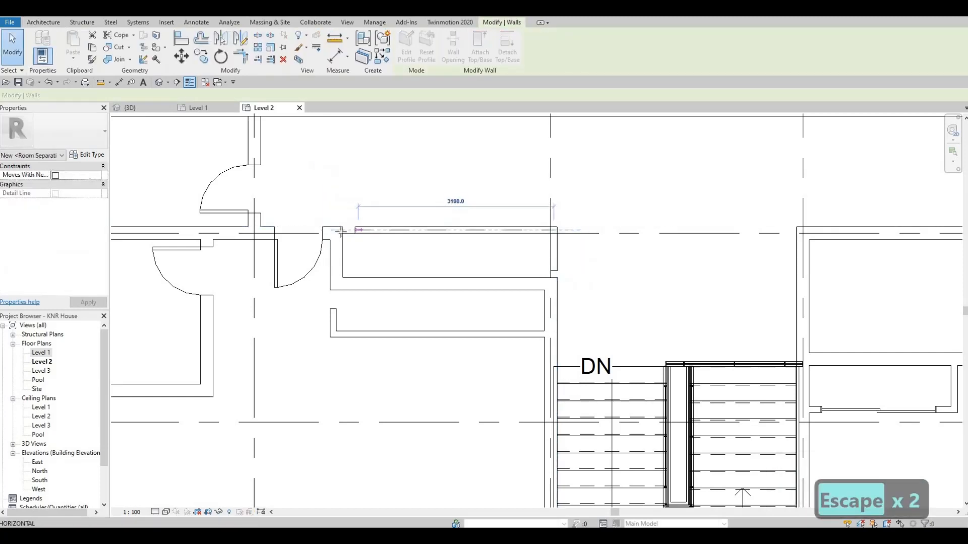
{"action": "left_click", "coordinate": [552, 274]}
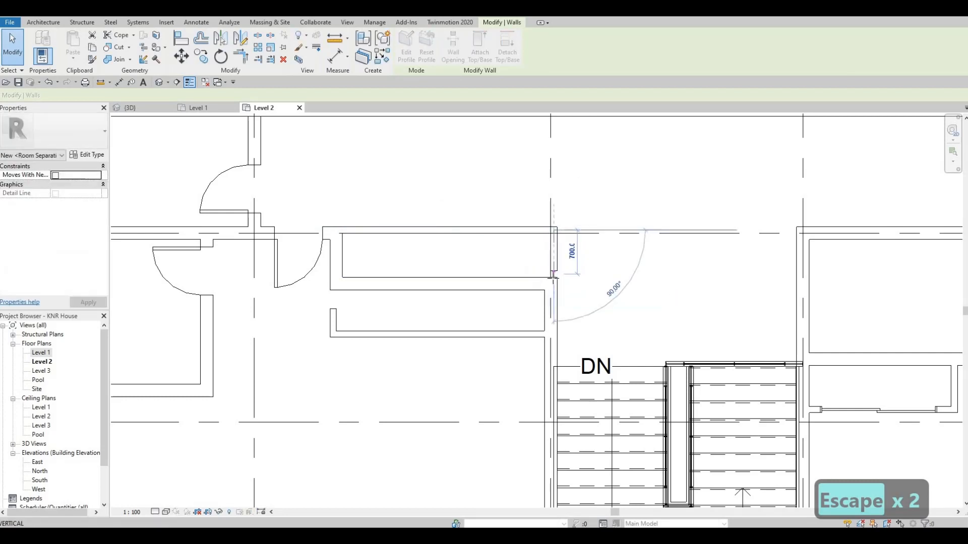
{"action": "left_click", "coordinate": [333, 309]}
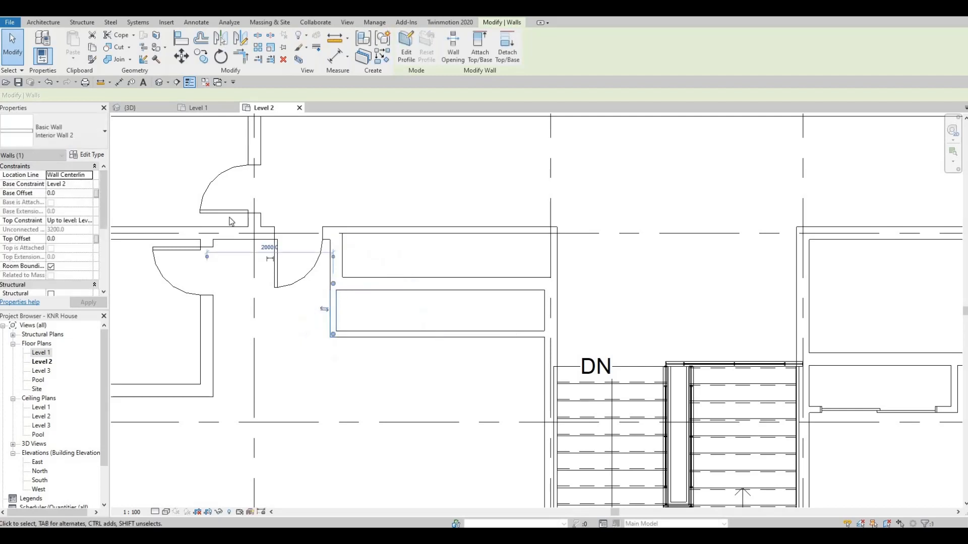
{"action": "key", "text": "Escape"}
{"action": "key", "text": "Escape"}
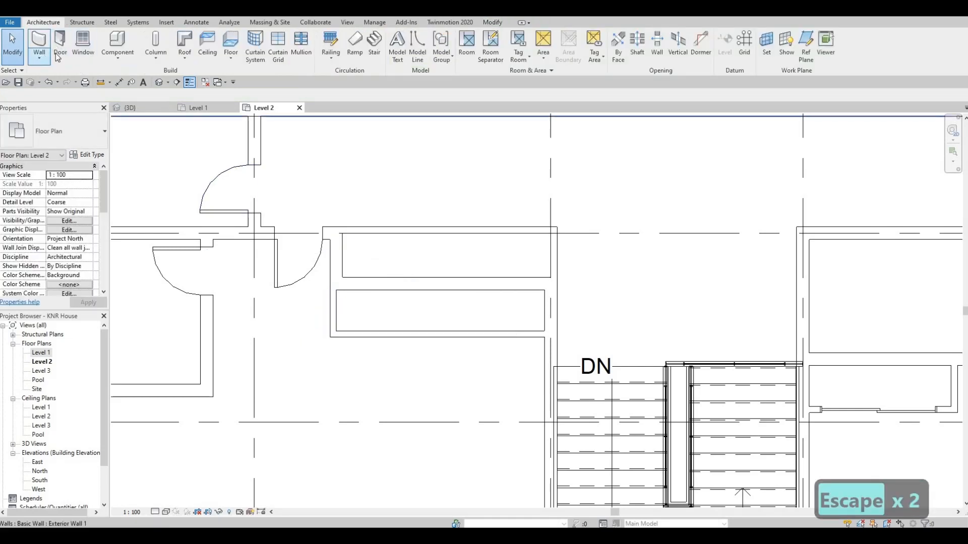
Step: Place two 1200 x 2100mm double sliding doors in the room-side closet front and two in the hallway-side closet front
{"action": "left_click", "coordinate": [57, 56]}
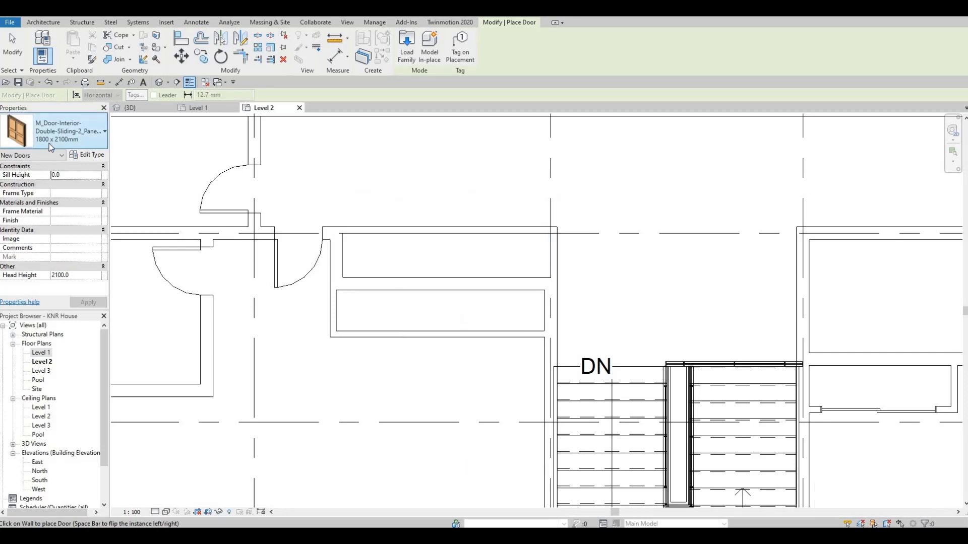
{"action": "left_click", "coordinate": [60, 131]}
{"action": "scroll", "coordinate": [50, 214], "scroll_direction": "down", "scroll_amount": 1}
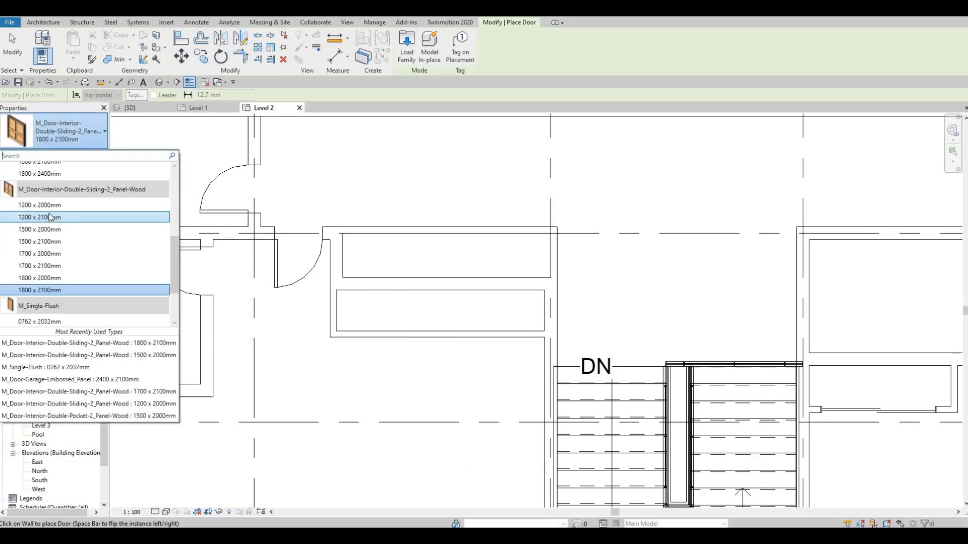
{"action": "left_click", "coordinate": [49, 219]}
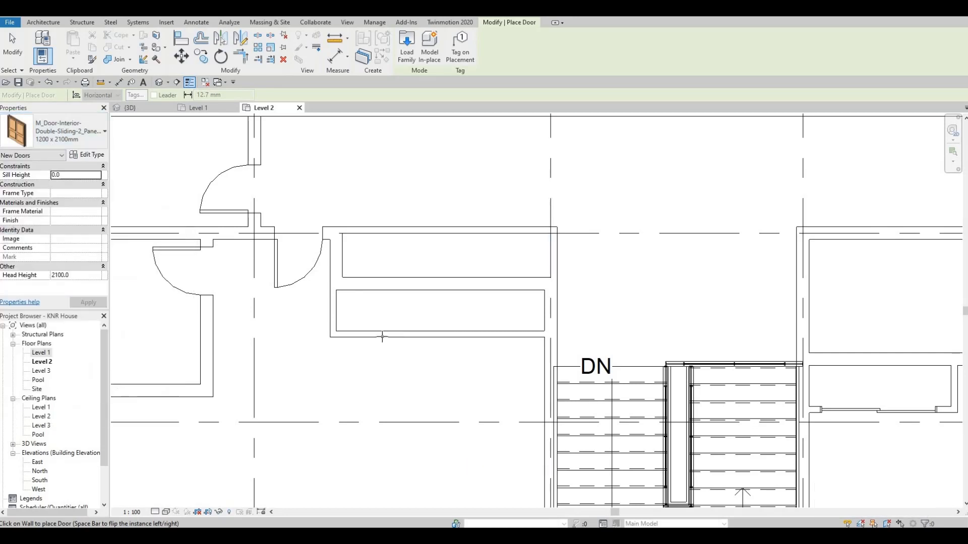
{"action": "left_click", "coordinate": [484, 339]}
{"action": "left_click", "coordinate": [390, 234]}
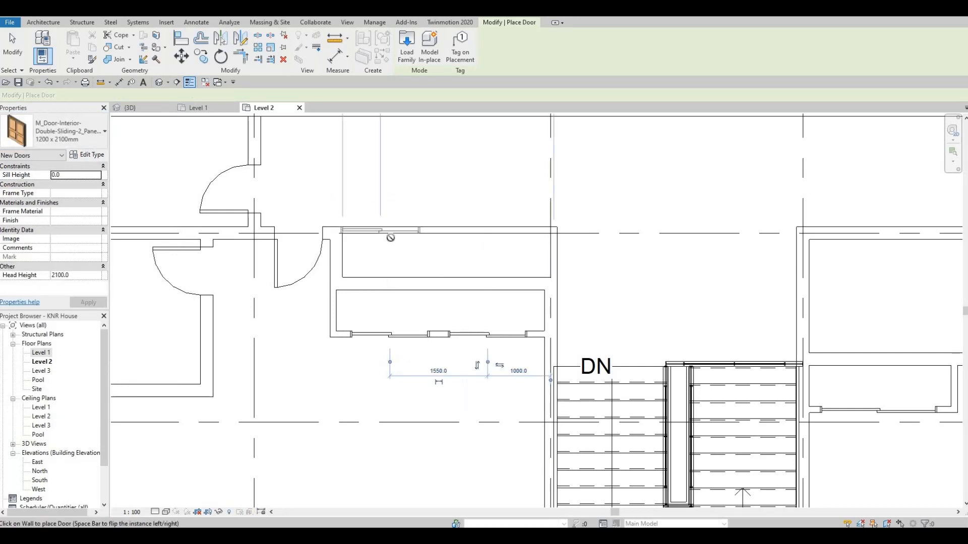
{"action": "left_click", "coordinate": [497, 234]}
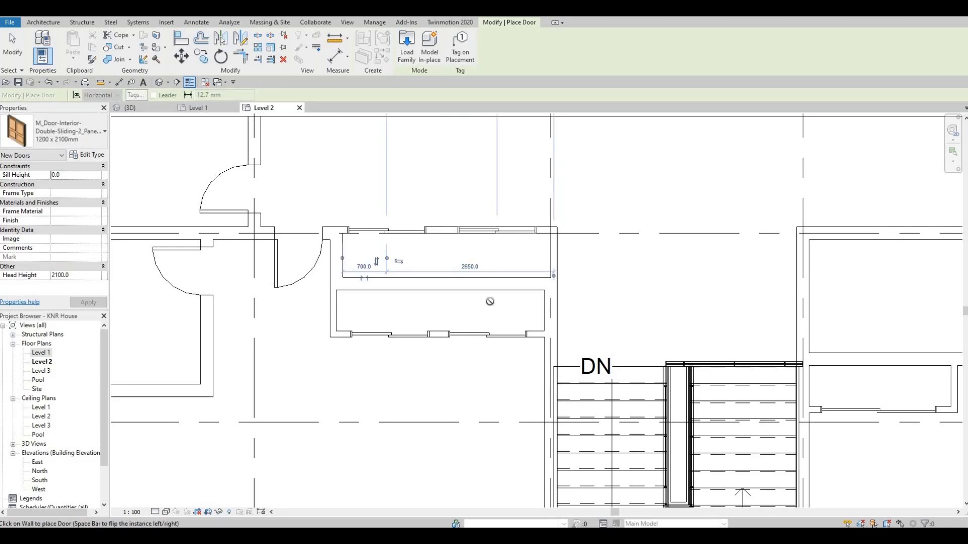
{"action": "key", "text": "Escape"}
{"action": "scroll", "coordinate": [489, 297], "scroll_direction": "down", "scroll_amount": 3}
{"action": "key", "text": "Escape"}
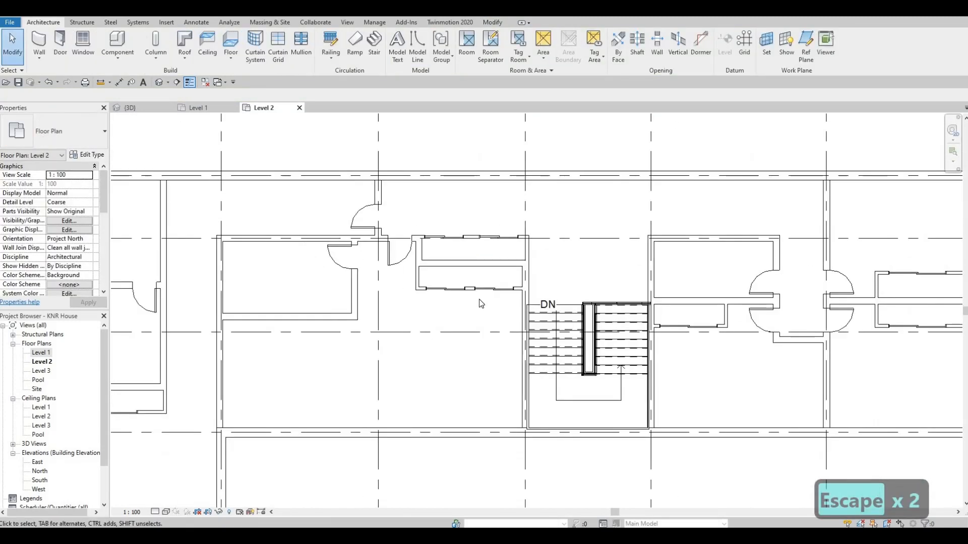
Step: Draw two parallel Thin Lines detail lines across the full inside width of the closet beside grid 1
{"action": "key", "text": "F1"}
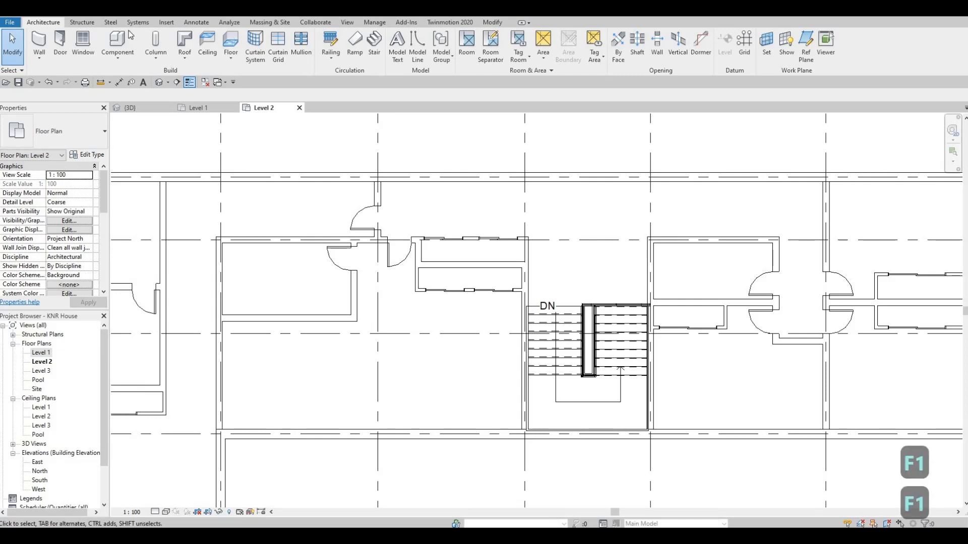
{"action": "left_click", "coordinate": [196, 22]}
{"action": "left_click", "coordinate": [257, 40]}
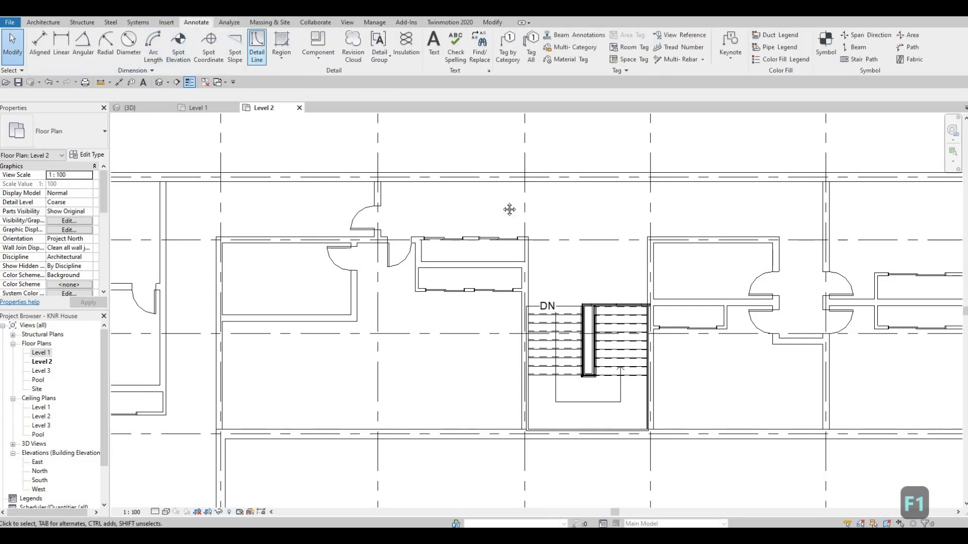
{"action": "middle_click_drag", "start_coordinate": [388, 292], "coordinate": [484, 205]}
{"action": "scroll", "coordinate": [390, 294], "scroll_direction": "up", "scroll_amount": 2}
{"action": "left_click", "coordinate": [323, 293]}
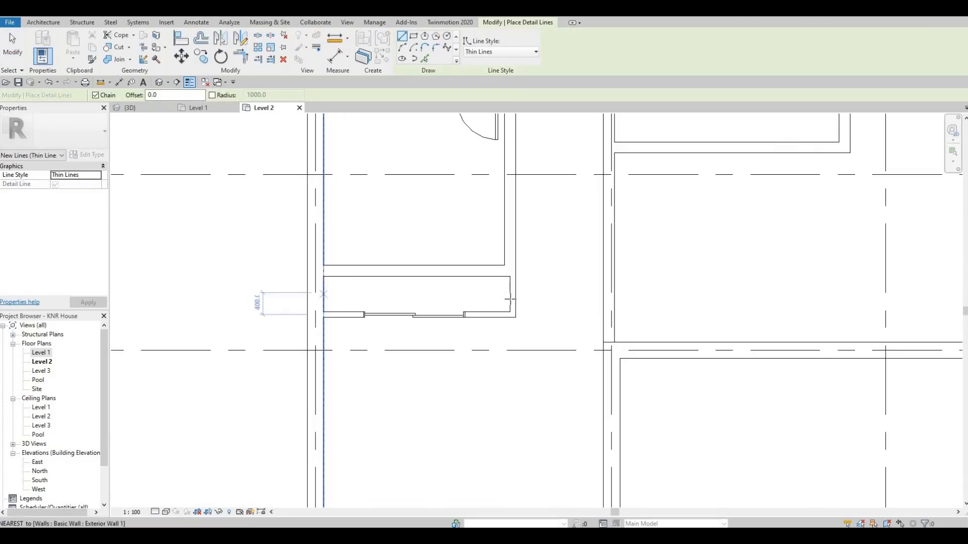
{"action": "left_click", "coordinate": [510, 293]}
{"action": "key", "text": "Escape"}
{"action": "scroll", "coordinate": [314, 290], "scroll_direction": "up", "scroll_amount": 2}
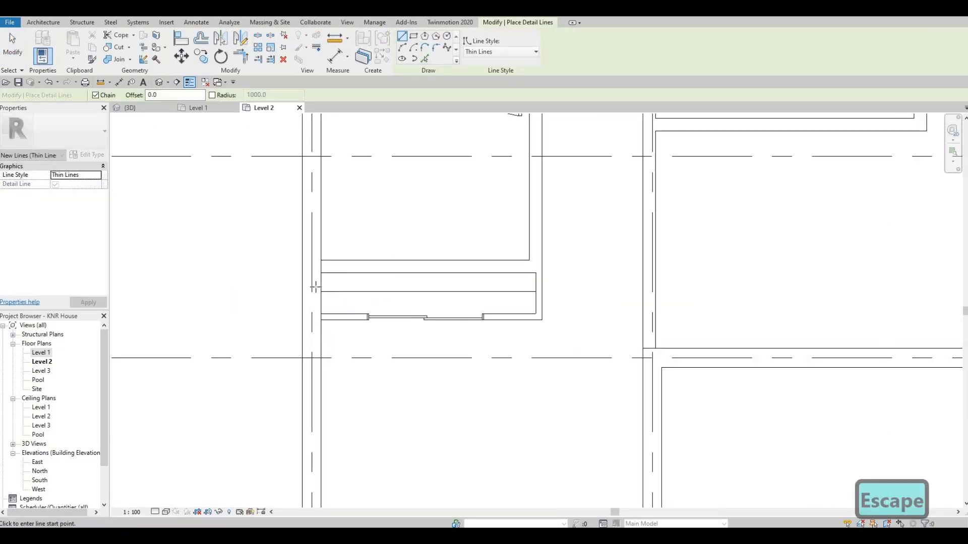
{"action": "left_click", "coordinate": [315, 285]}
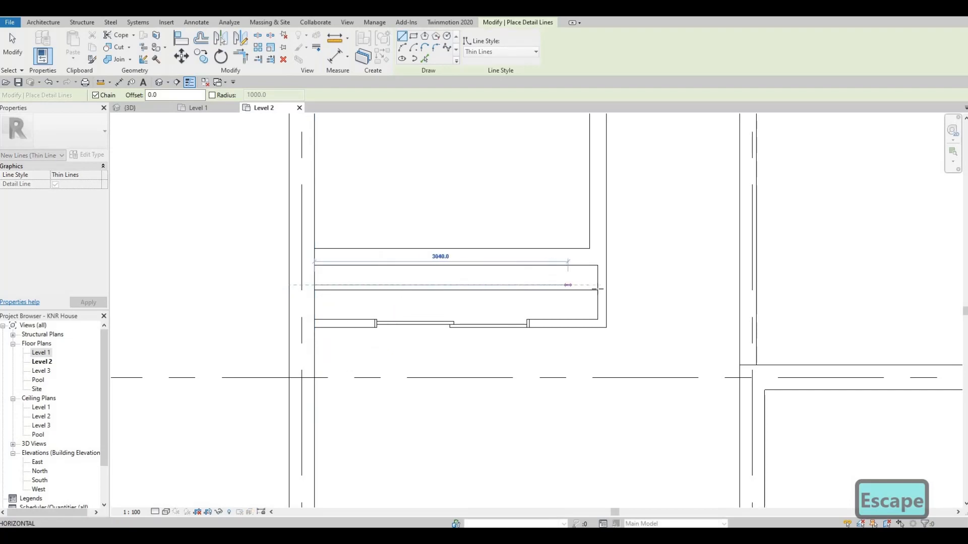
{"action": "key", "text": "Escape"}
Step: Draw two parallel thin detail lines about 3300 mm long across the room-side closet of the back-to-back pair, about 300 mm from its front
{"action": "scroll", "coordinate": [324, 393], "scroll_direction": "down", "scroll_amount": 2}
{"action": "middle_click_drag", "start_coordinate": [815, 216], "coordinate": [369, 319]}
{"action": "scroll", "coordinate": [504, 220], "scroll_direction": "up", "scroll_amount": 2}
{"action": "middle_click_drag", "start_coordinate": [504, 220], "coordinate": [477, 231]}
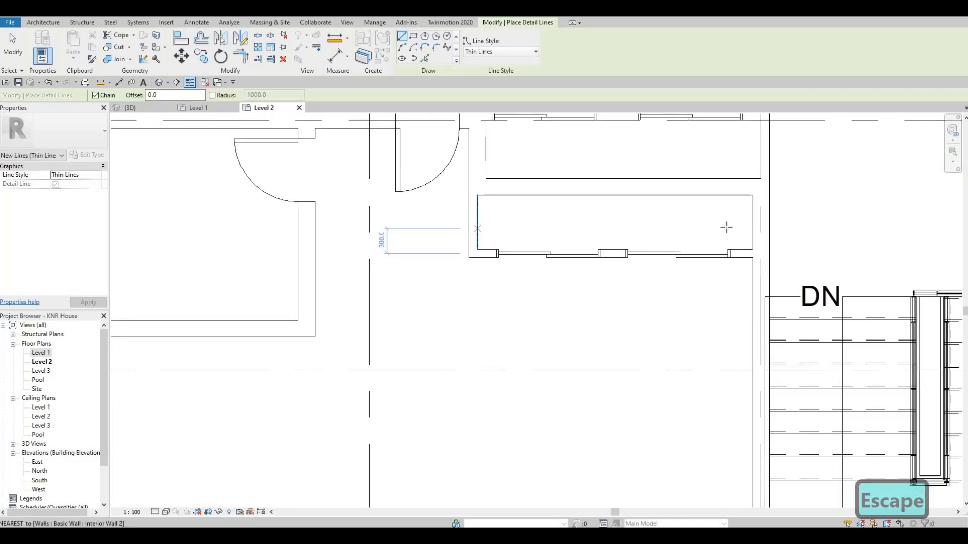
{"action": "left_click", "coordinate": [477, 228]}
{"action": "left_click", "coordinate": [752, 229]}
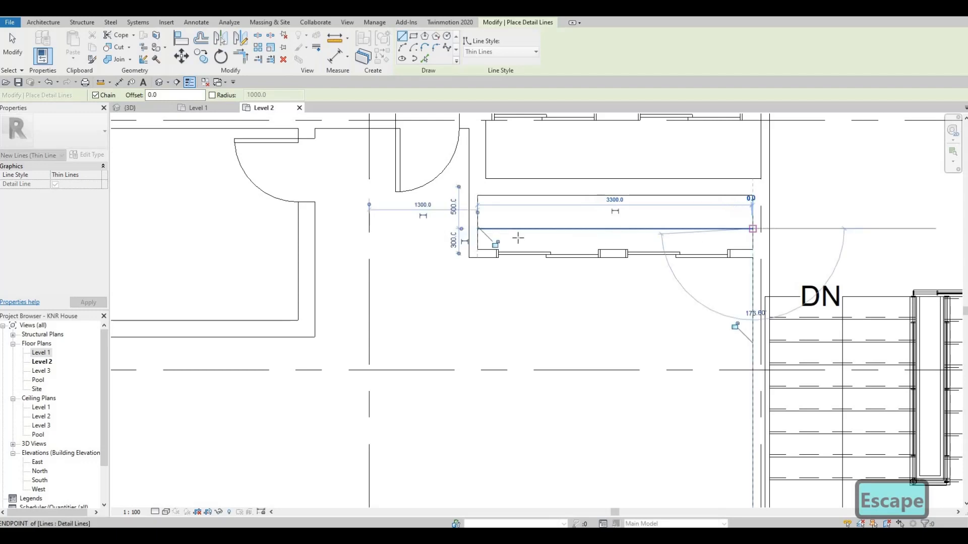
{"action": "key", "text": "Escape"}
{"action": "left_click", "coordinate": [477, 222]}
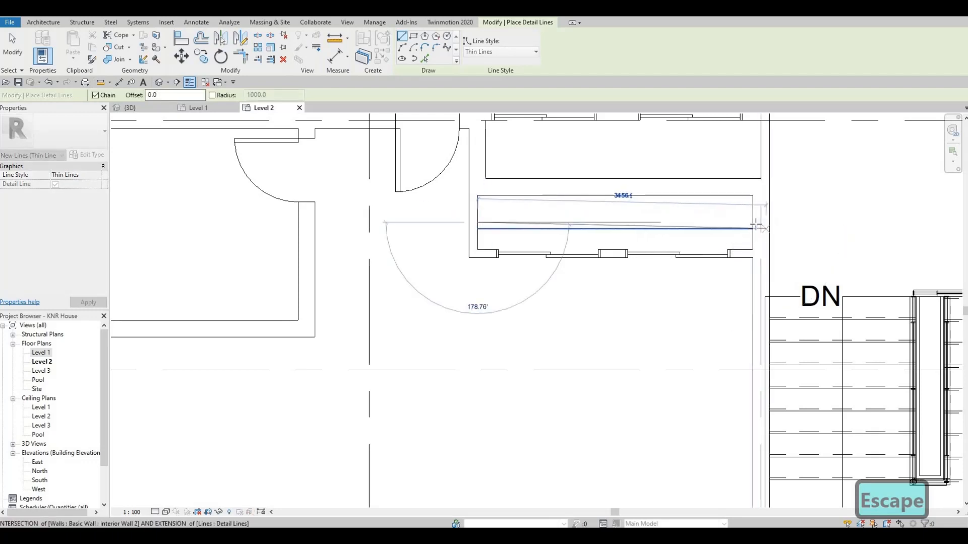
{"action": "key", "text": "Escape"}
Step: Draw two parallel thin detail lines about 3300 mm long across the hallway-side closet of the back-to-back pair
{"action": "middle_click_drag", "start_coordinate": [484, 149], "coordinate": [443, 228]}
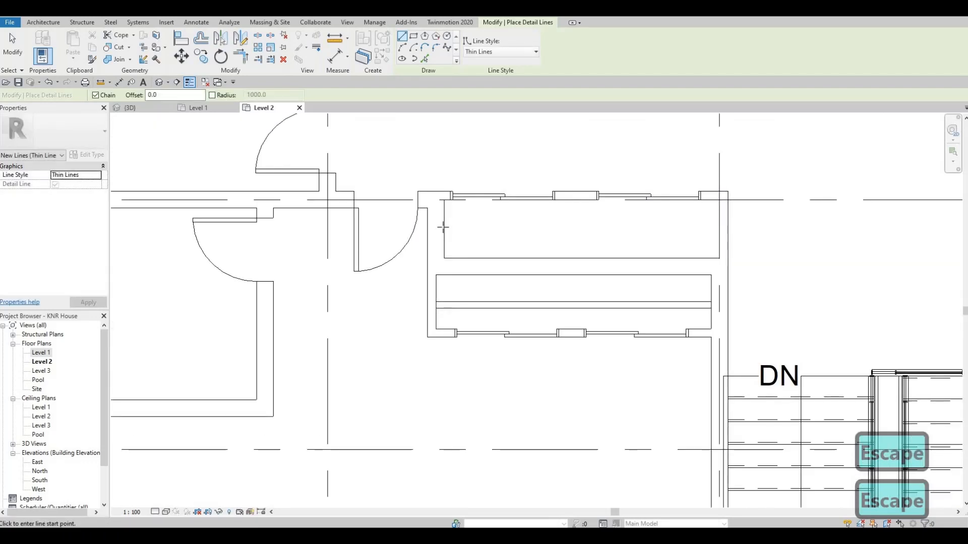
{"action": "left_click", "coordinate": [444, 229]}
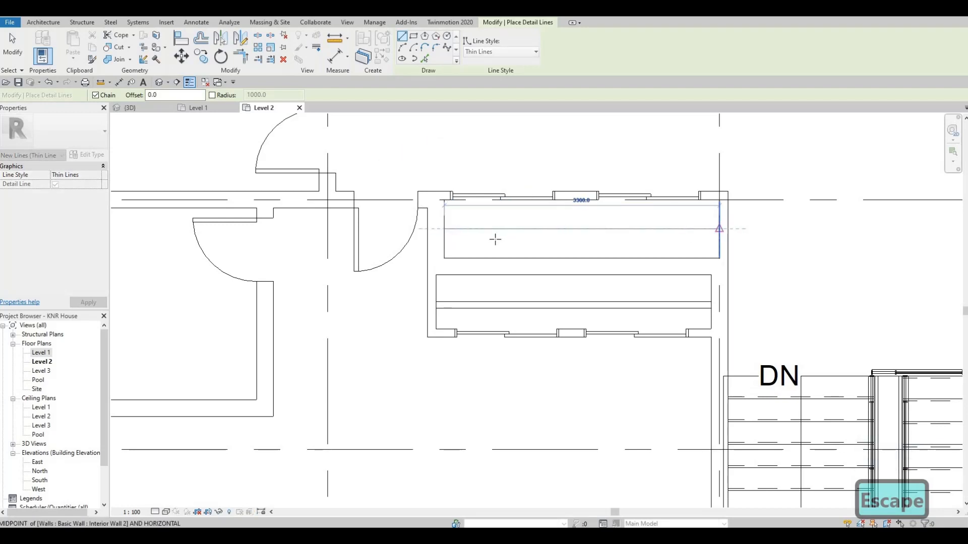
{"action": "key", "text": "Escape"}
{"action": "left_click", "coordinate": [444, 234]}
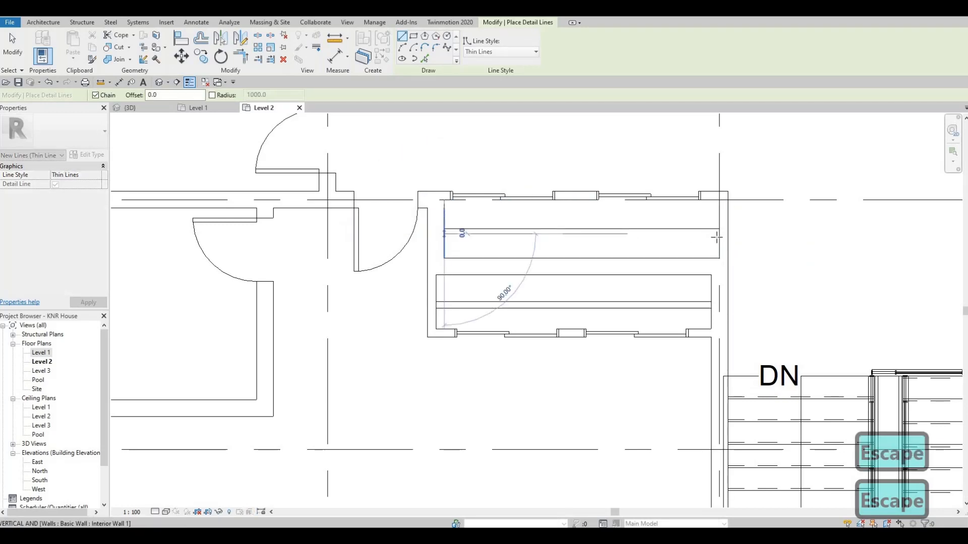
{"action": "key", "text": "Escape"}
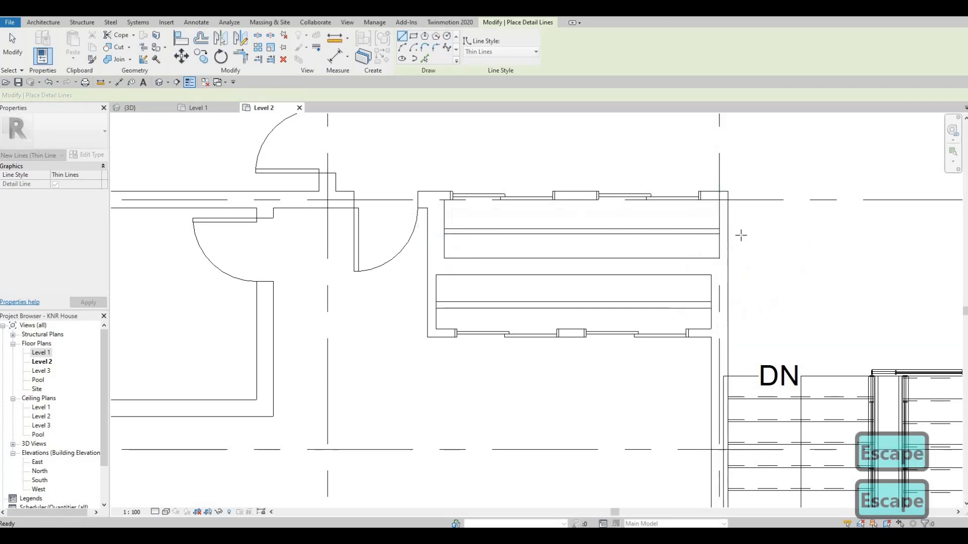
Step: Draw two parallel thin detail lines about 100 mm apart across the small closet beside the stair at grid 5
{"action": "middle_click_drag", "start_coordinate": [742, 232], "coordinate": [384, 289]}
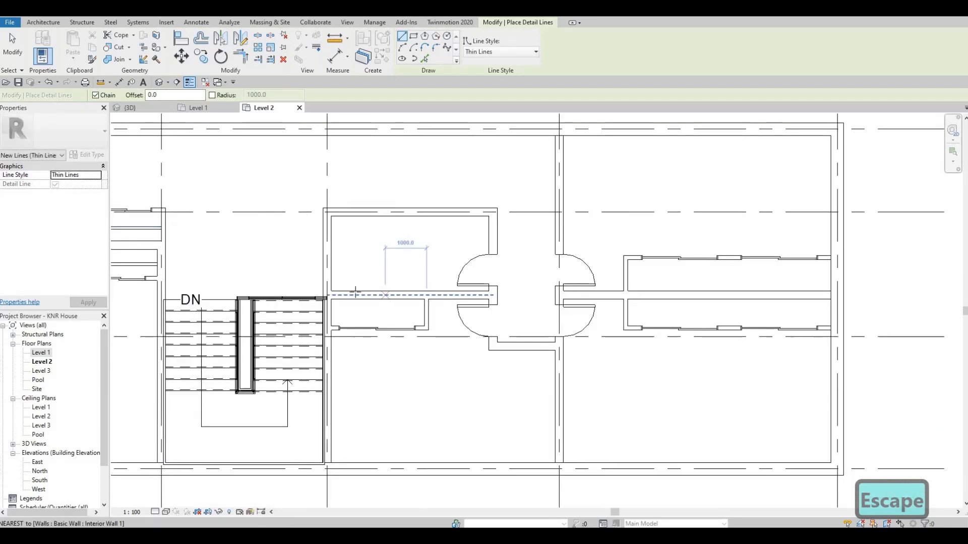
{"action": "scroll", "coordinate": [329, 351], "scroll_direction": "up", "scroll_amount": 2}
{"action": "left_click", "coordinate": [333, 292]}
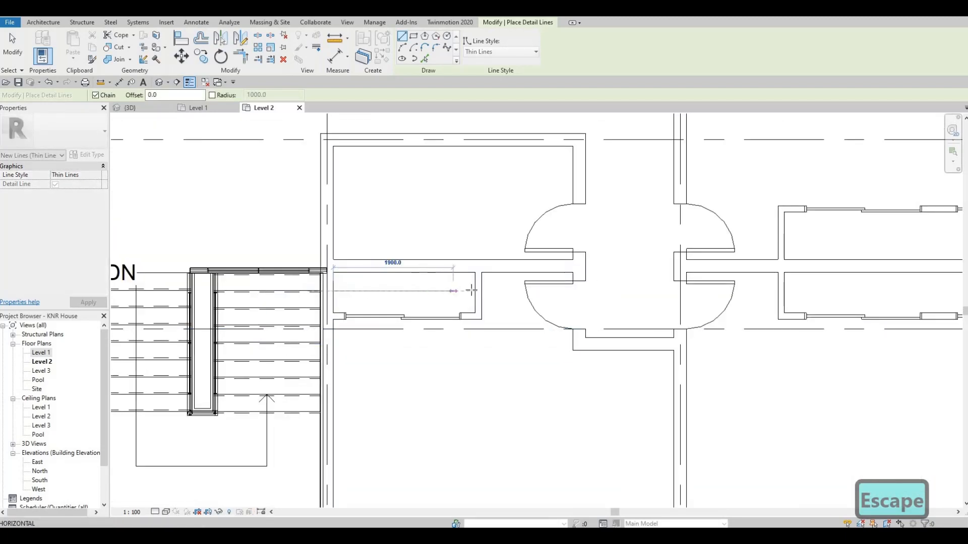
{"action": "left_click", "coordinate": [471, 291]}
{"action": "key", "text": "Escape"}
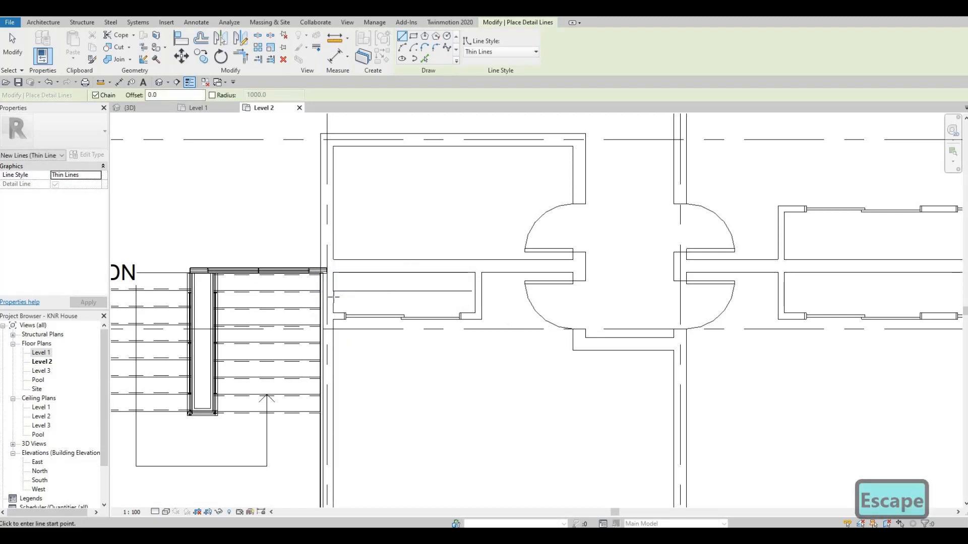
{"action": "left_click", "coordinate": [333, 297]}
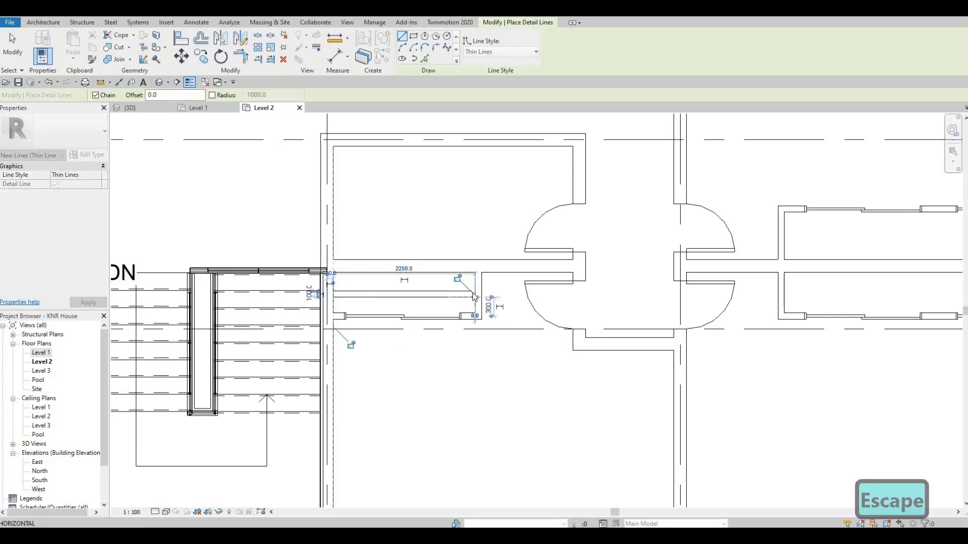
{"action": "key", "text": "Escape"}
{"action": "key", "text": "Escape"}
Step: Extend the short detail line in the small closet to the closet's side wall, giving a length of 2250 mm
{"action": "scroll", "coordinate": [475, 297], "scroll_direction": "up", "scroll_amount": 2}
{"action": "left_click", "coordinate": [475, 295]}
{"action": "left_click_drag", "start_coordinate": [474, 292], "coordinate": [484, 290]}
{"action": "key", "text": "Escape"}
{"action": "scroll", "coordinate": [463, 292], "scroll_direction": "down", "scroll_amount": 1}
{"action": "left_click", "coordinate": [462, 291]}
Step: Draw two parallel thin detail lines along the closet south of the partition between grids 6 and 7, up to the exterior wall
{"action": "key", "text": "c"}
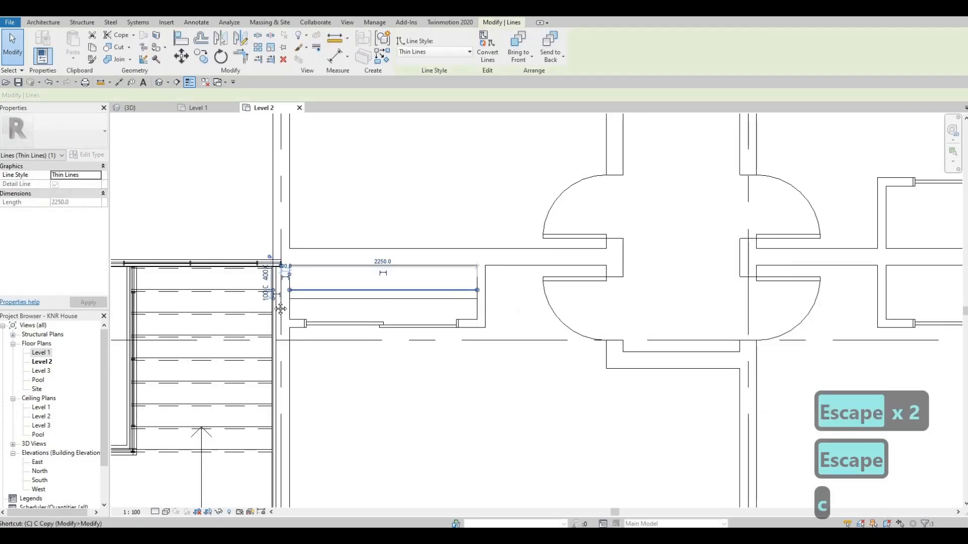
{"action": "key", "text": "s"}
{"action": "scroll", "coordinate": [877, 290], "scroll_direction": "down", "scroll_amount": 1}
{"action": "middle_click_drag", "start_coordinate": [878, 289], "coordinate": [501, 288]}
{"action": "scroll", "coordinate": [520, 287], "scroll_direction": "up", "scroll_amount": 3}
{"action": "left_click", "coordinate": [495, 288]}
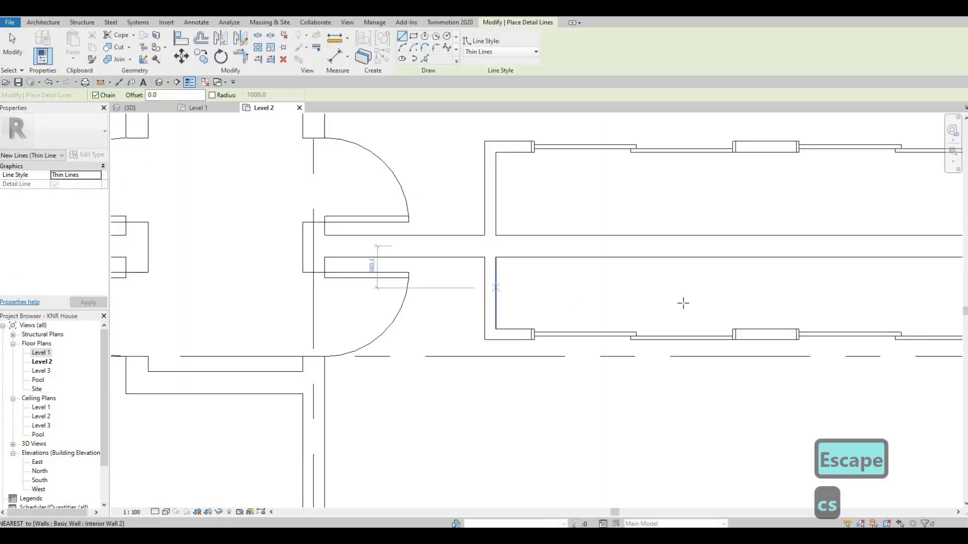
{"action": "middle_click_drag", "start_coordinate": [915, 286], "coordinate": [531, 292]}
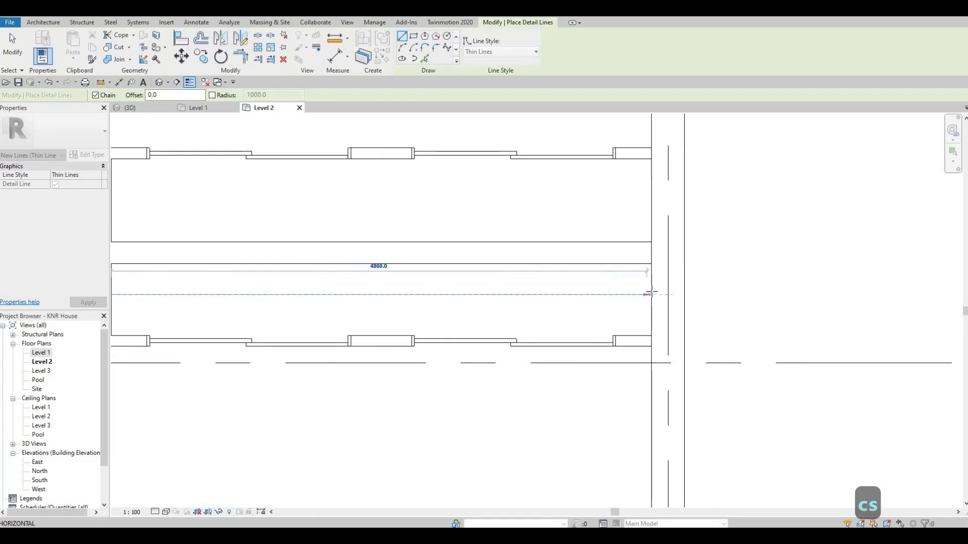
{"action": "left_click", "coordinate": [650, 294]}
{"action": "key", "text": "Escape"}
{"action": "middle_click_drag", "start_coordinate": [108, 308], "coordinate": [244, 271]}
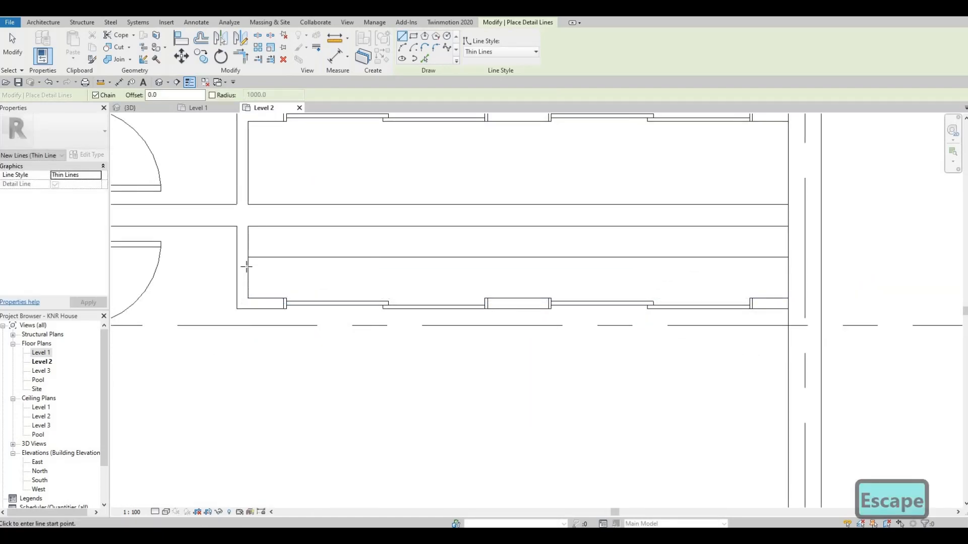
{"action": "left_click", "coordinate": [246, 267]}
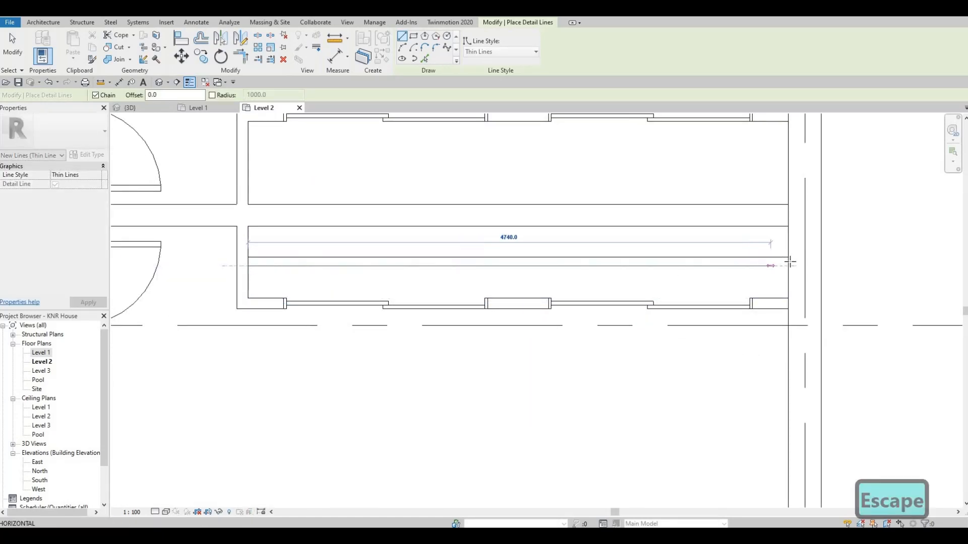
{"action": "key", "text": "Escape"}
Step: Draw two parallel thin detail lines along the closet north of the partition between grids 6 and 7, adjusting the second line's end to the exterior wall
{"action": "mouse_move", "coordinate": [251, 157]}
{"action": "middle_mouse_down"}
{"action": "mouse_move", "coordinate": [264, 237]}
{"action": "mouse_move", "coordinate": [248, 229]}
{"action": "middle_mouse_up"}
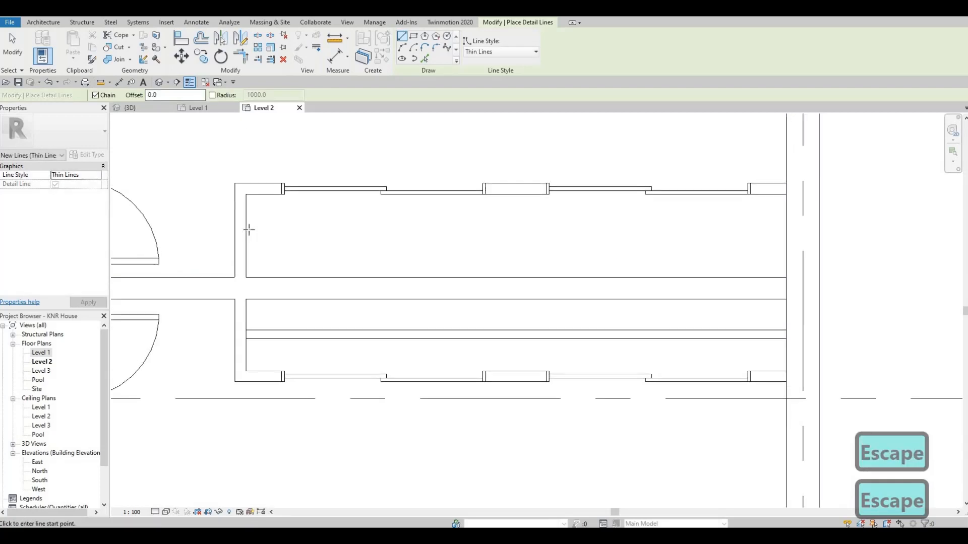
{"action": "left_click", "coordinate": [246, 229]}
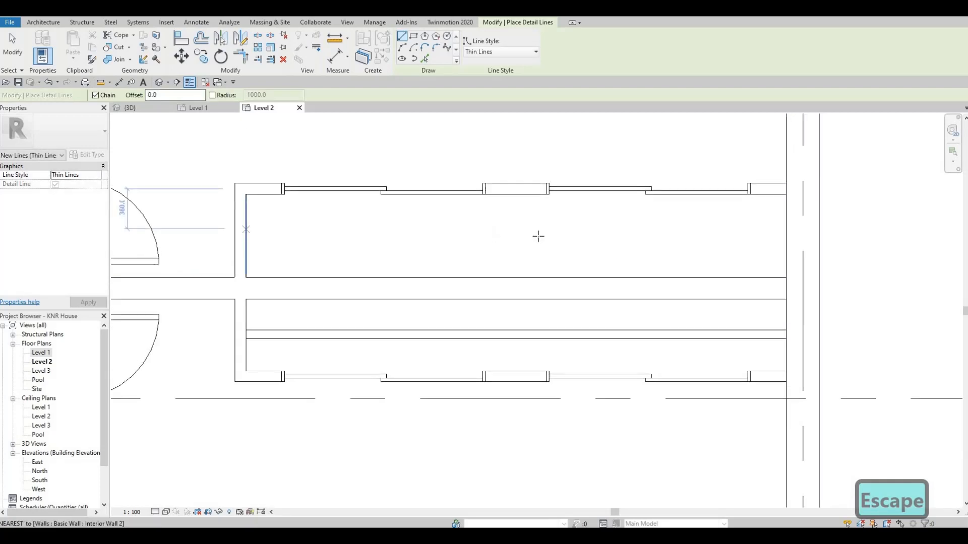
{"action": "left_click", "coordinate": [785, 229]}
{"action": "key", "text": "Escape"}
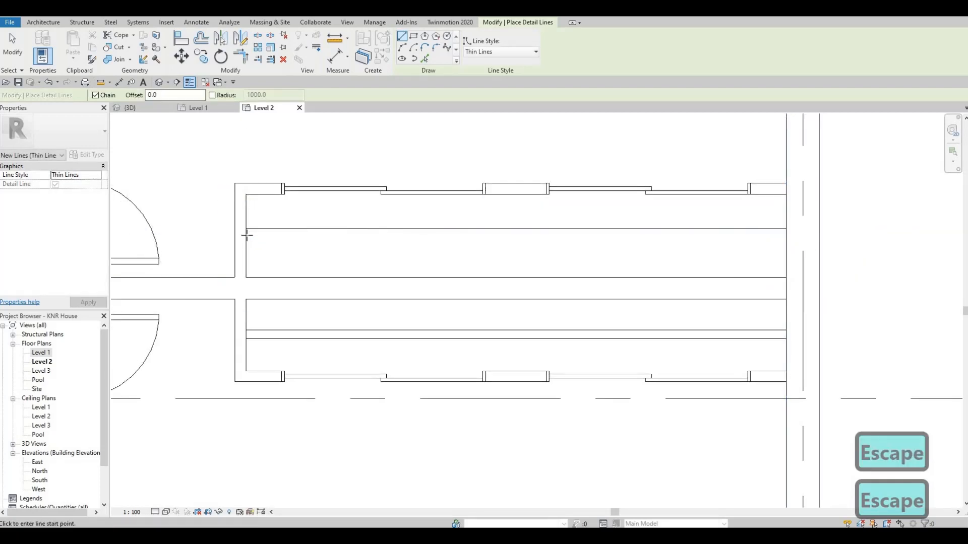
{"action": "left_click", "coordinate": [735, 243]}
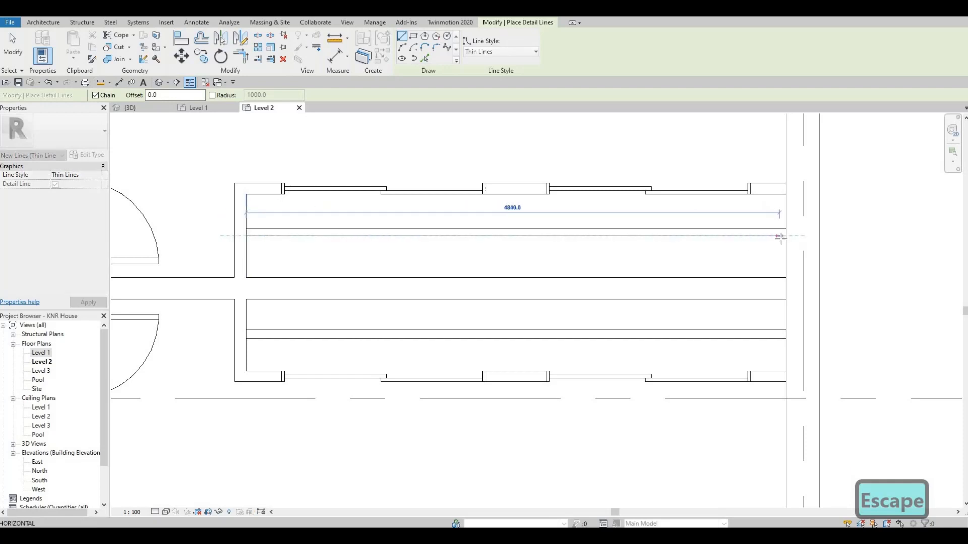
{"action": "left_click", "coordinate": [782, 236]}
{"action": "key", "text": "Escape"}
{"action": "key", "text": "Escape"}
{"action": "key", "text": "Escape"}
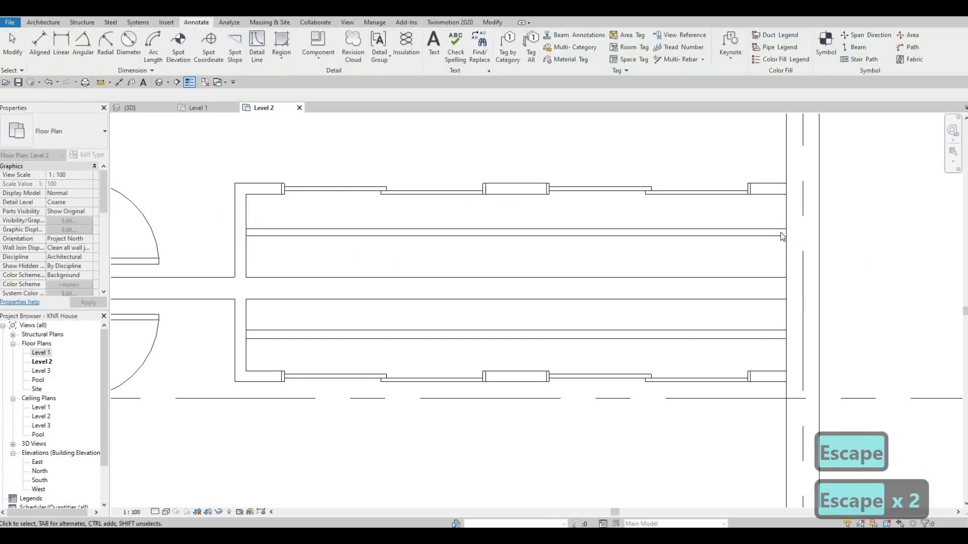
{"action": "left_click", "coordinate": [781, 239]}
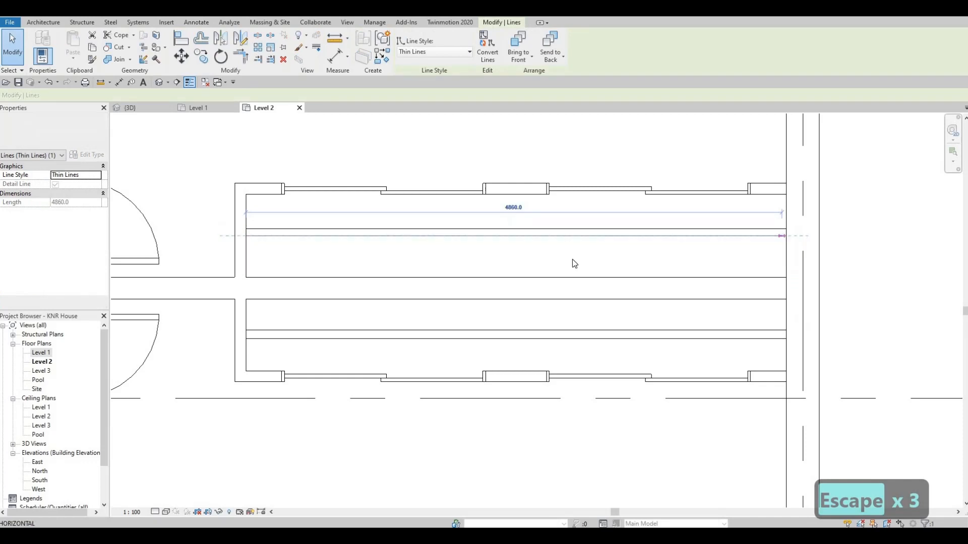
{"action": "key", "text": "Escape"}
{"action": "scroll", "coordinate": [499, 233], "scroll_direction": "down", "scroll_amount": 5}
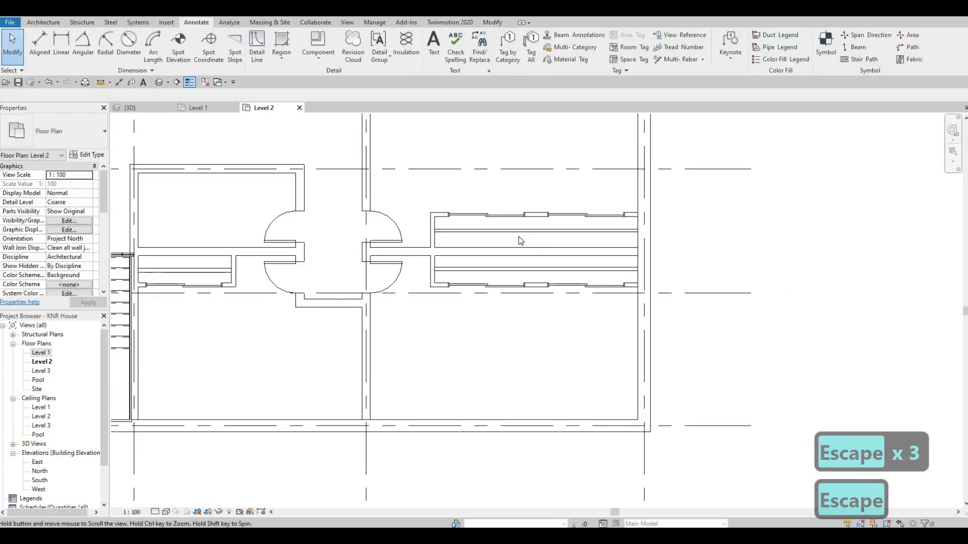
{"action": "scroll", "coordinate": [547, 277], "scroll_direction": "down", "scroll_amount": 3}
{"action": "middle_click_drag", "start_coordinate": [547, 278], "coordinate": [573, 303]}
{"action": "scroll", "coordinate": [480, 262], "scroll_direction": "down", "scroll_amount": 5}
{"action": "scroll", "coordinate": [556, 291], "scroll_direction": "up", "scroll_amount": 3}
{"action": "scroll", "coordinate": [585, 294], "scroll_direction": "up", "scroll_amount": 2}
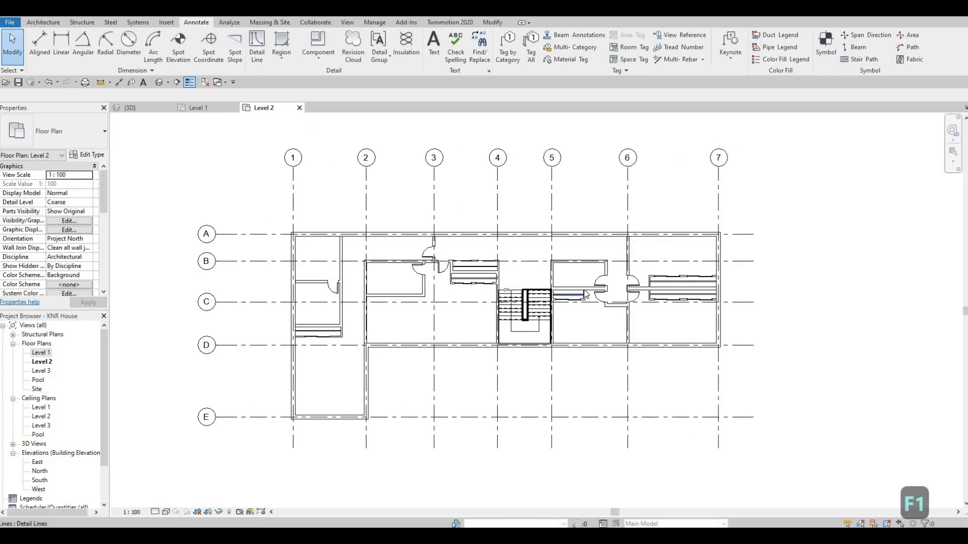